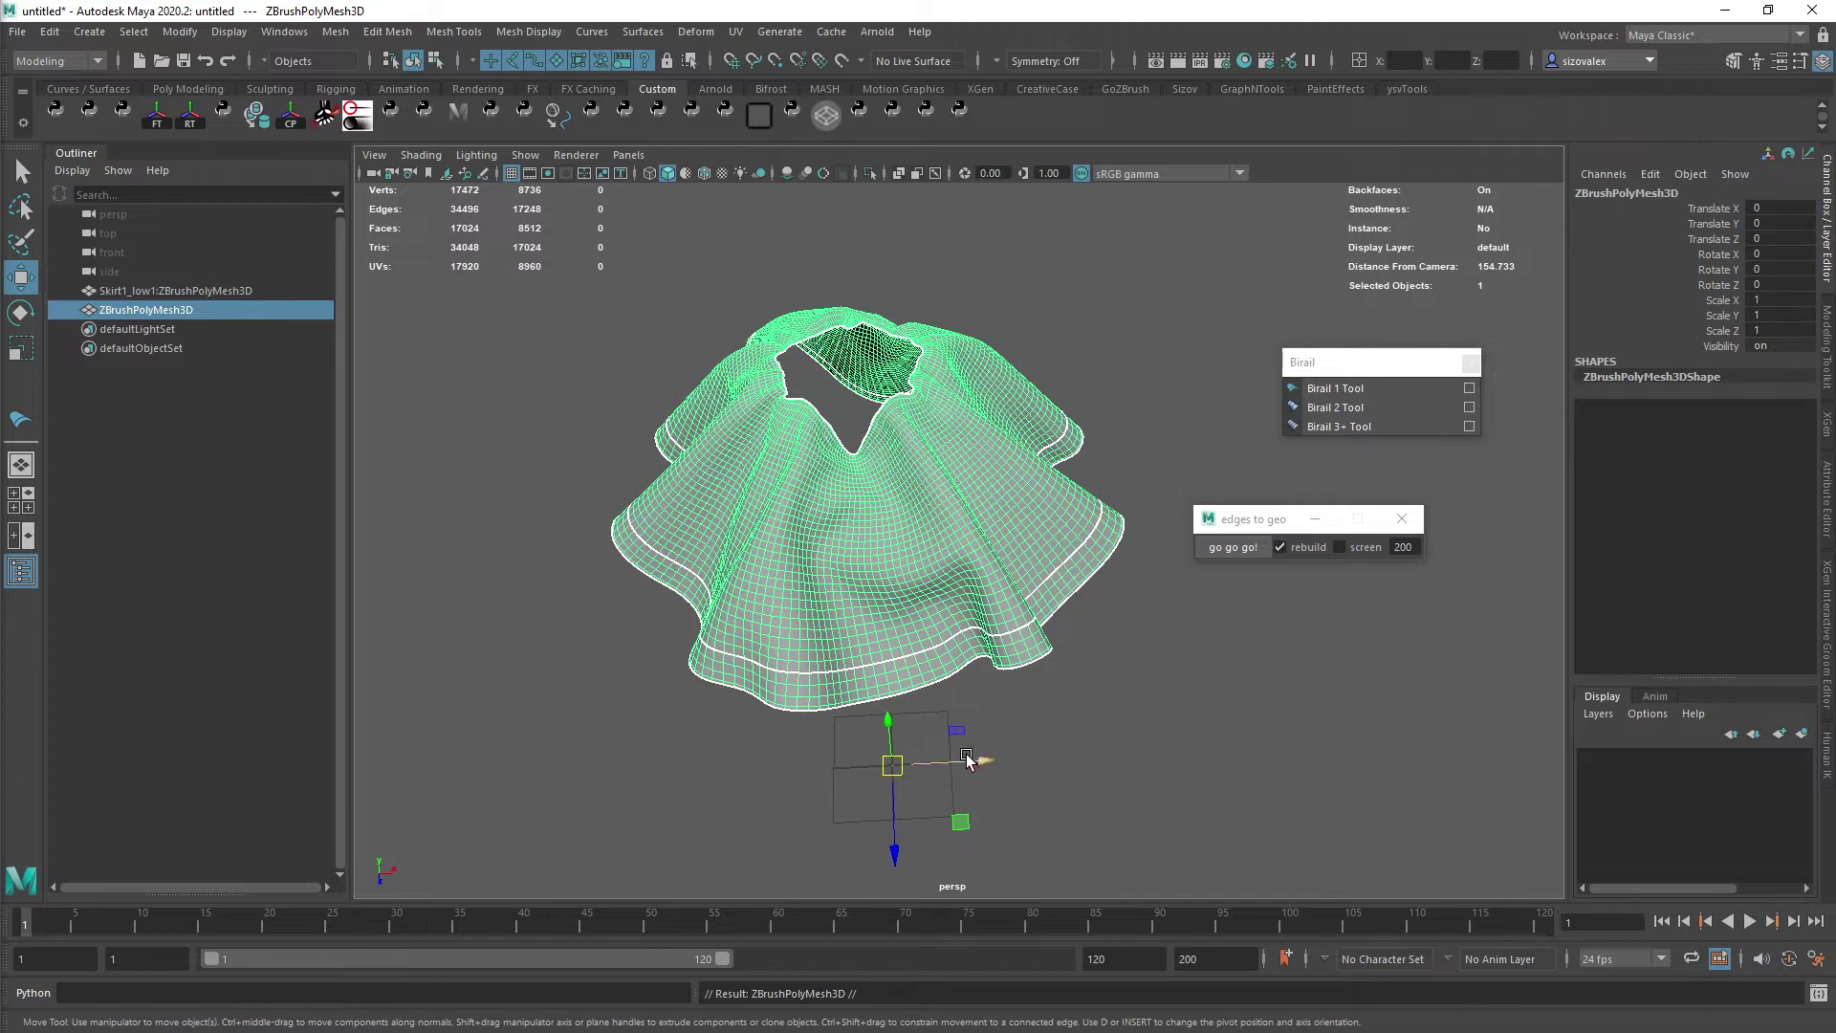
left_click_drag(981, 761, 1195, 751)
right_click_drag(1196, 751, 784, 731, "alt")
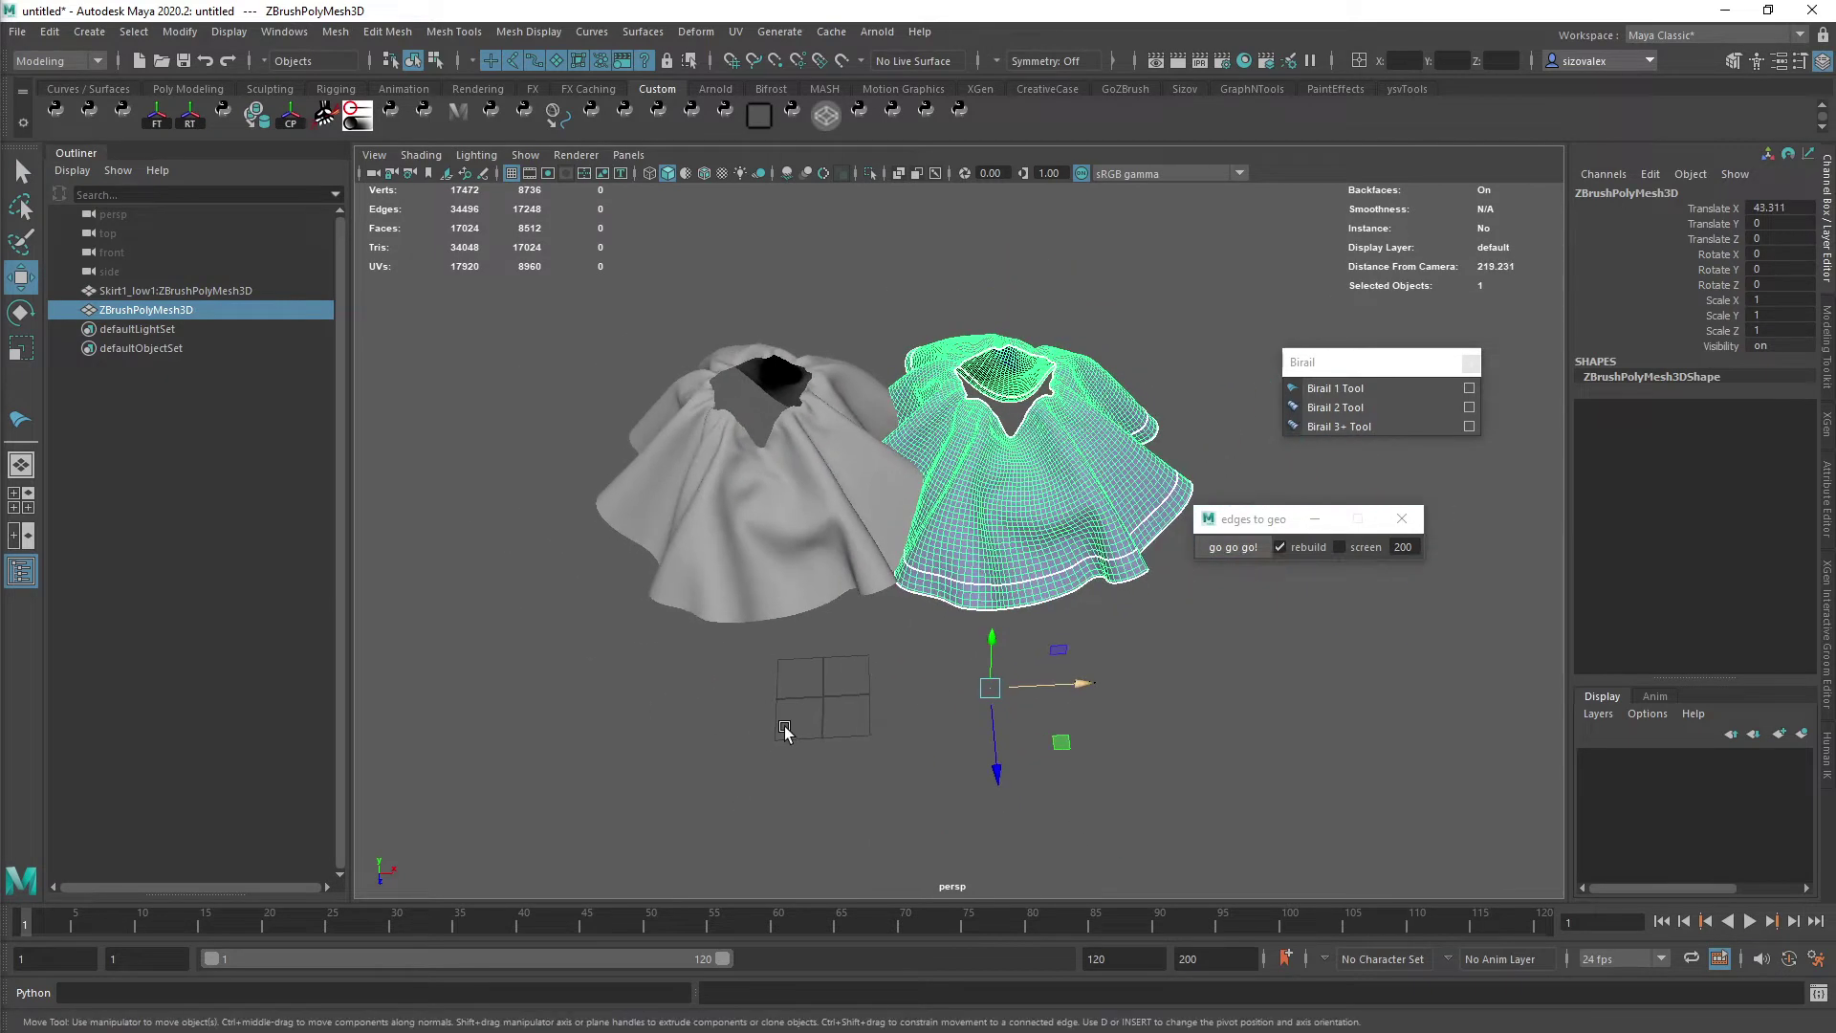
key("ctrl+z")
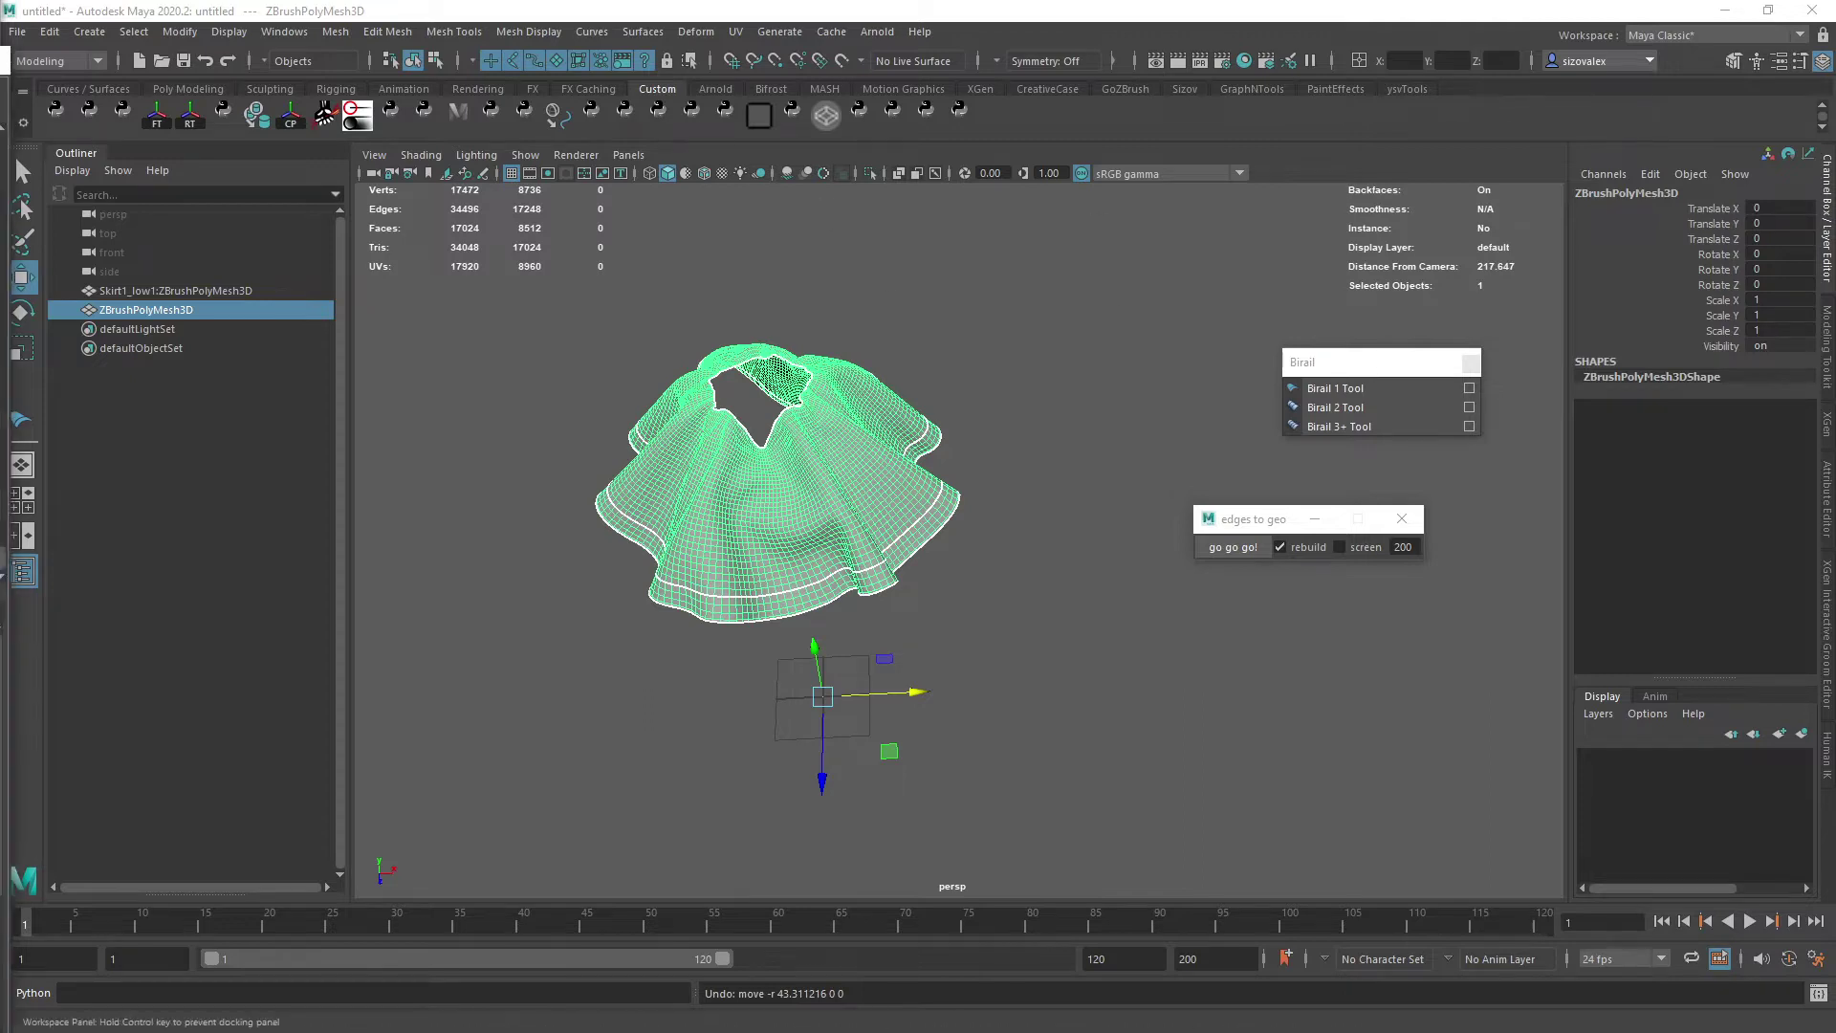
left_click_drag(0, 62, 1835, 48)
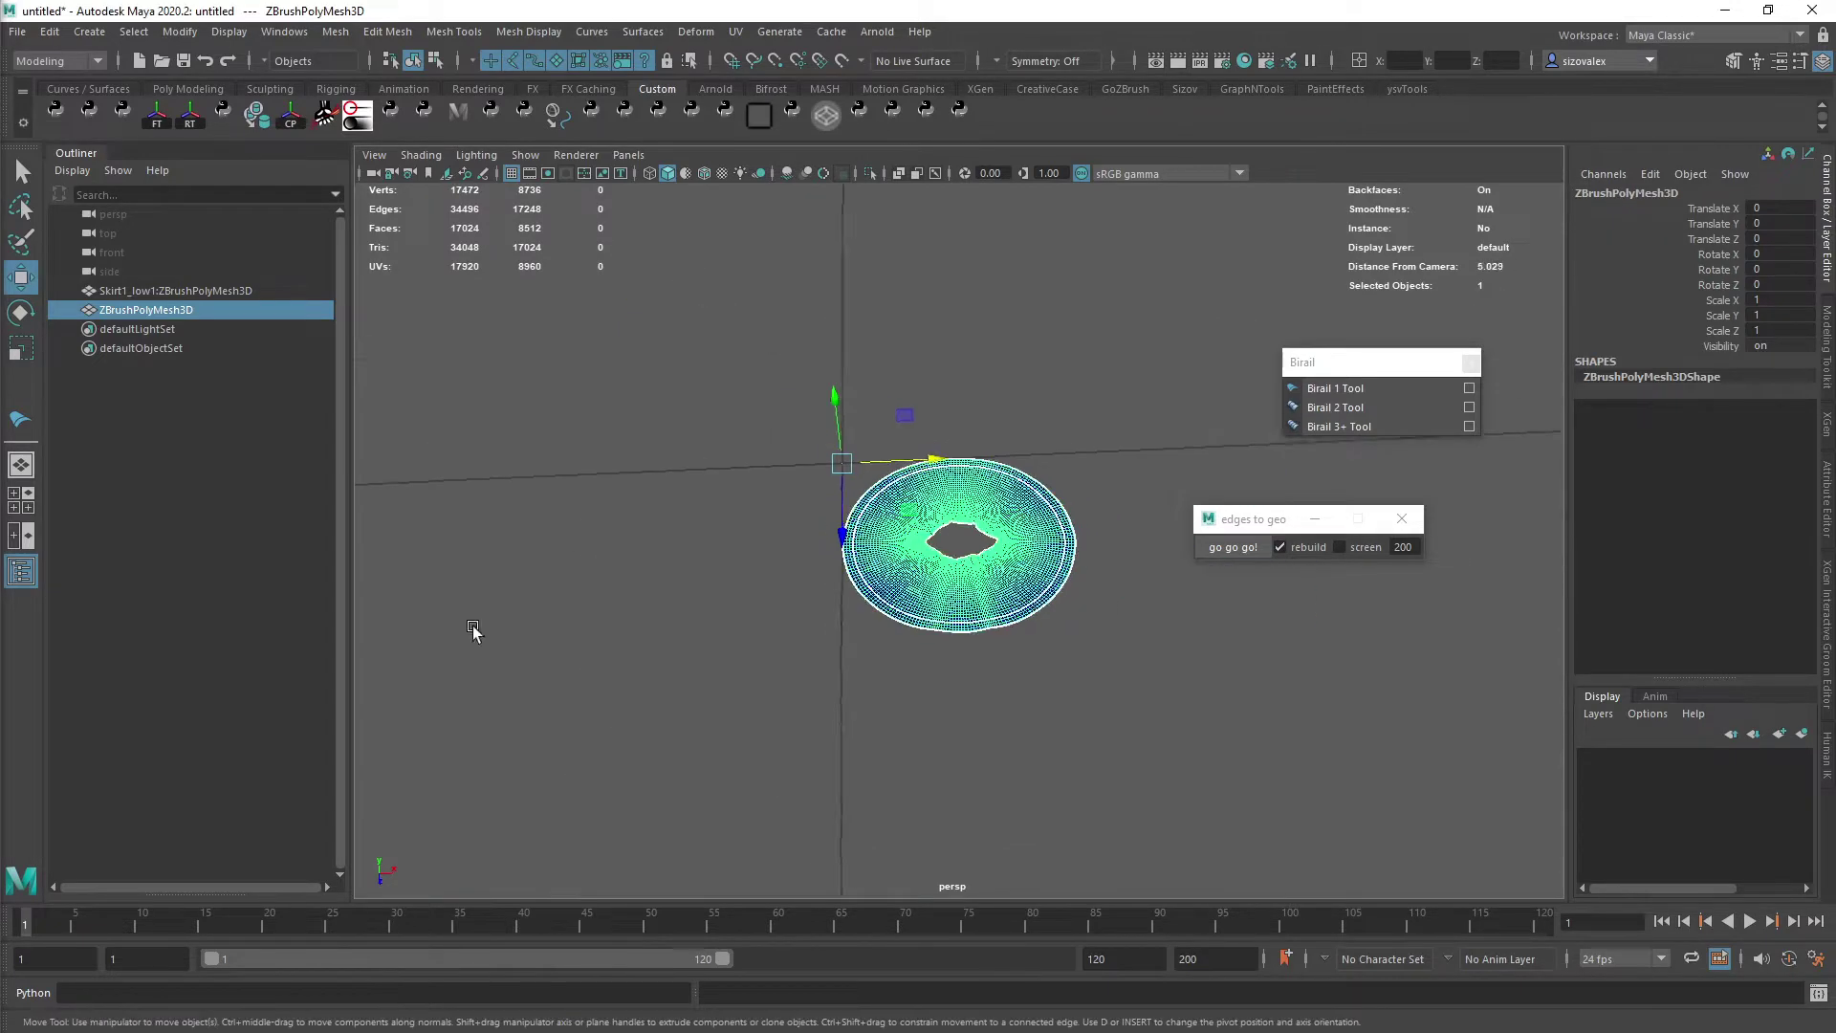
- Select the border edge loop around the central hole of the flattened skirt mesh and convert it to a curve
right_click_drag(474, 629, 1061, 742, "alt")
left_click_drag(1062, 742, 1073, 765, "alt")
right_click_drag(1073, 766, 1192, 755, "alt")
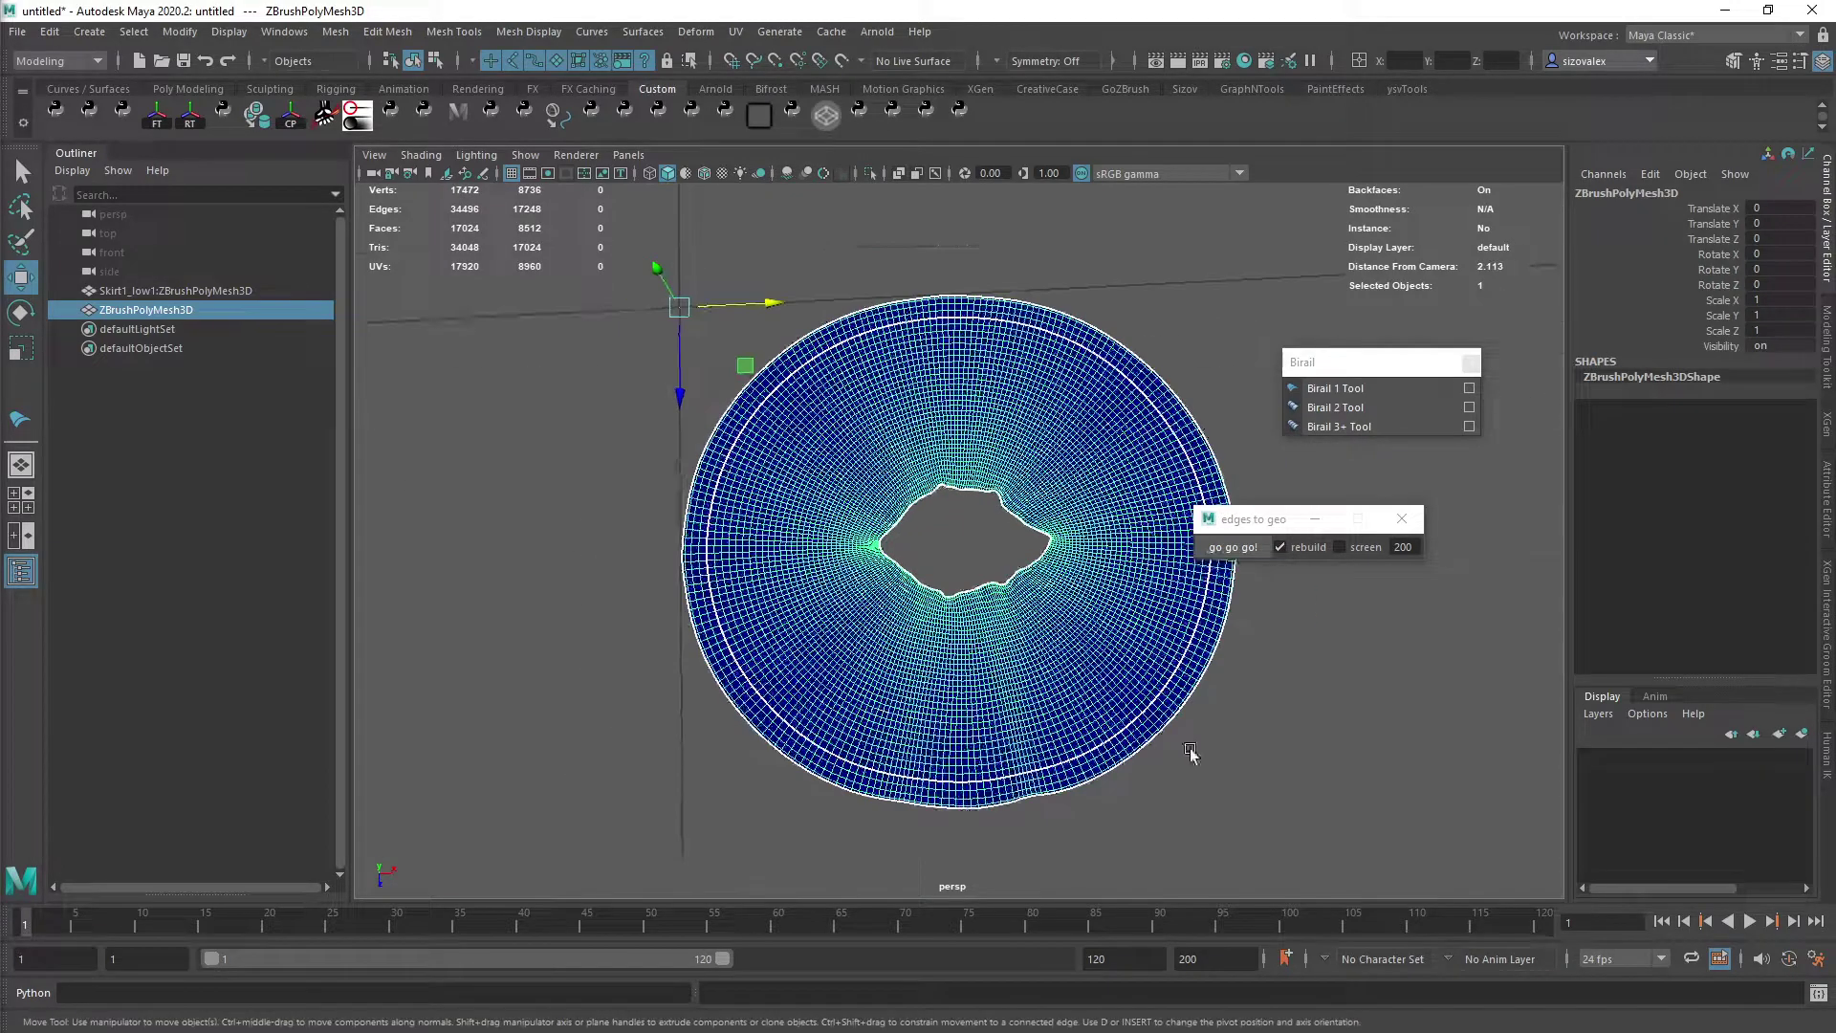
middle_click_drag(994, 660, 909, 604, "alt")
right_click_drag(693, 612, 832, 759, "alt")
double_click(817, 521)
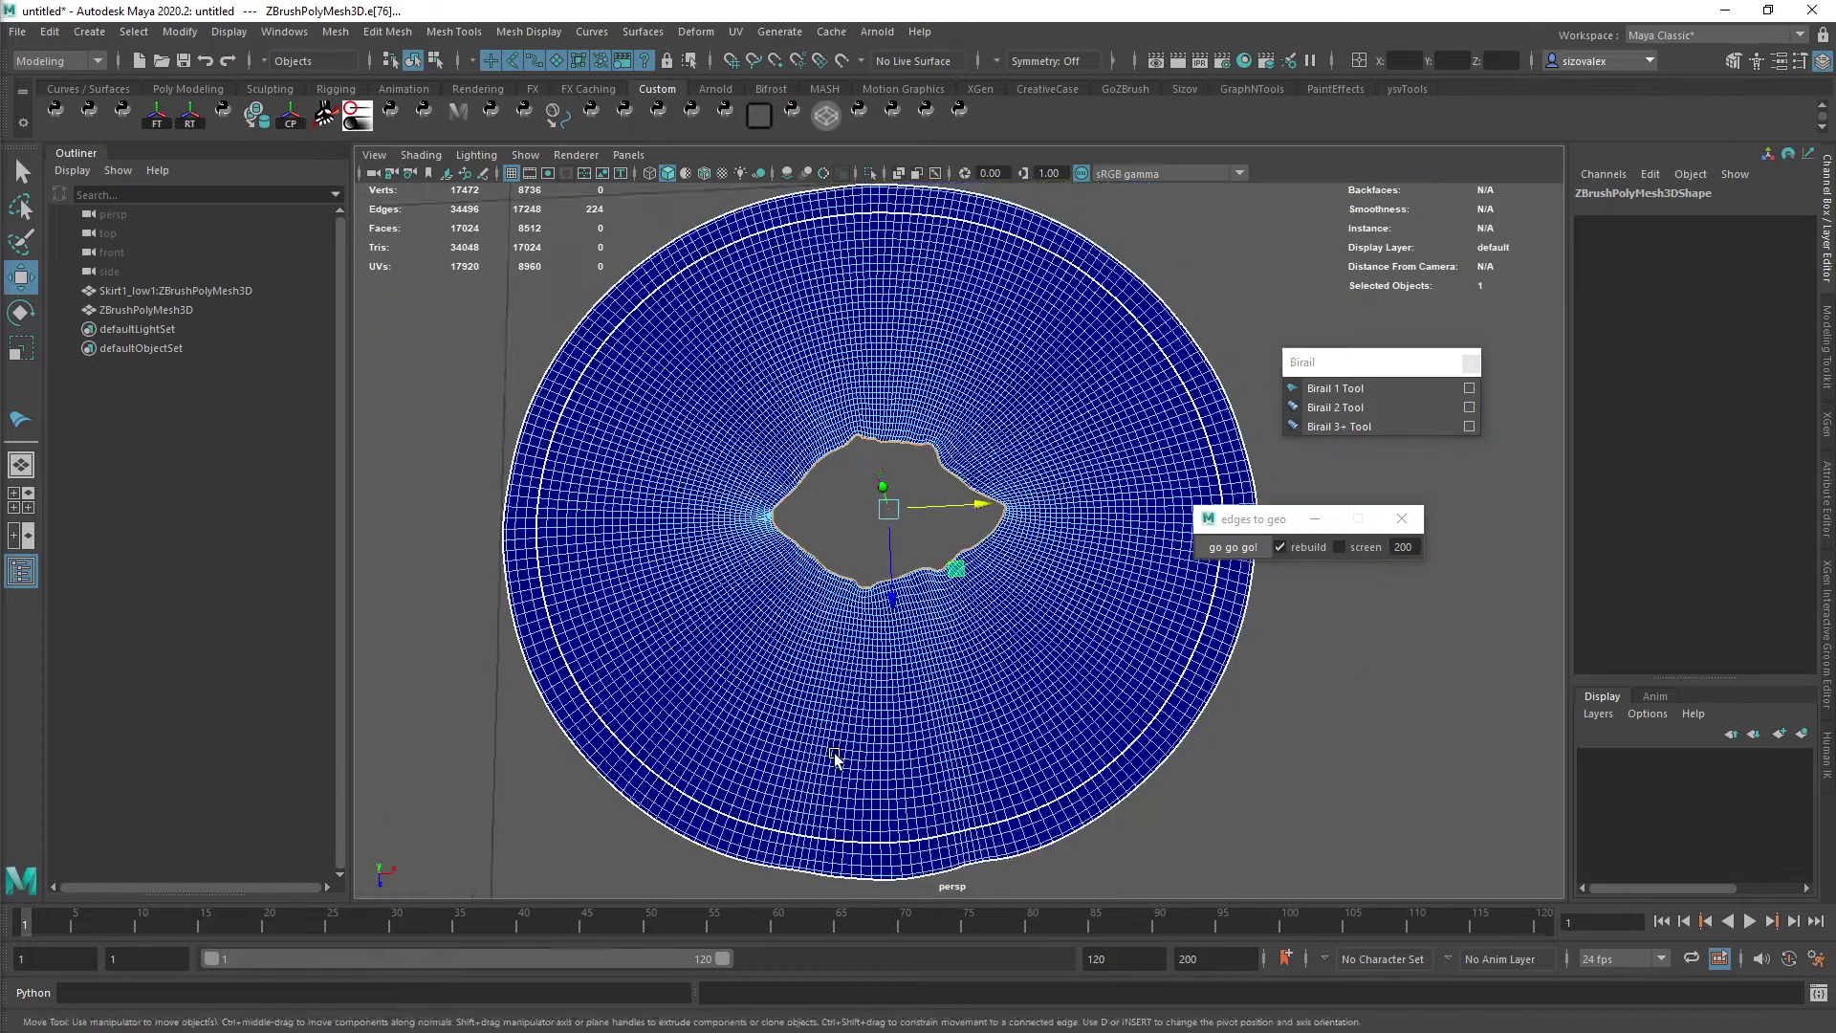
middle_click_drag(832, 758, 869, 615, "alt")
right_click_drag(808, 690, 842, 690, "alt")
middle_click_drag(842, 690, 865, 606, "alt")
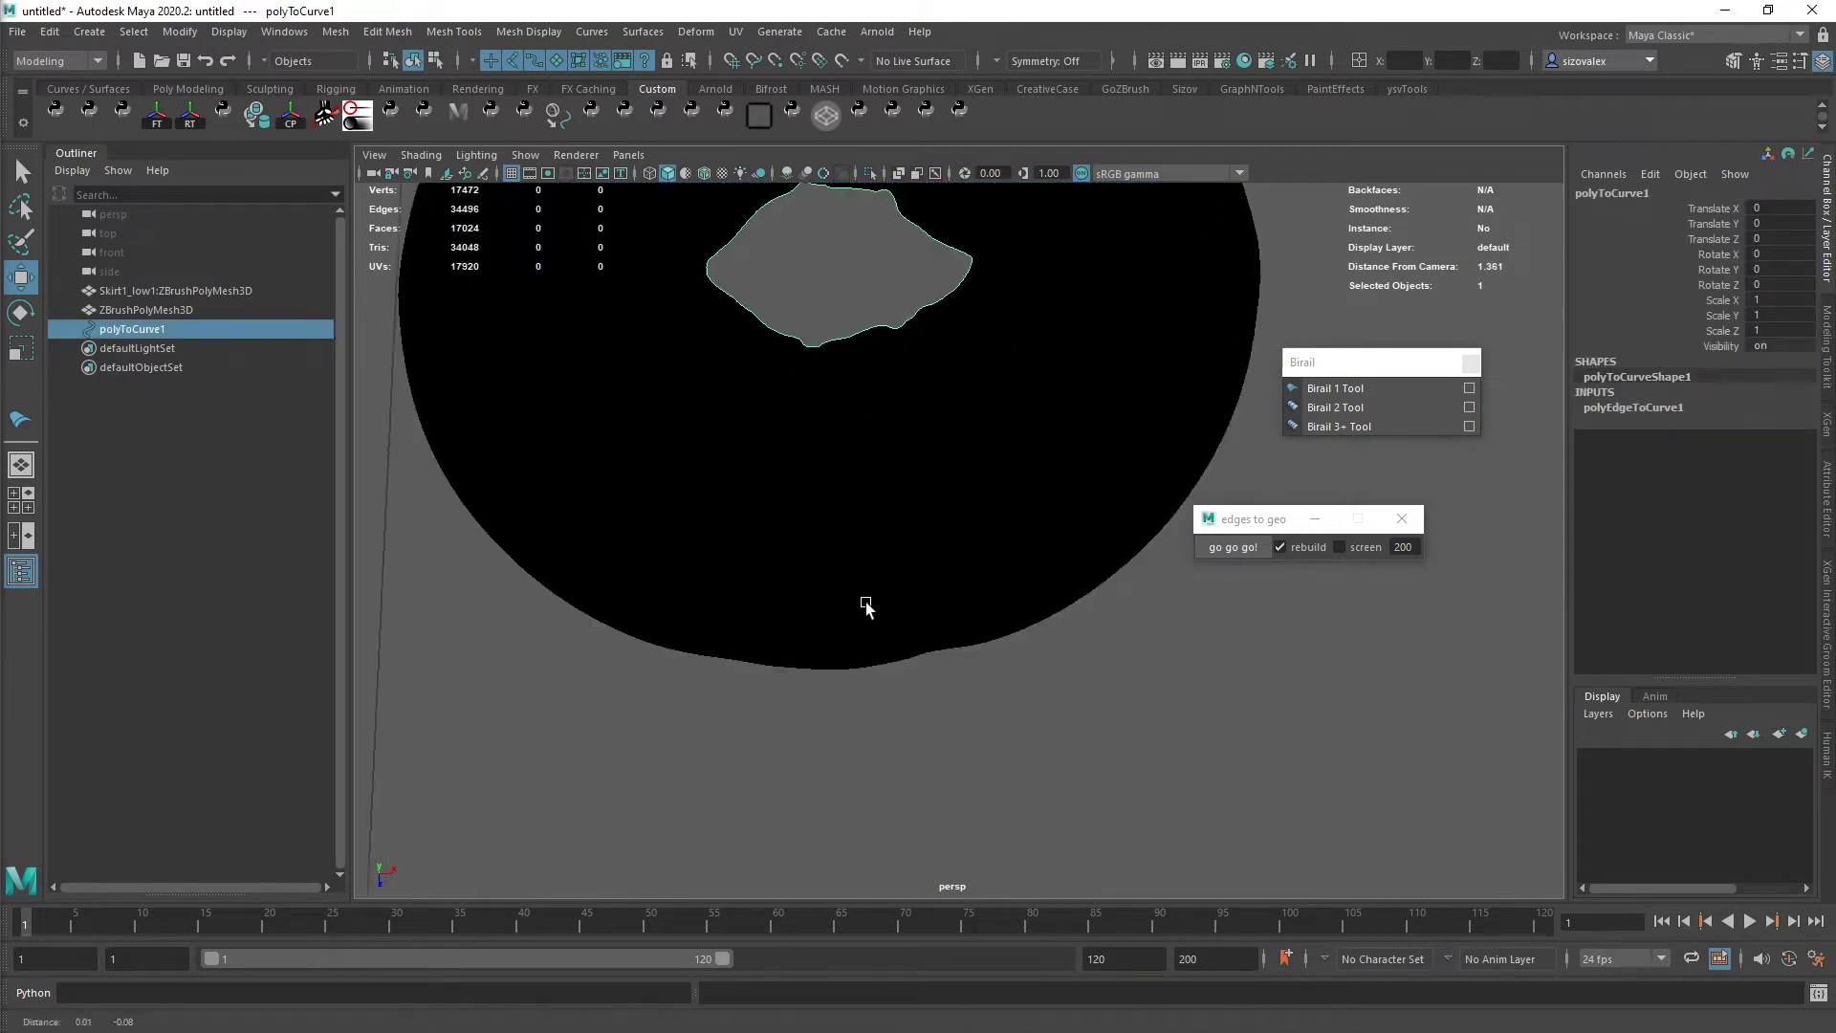
- Select the outer border edge loop of the flattened skirt mesh and convert it to a curve
right_click_drag(865, 606, 915, 546, "alt")
left_click(918, 647)
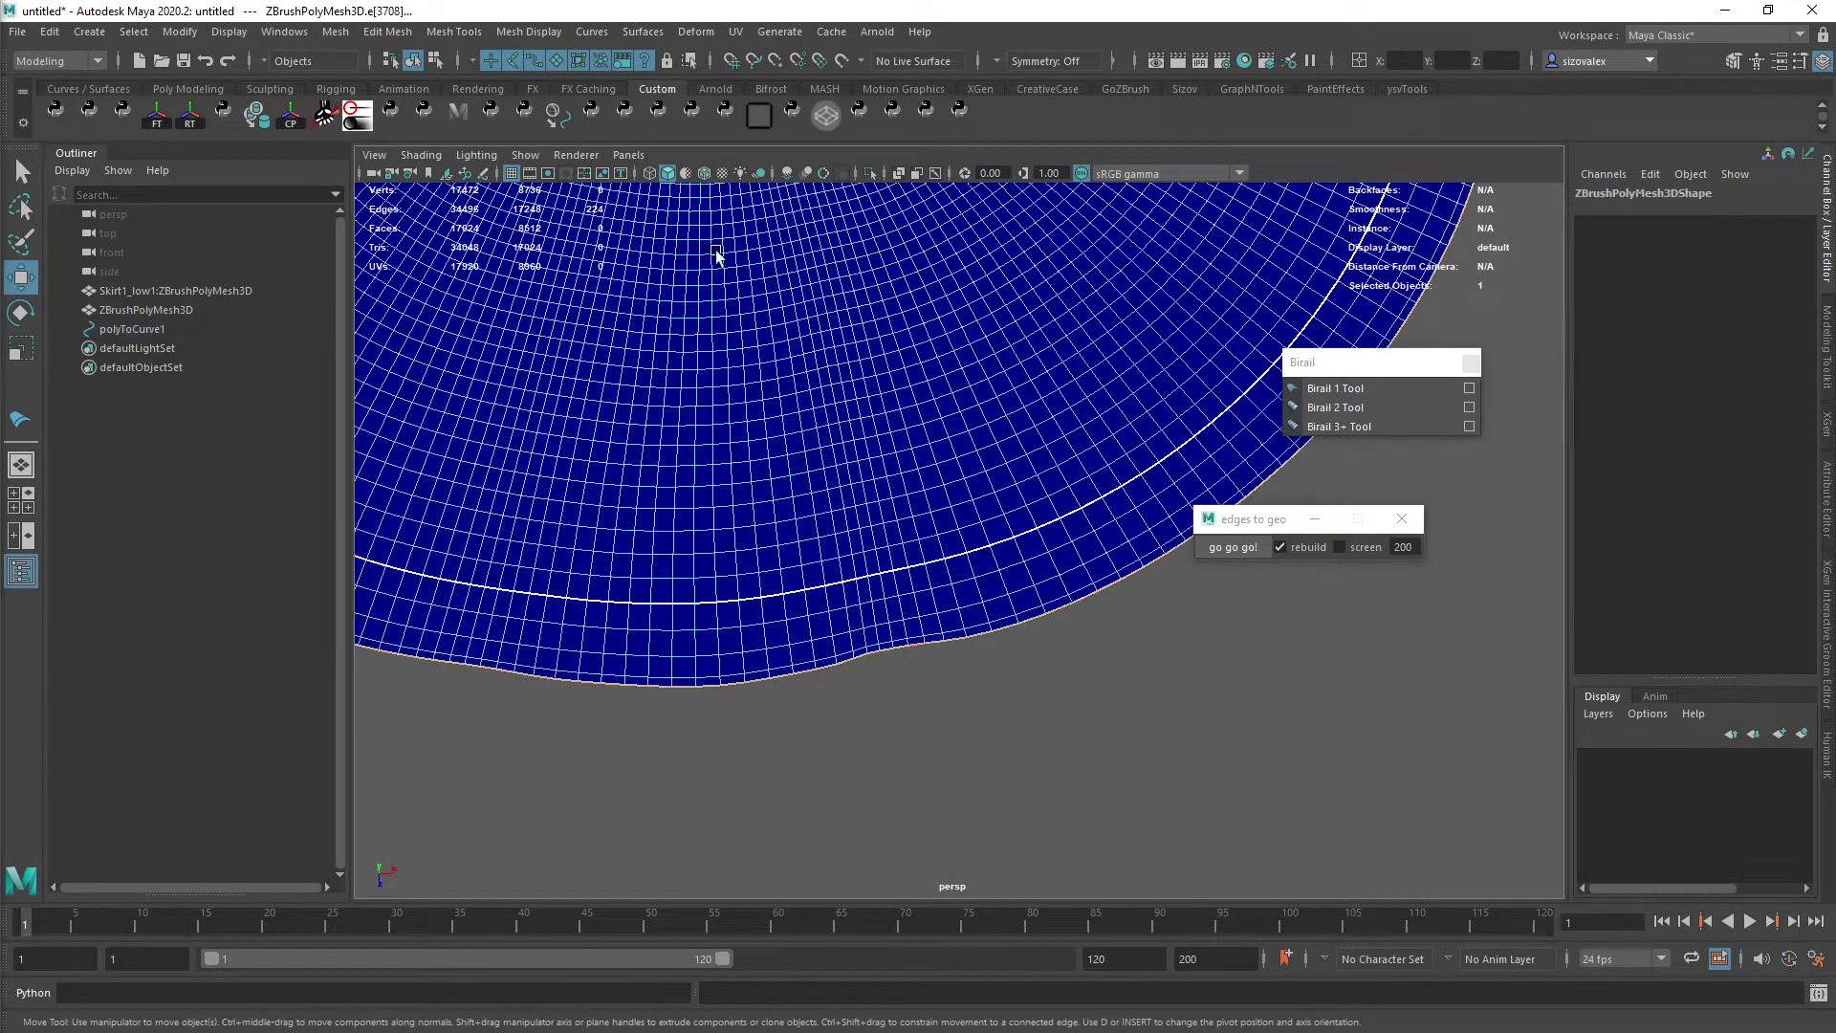
middle_click_drag(656, 177, 774, 494, "alt")
right_click_drag(775, 493, 632, 315, "alt")
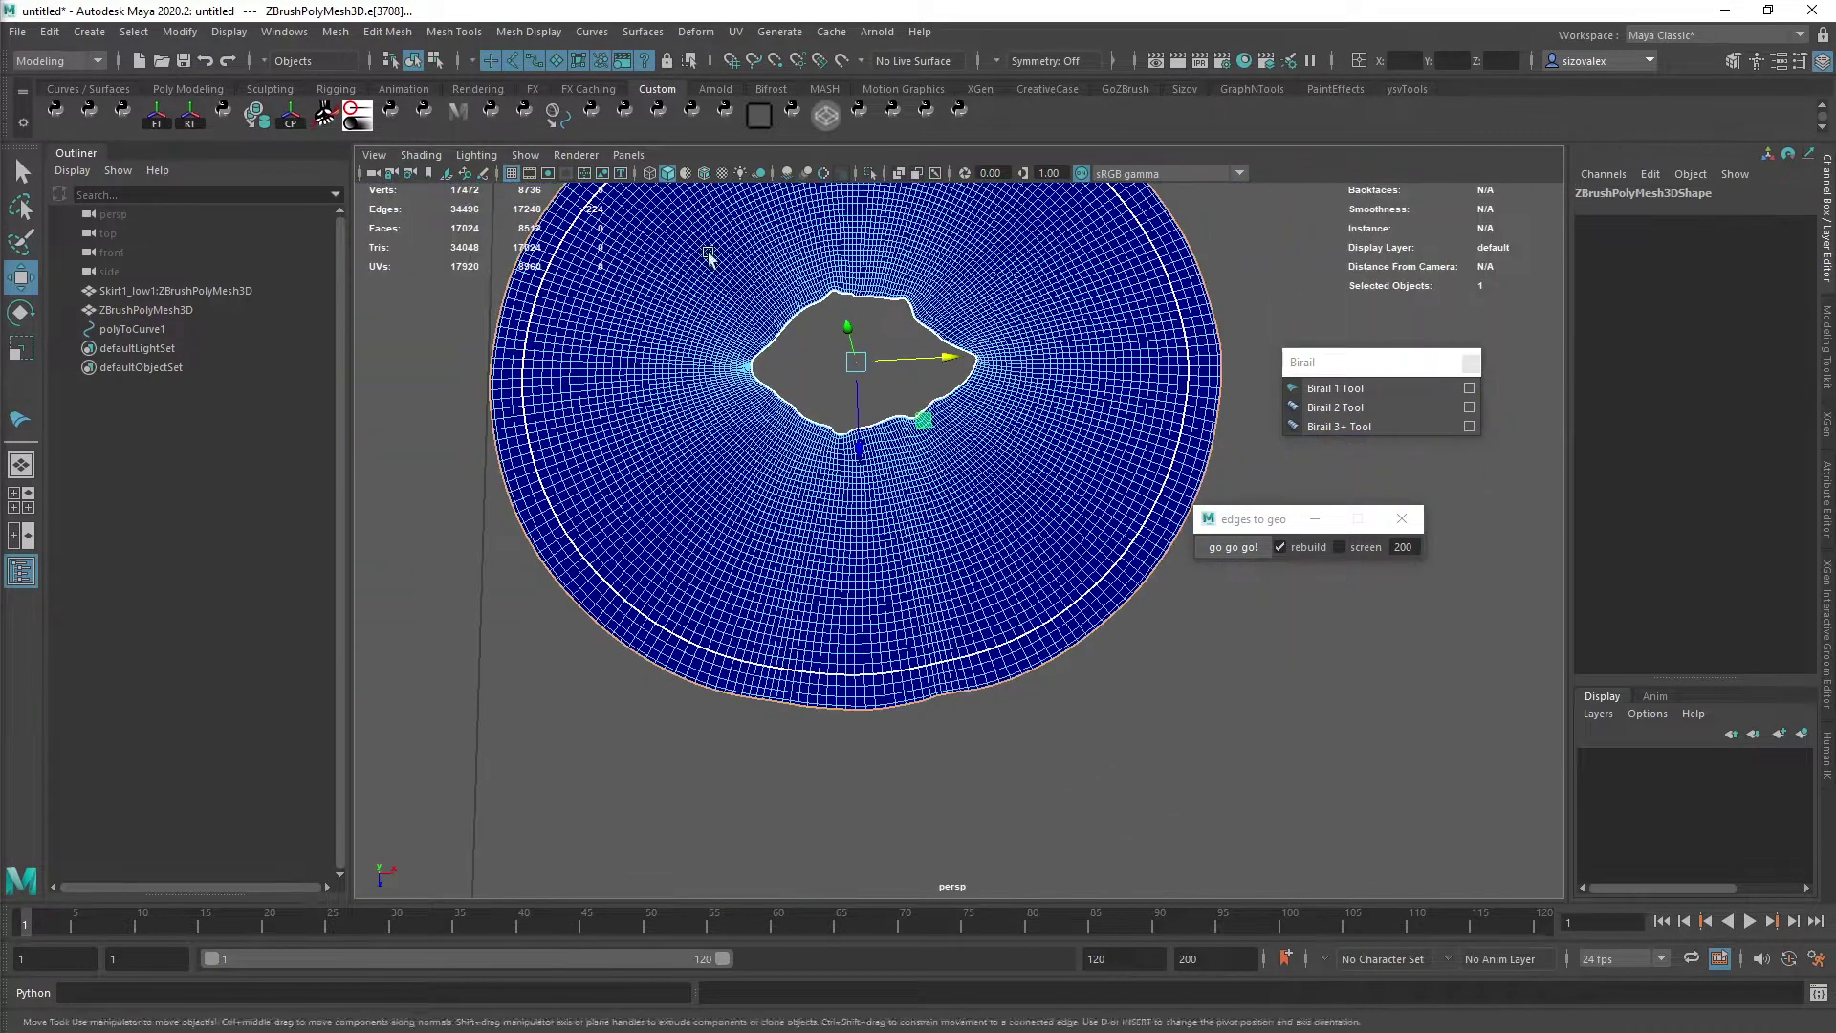
scroll(824, 484, "up", 5)
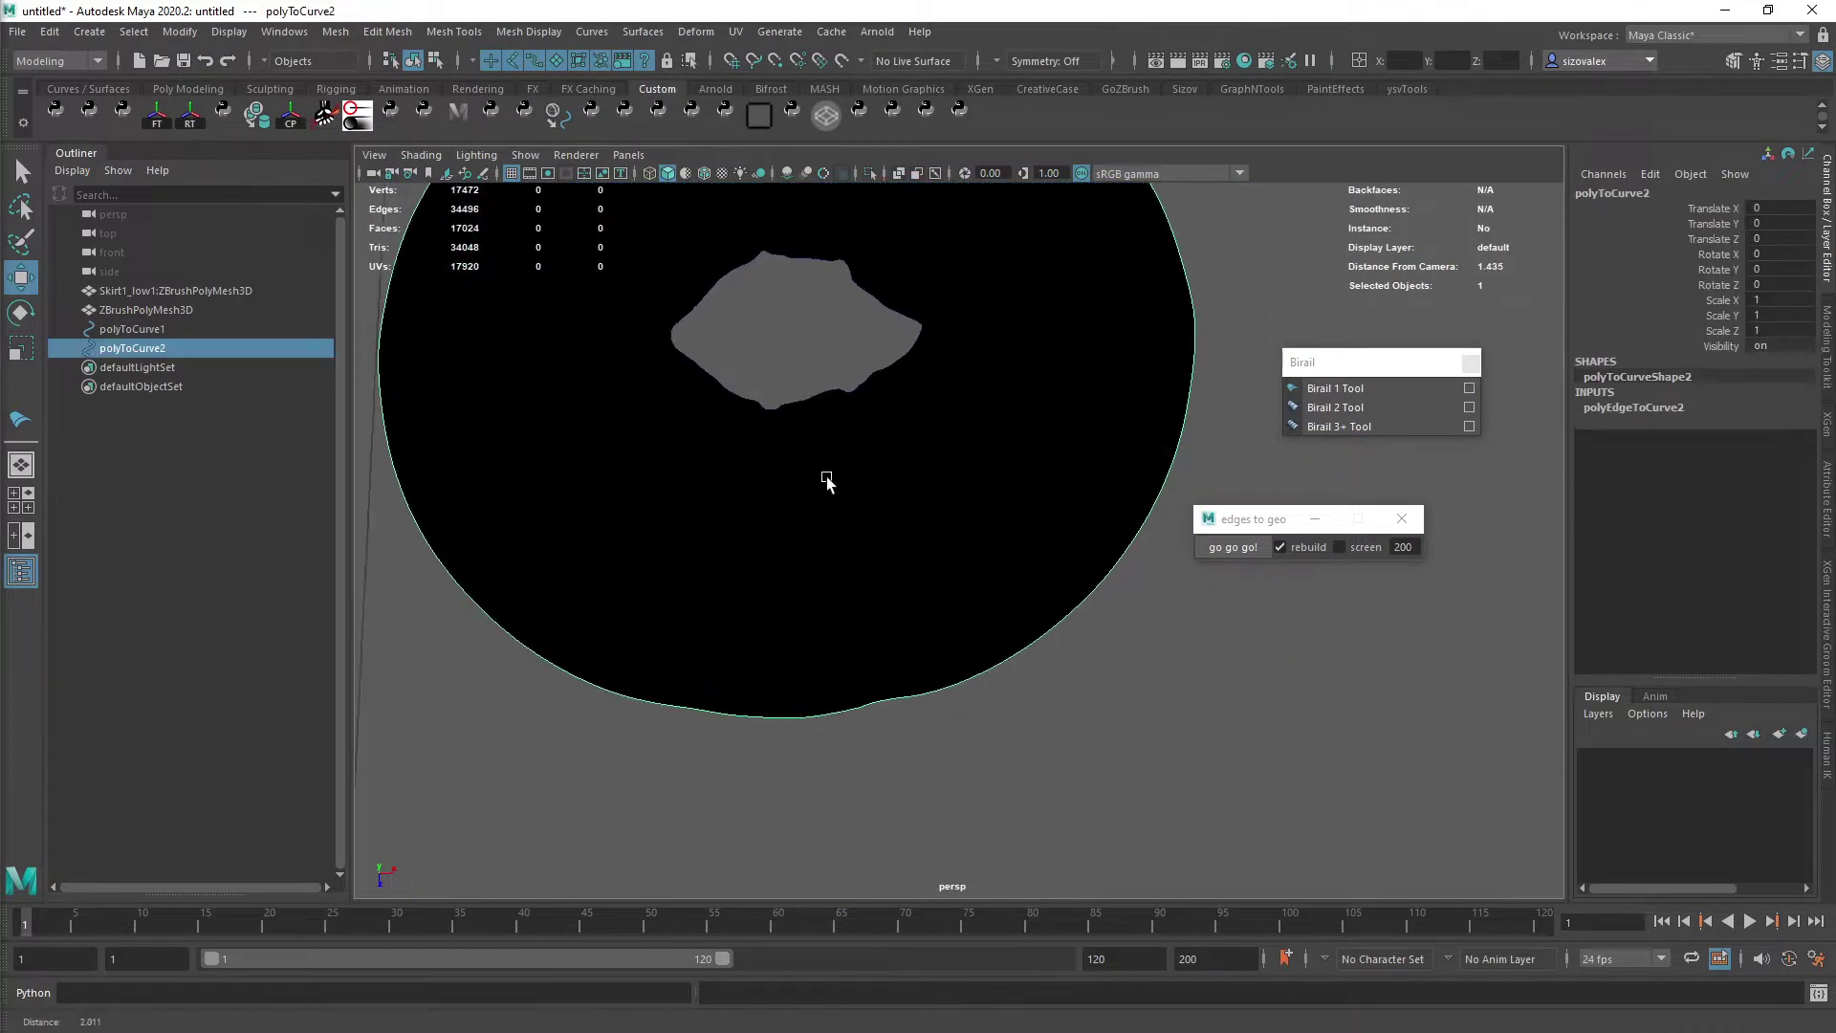
- Select the edge line running from the central hole down to the hem of the flattened mesh and convert it to a curve
left_click(221, 331, "ctrl")
key("ctrl+z")
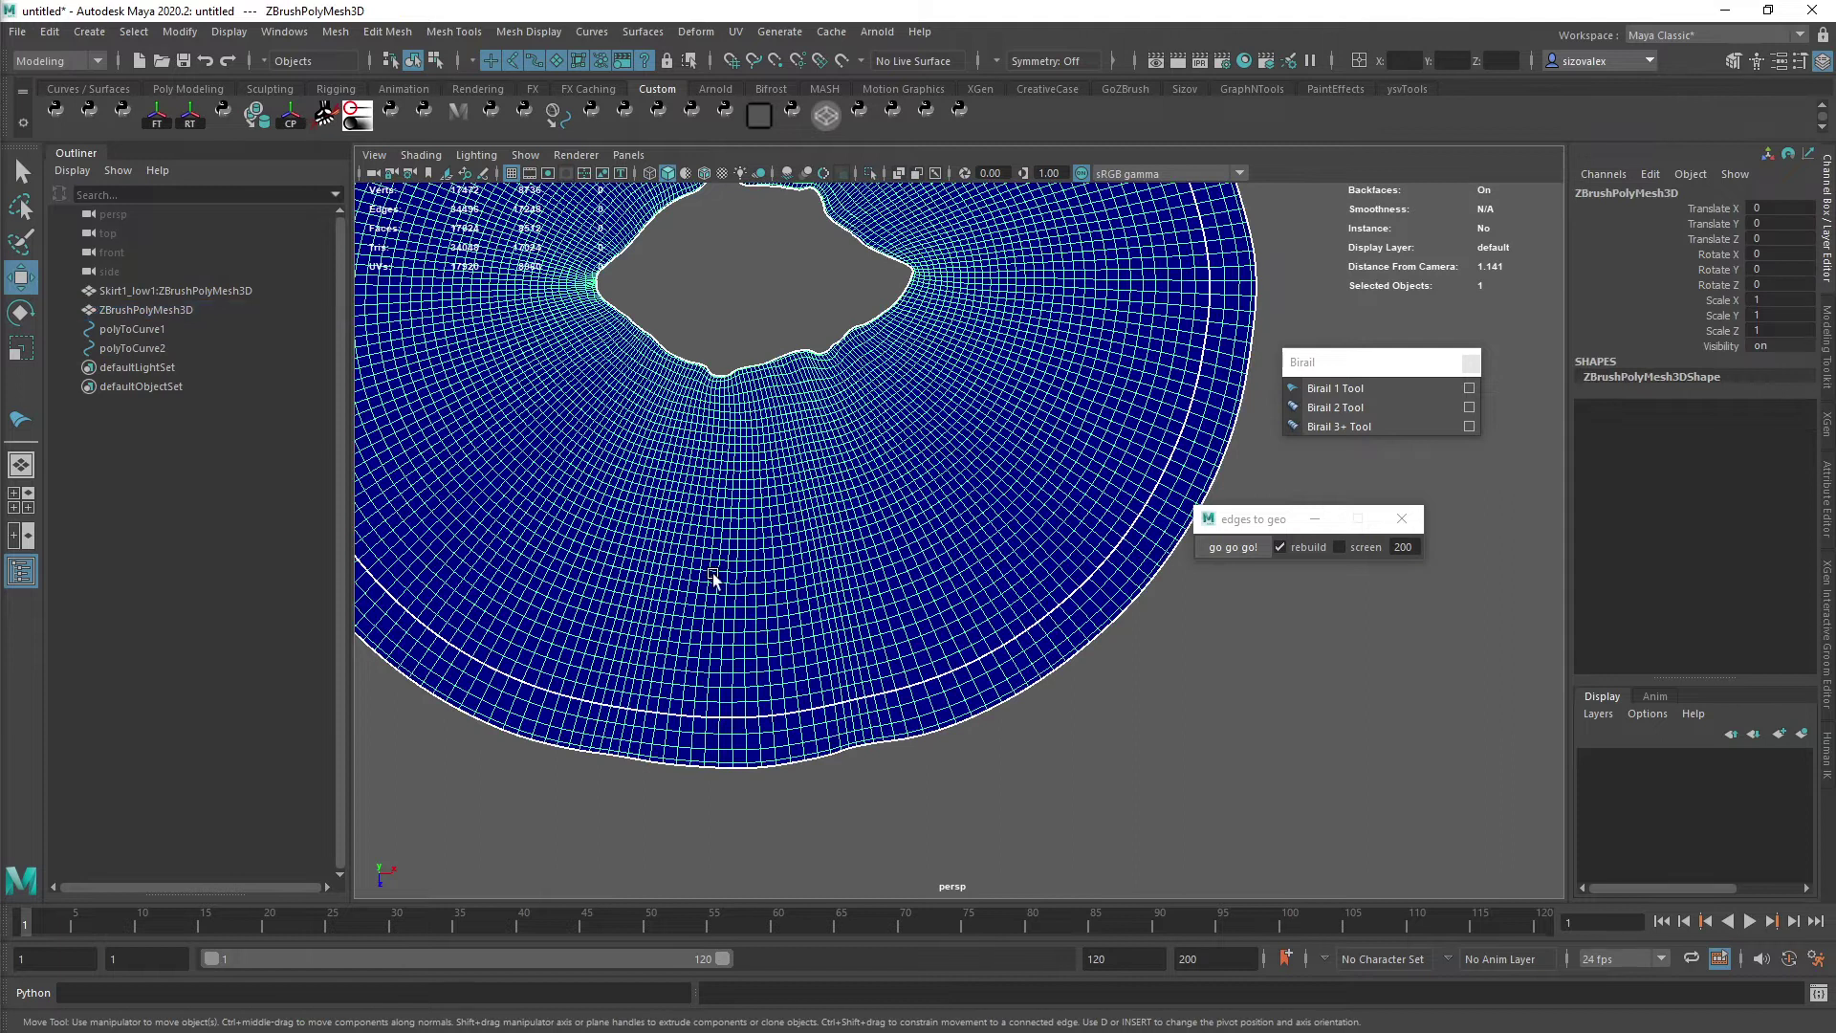
double_click(737, 570)
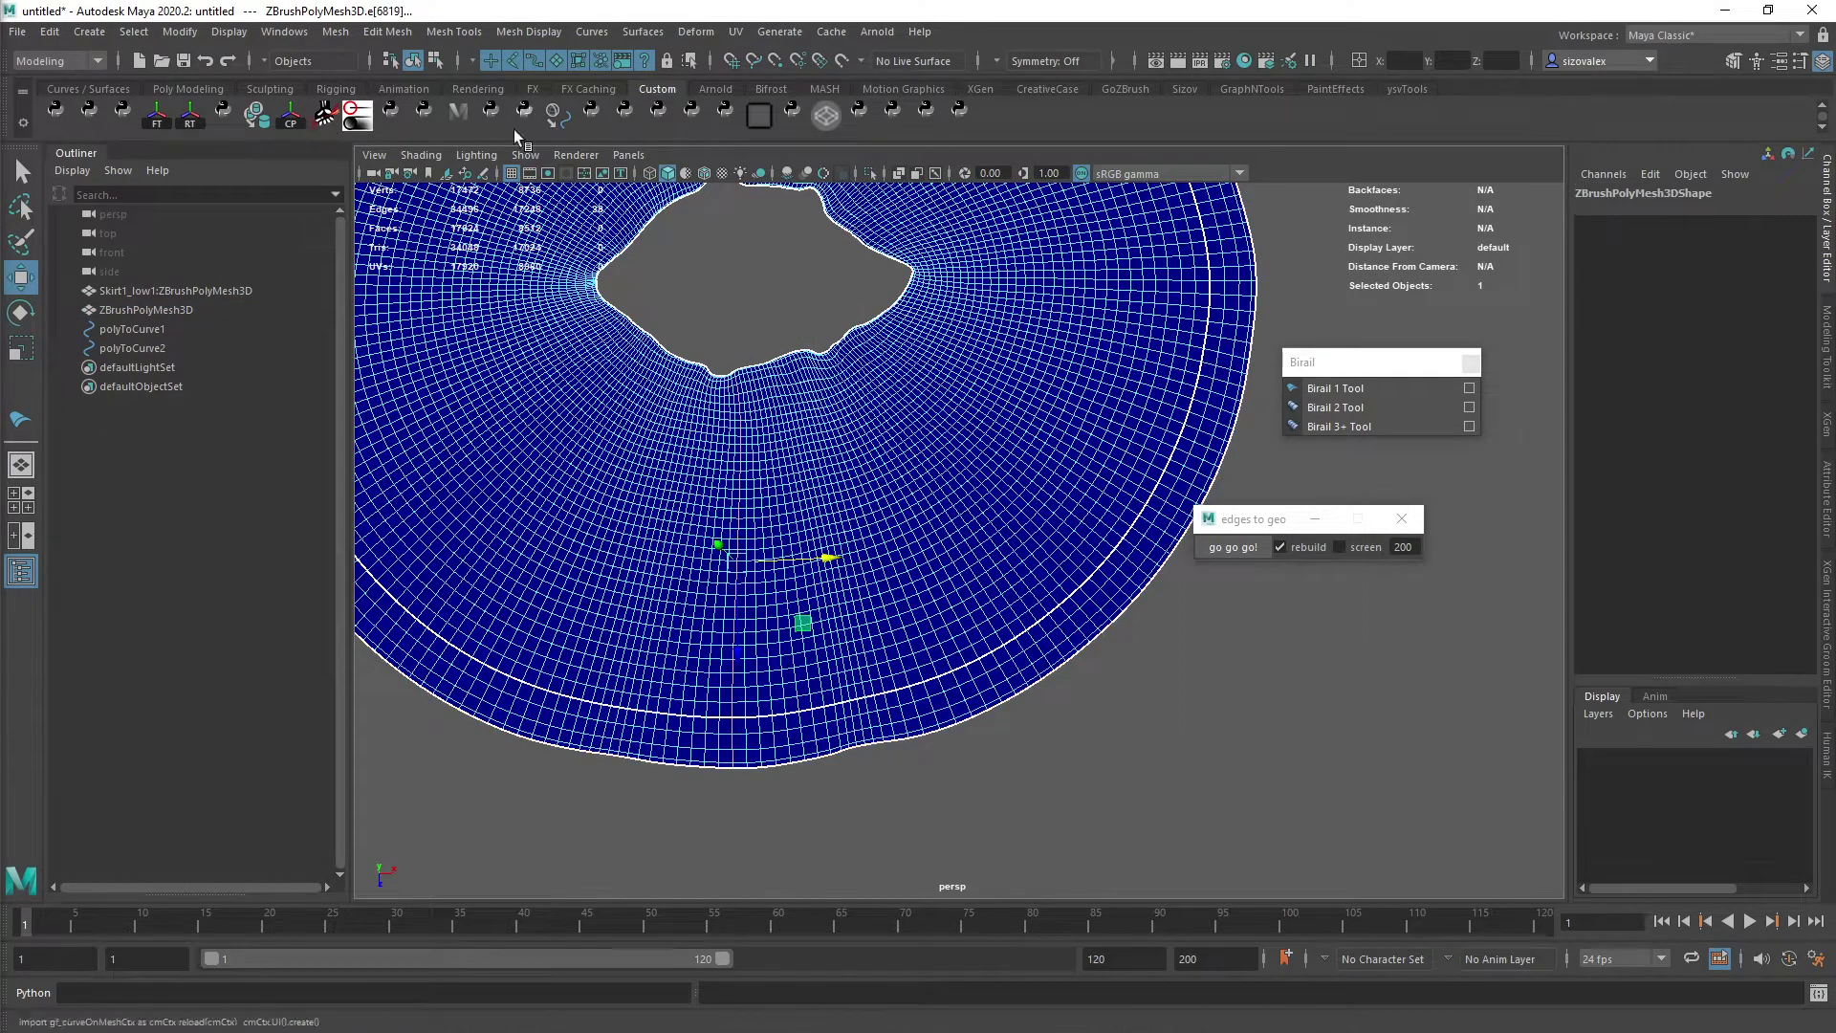
left_click(555, 113)
- Isolate polyToCurve1, polyToCurve2 and polyToCurve3 in the view
left_click(180, 329, "shift")
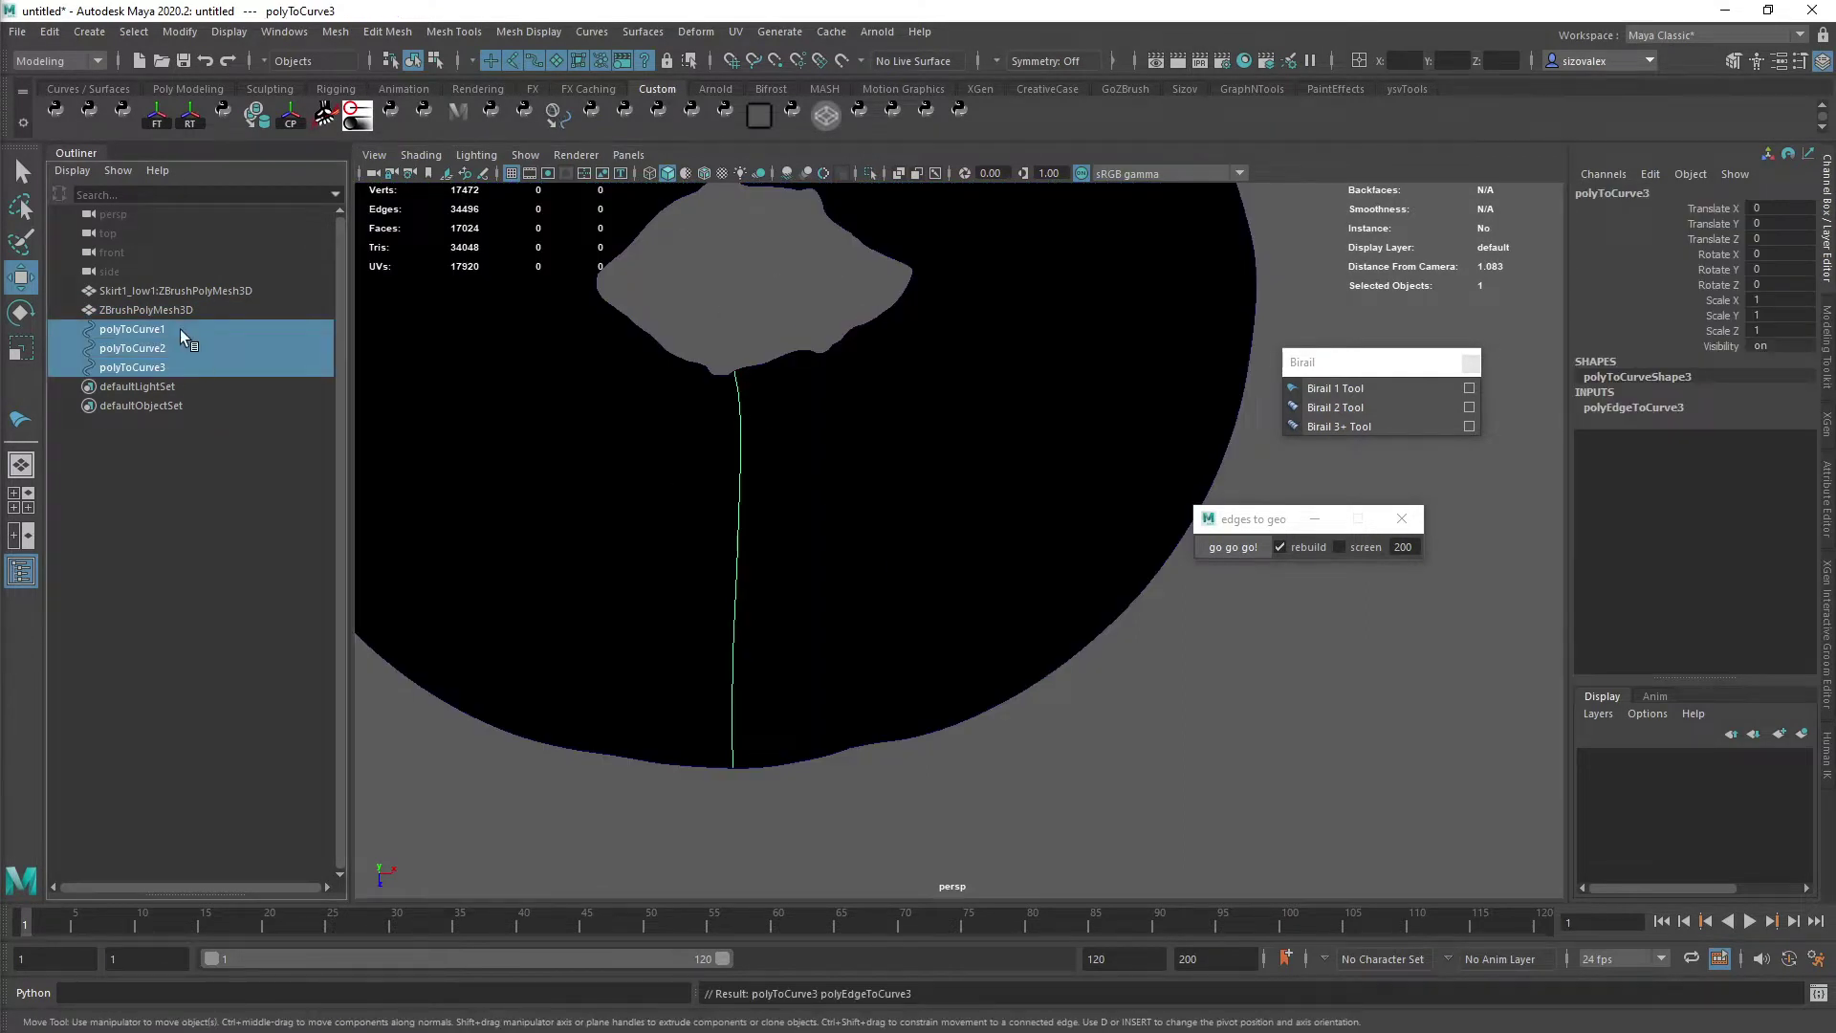
key("ctrl+1")
scroll(995, 417, "down", 3)
- Examine the control vertices of the inner loop curve and the outer loop curve
left_click(890, 340)
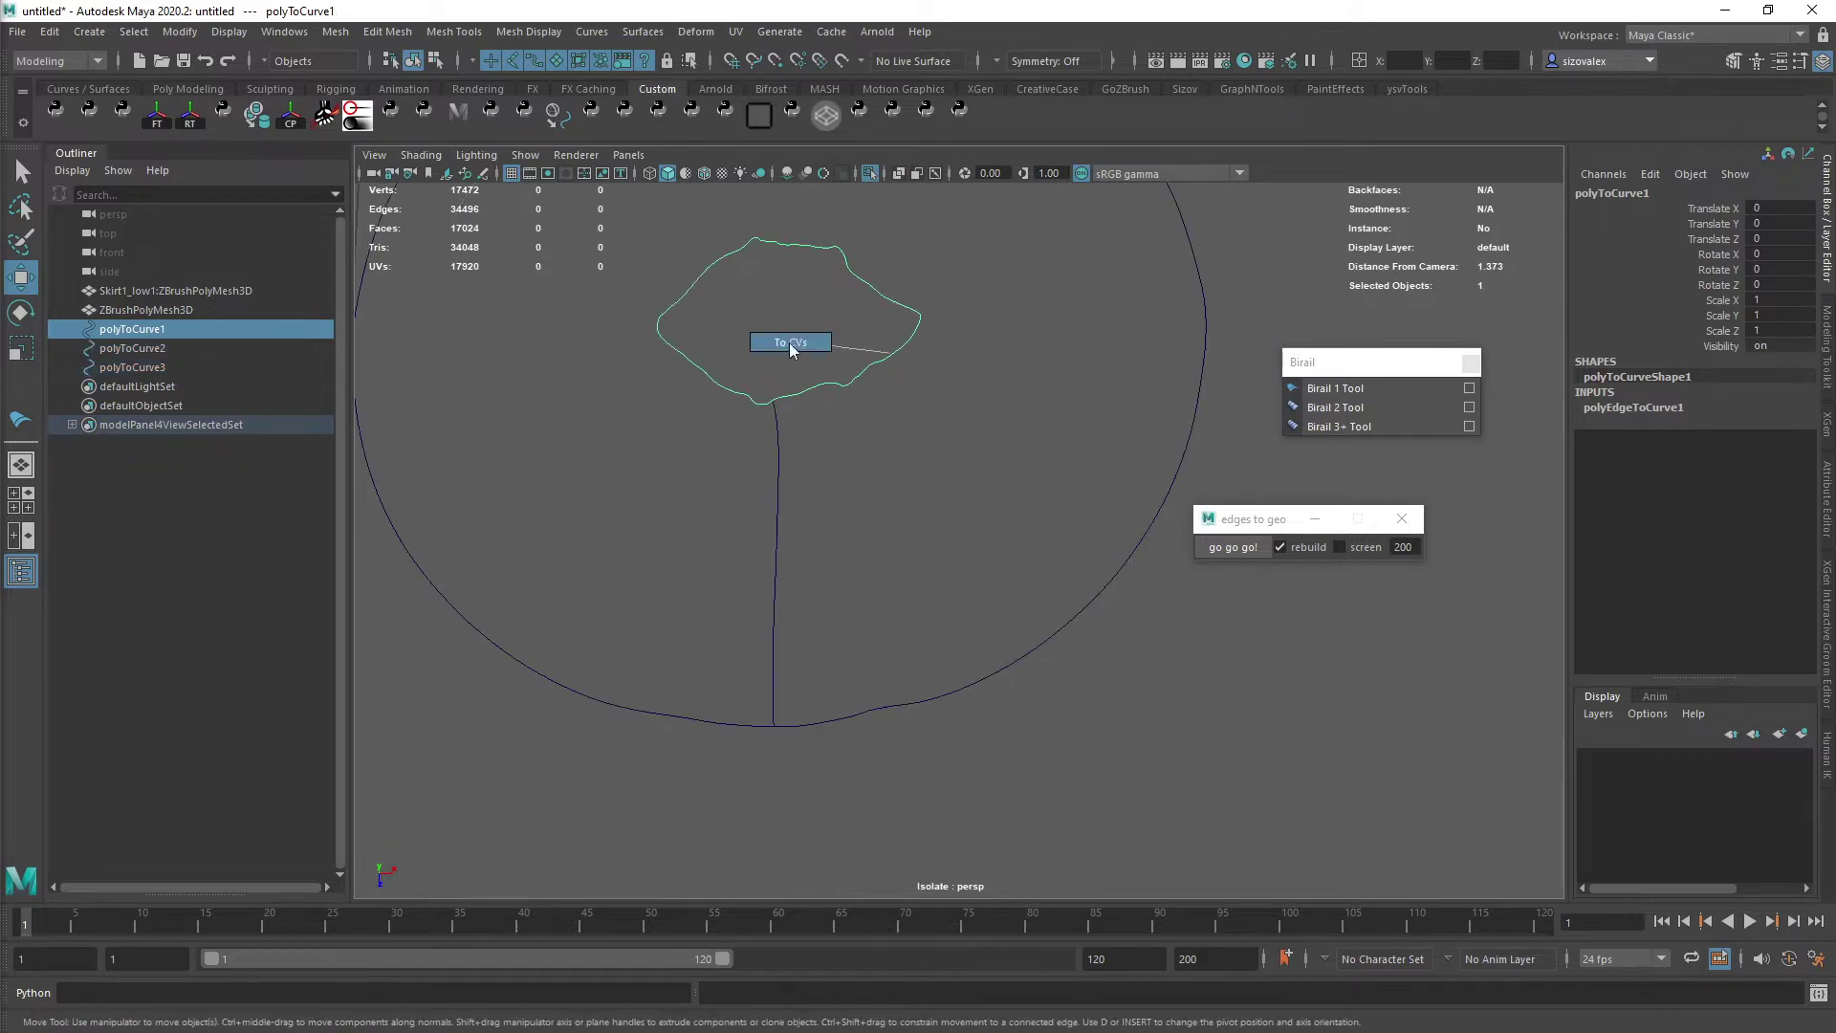
key("F8")
left_click_drag(1013, 471, 613, 230)
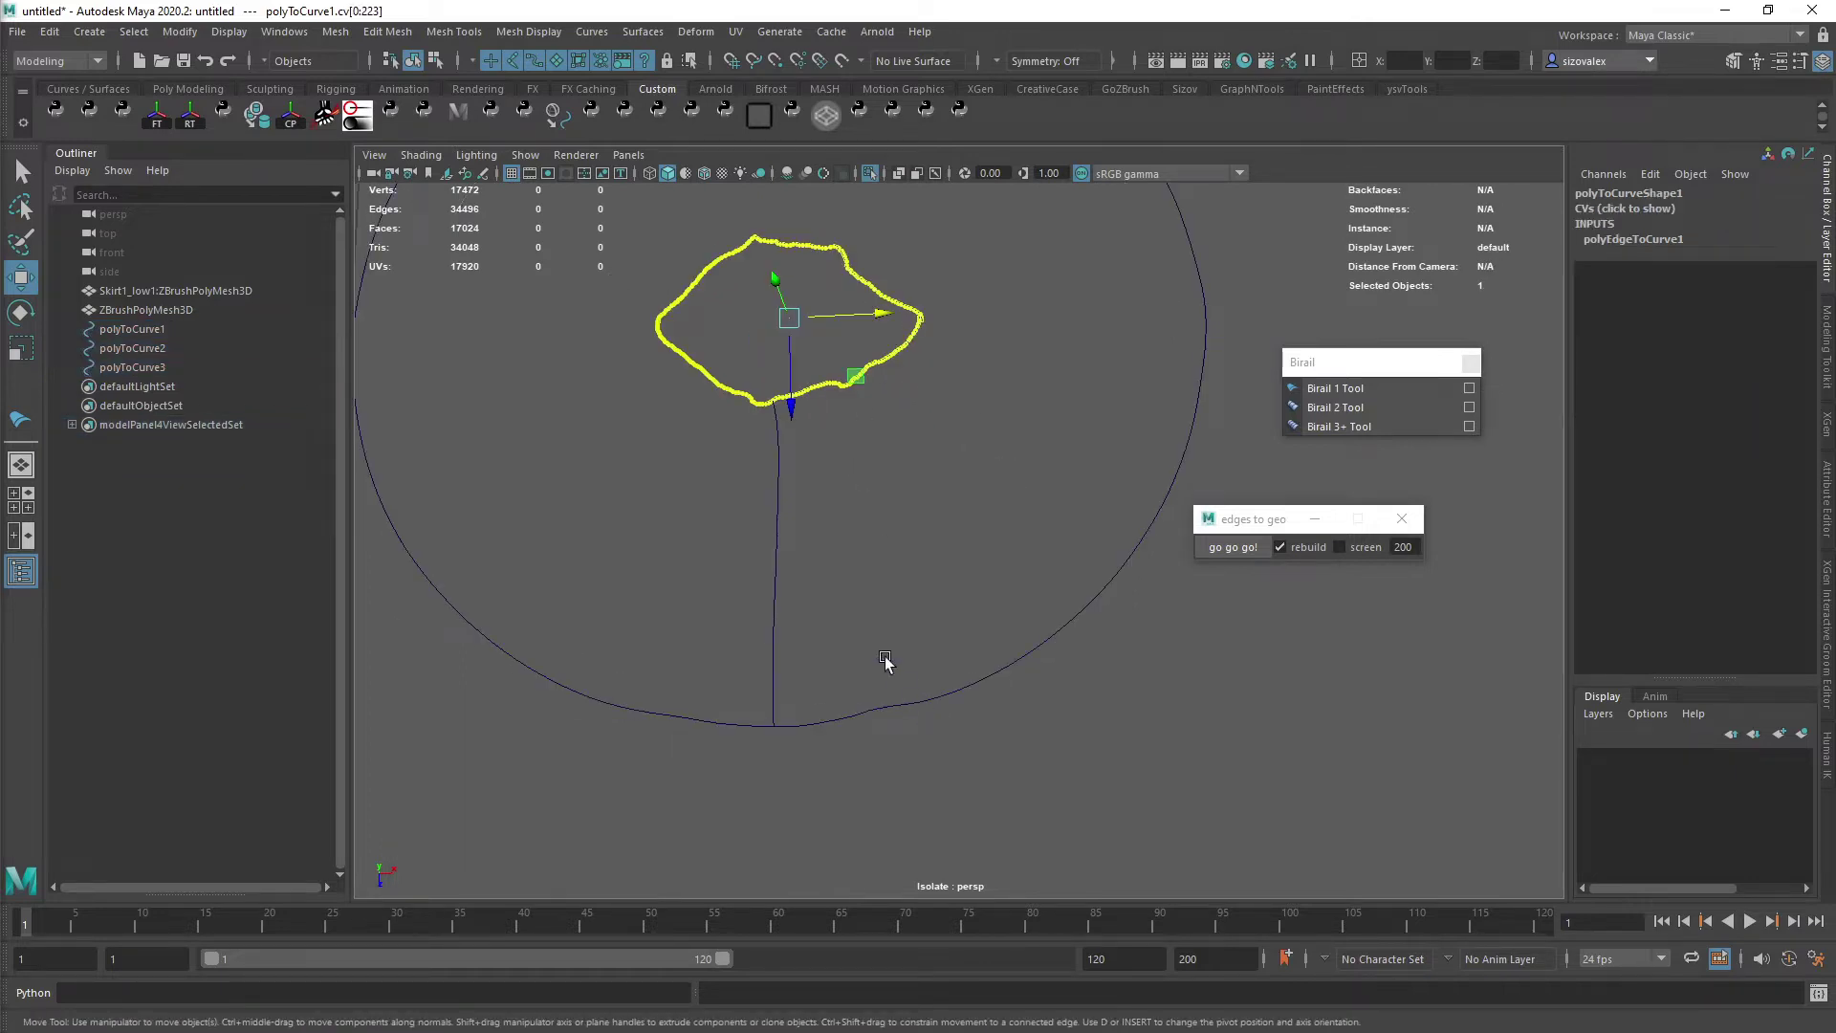
left_click(987, 777)
key("f")
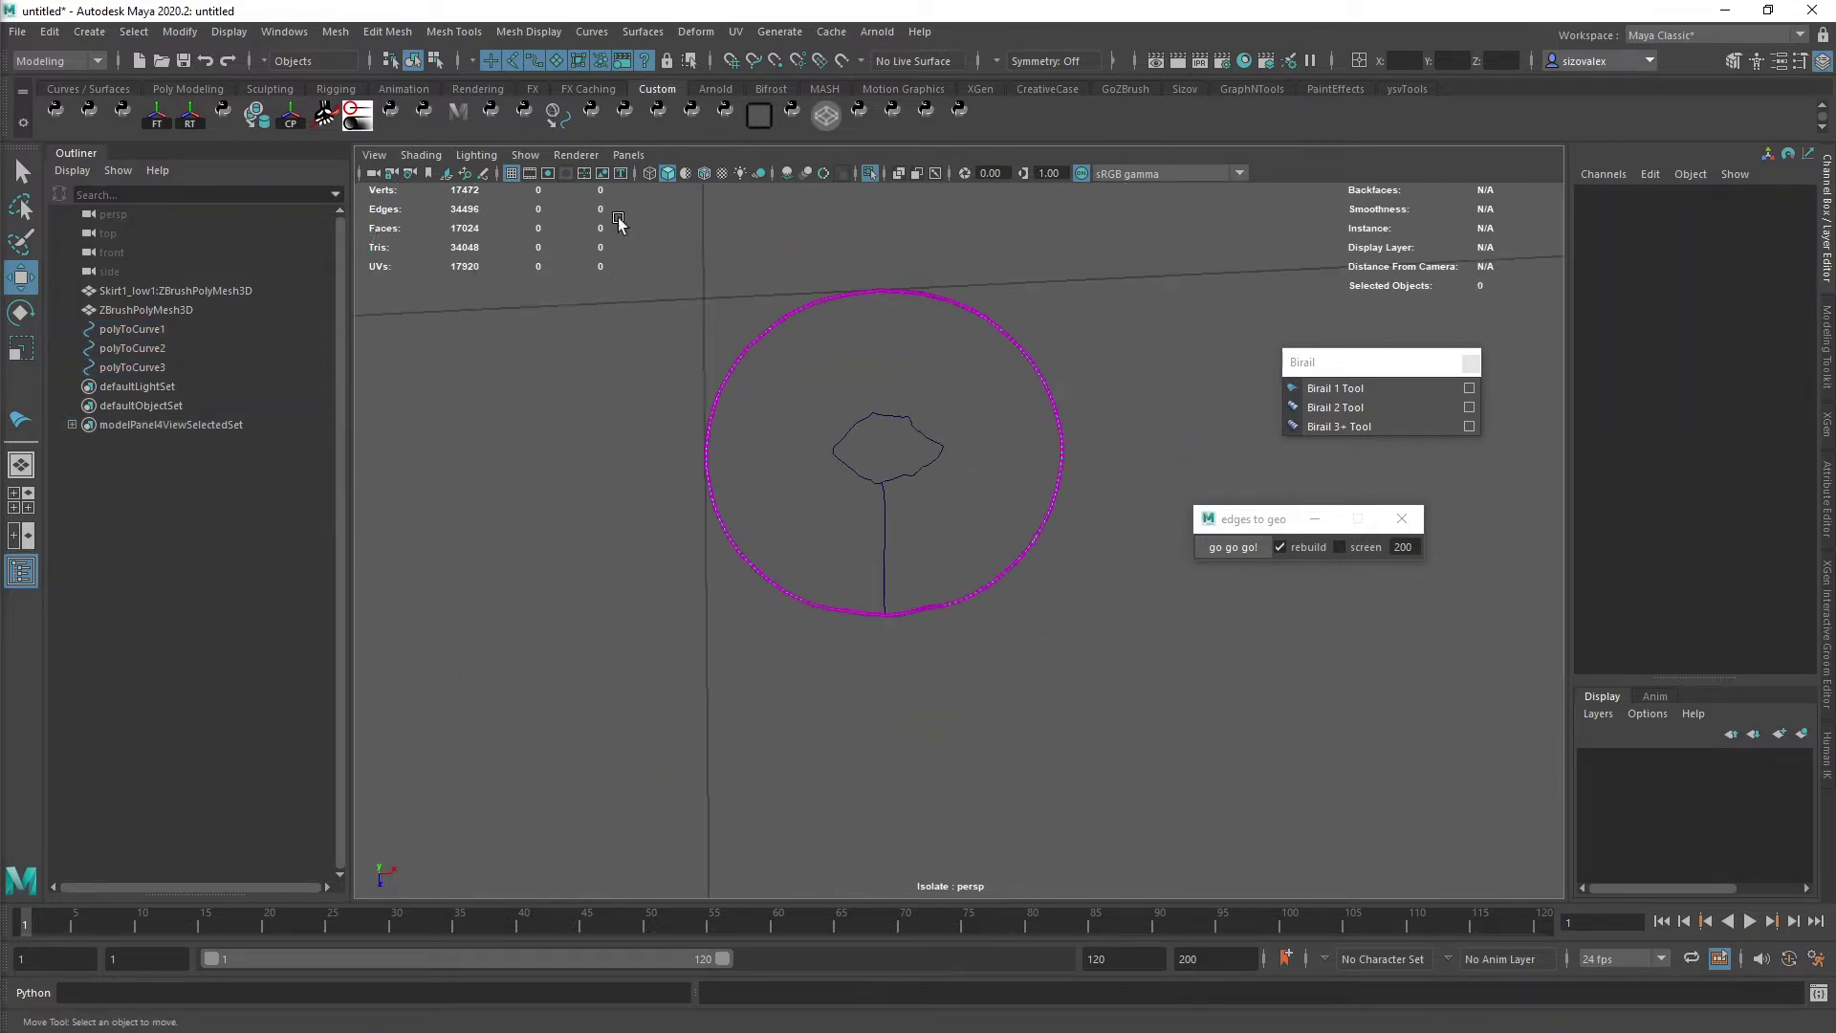
left_click_drag(618, 222, 1159, 729)
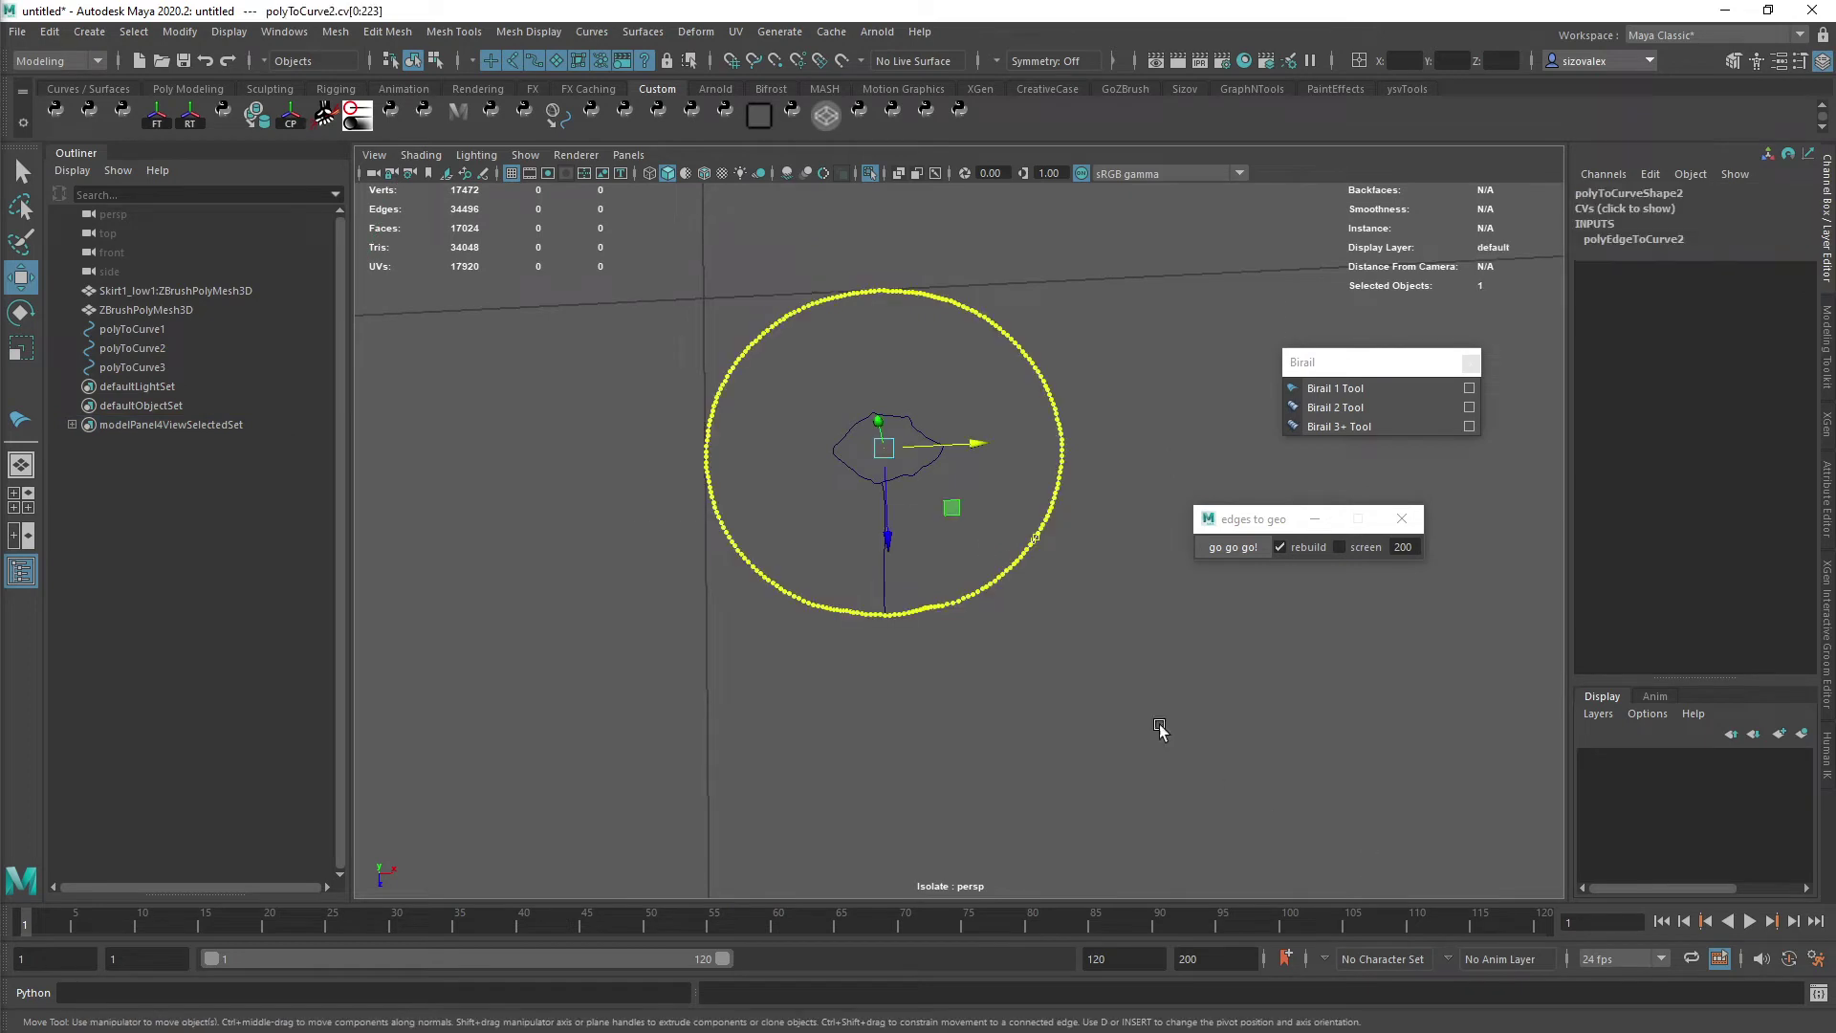
- Try the Birail 1 Tool with the connecting curve as profile and the inner and outer loop curves as rails
left_click(1007, 463)
scroll(910, 561, "up", 8)
left_click_drag(786, 359, 1100, 883)
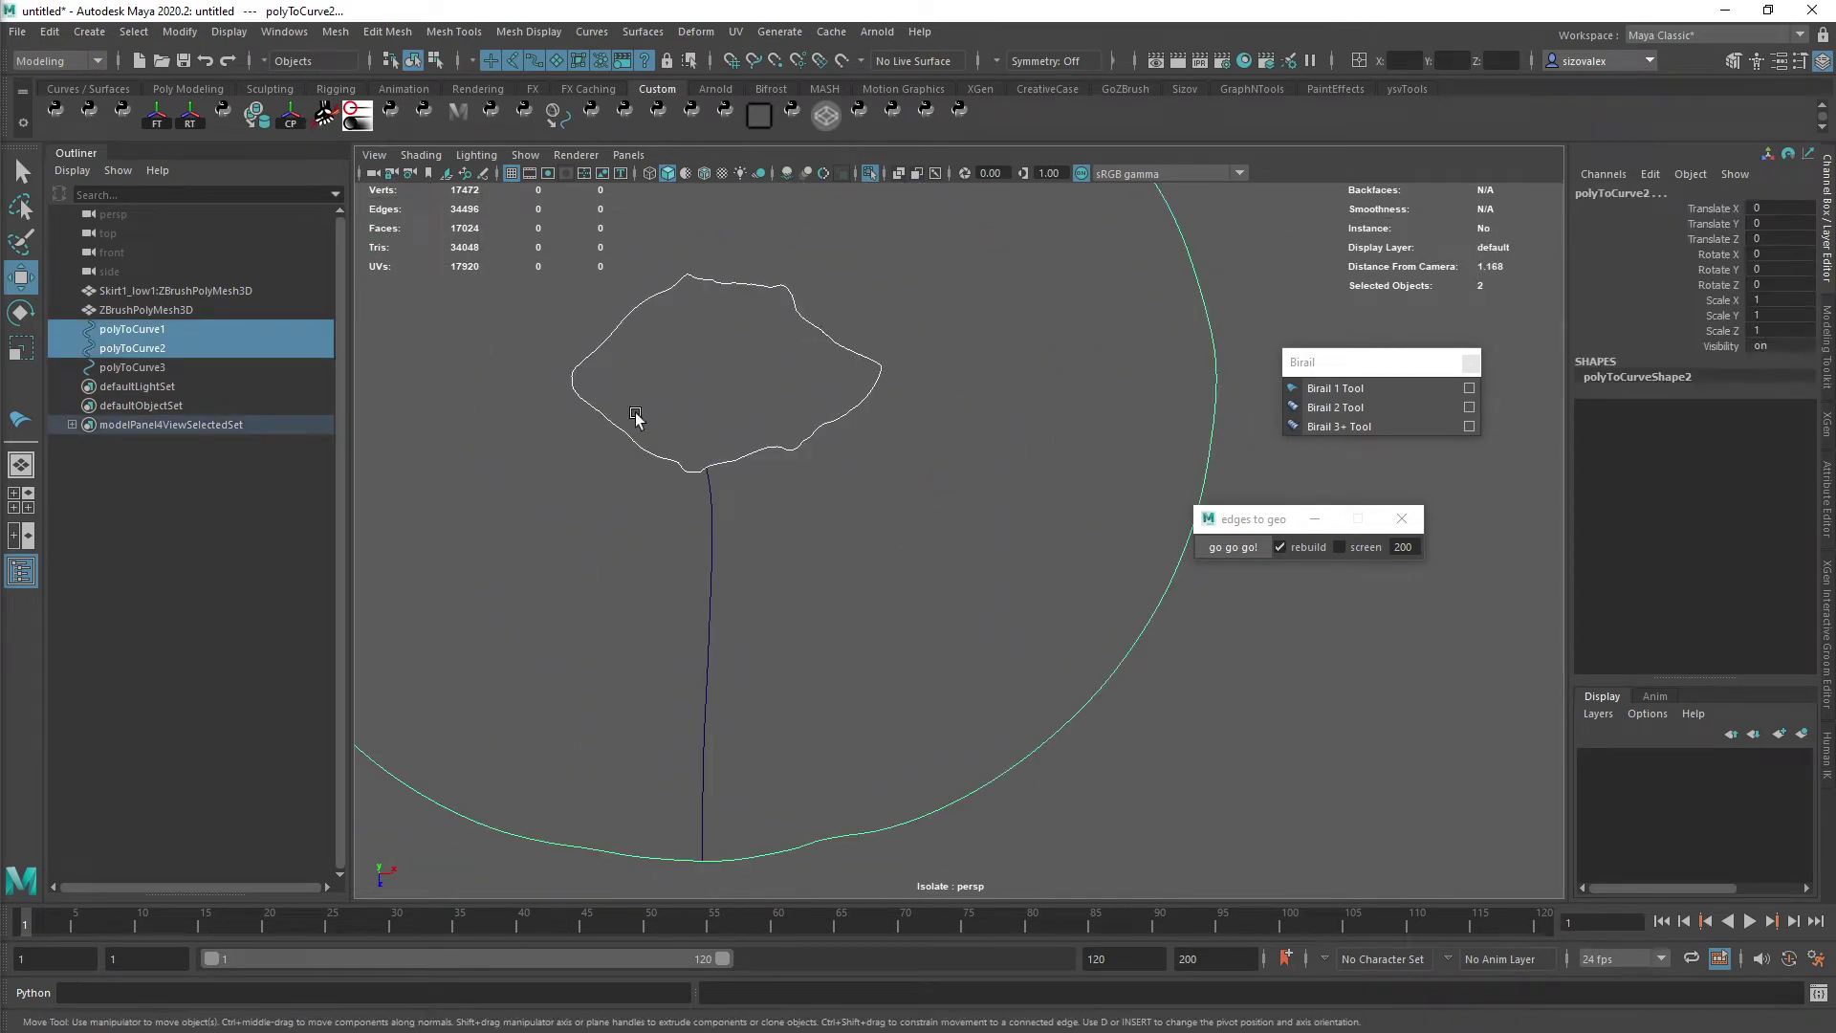
left_click(705, 765, "shift")
key("f")
scroll(995, 539, "up", 3)
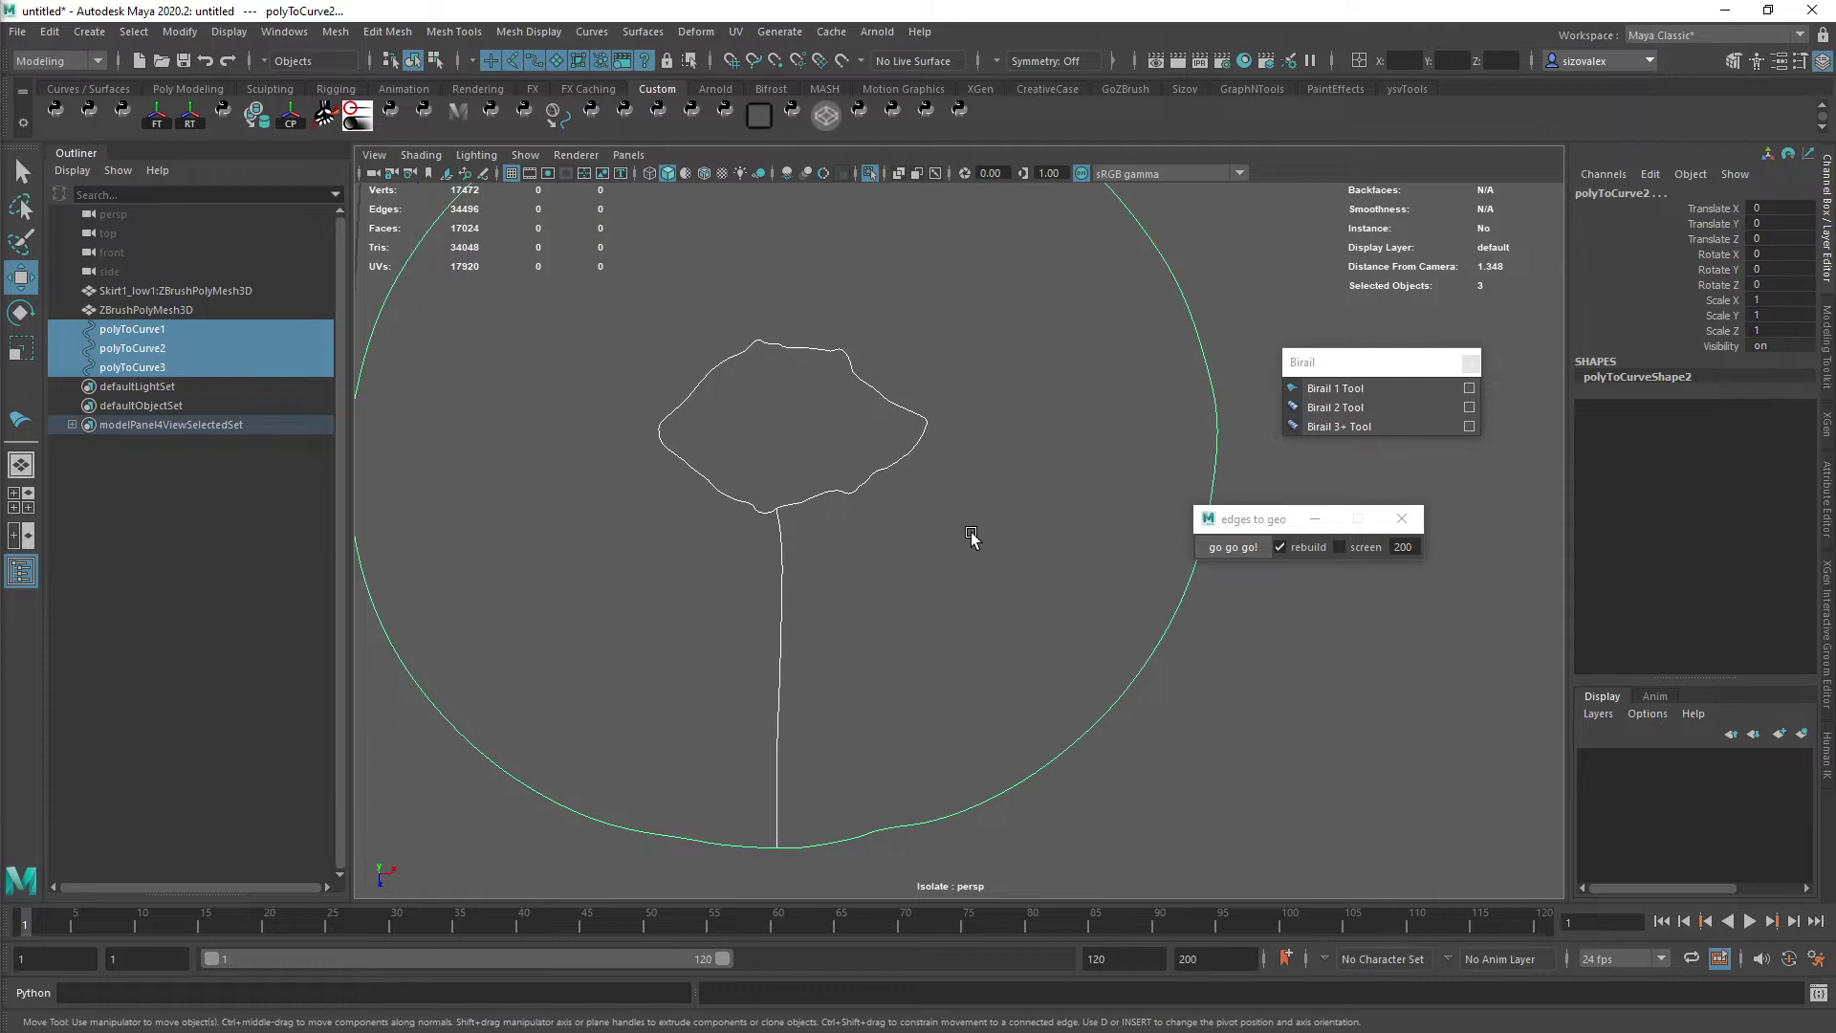
left_click_drag(1359, 365, 1365, 332)
scroll(911, 503, "down", 3)
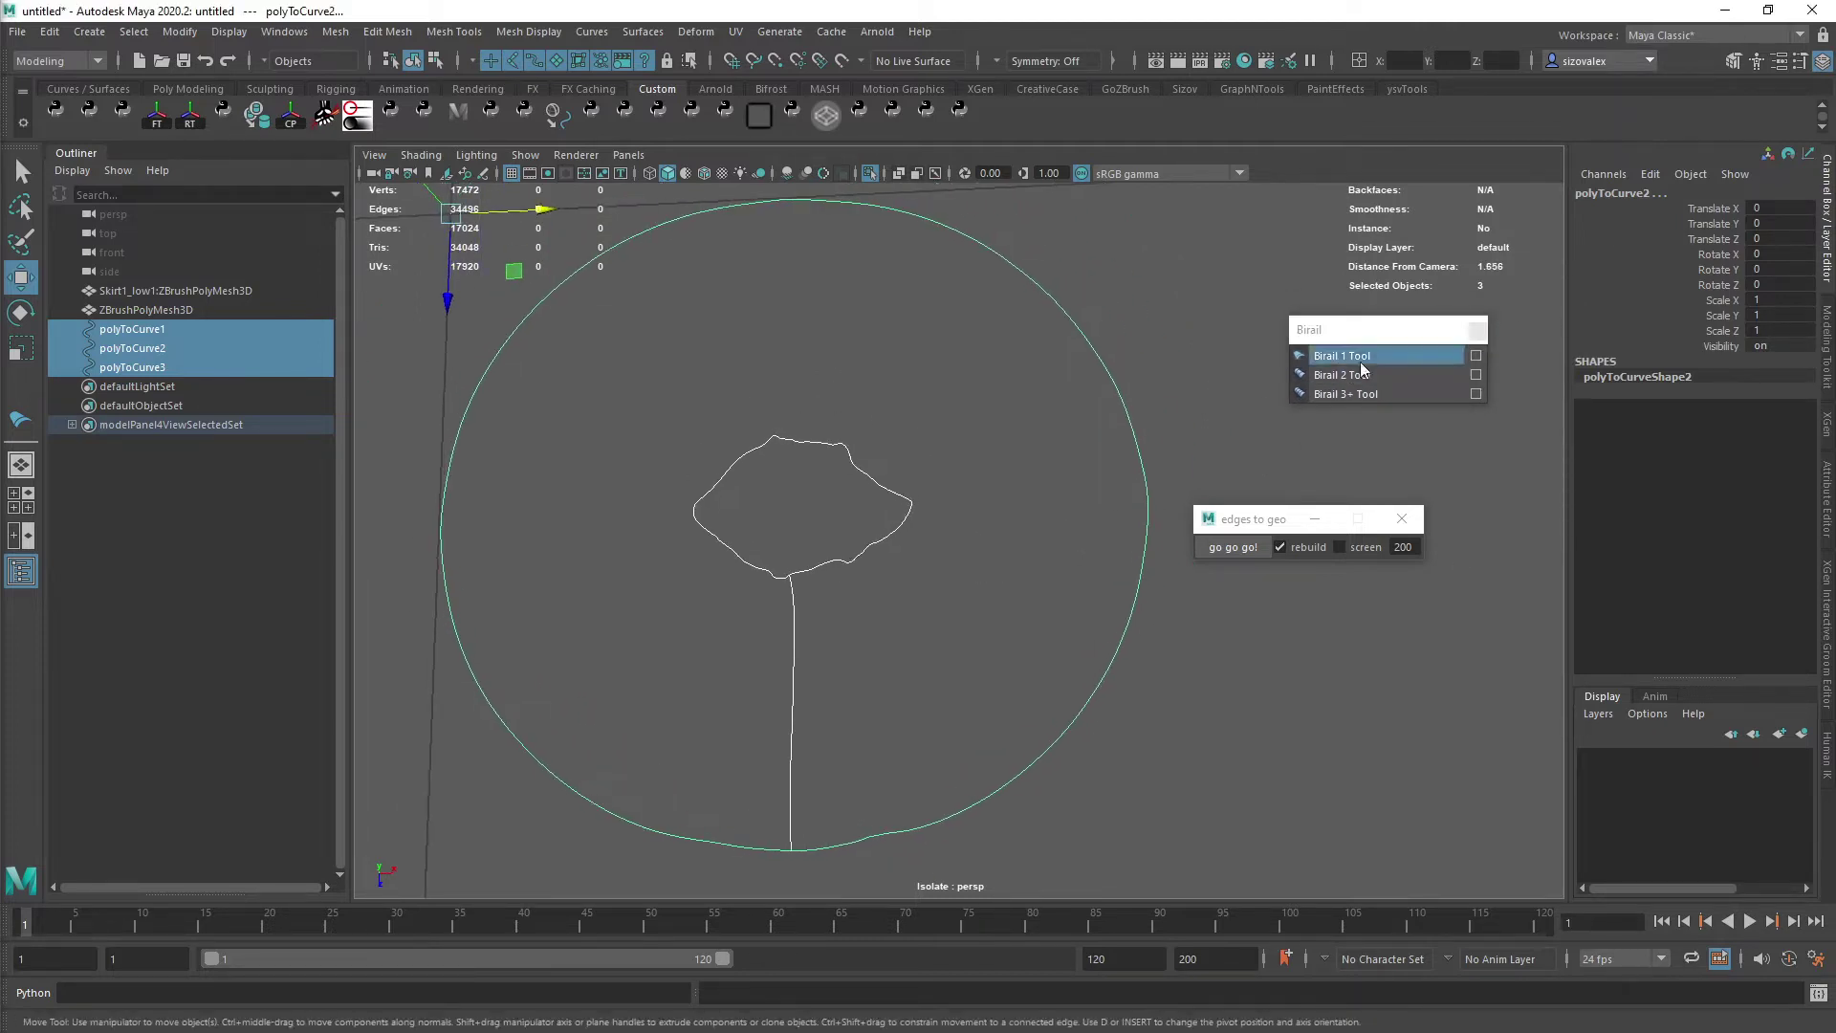
left_click(1349, 356)
left_click(1379, 362)
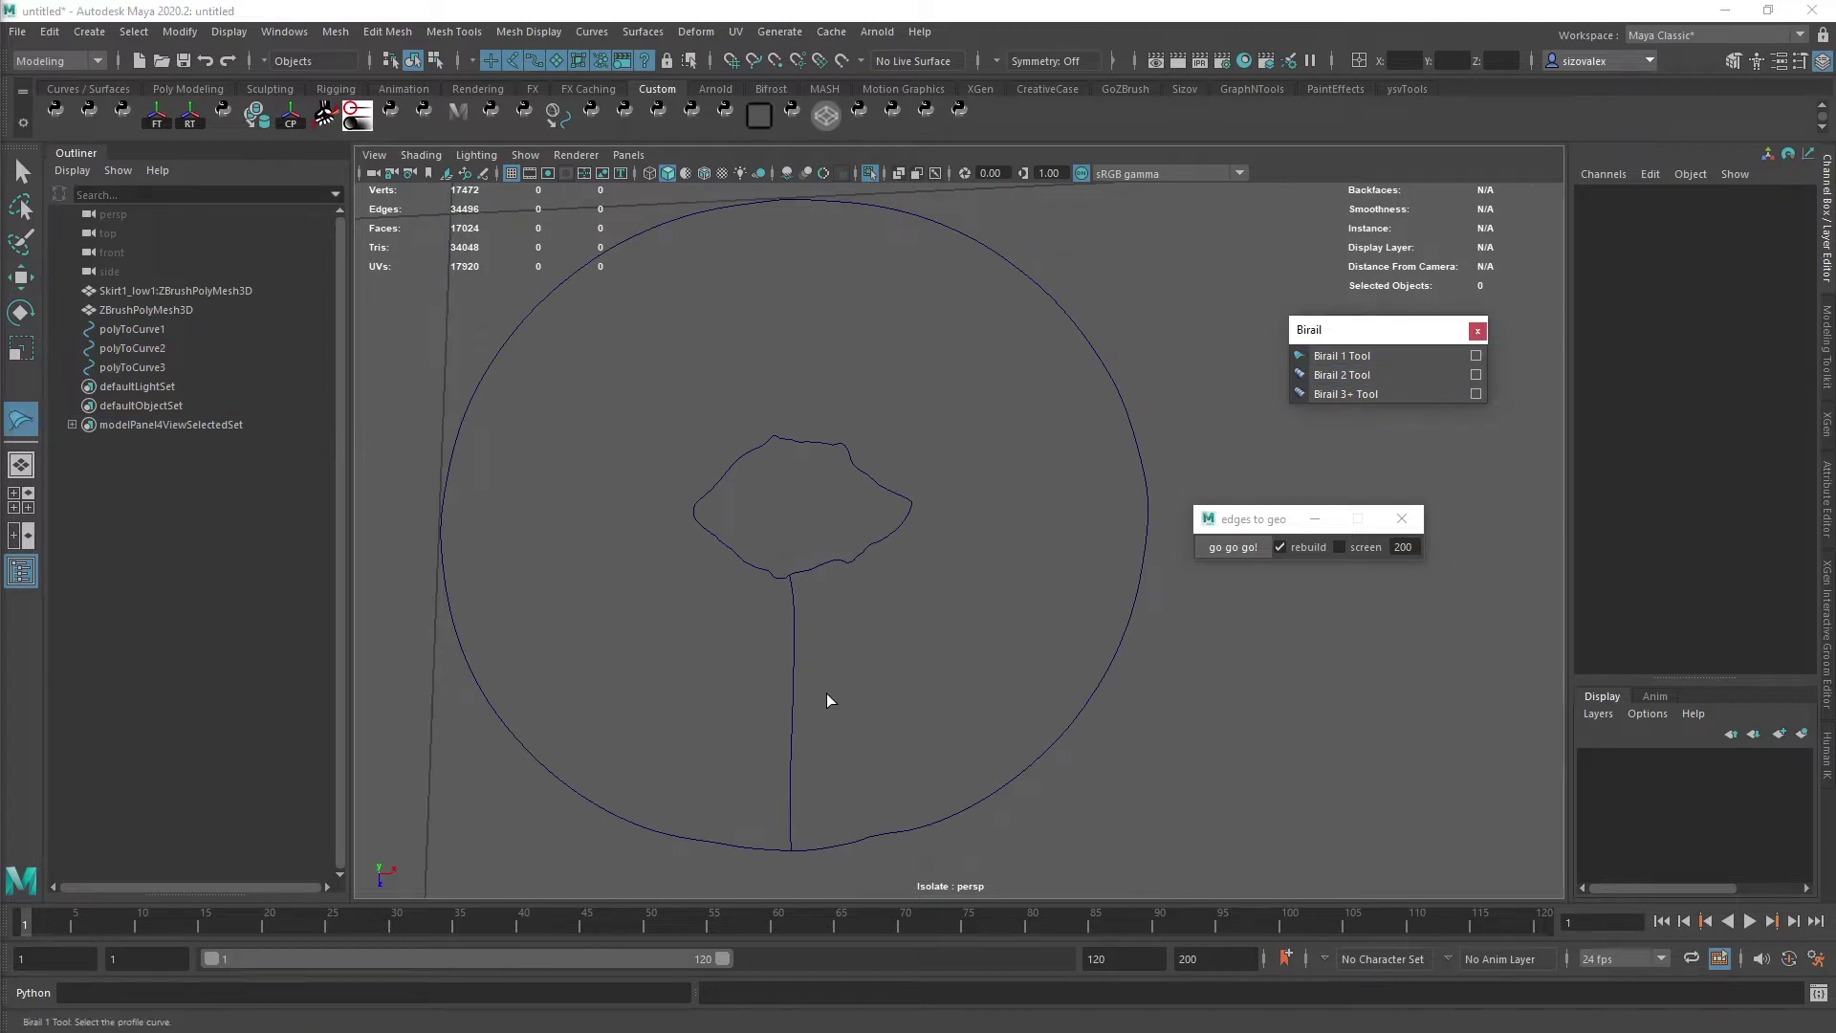
left_click(792, 669)
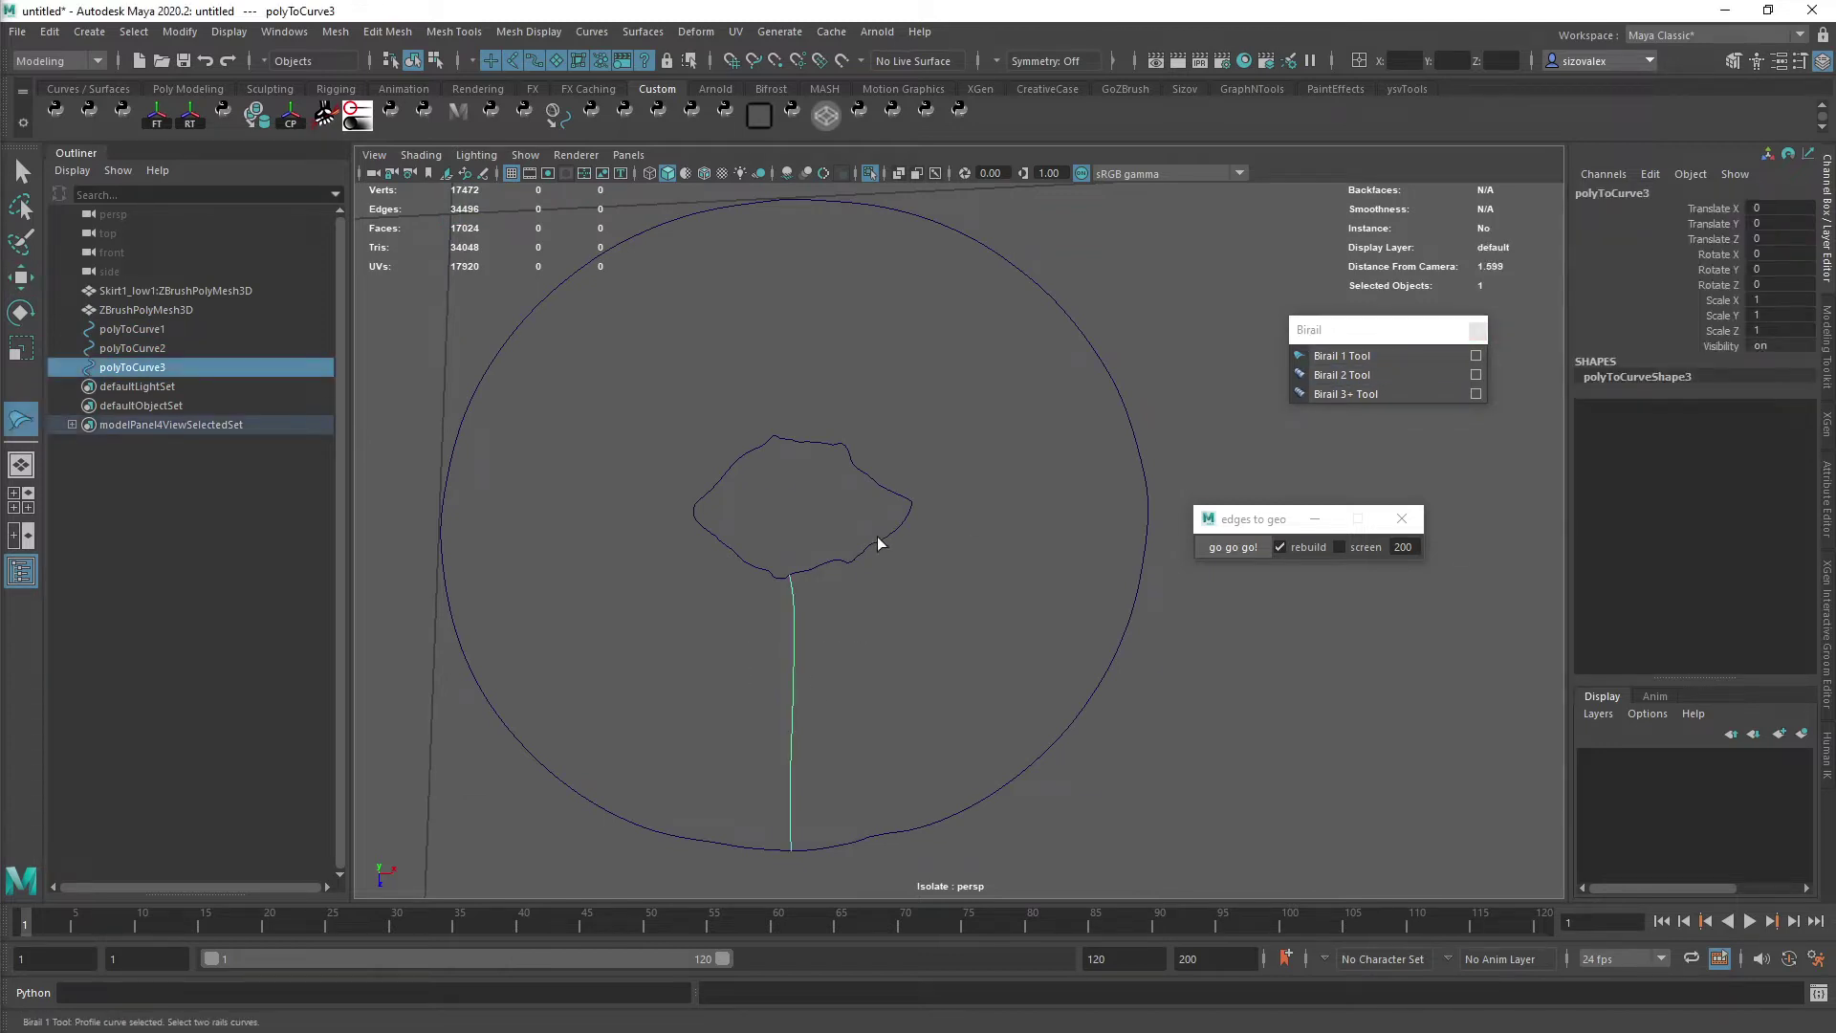
left_click_drag(856, 512, 1143, 843)
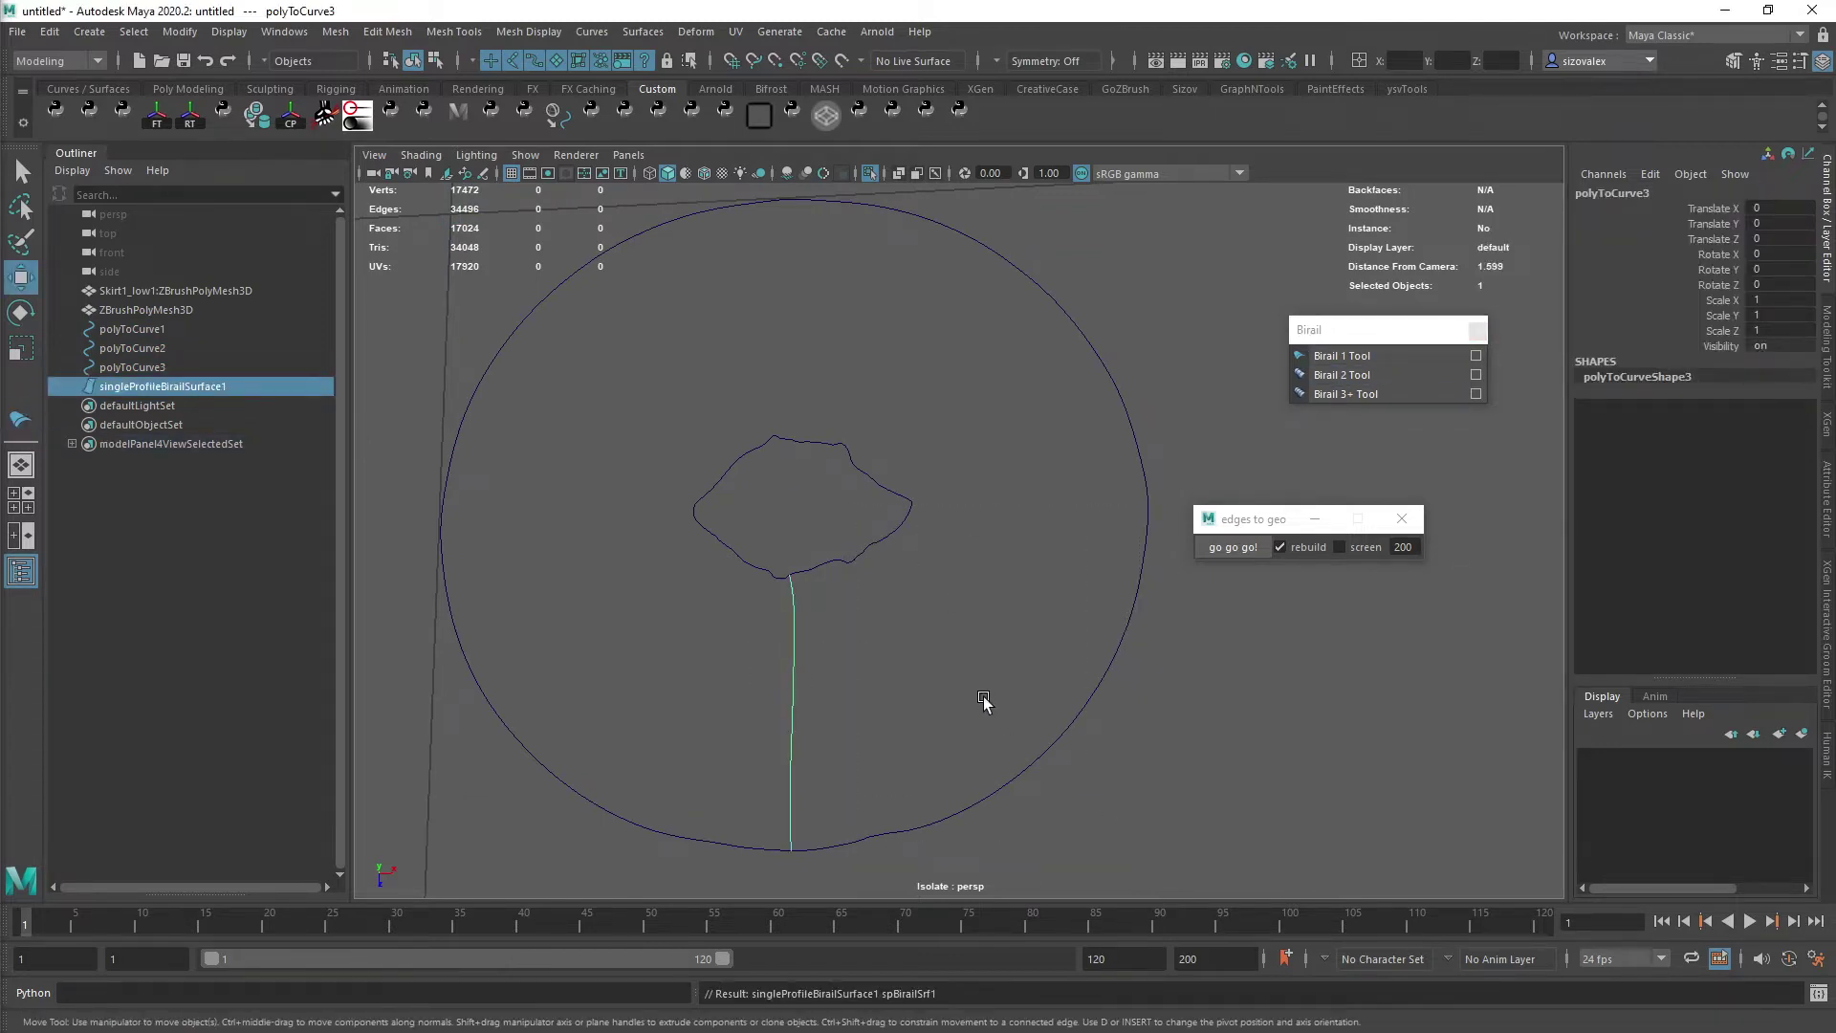
left_click_drag(1106, 654, 1024, 669, "alt")
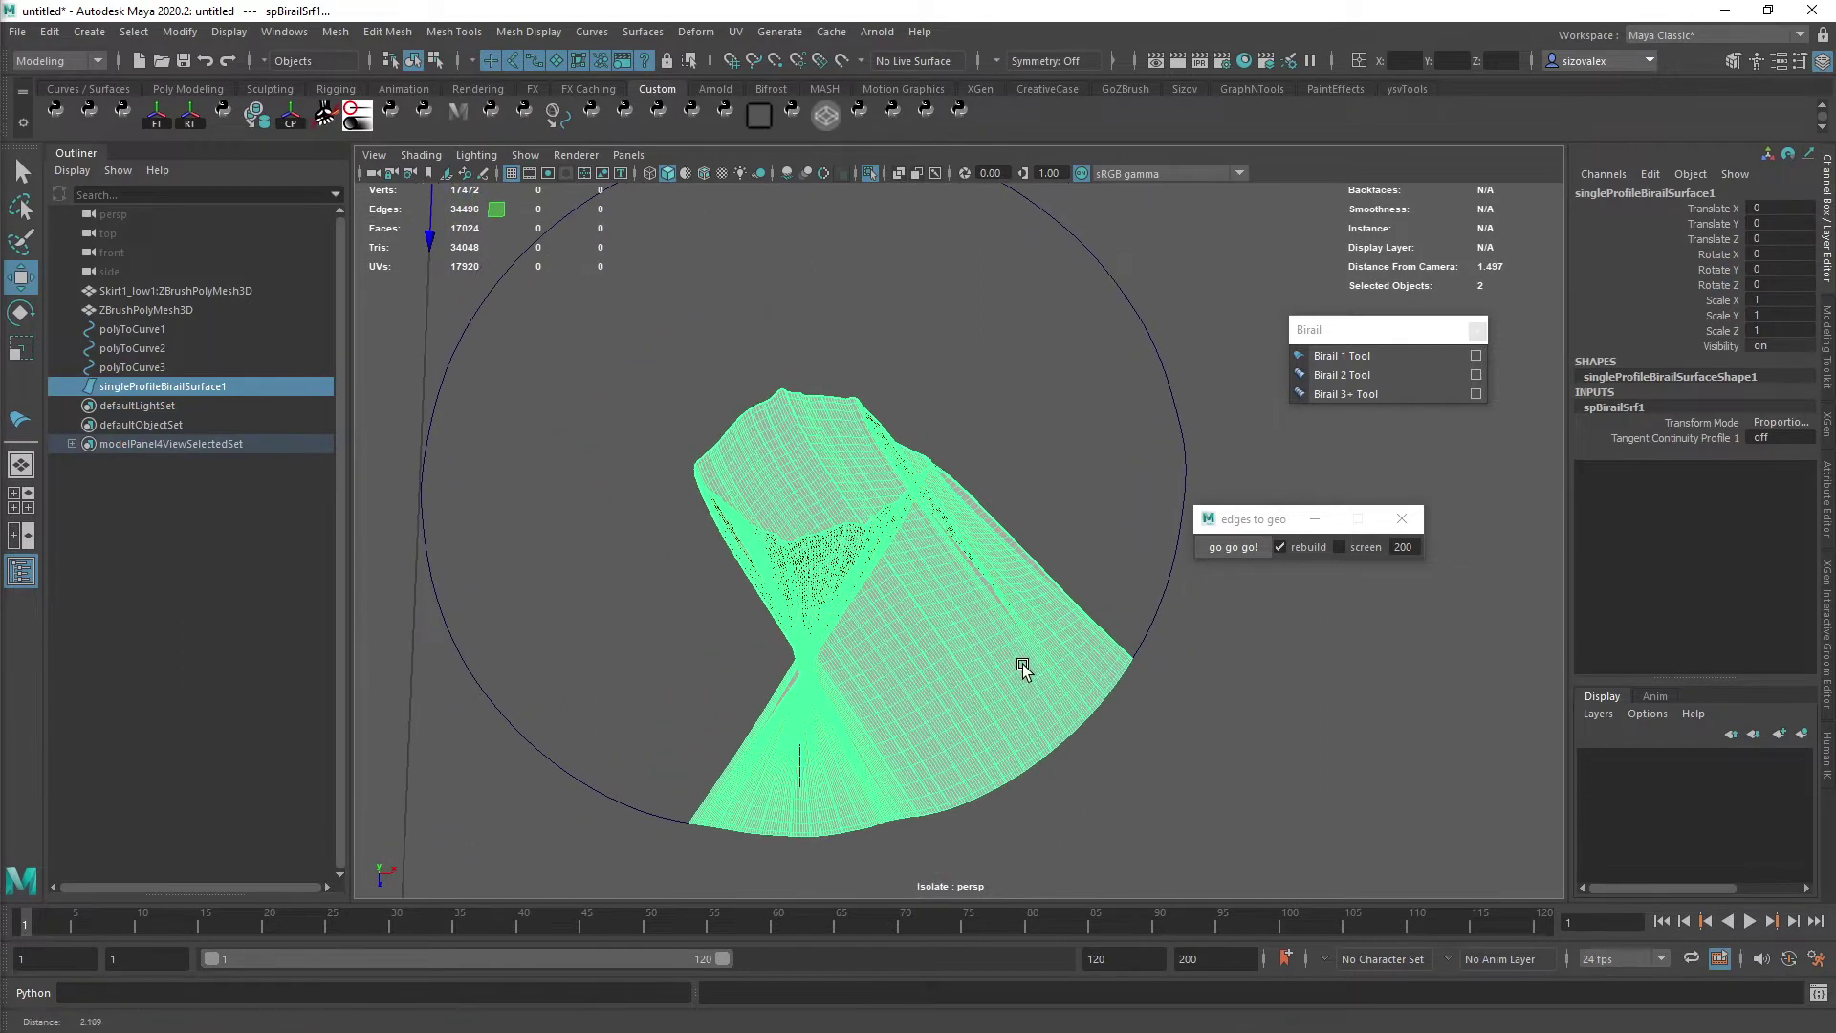
- Undo the birail surface and the curve selections made before it
key("ctrl+z")
scroll(922, 667, "up", 1)
key("ctrl+z")
scroll(922, 668, "up", 2)
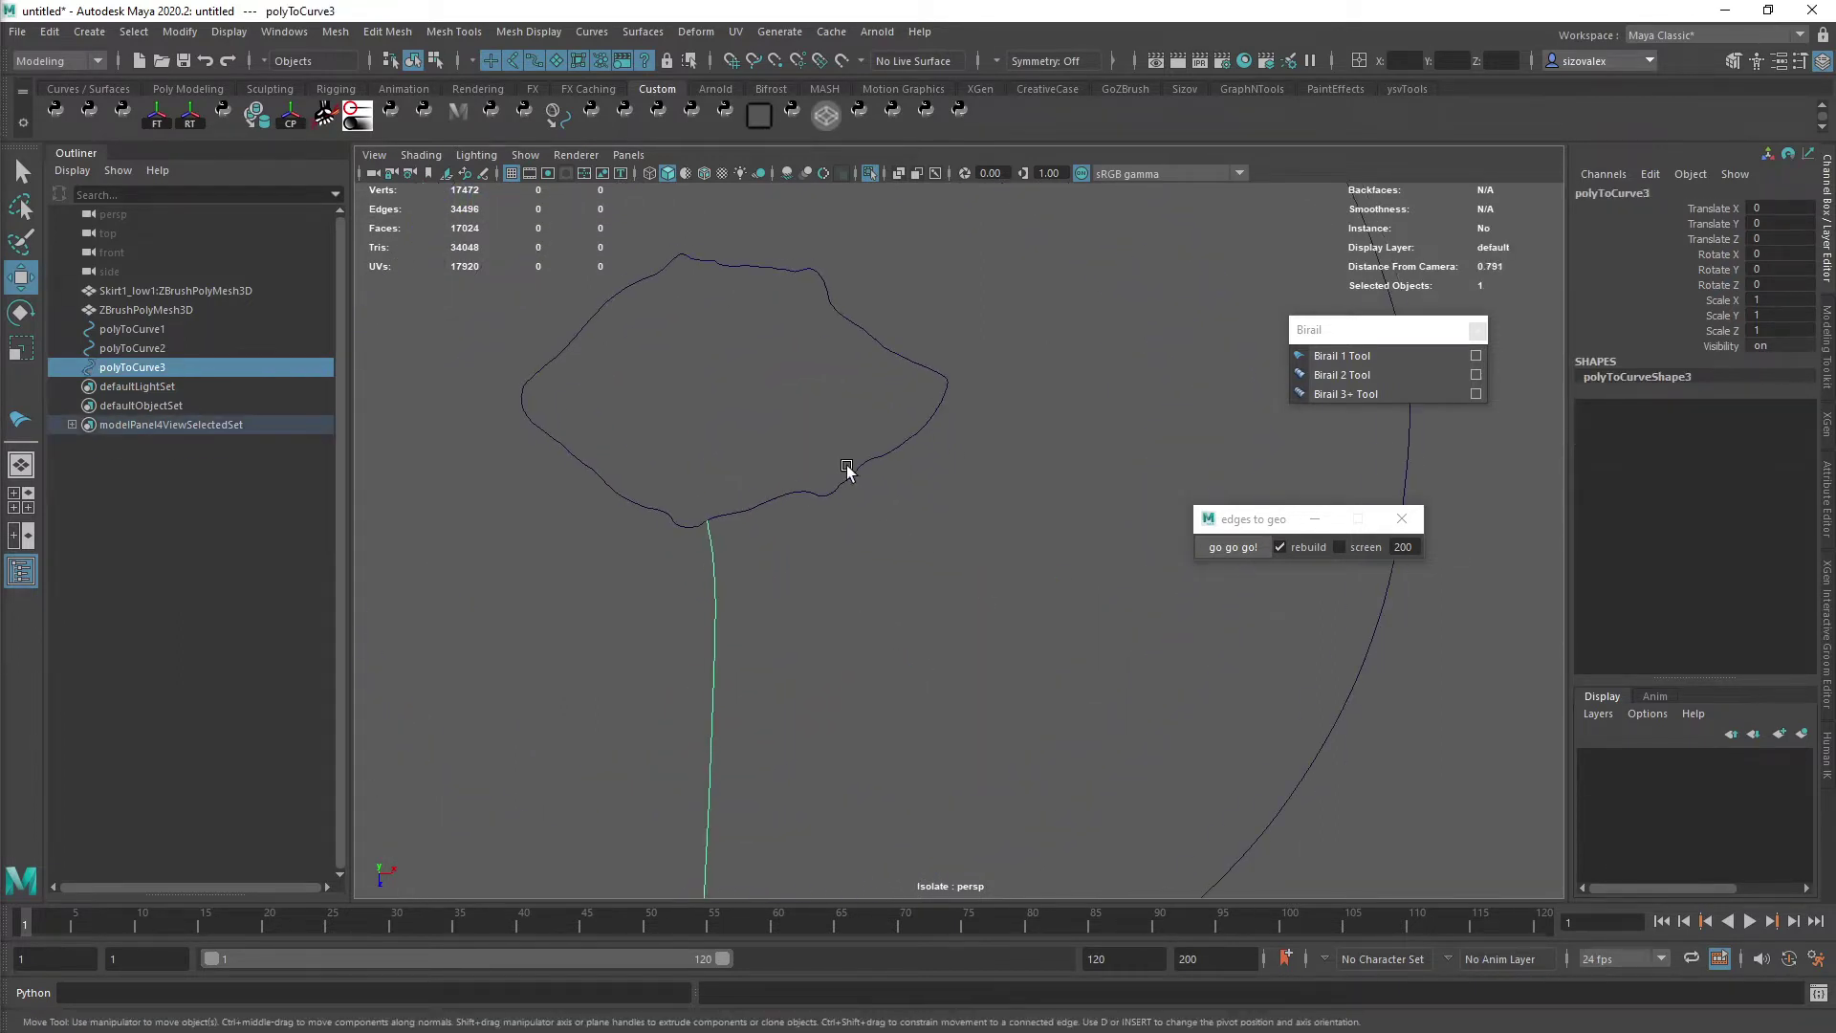
key("ctrl+z")
key("ctrl+z")
key("ctrl+z")
key("ctrl+z")
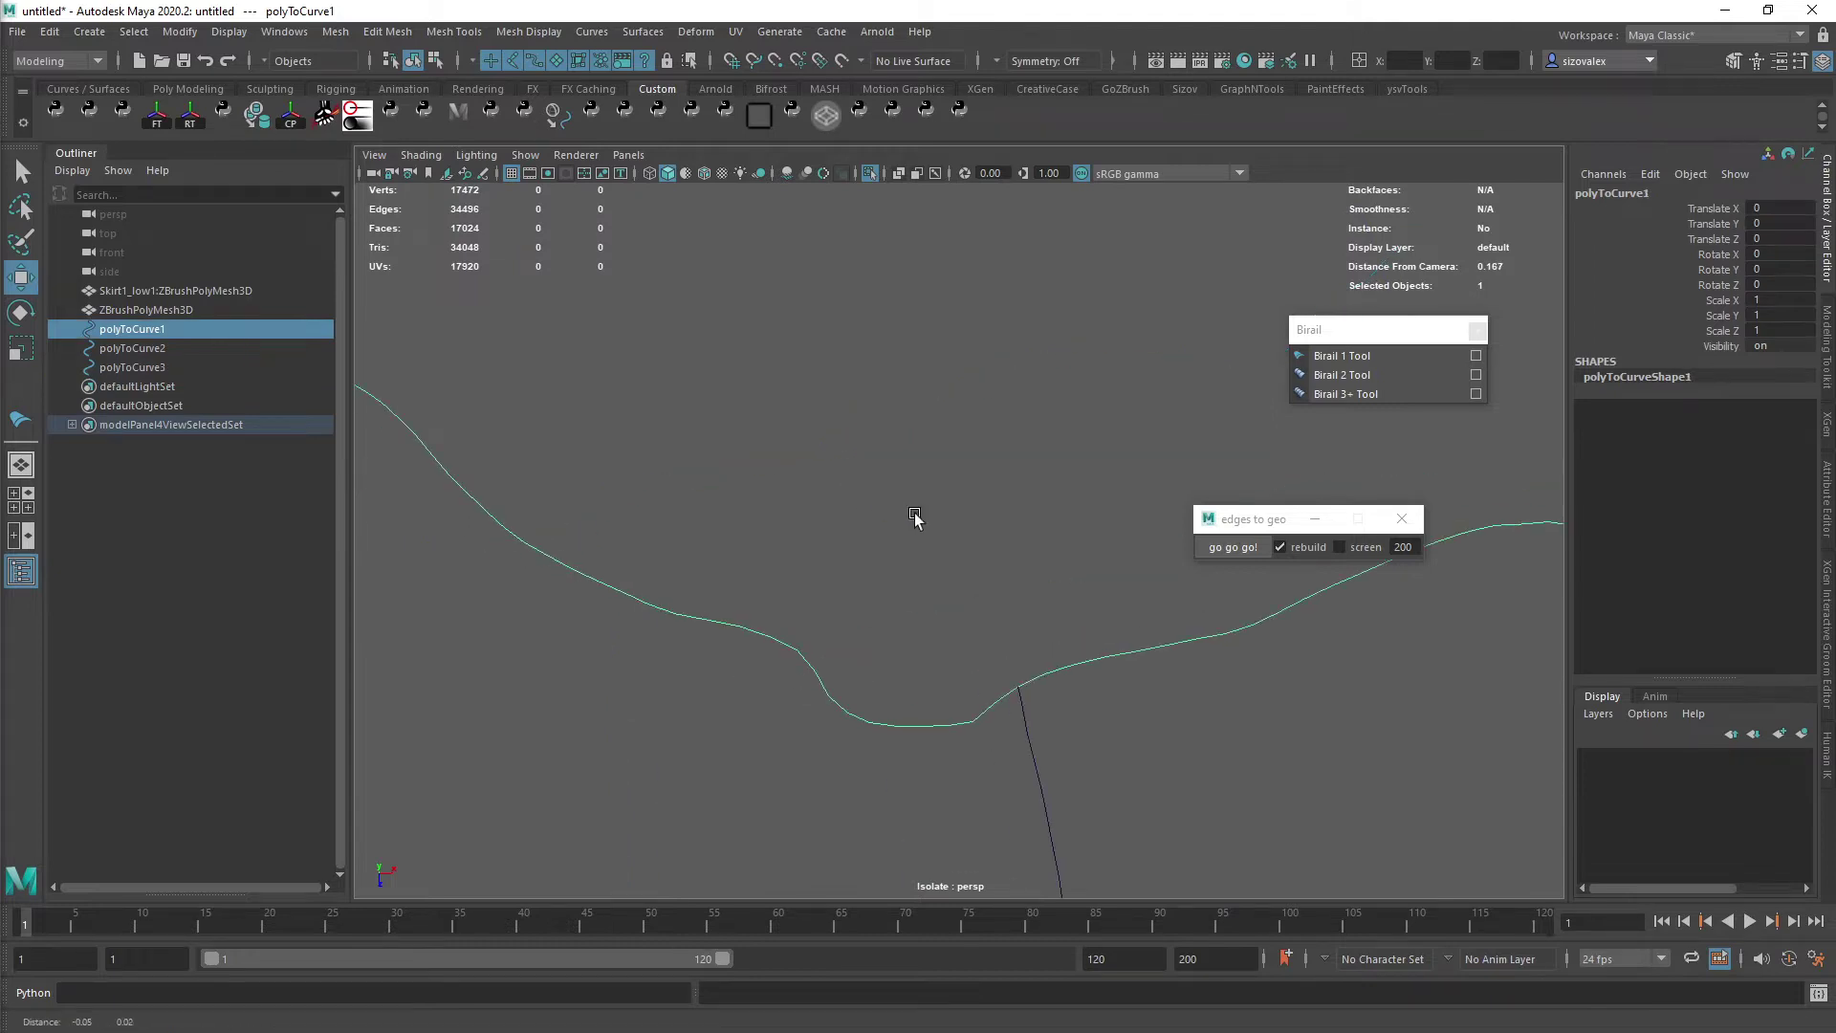
key("ctrl+z")
key("ctrl+z")
key("ctrl+z")
key("ctrl+z")
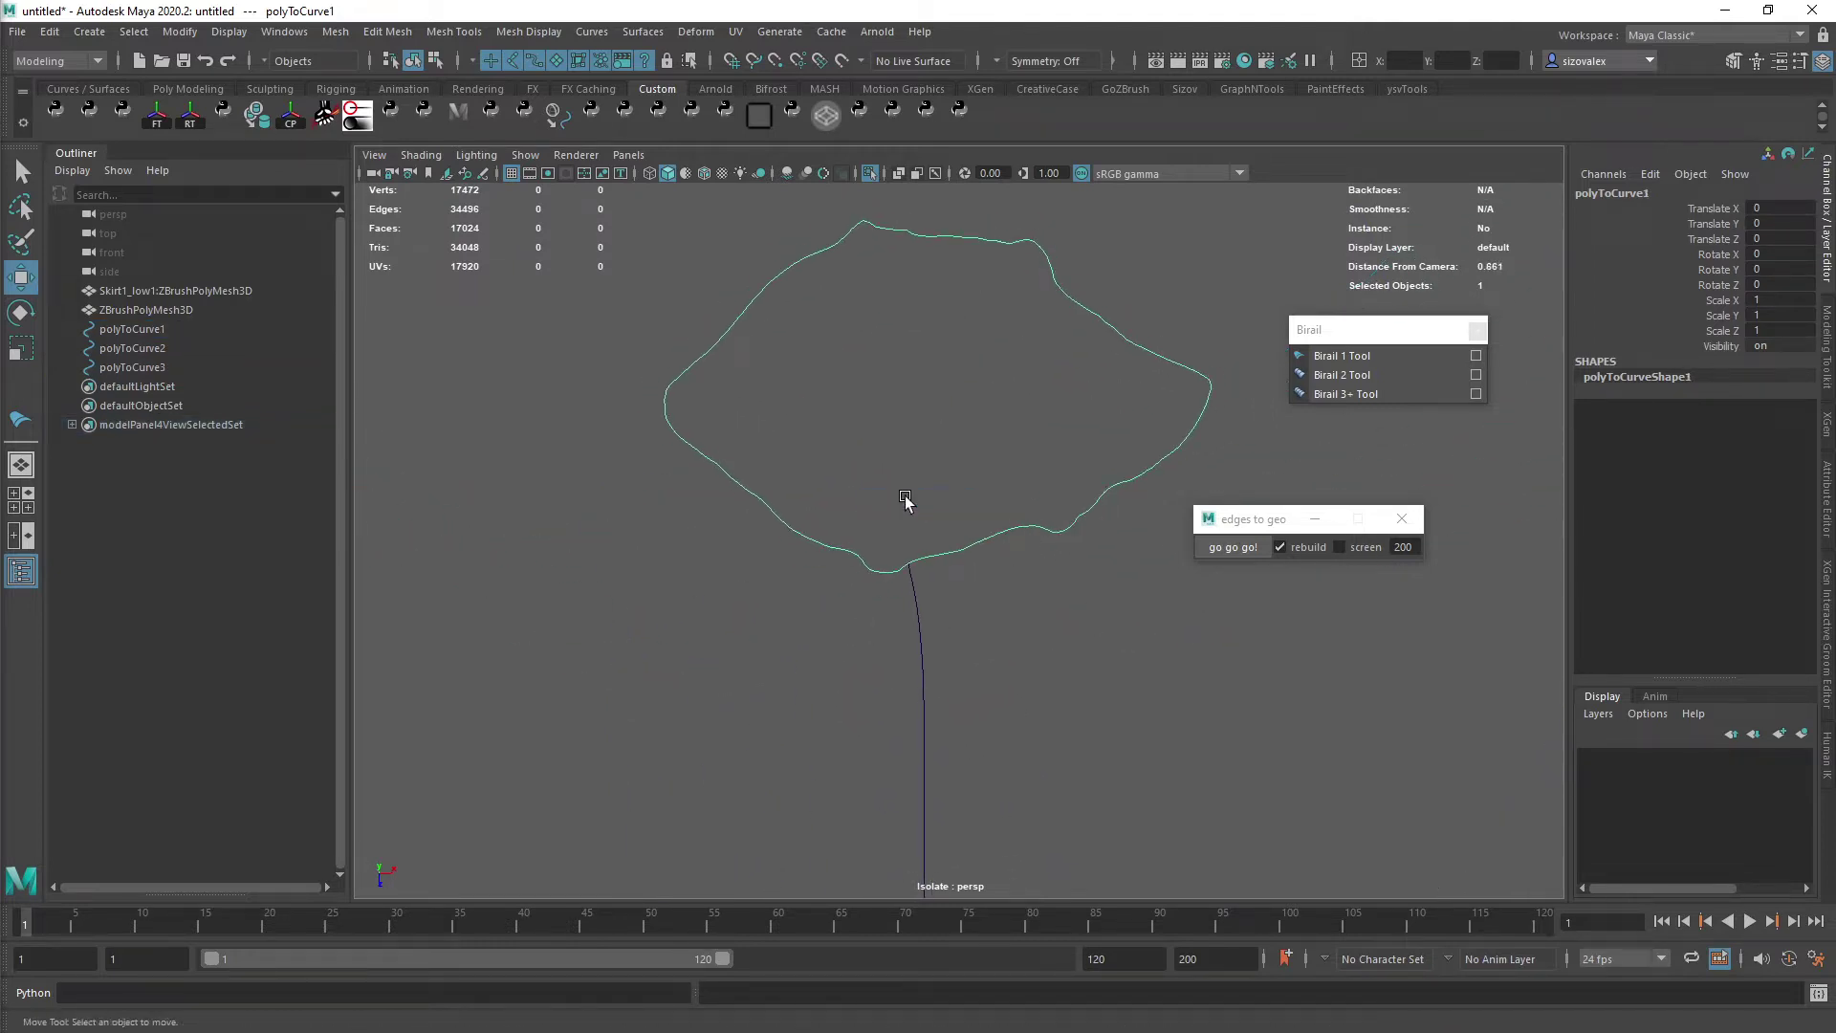
- Move the seam of the inner loop curve to the curve point where the connecting curve meets it
key("F9")
right_click_drag(905, 497, 1100, 539, "alt")
middle_click_drag(1074, 528, 1032, 641, "alt")
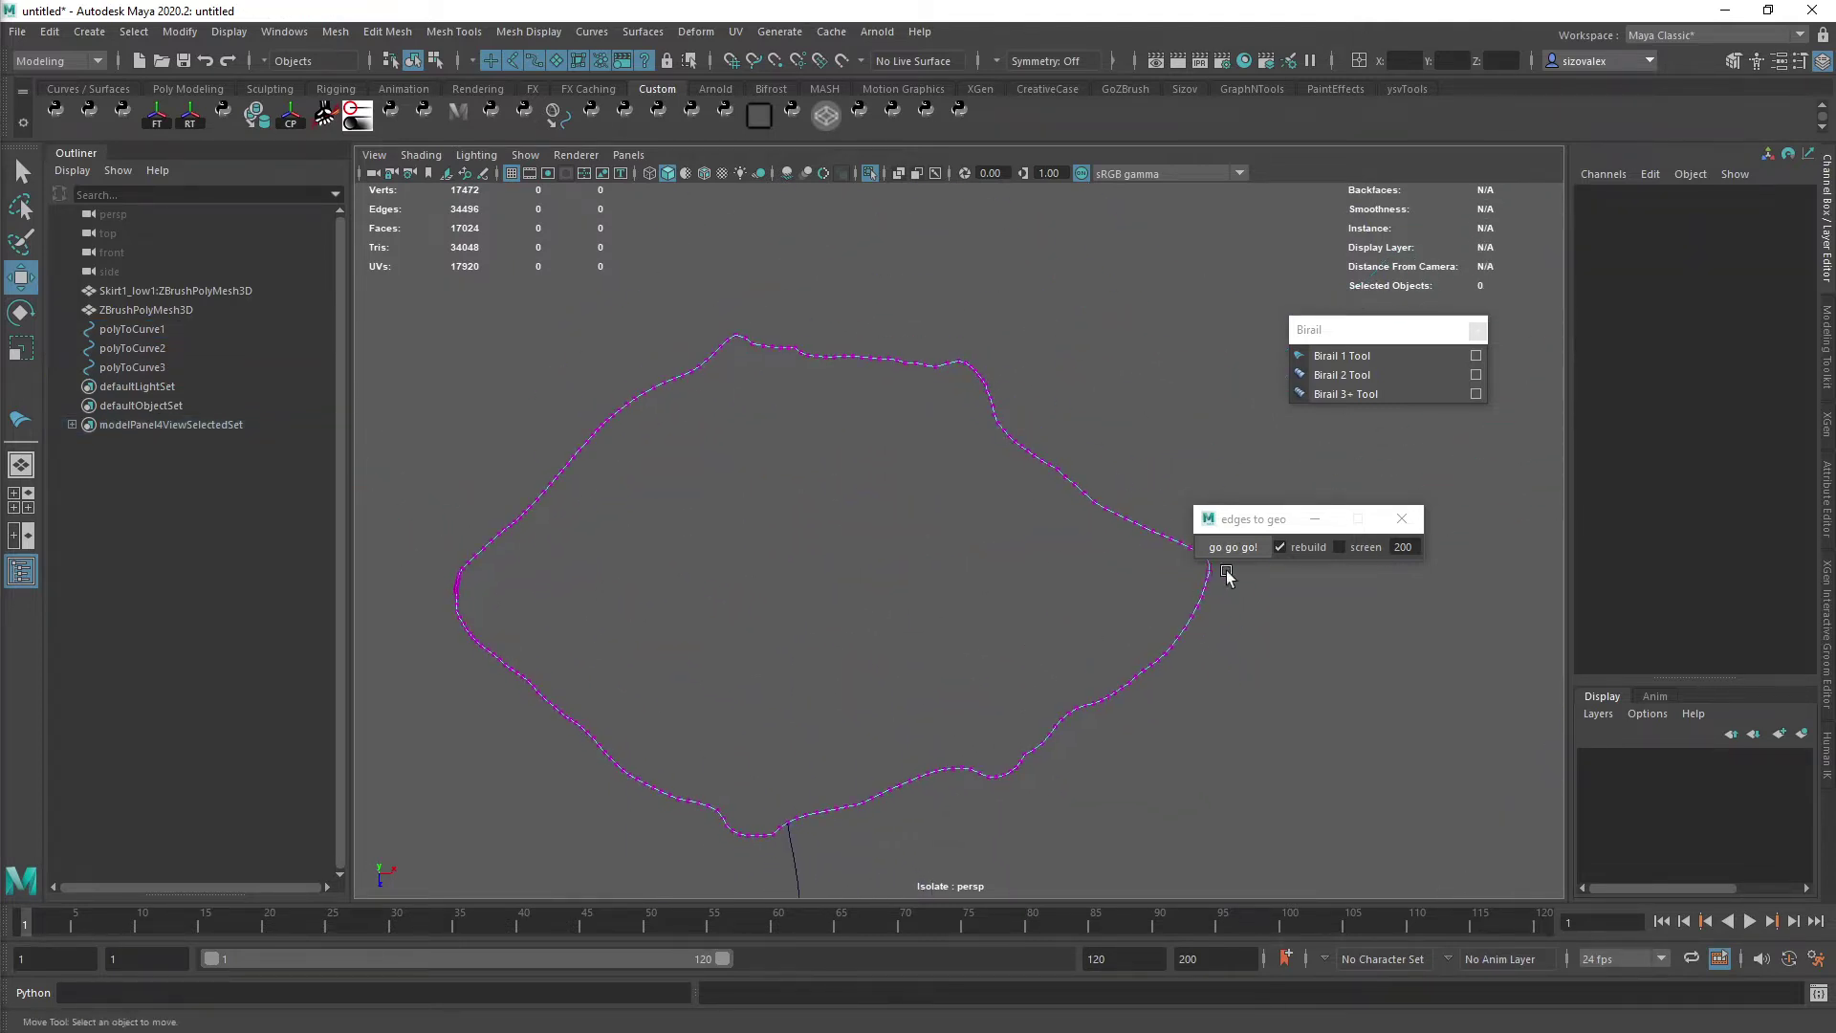
middle_click_drag(801, 746, 899, 580, "alt")
right_click_drag(901, 581, 1161, 660, "alt")
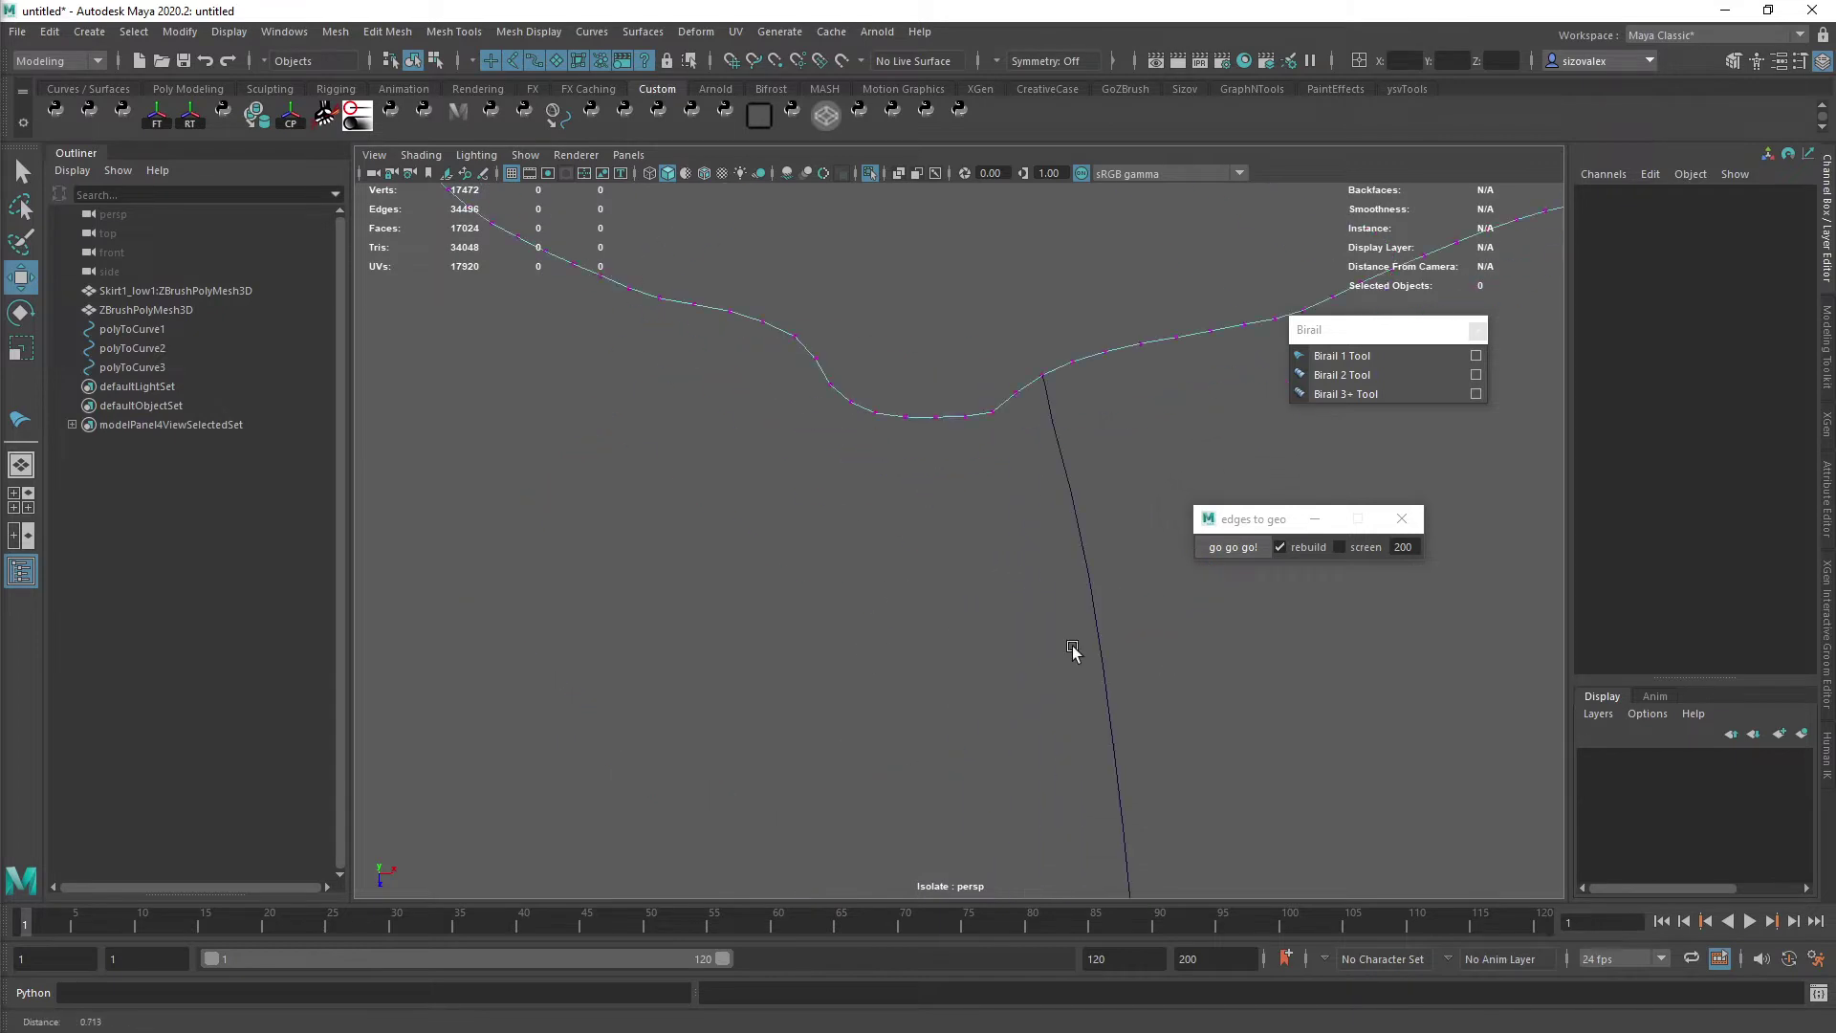
middle_click_drag(1050, 576, 1024, 610, "alt")
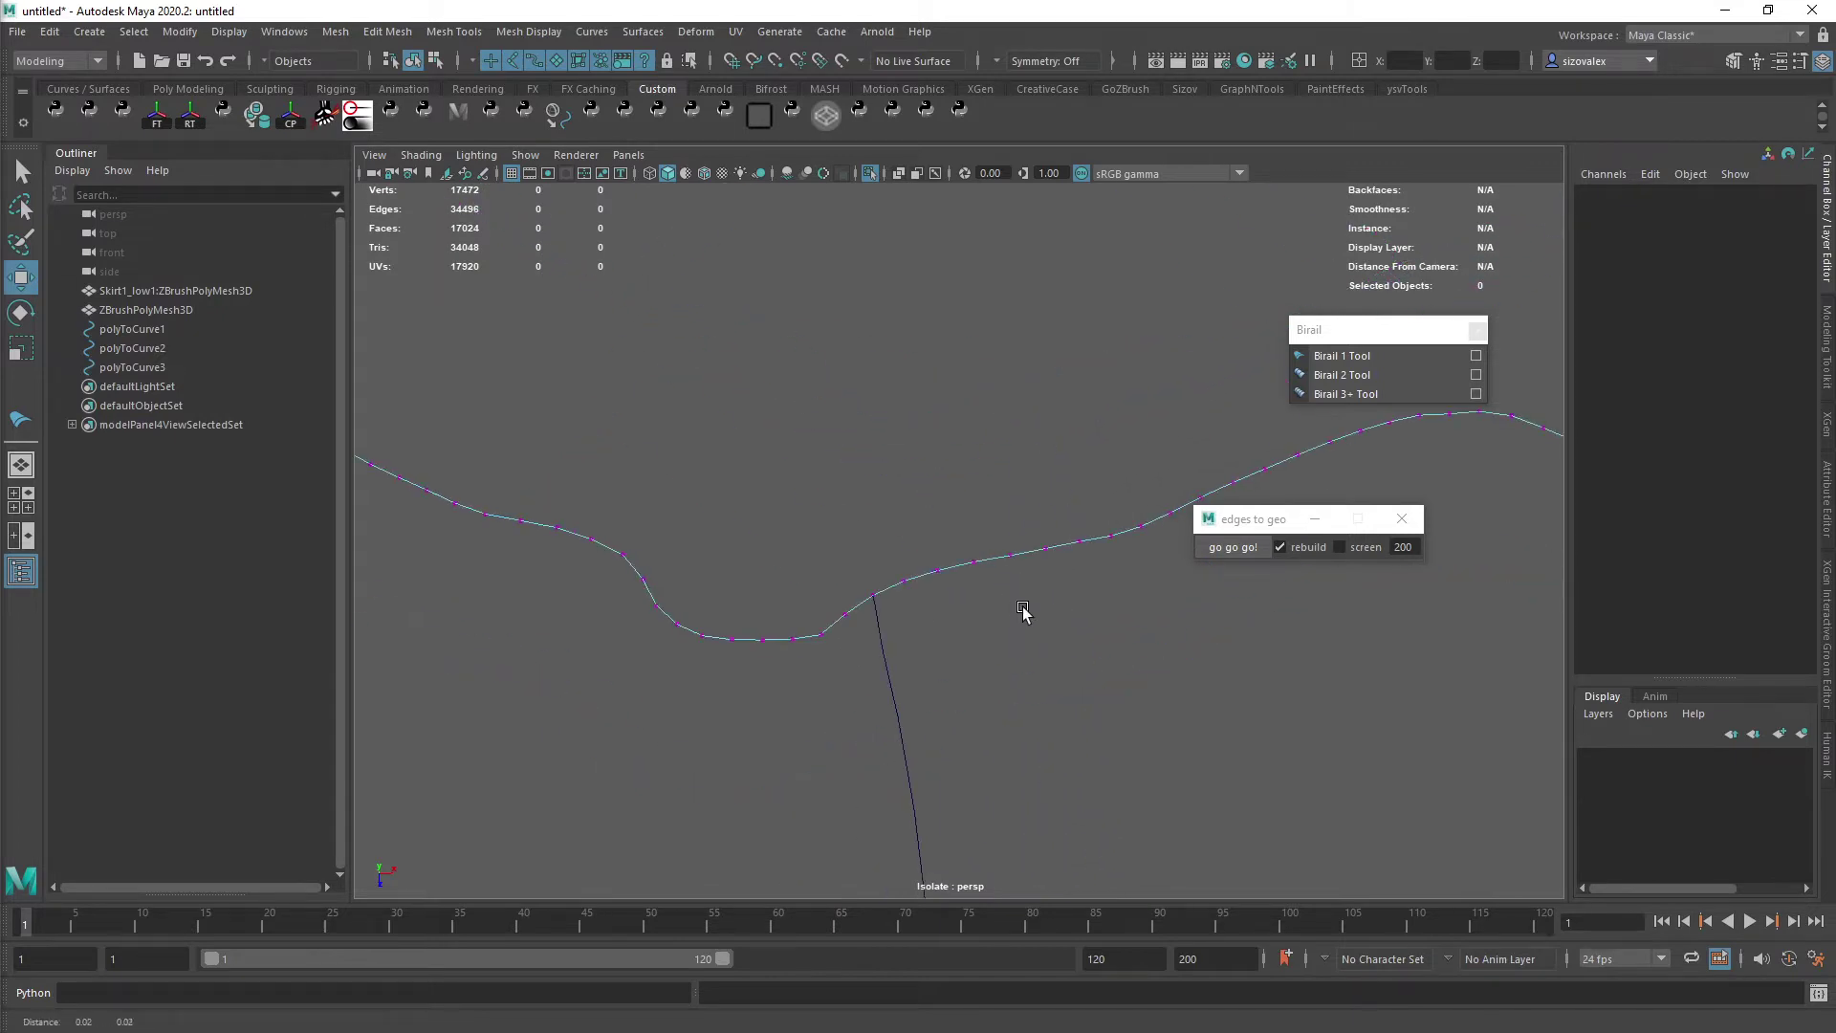
left_click(872, 597)
right_click(987, 544, "shift")
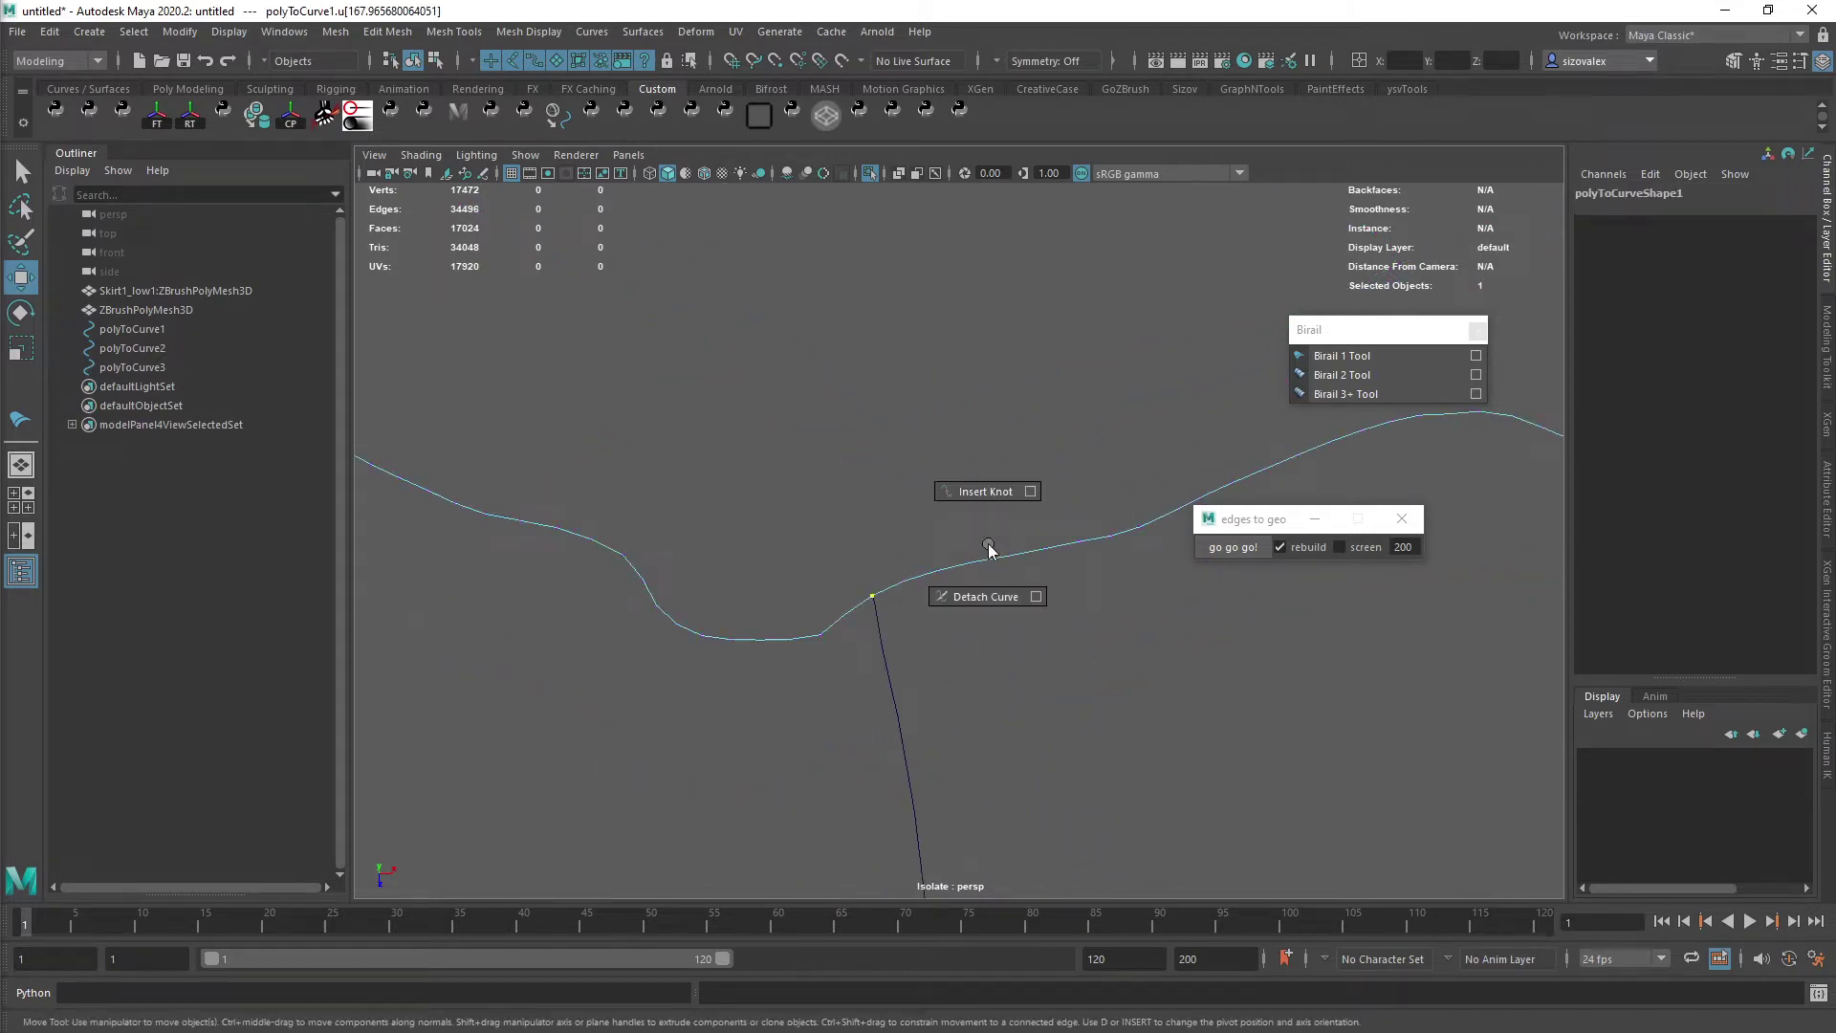
key("space")
left_click(1010, 580)
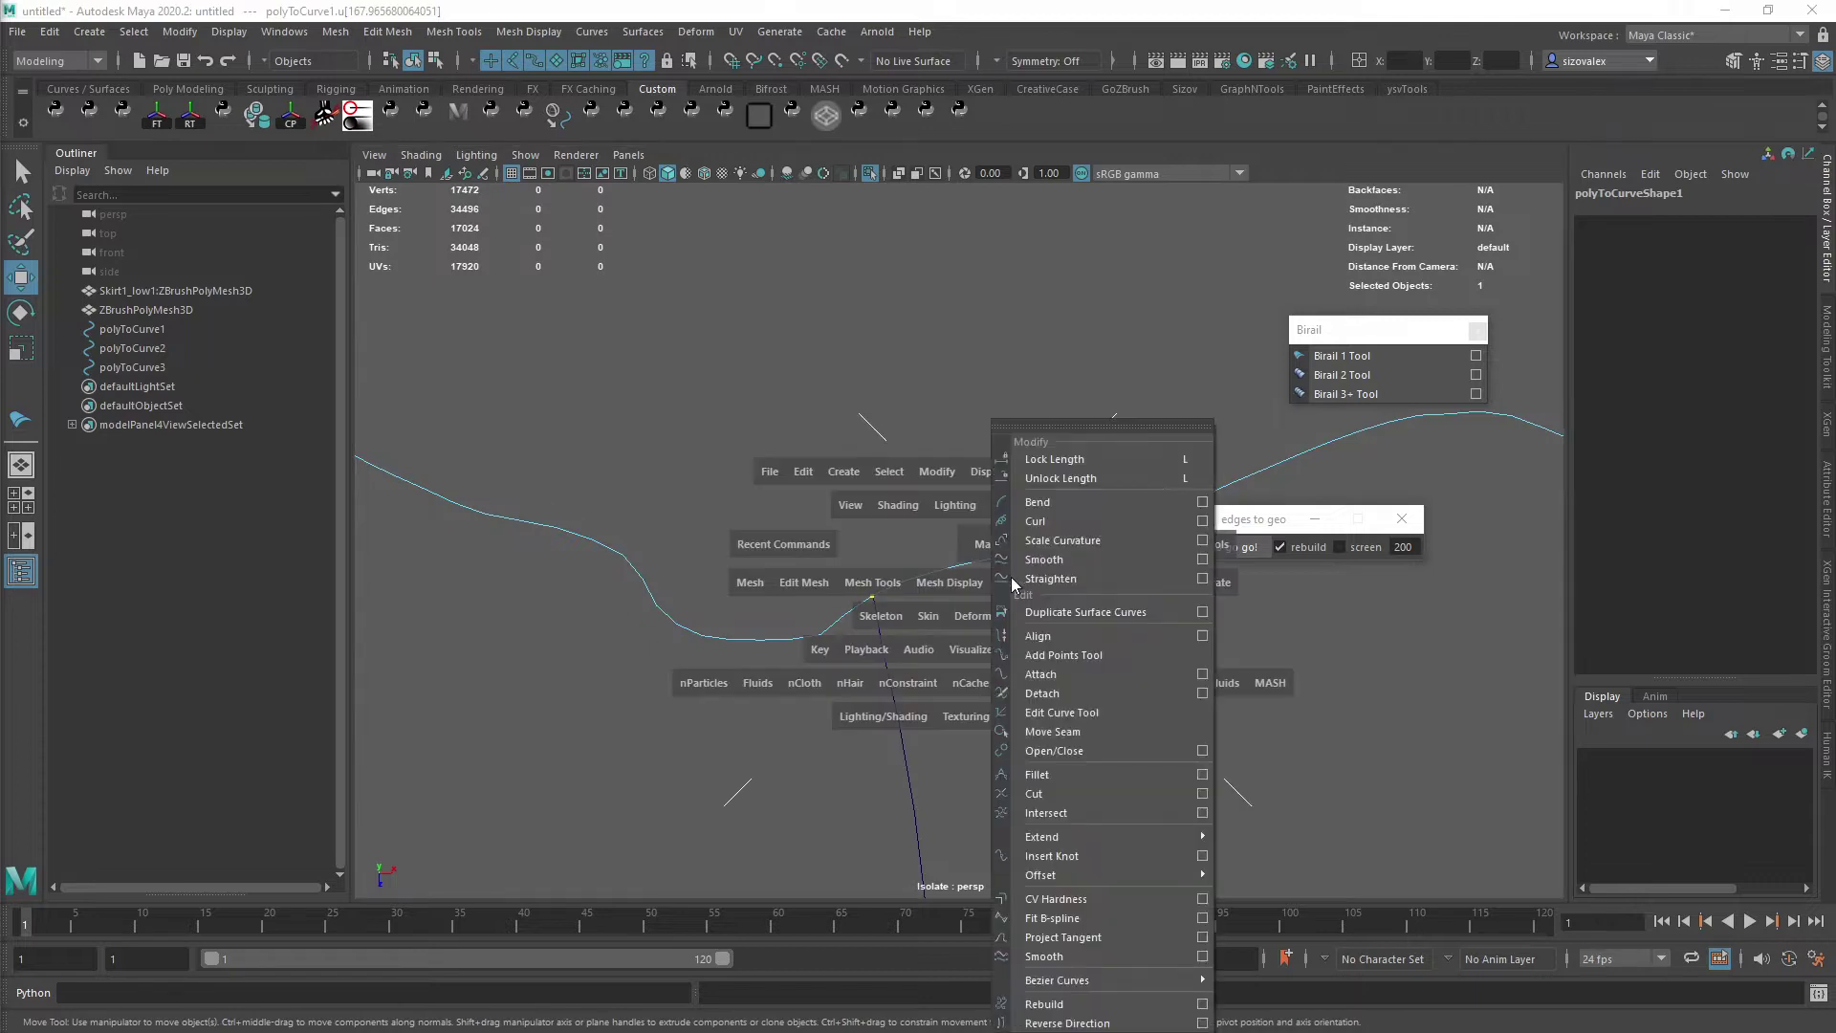
left_click(1122, 732)
- Move the seam of the outer loop curve to the curve point where the connecting curve meets it
right_click_drag(1119, 734, 918, 745, "alt")
middle_click_drag(918, 746, 835, 442, "alt")
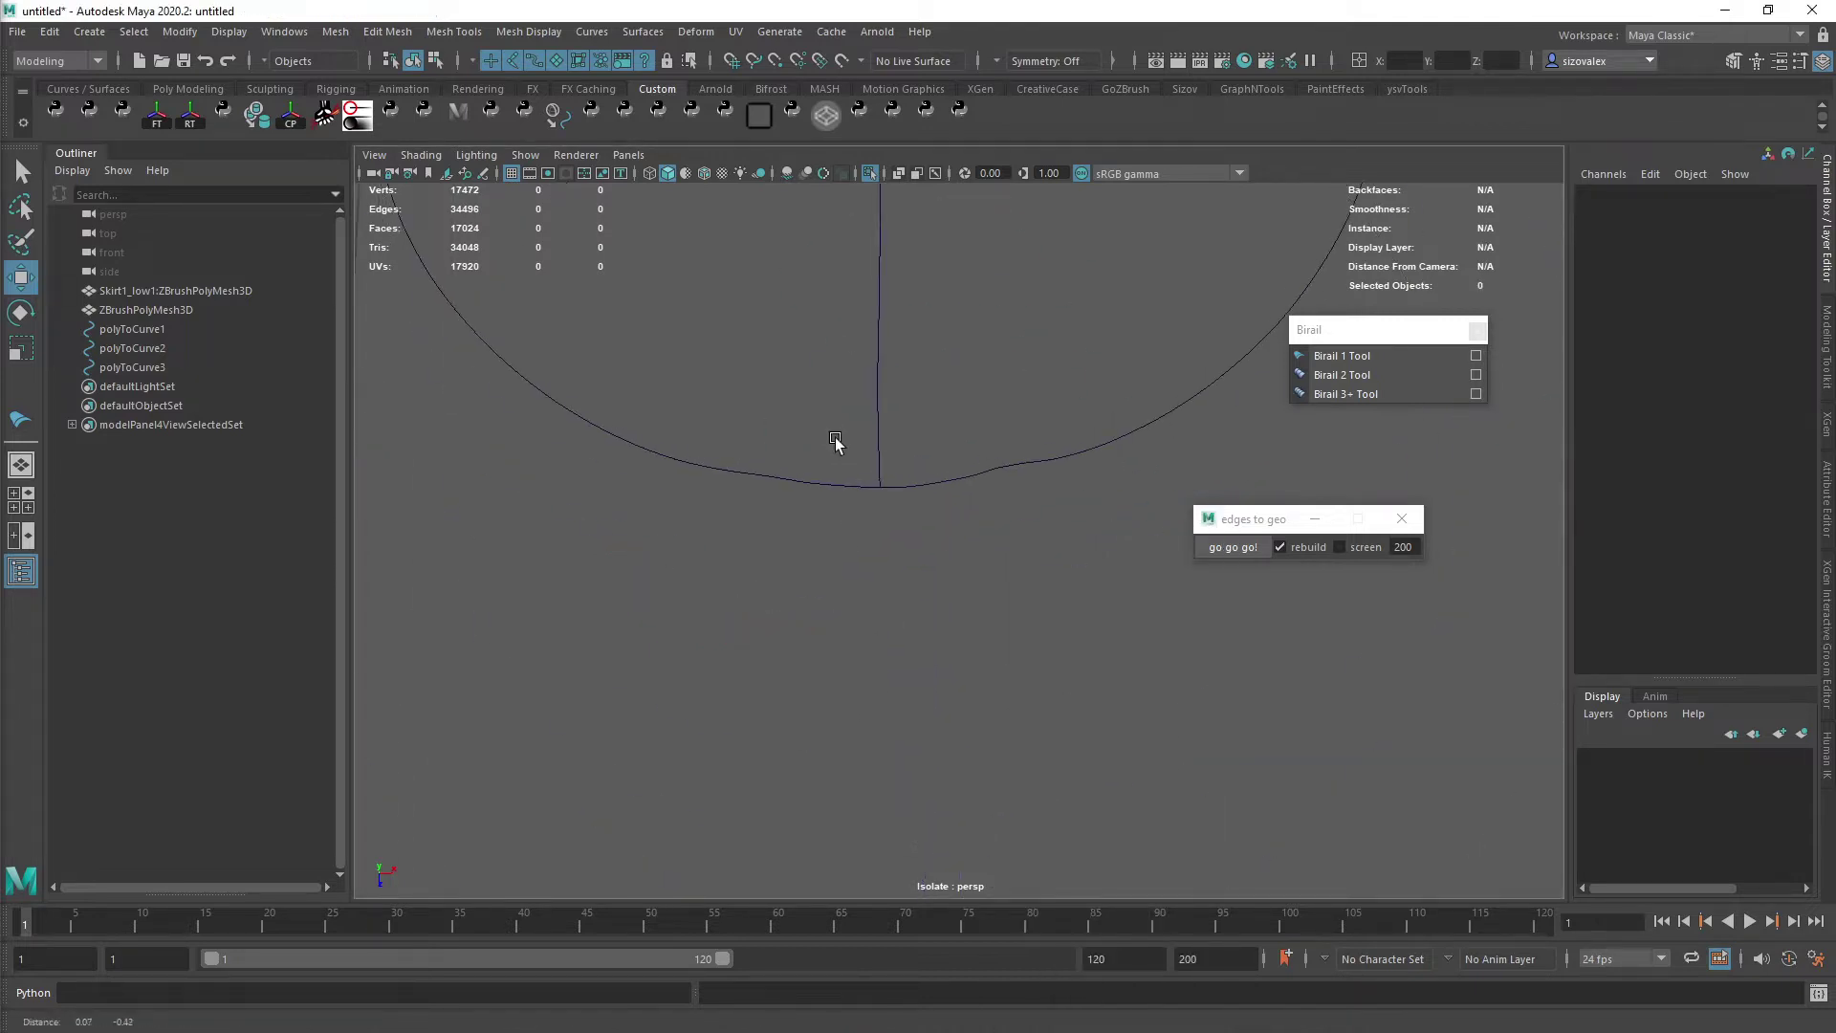
right_click_drag(835, 442, 980, 541, "alt")
middle_click_drag(980, 541, 1012, 618, "alt")
right_click_drag(1012, 619, 1043, 626, "alt")
left_click_drag(999, 574, 951, 646)
right_click_drag(828, 633, 672, 609)
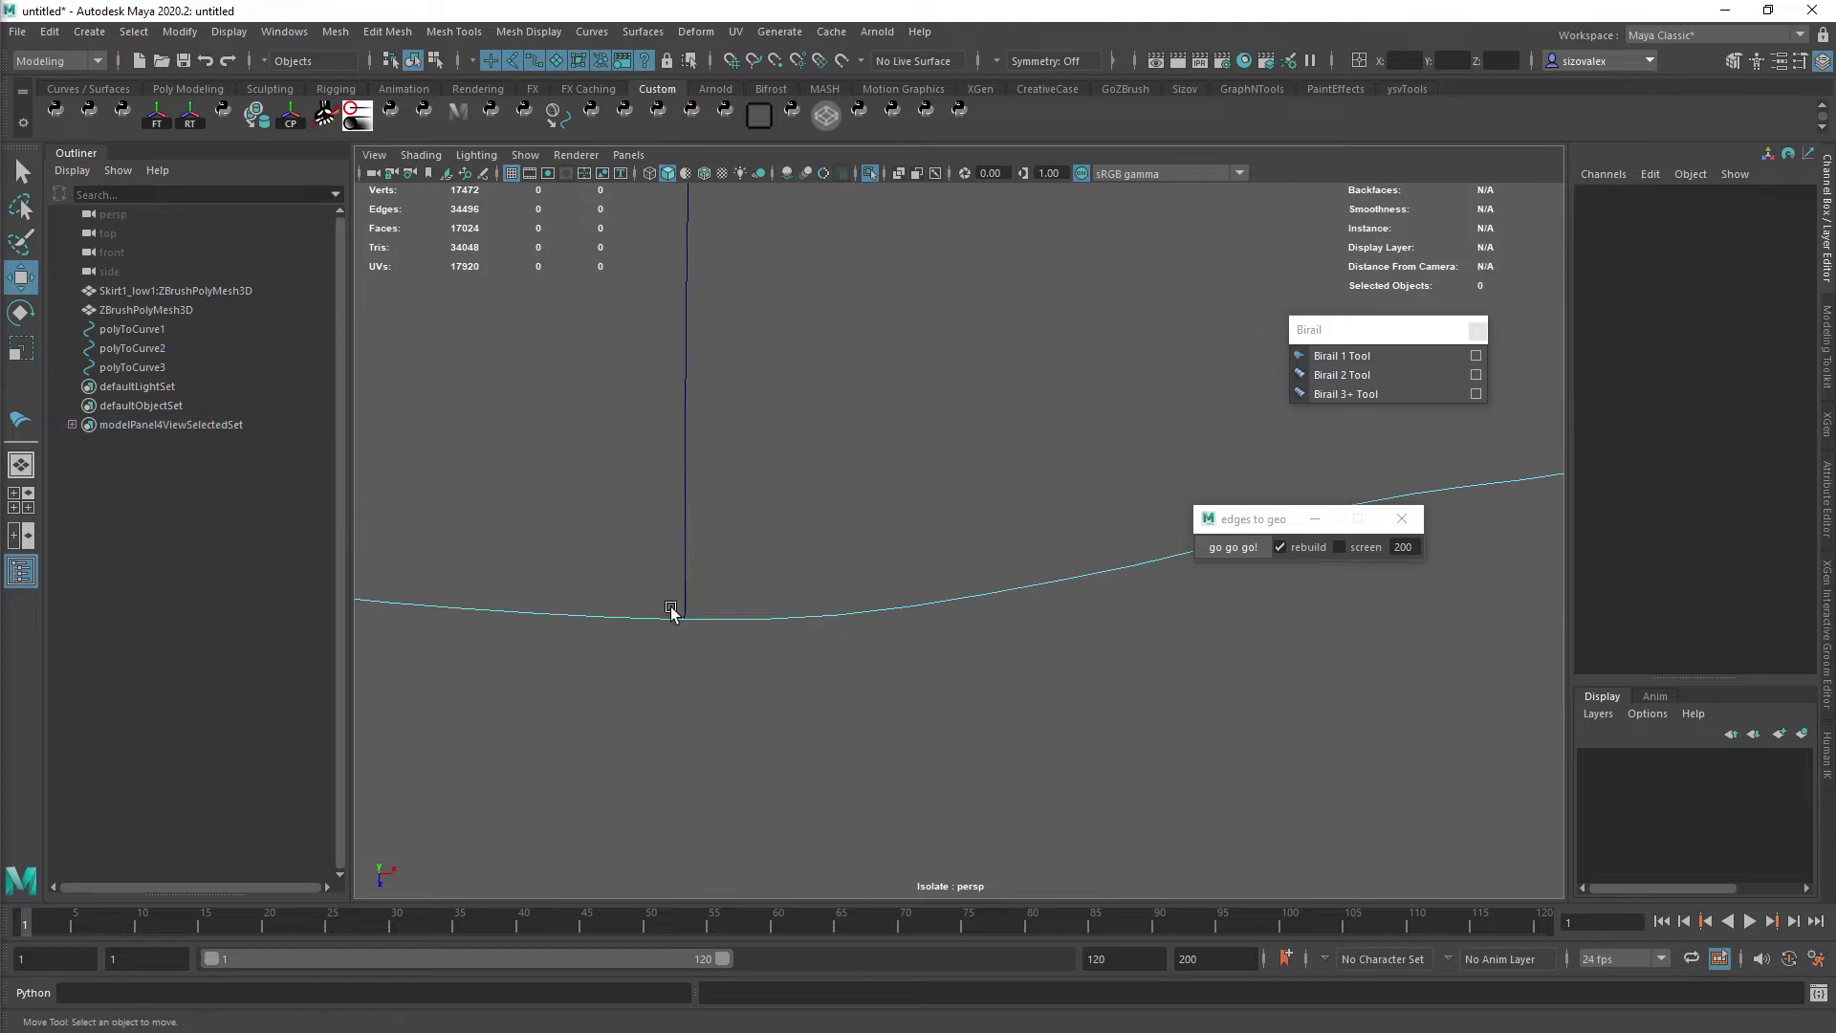
left_click(684, 622)
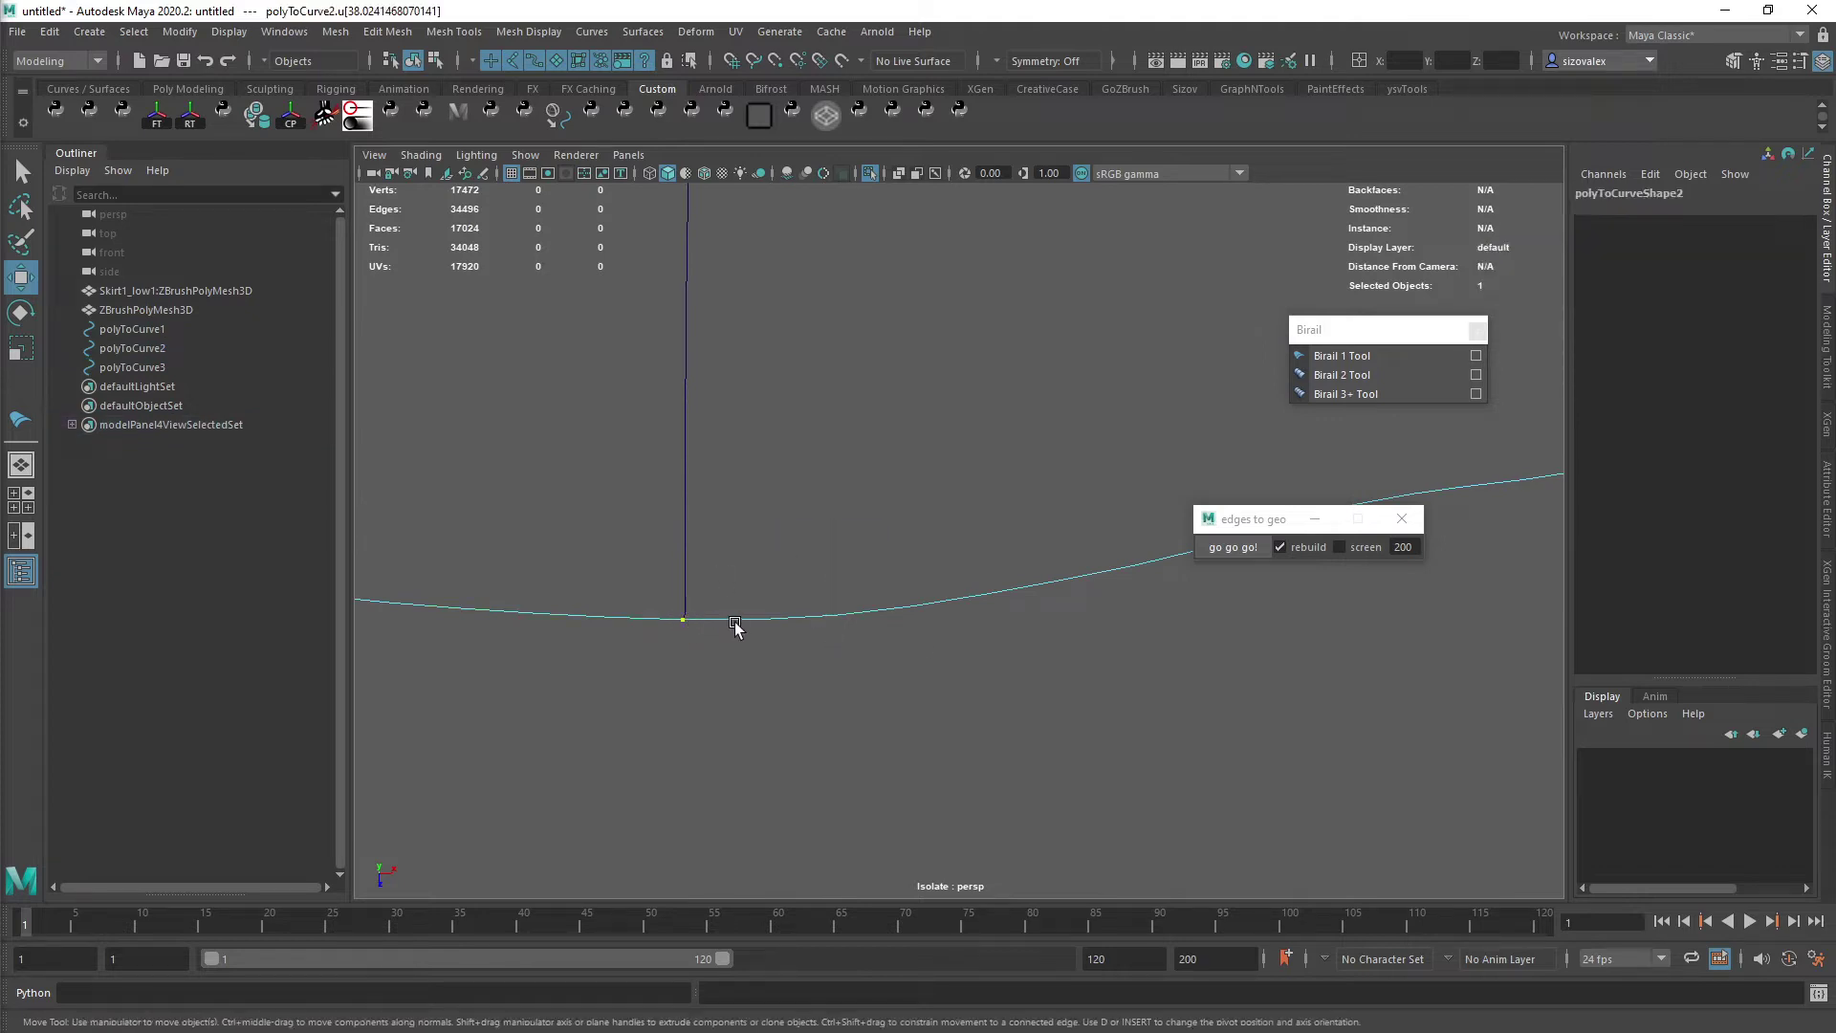
key("space")
left_click(787, 659)
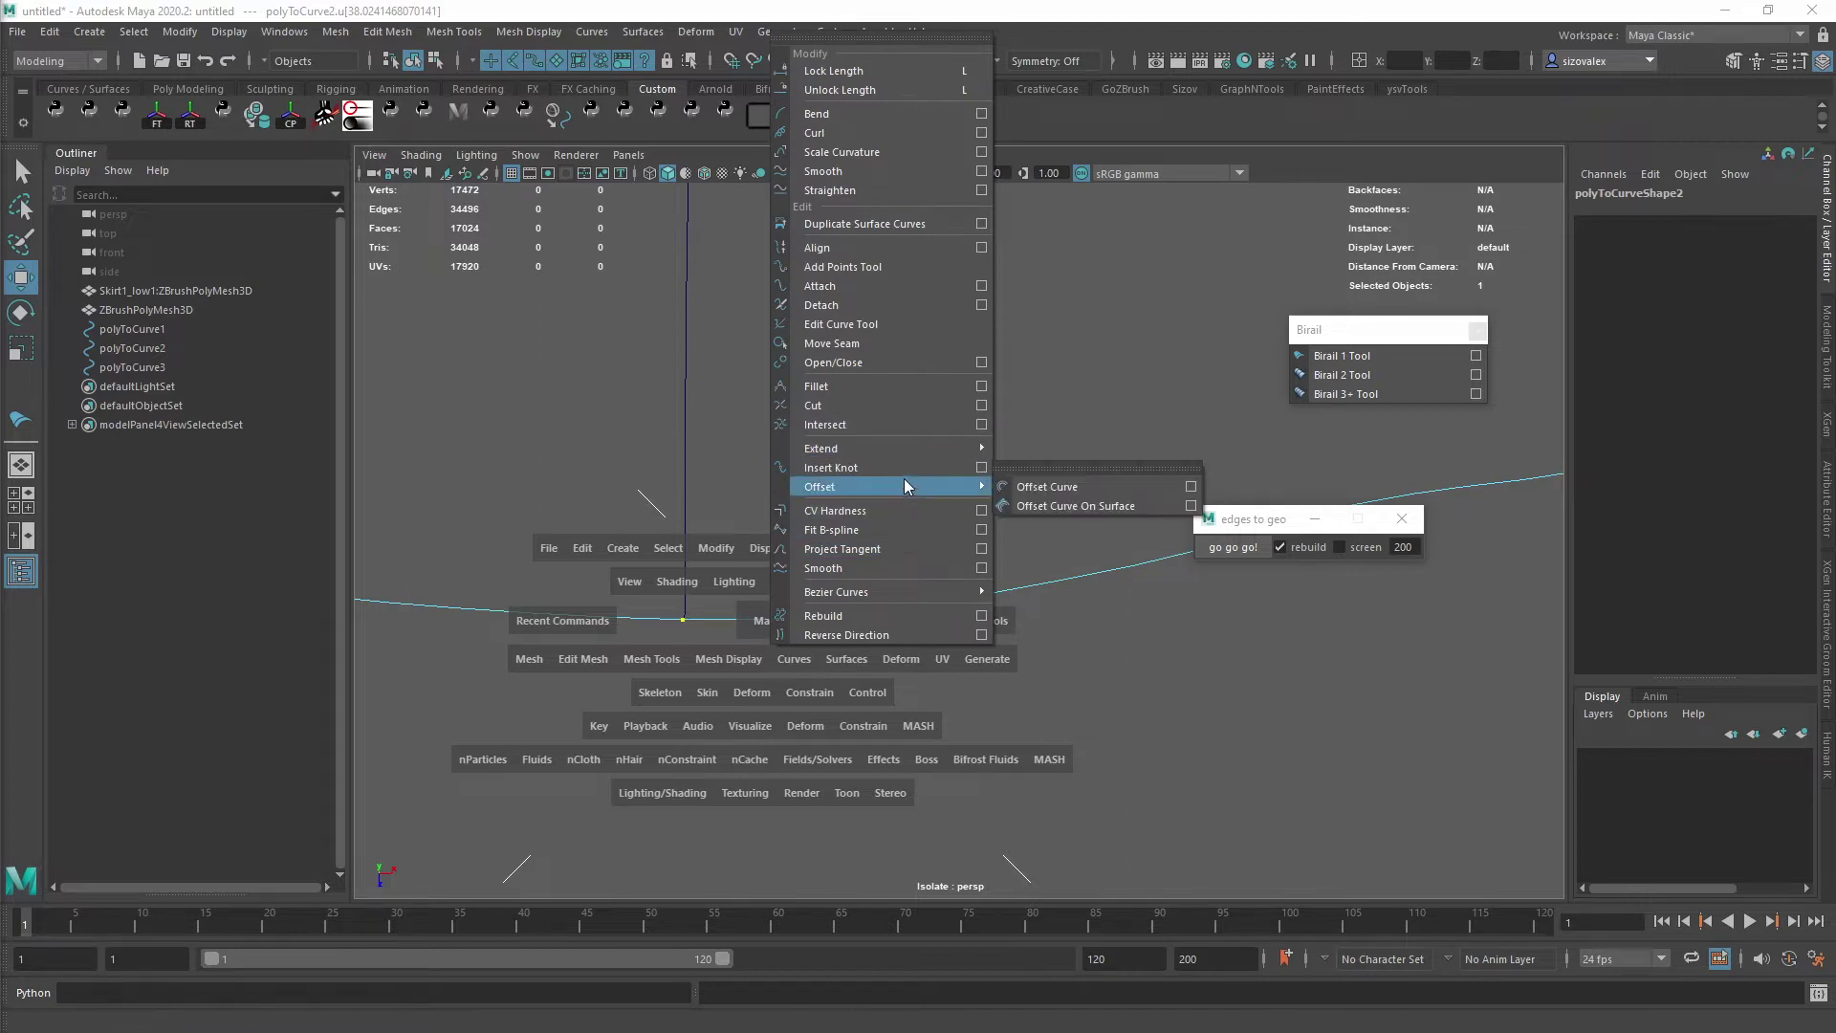
left_click(881, 346)
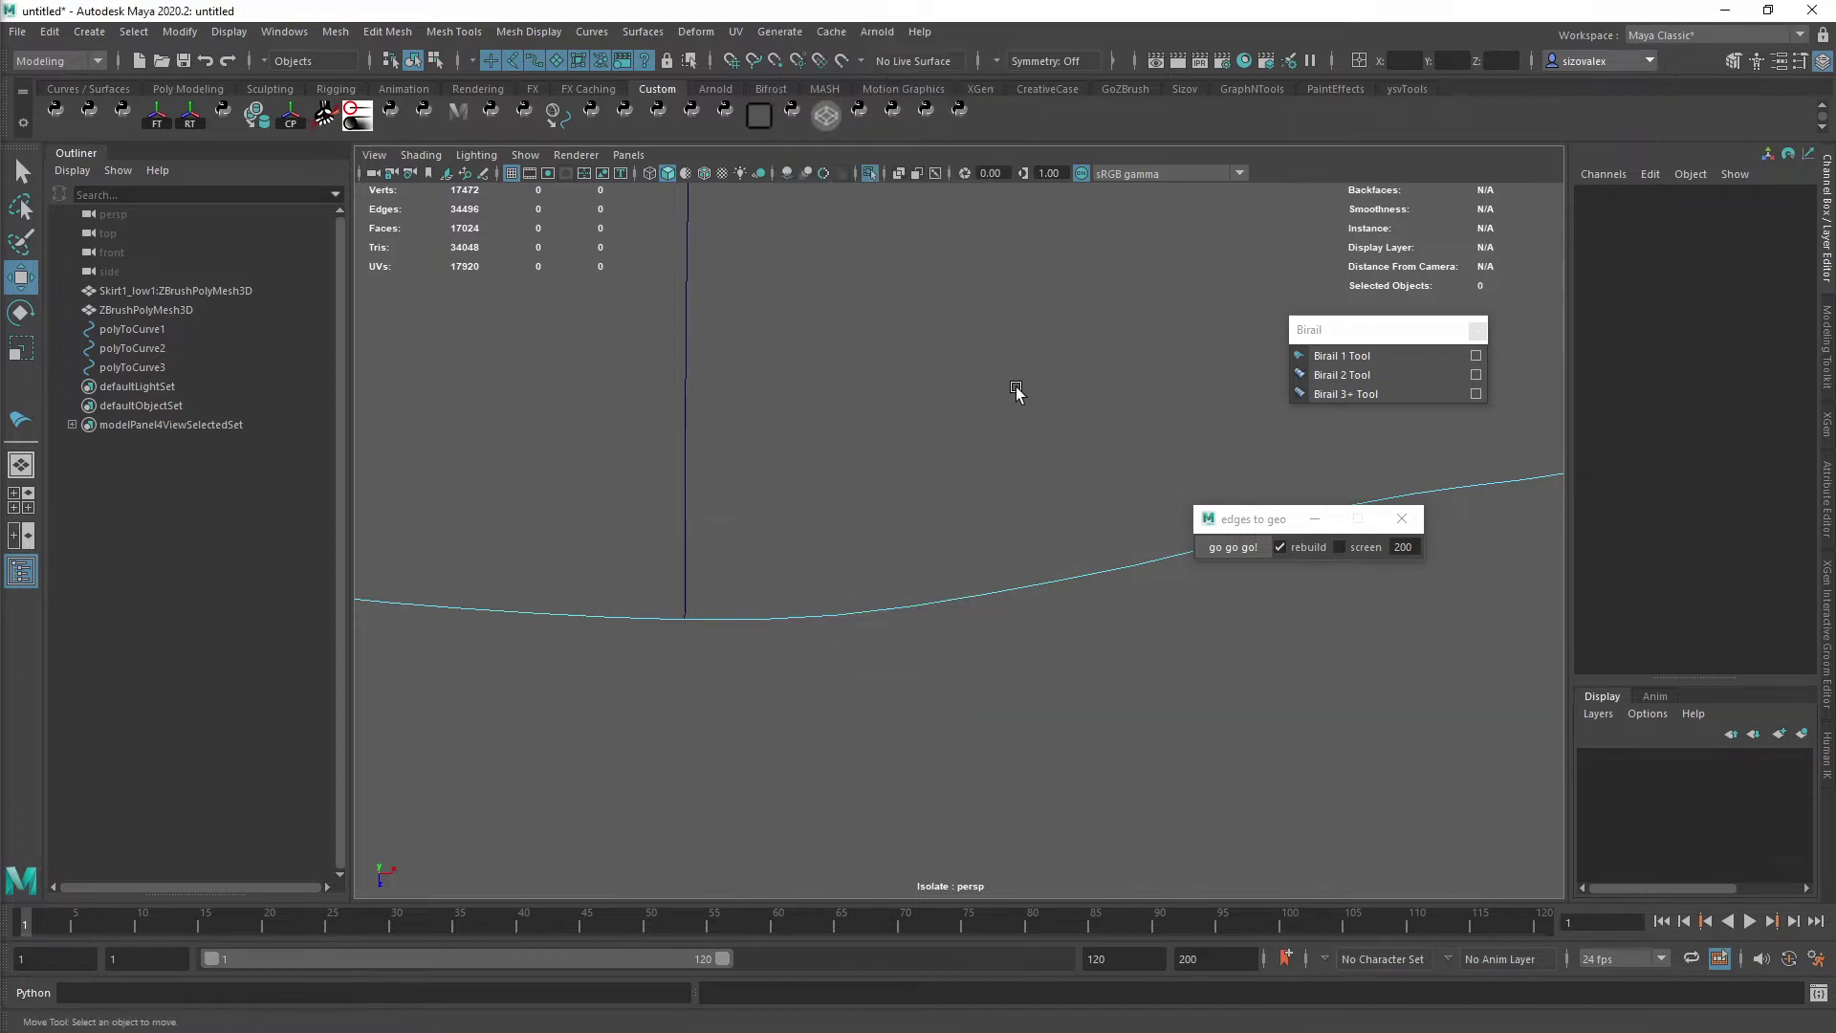
- Create a birail surface with the Birail 1 Tool, using the connecting curve as profile and the inner and outer loop curves as rails
right_click_drag(1015, 389, 991, 251, "alt")
middle_click_drag(991, 250, 744, 512, "alt")
right_click_drag(744, 512, 758, 460, "alt")
middle_click_drag(758, 460, 817, 469, "alt")
left_click_drag(817, 468, 886, 549)
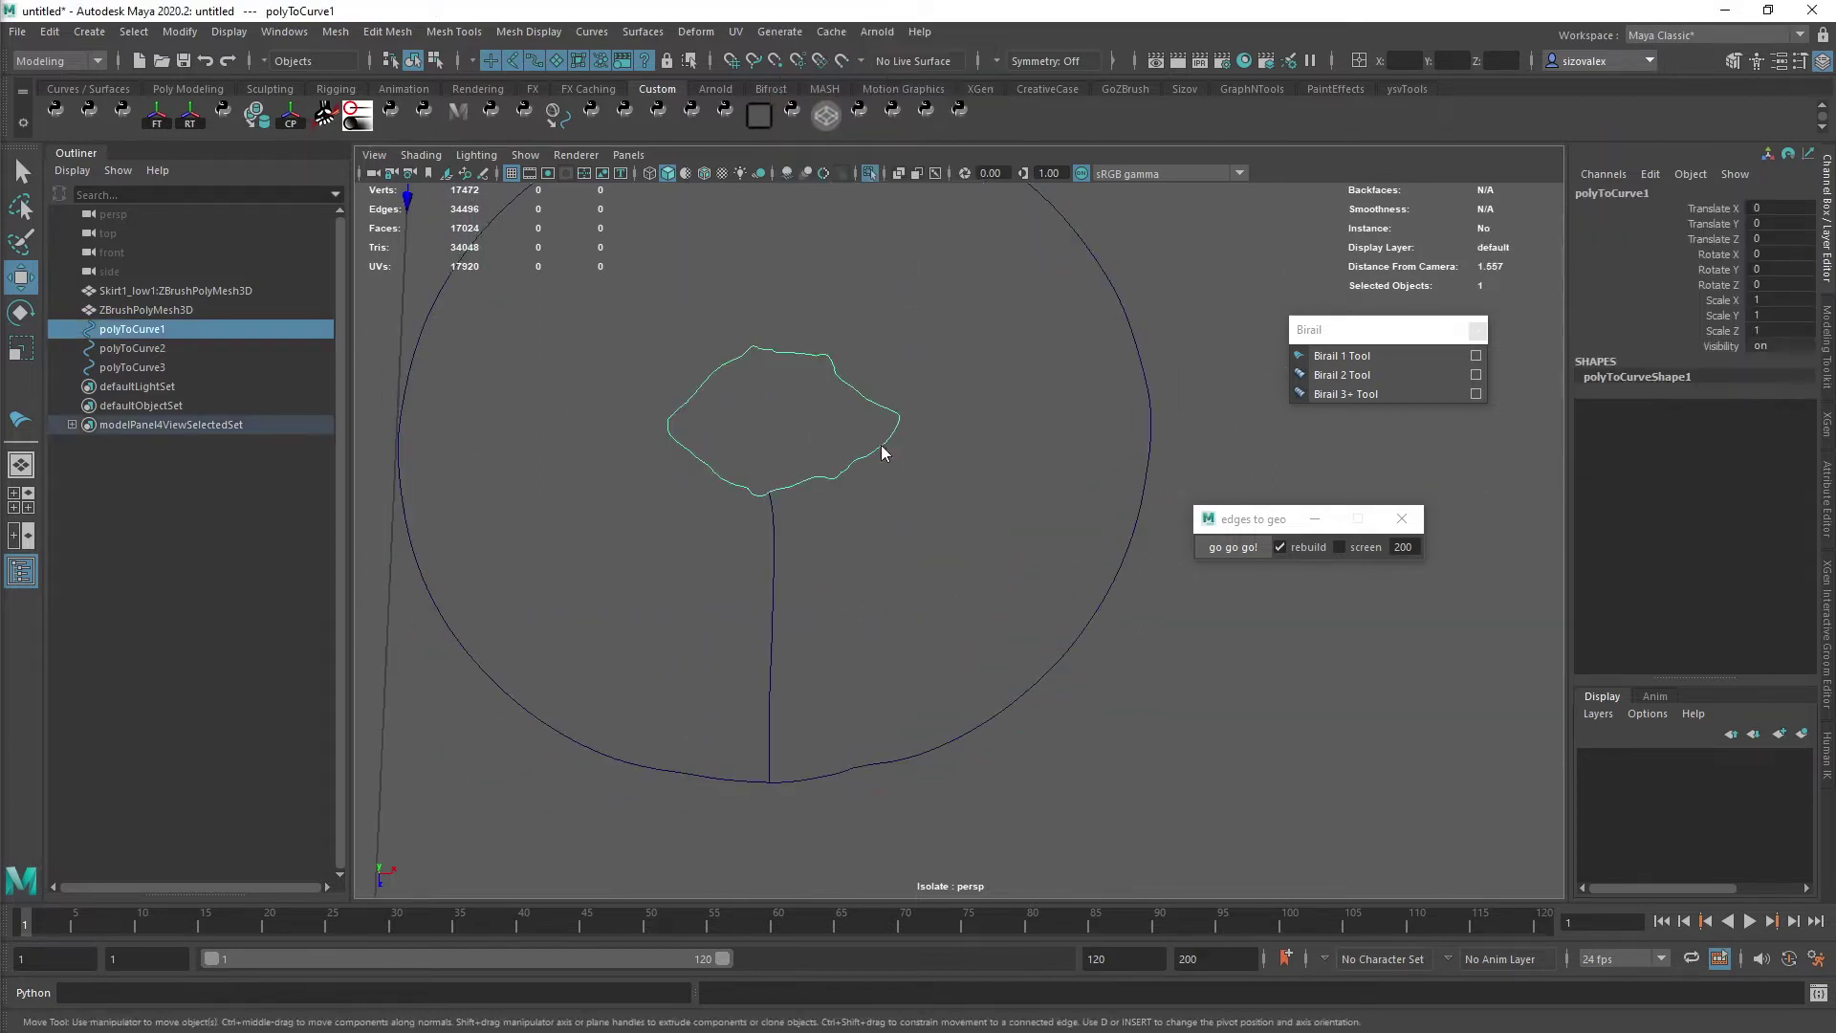
right_click(881, 452, "shift")
left_click(989, 457)
right_click_drag(992, 450, 878, 566, "alt")
left_click(899, 650)
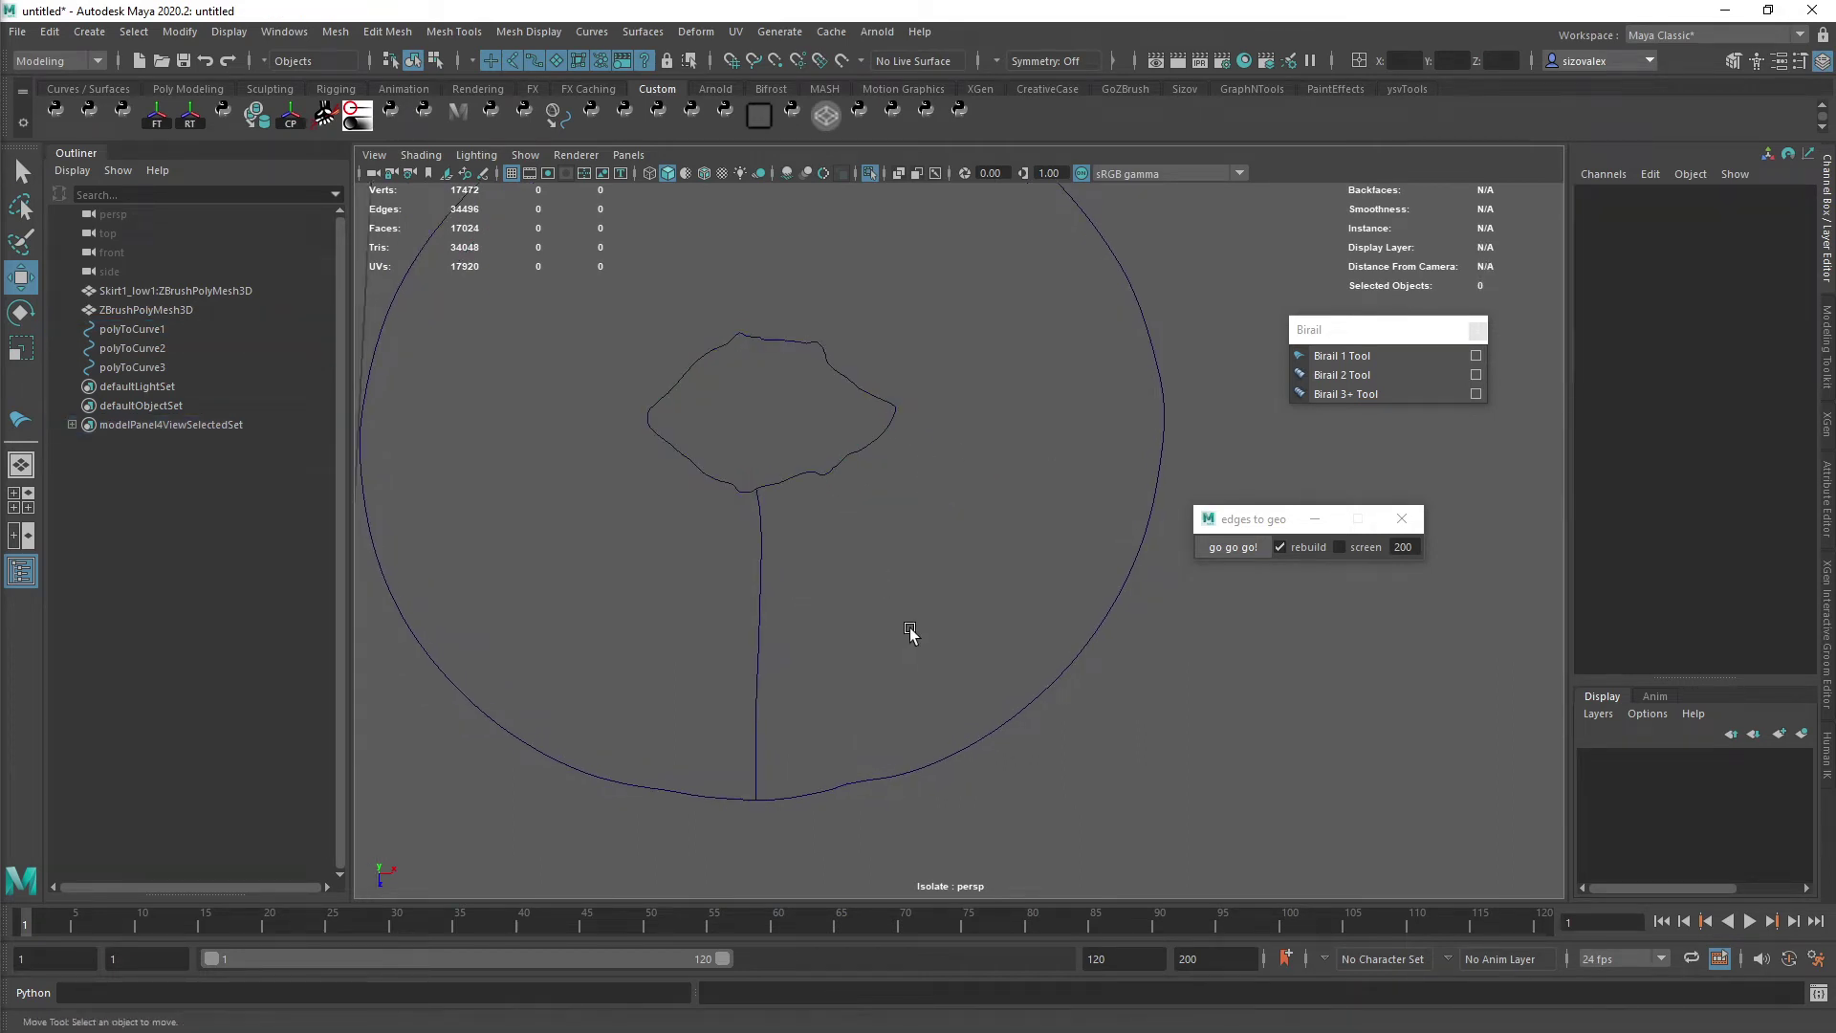
left_click(755, 642)
left_click(1363, 357)
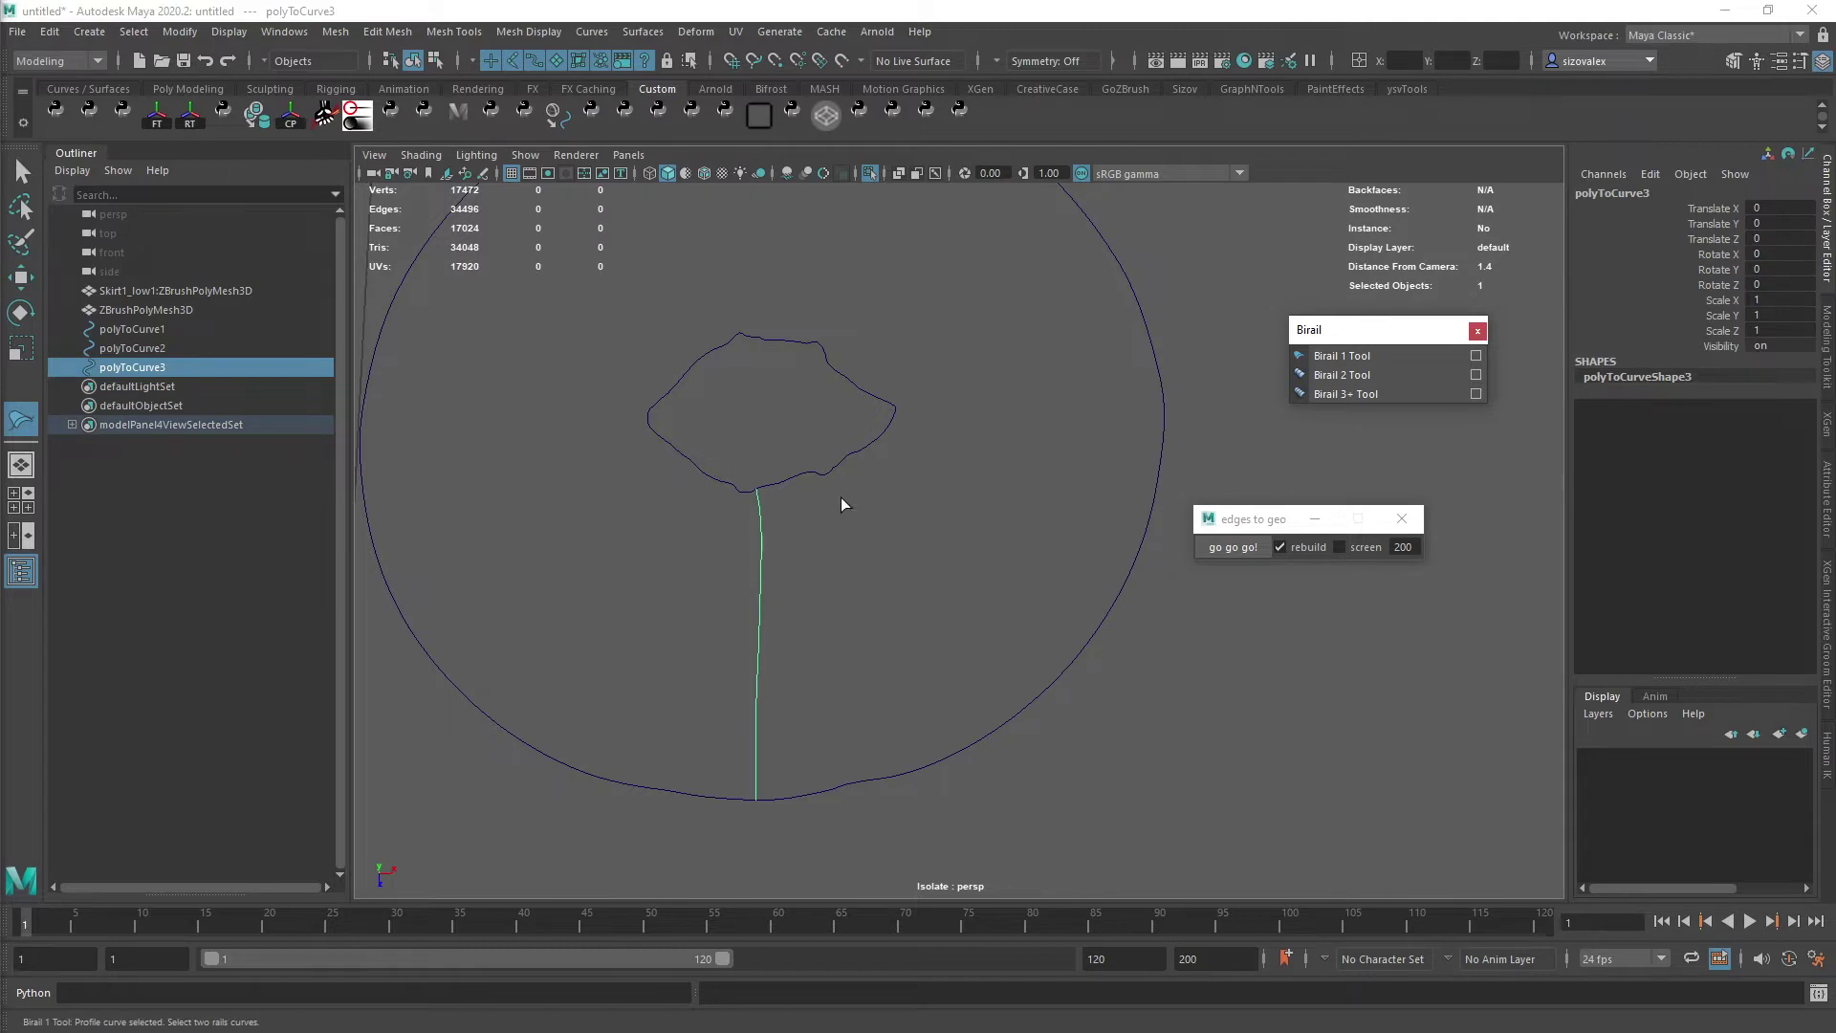
left_click_drag(825, 414, 1035, 725)
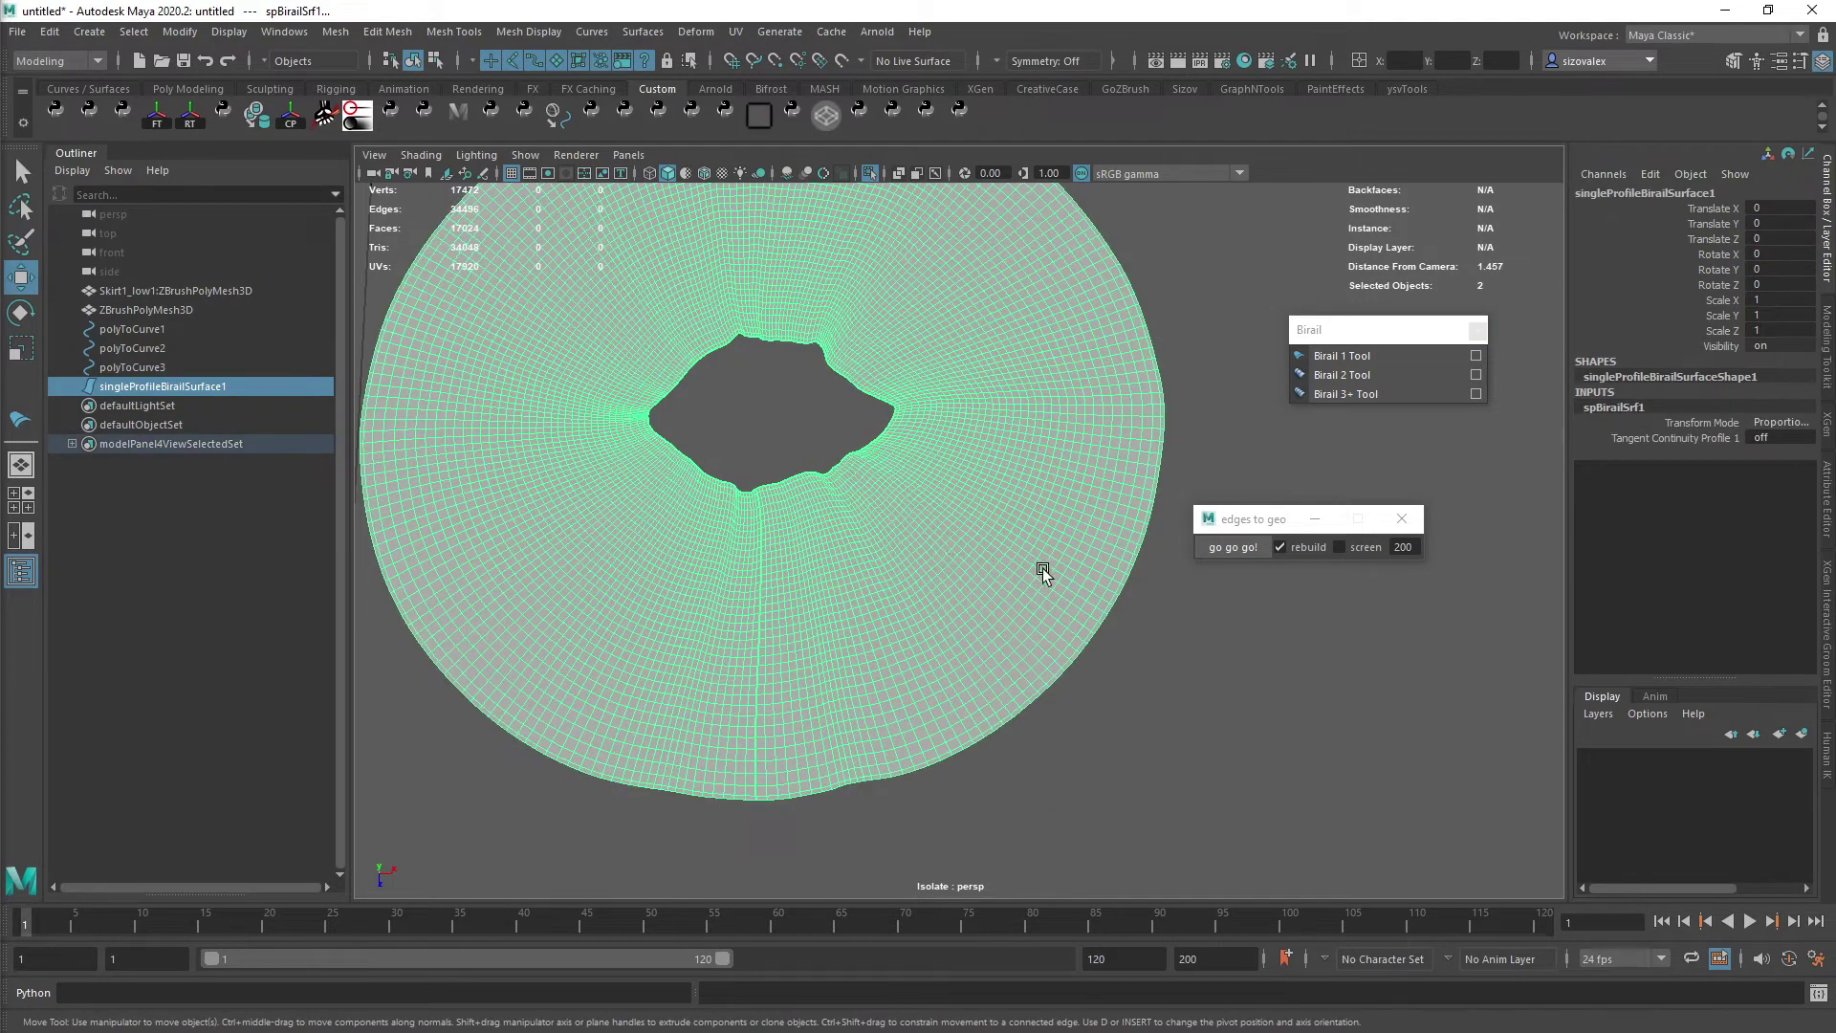
- Convert the birail surface from NURBS to polygons as quads with the General tessellation method
scroll(923, 547, "down", 3)
scroll(889, 564, "up", 2)
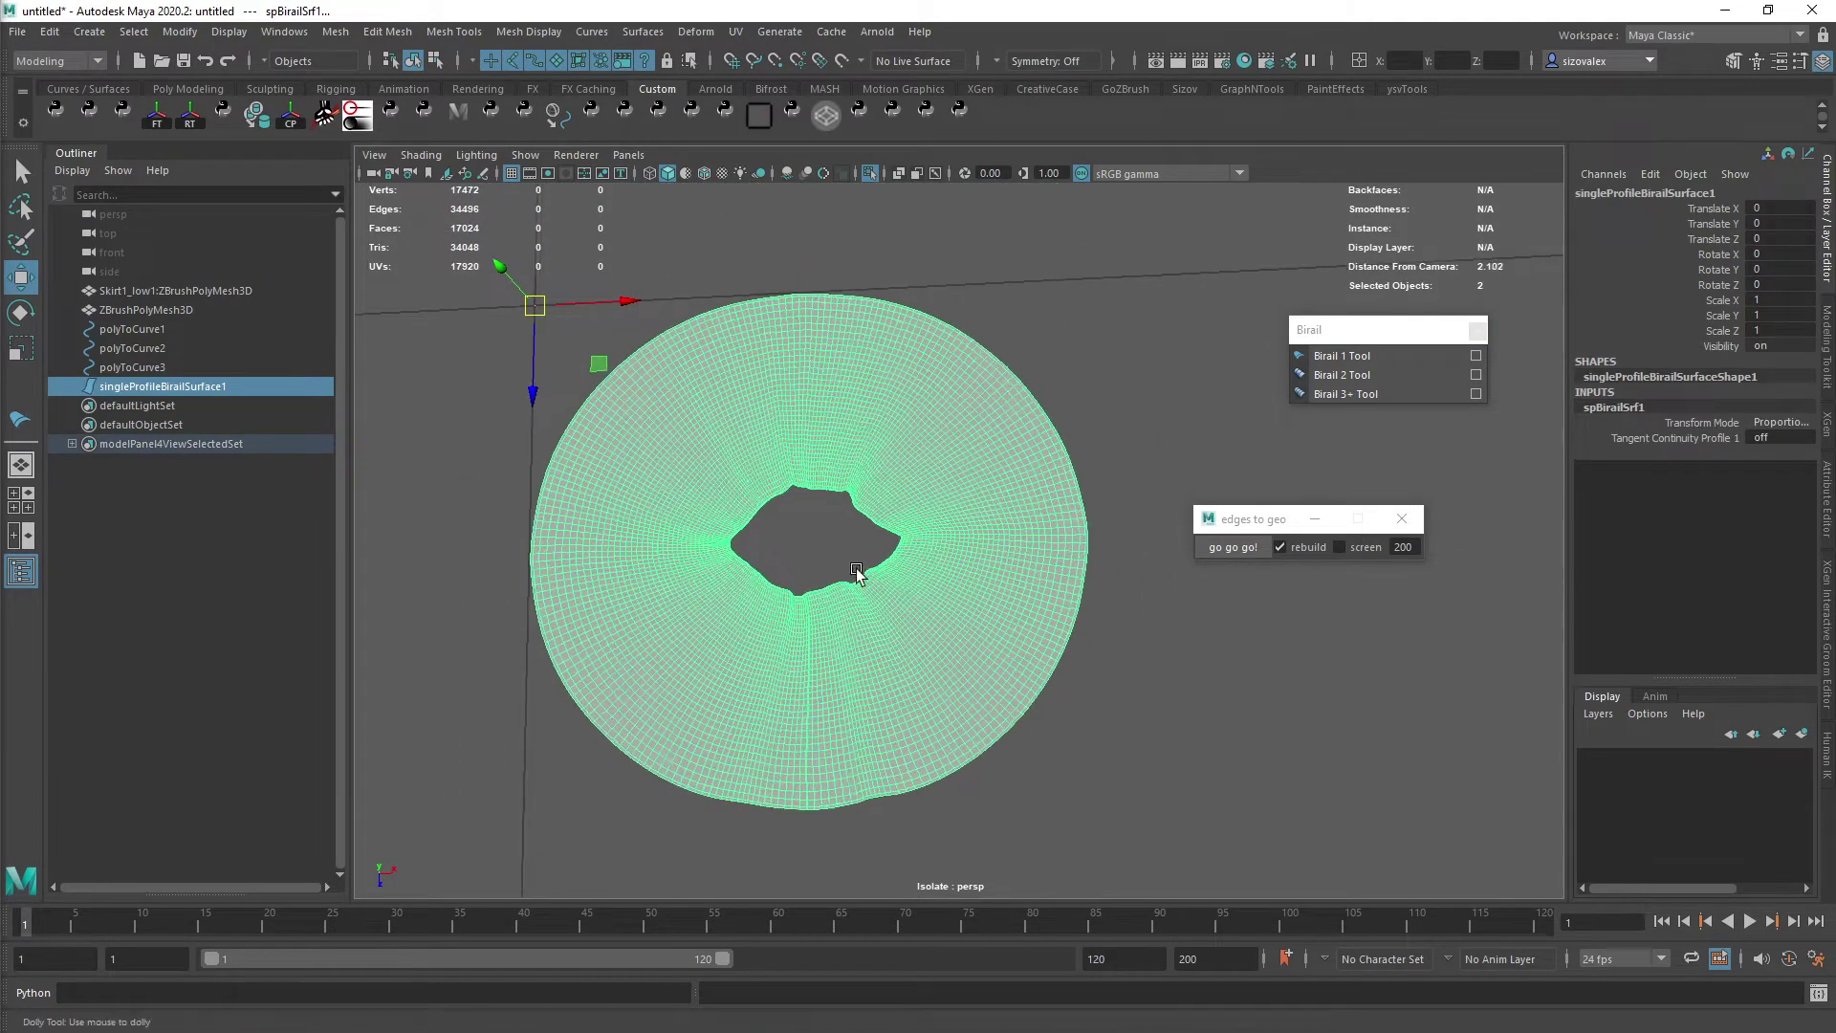
left_click(180, 32)
mouse_move(354, 494)
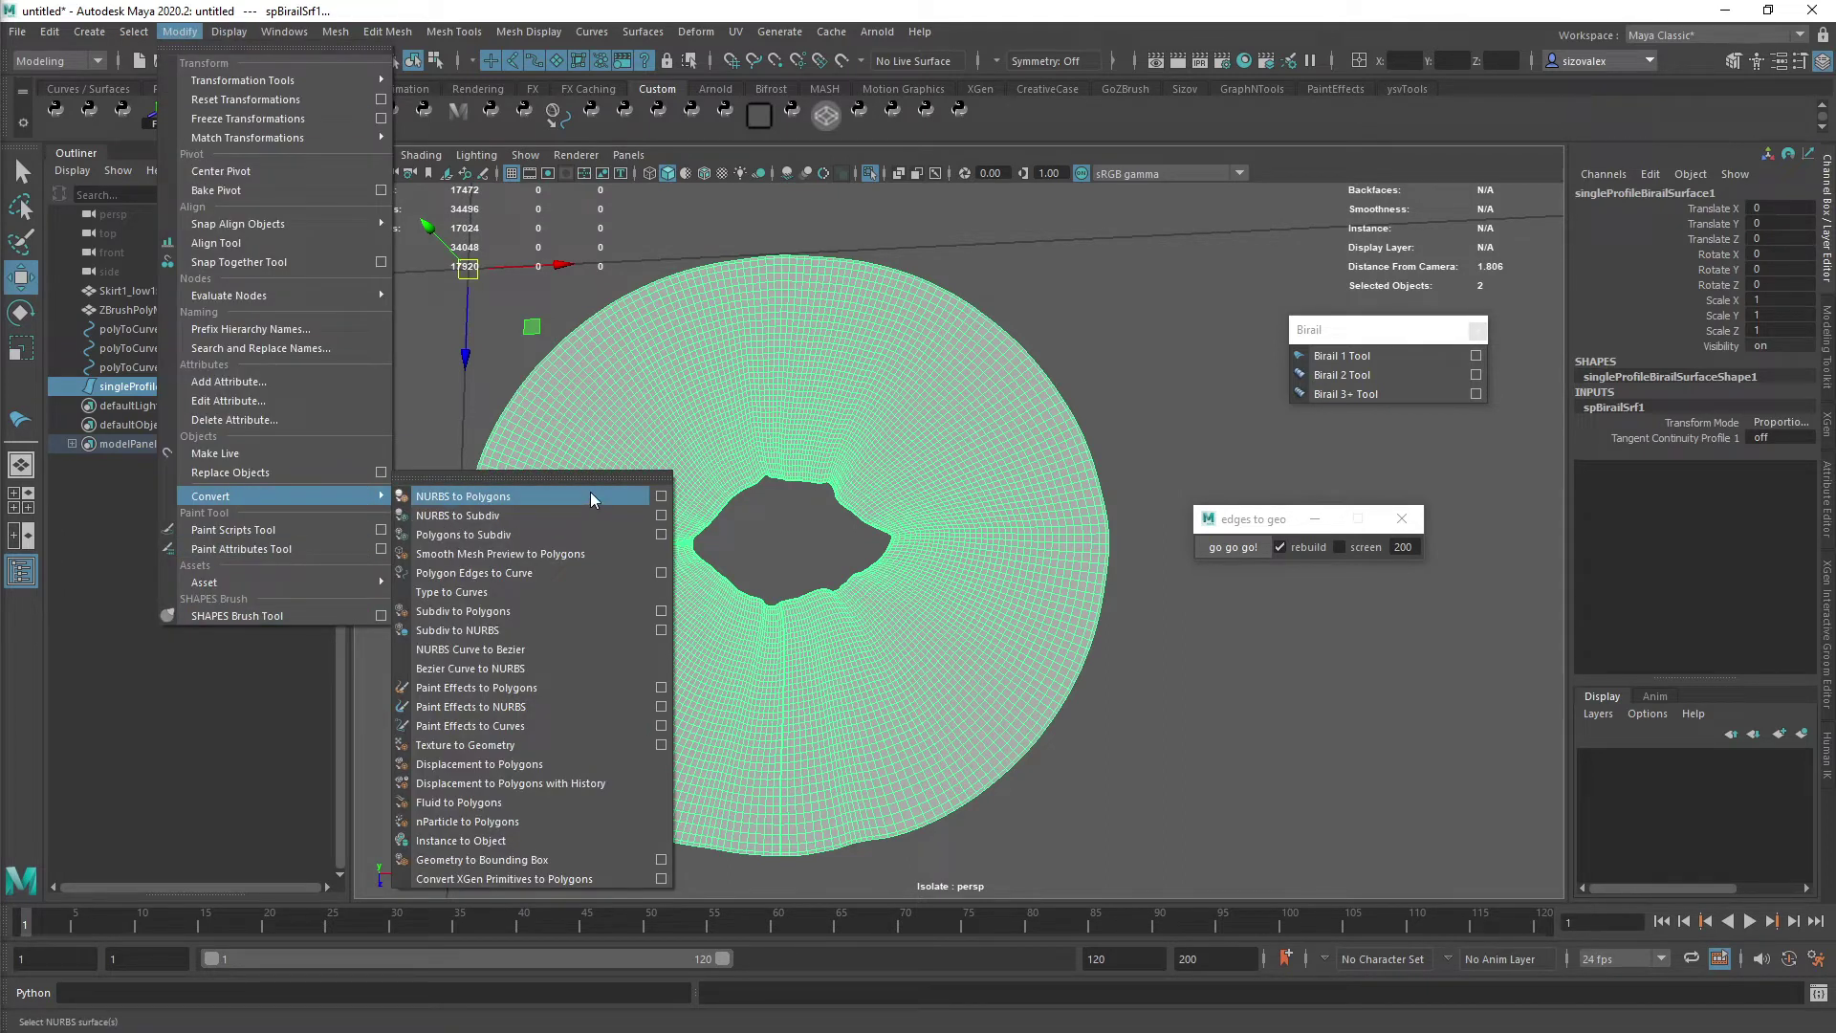
left_click(661, 496)
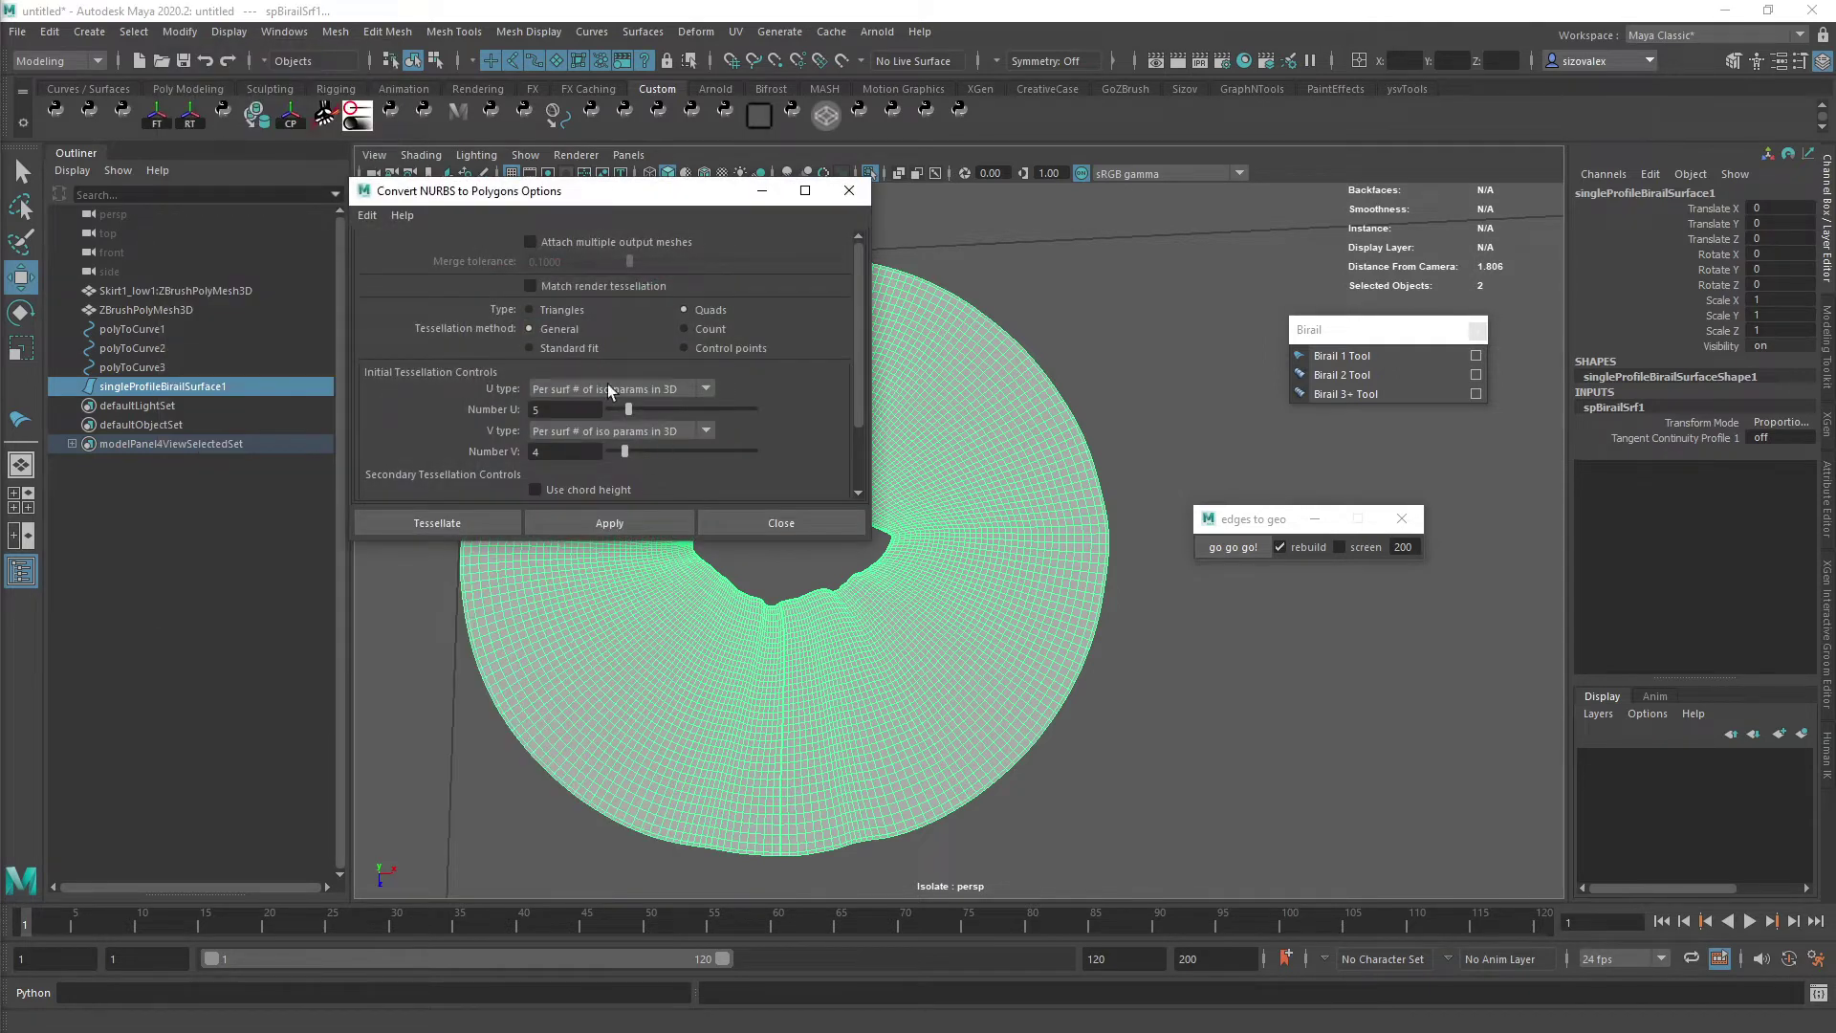
left_click(630, 513)
left_click(850, 192)
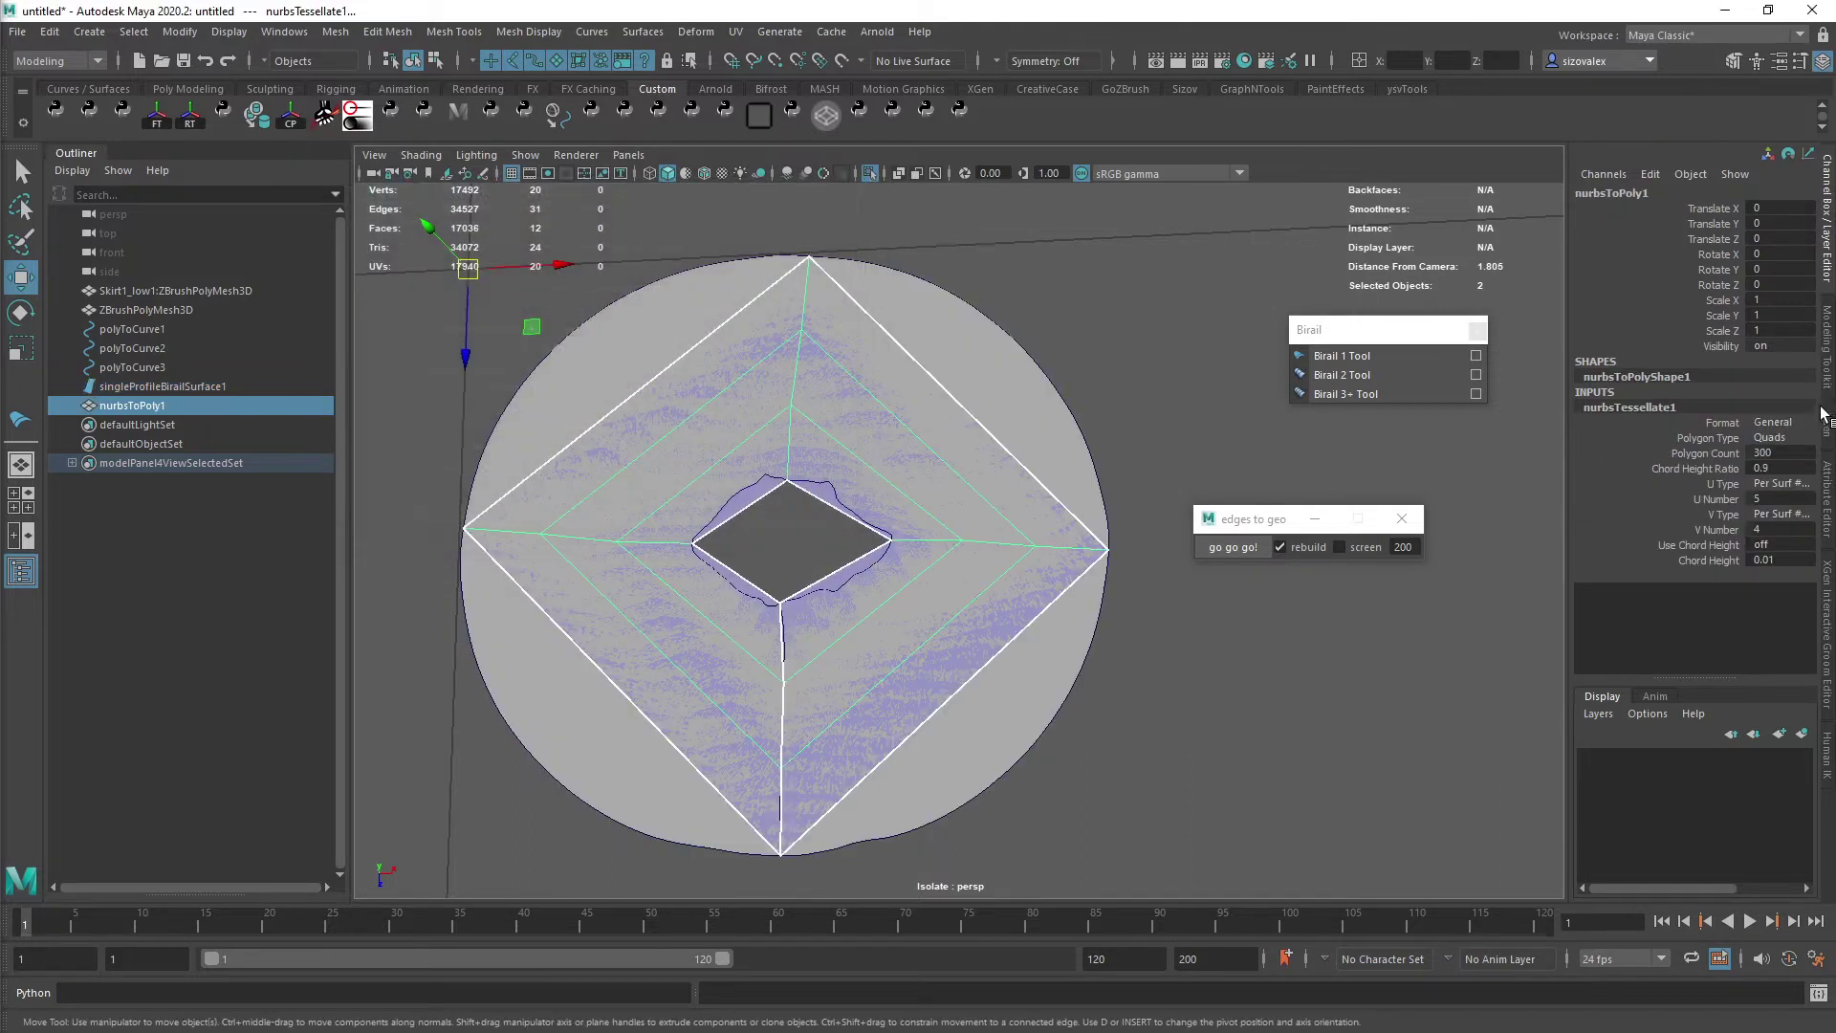
- Set the converted mesh's tessellation to a U Number of 160 and a V Number of 60
left_click(1727, 498)
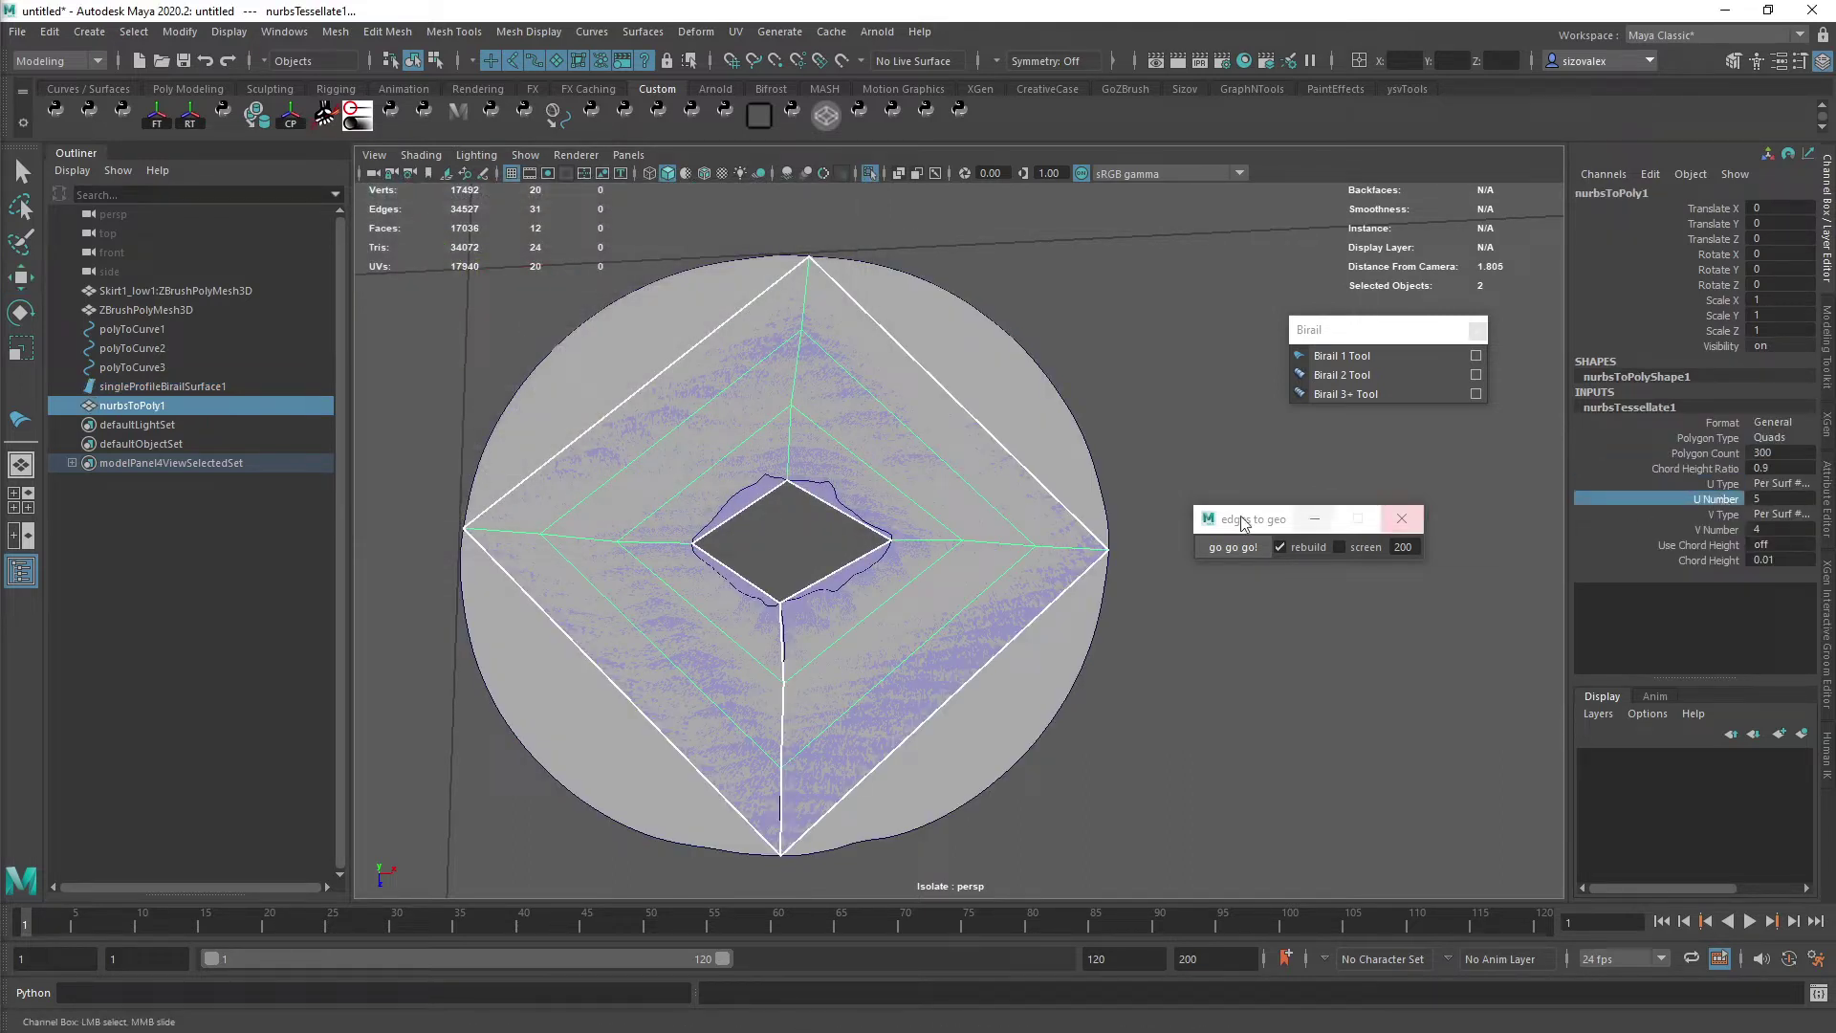
middle_click_drag(1728, 498, 1787, 493)
double_click(1793, 498)
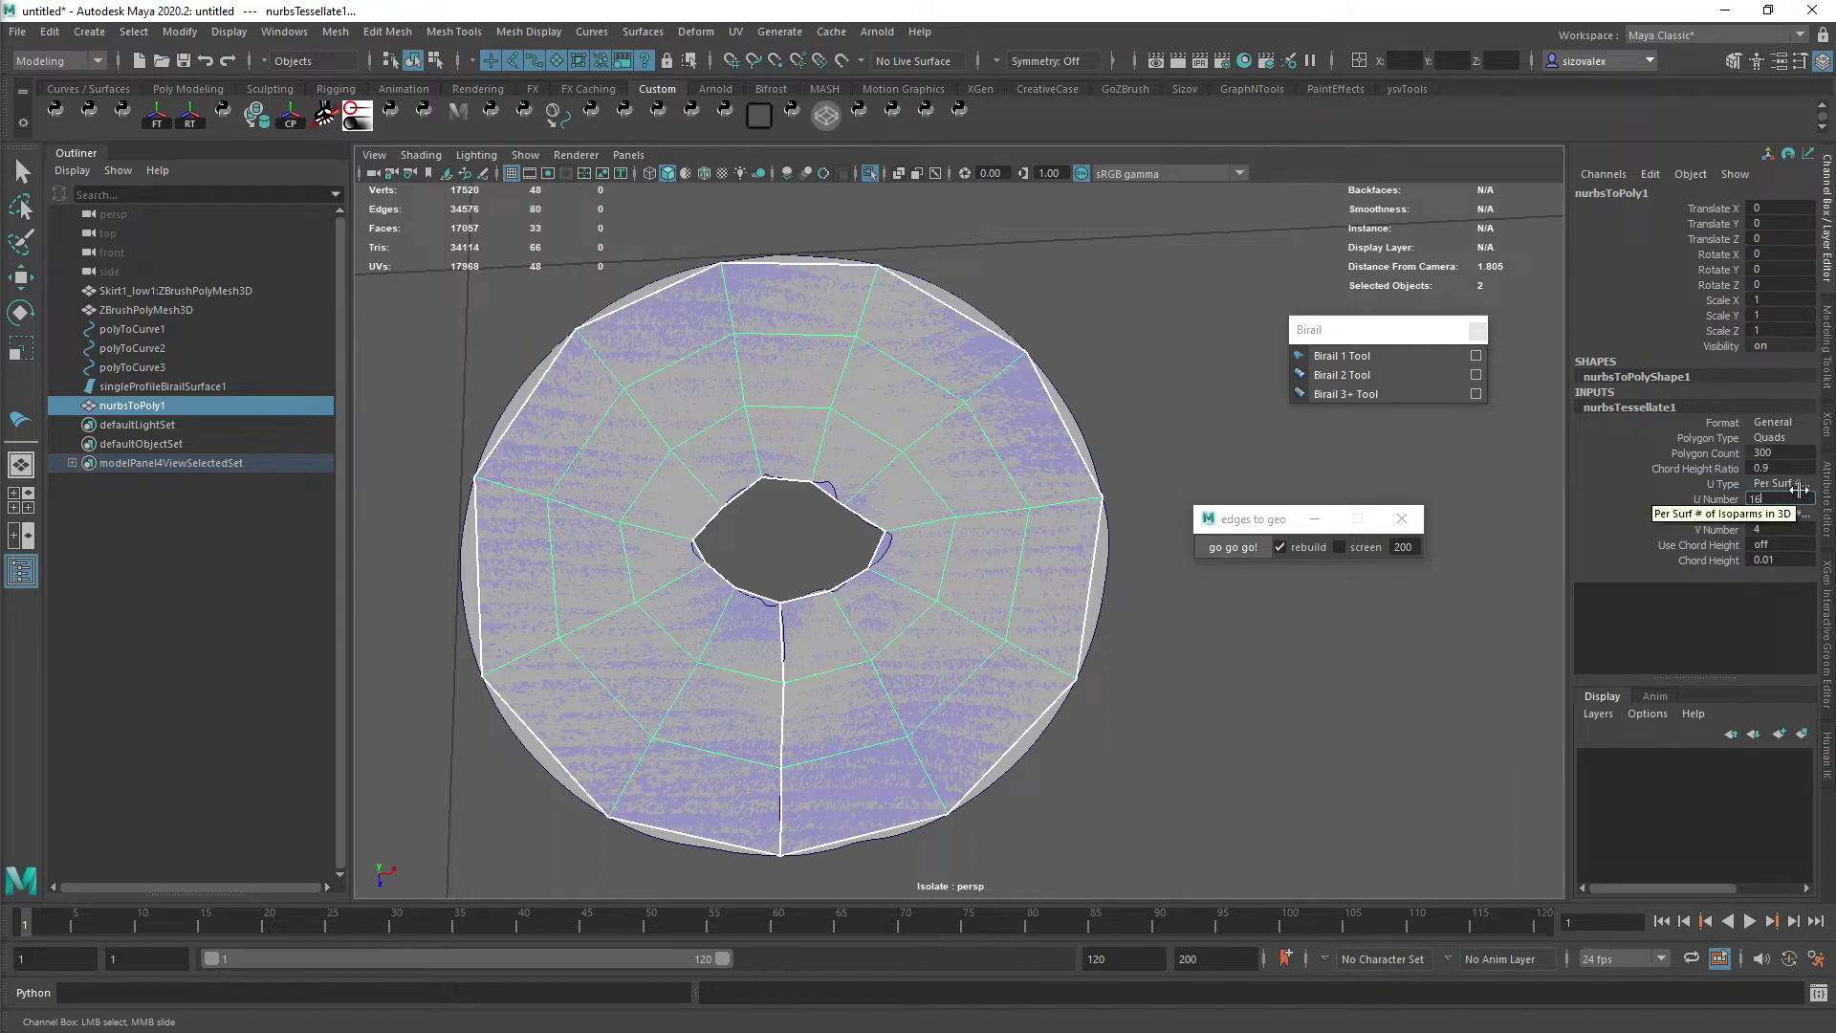
double_click(1793, 528)
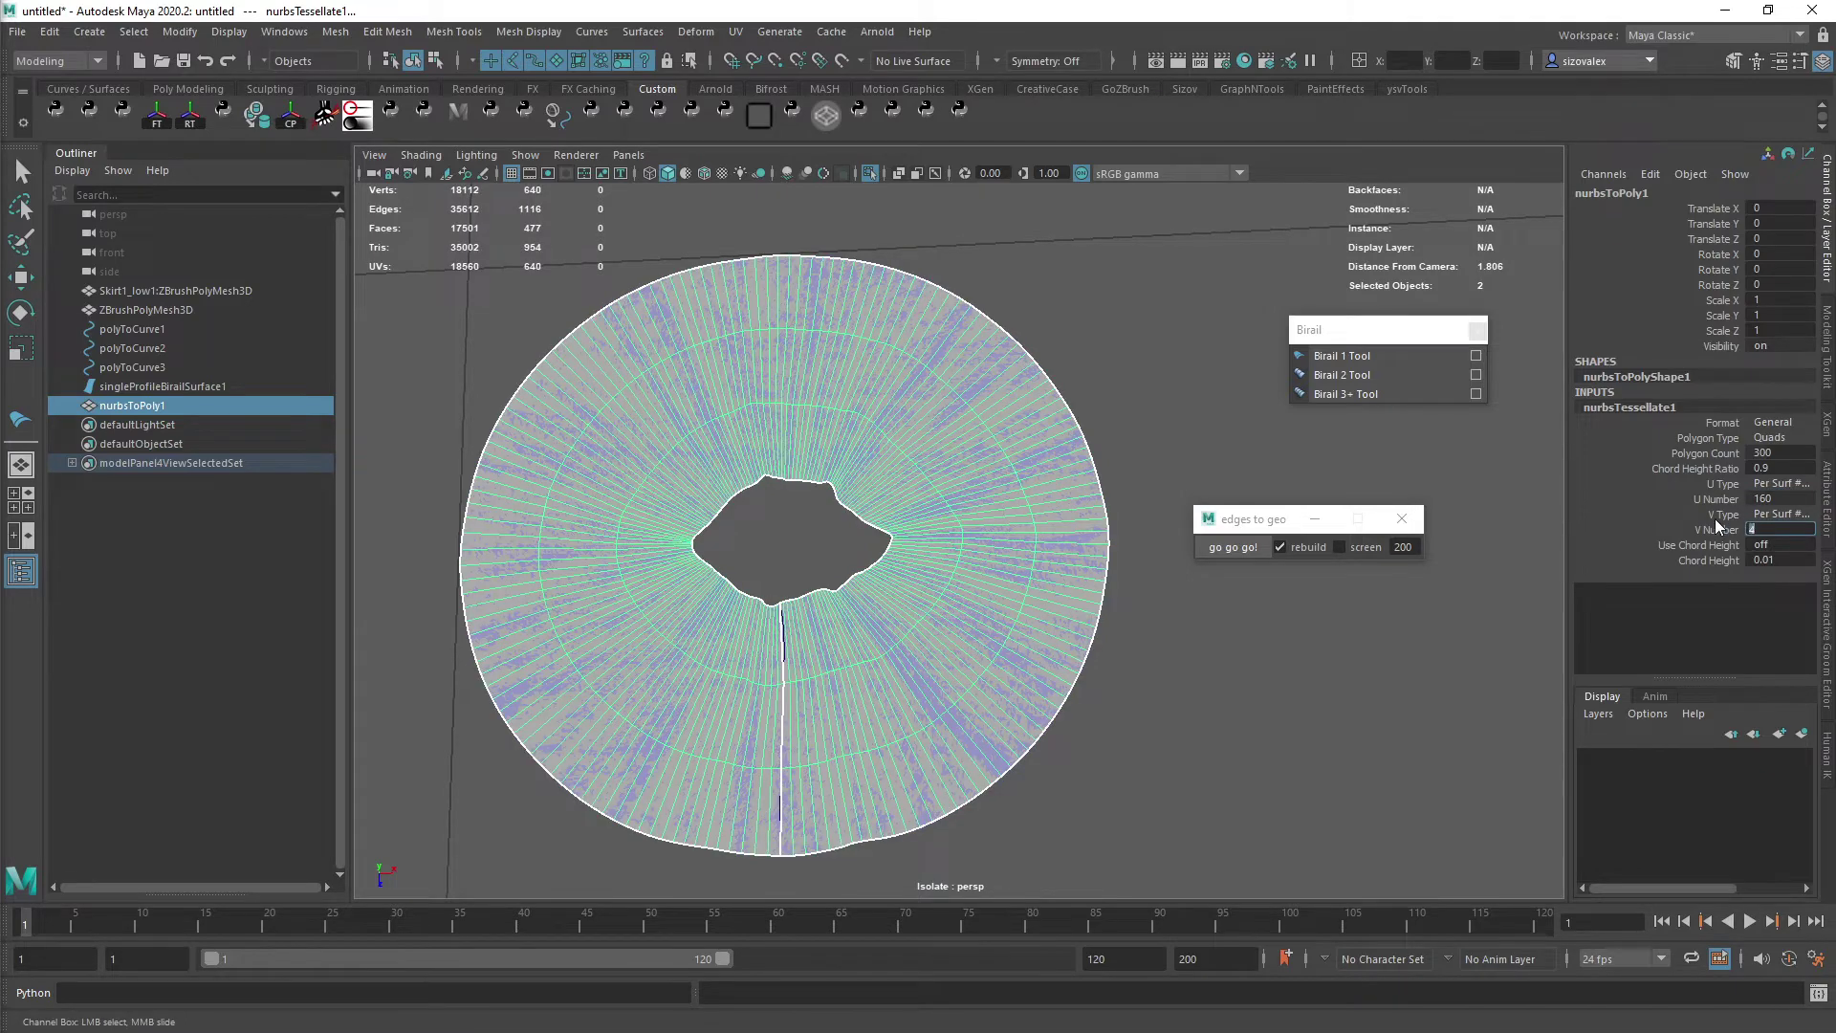
type("60")
key("Return")
- Examine the converted mesh's polygon density and flow around the inner hole, the seam and the outer edge
middle_click_drag(745, 686, 771, 568, "alt")
right_click_drag(772, 568, 814, 577, "alt")
middle_click_drag(814, 577, 864, 531, "alt")
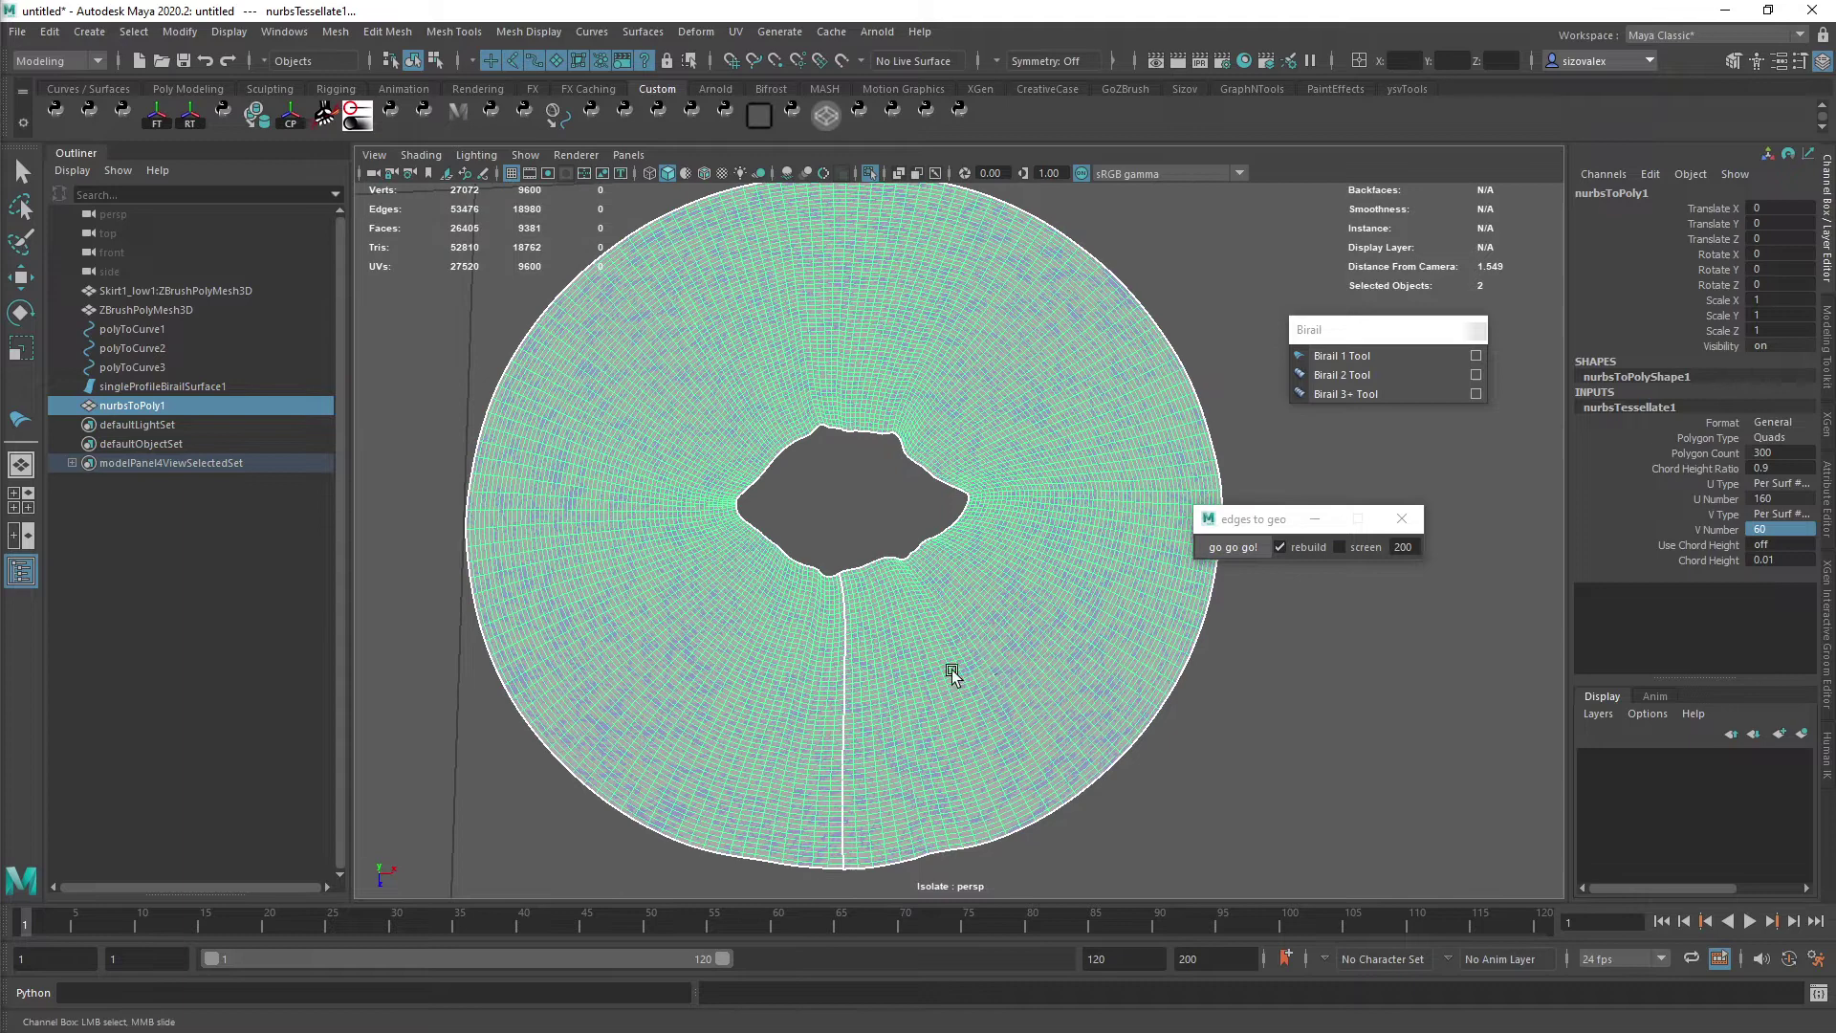
right_click_drag(865, 532, 987, 547, "alt")
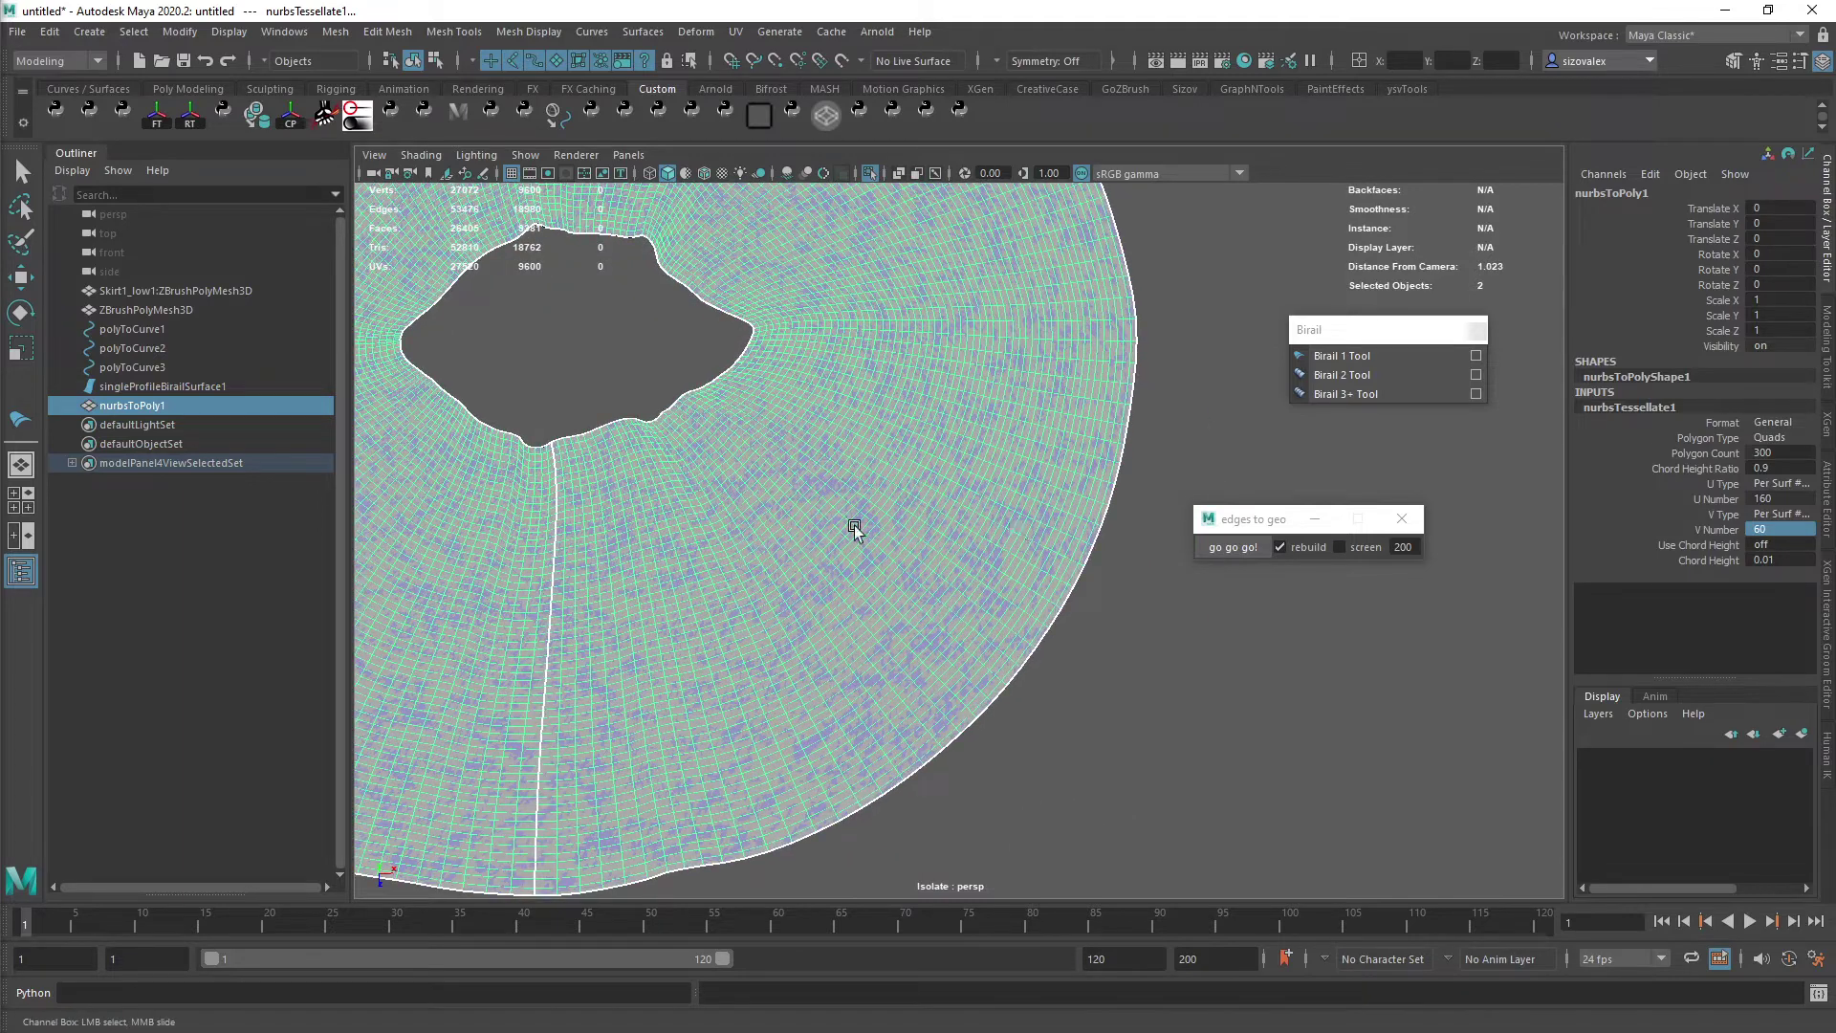
middle_click_drag(913, 629, 902, 599, "alt")
right_click_drag(901, 598, 811, 604, "alt")
left_click_drag(811, 605, 860, 558, "alt")
middle_click_drag(725, 524, 820, 638, "alt")
right_click_drag(821, 639, 899, 639, "alt")
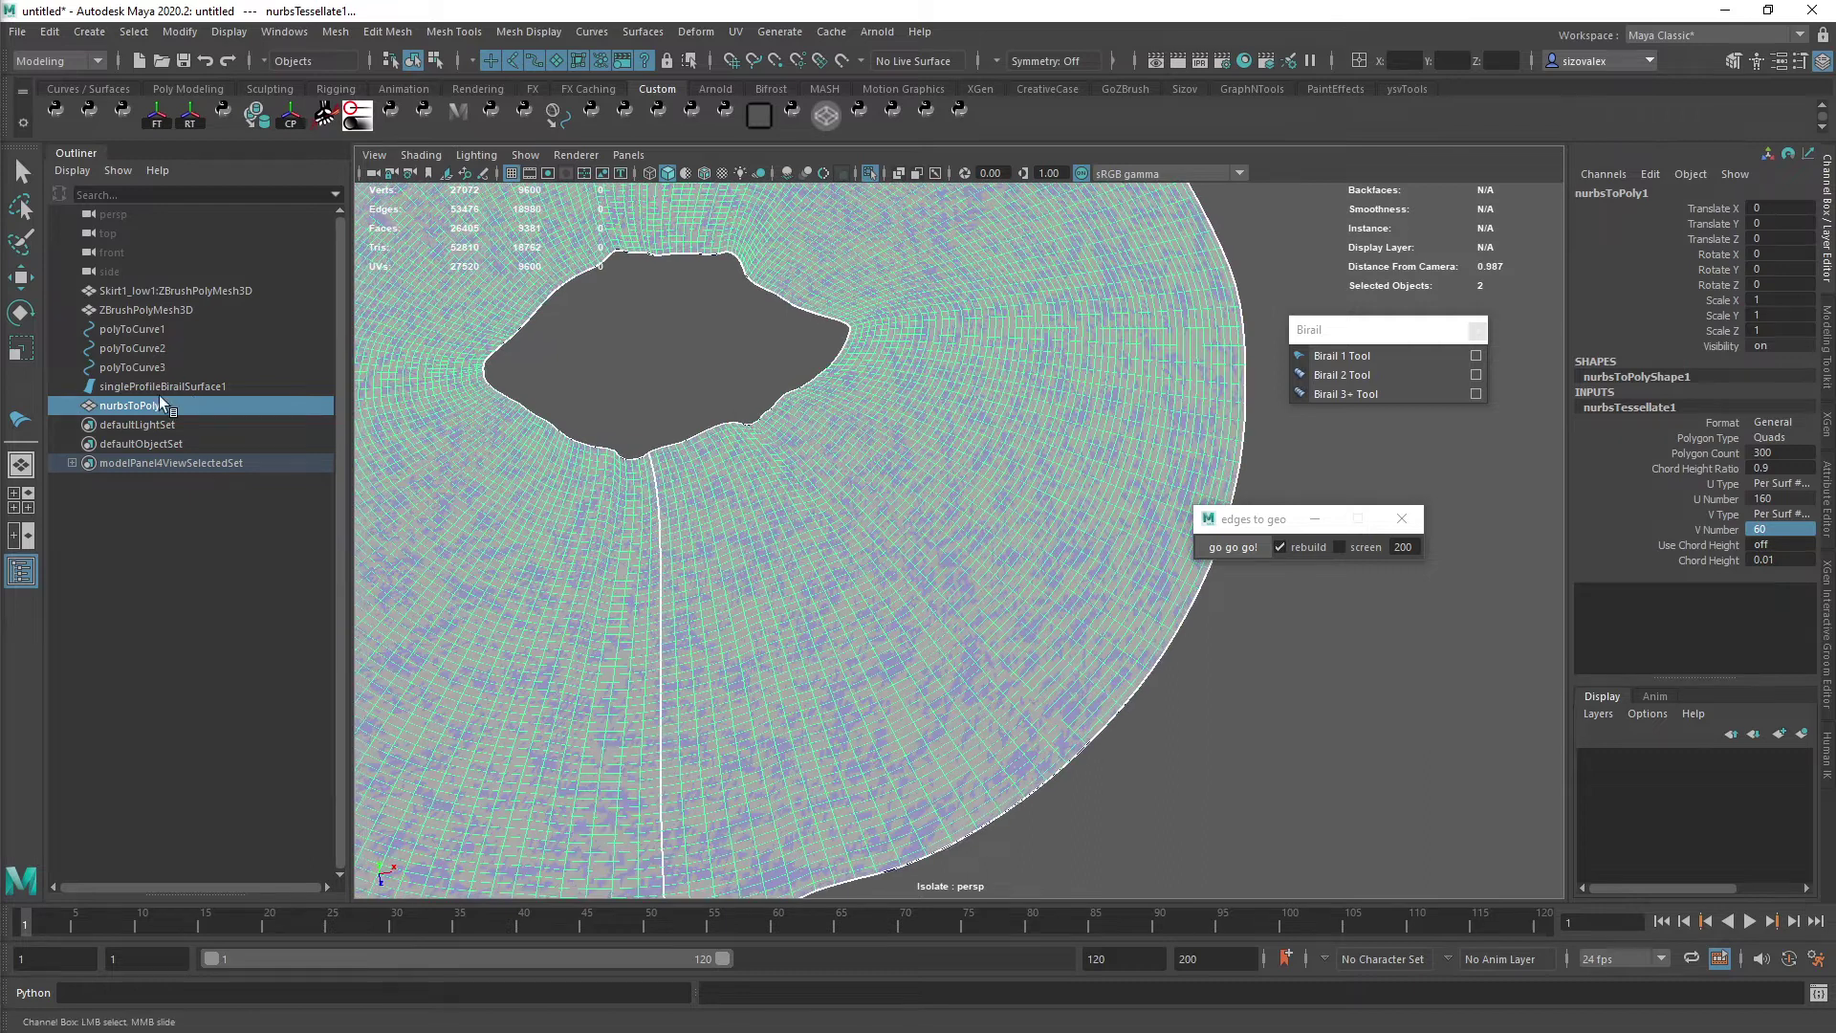
- Apply a Wrap deformer to ZBrushPolyMesh3D with nurbsToPoly1 as the influence, and select all vertices of the wrapped mesh
left_click(178, 309, "ctrl")
key("w")
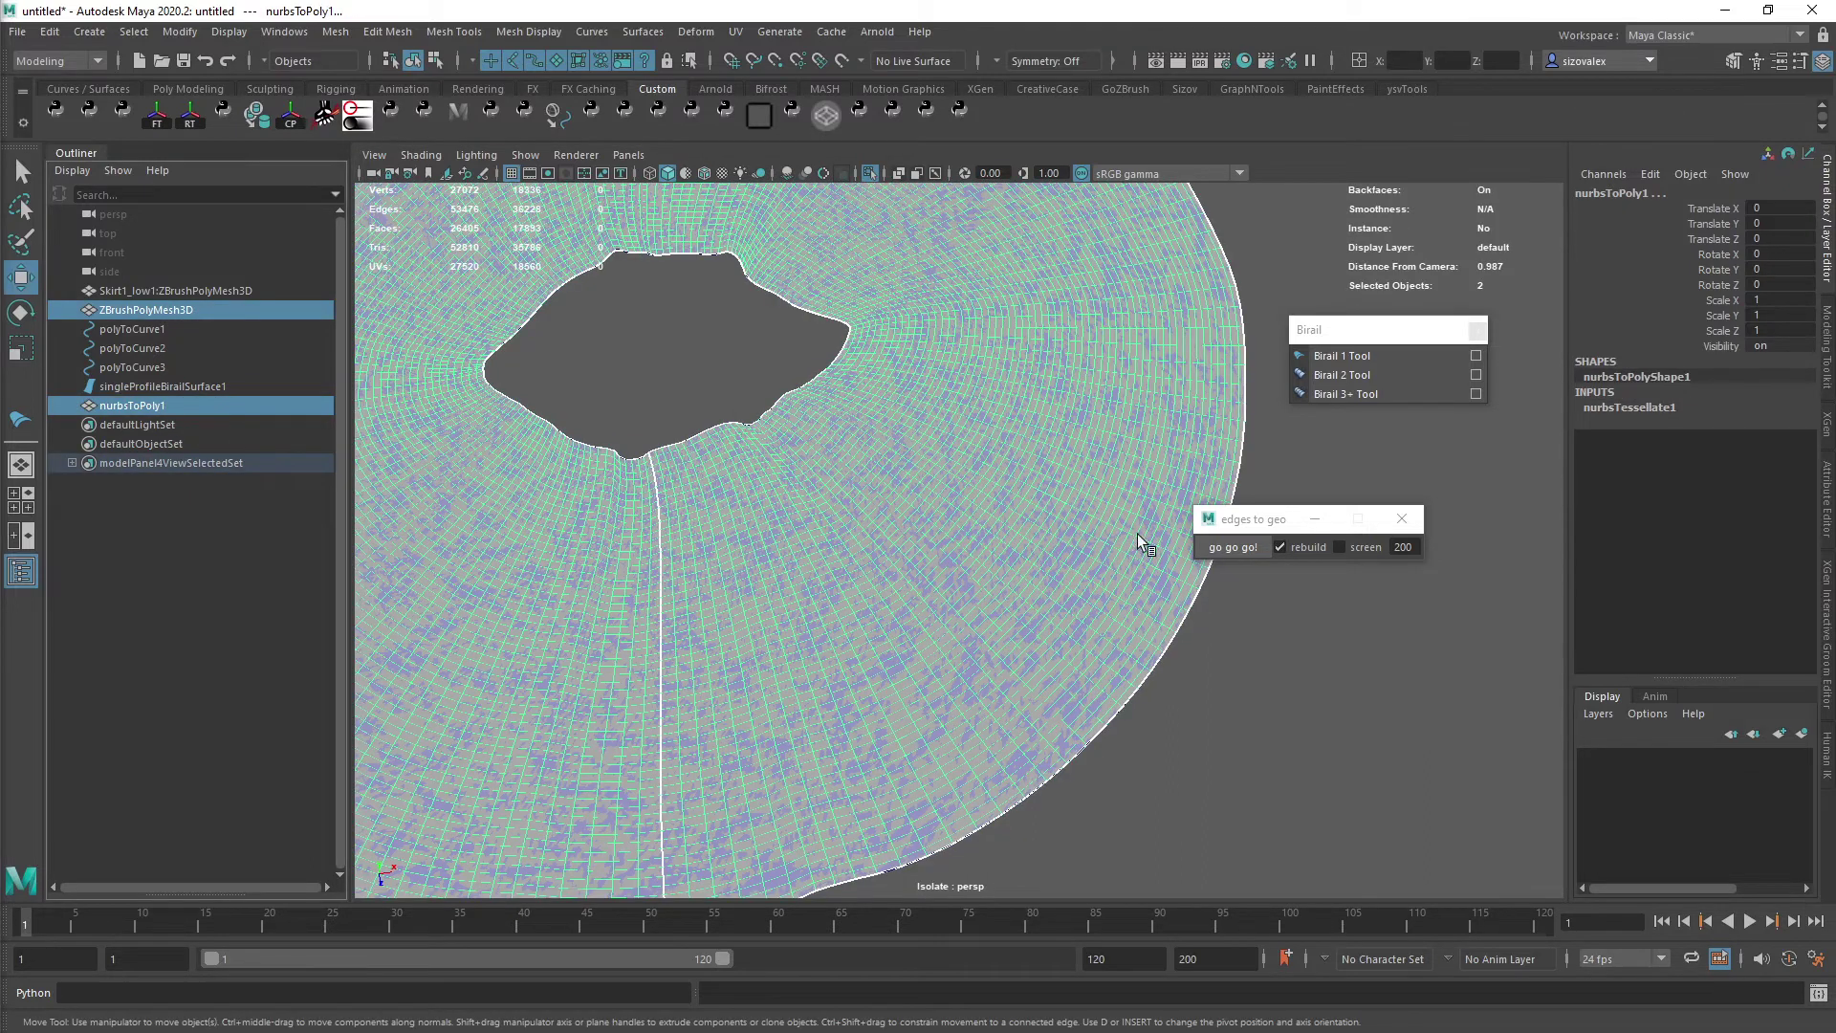
key("space")
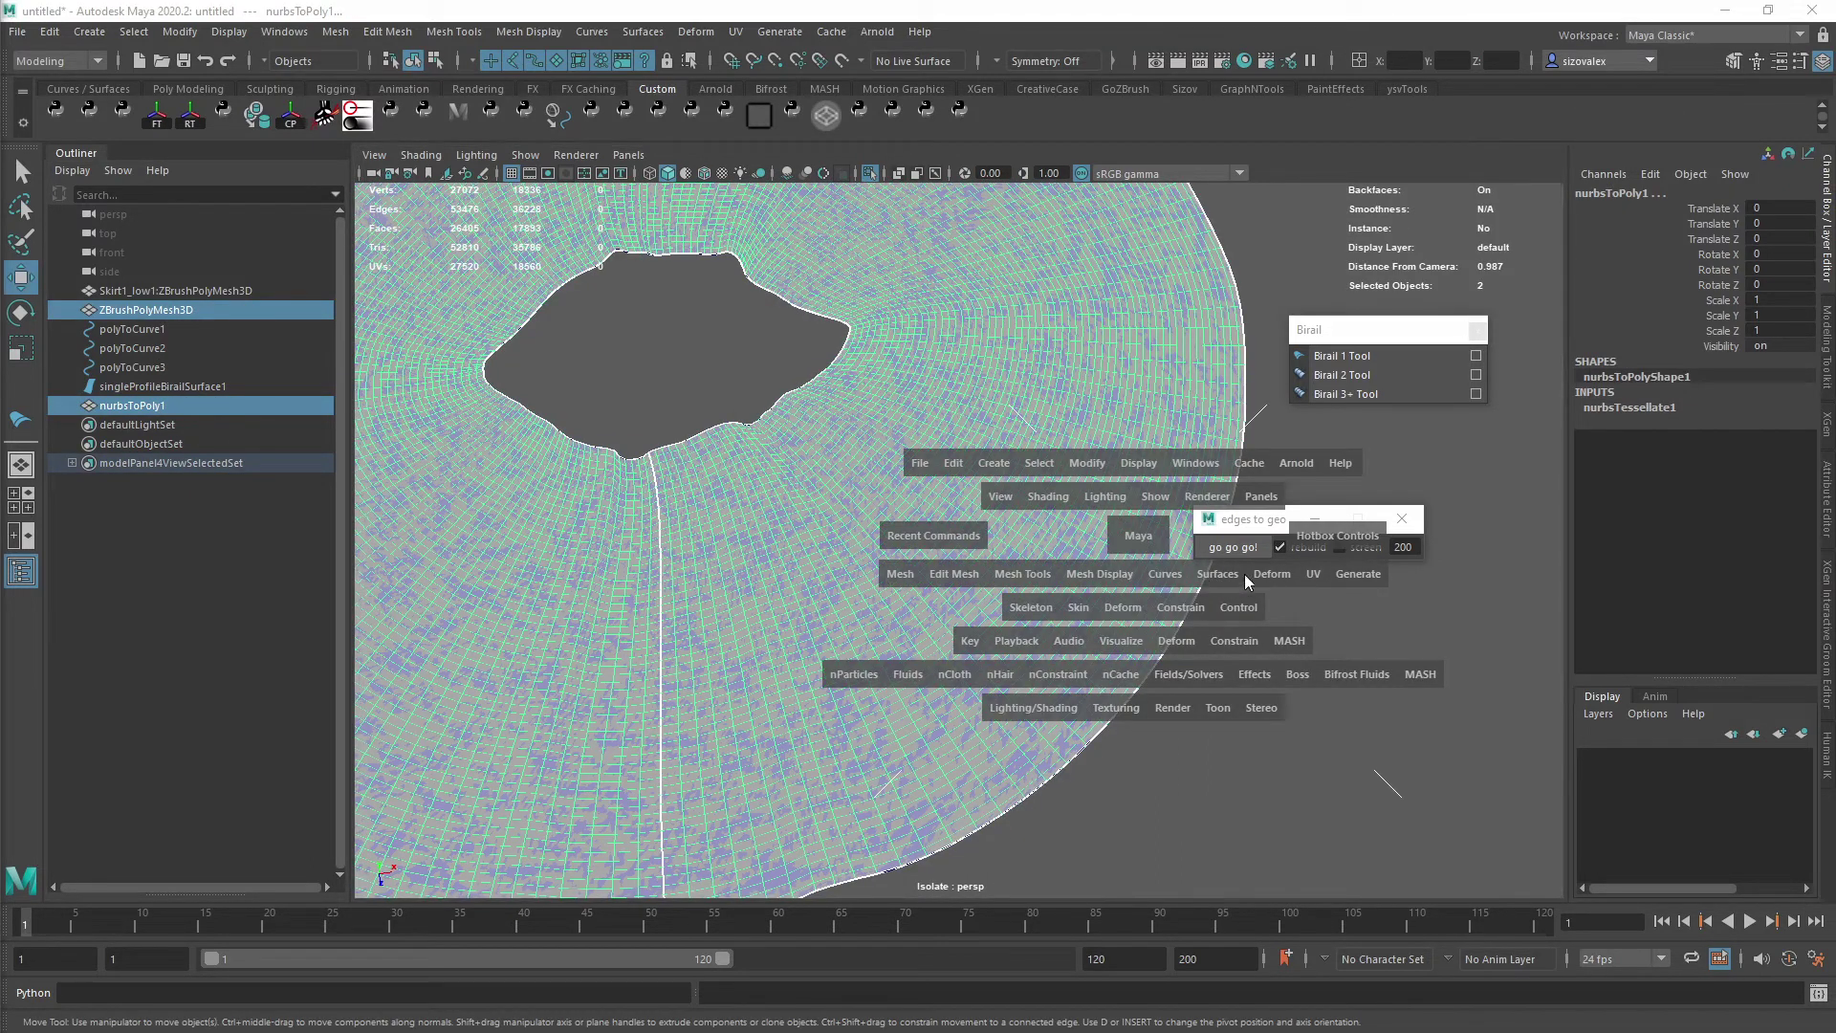
left_click(1271, 574)
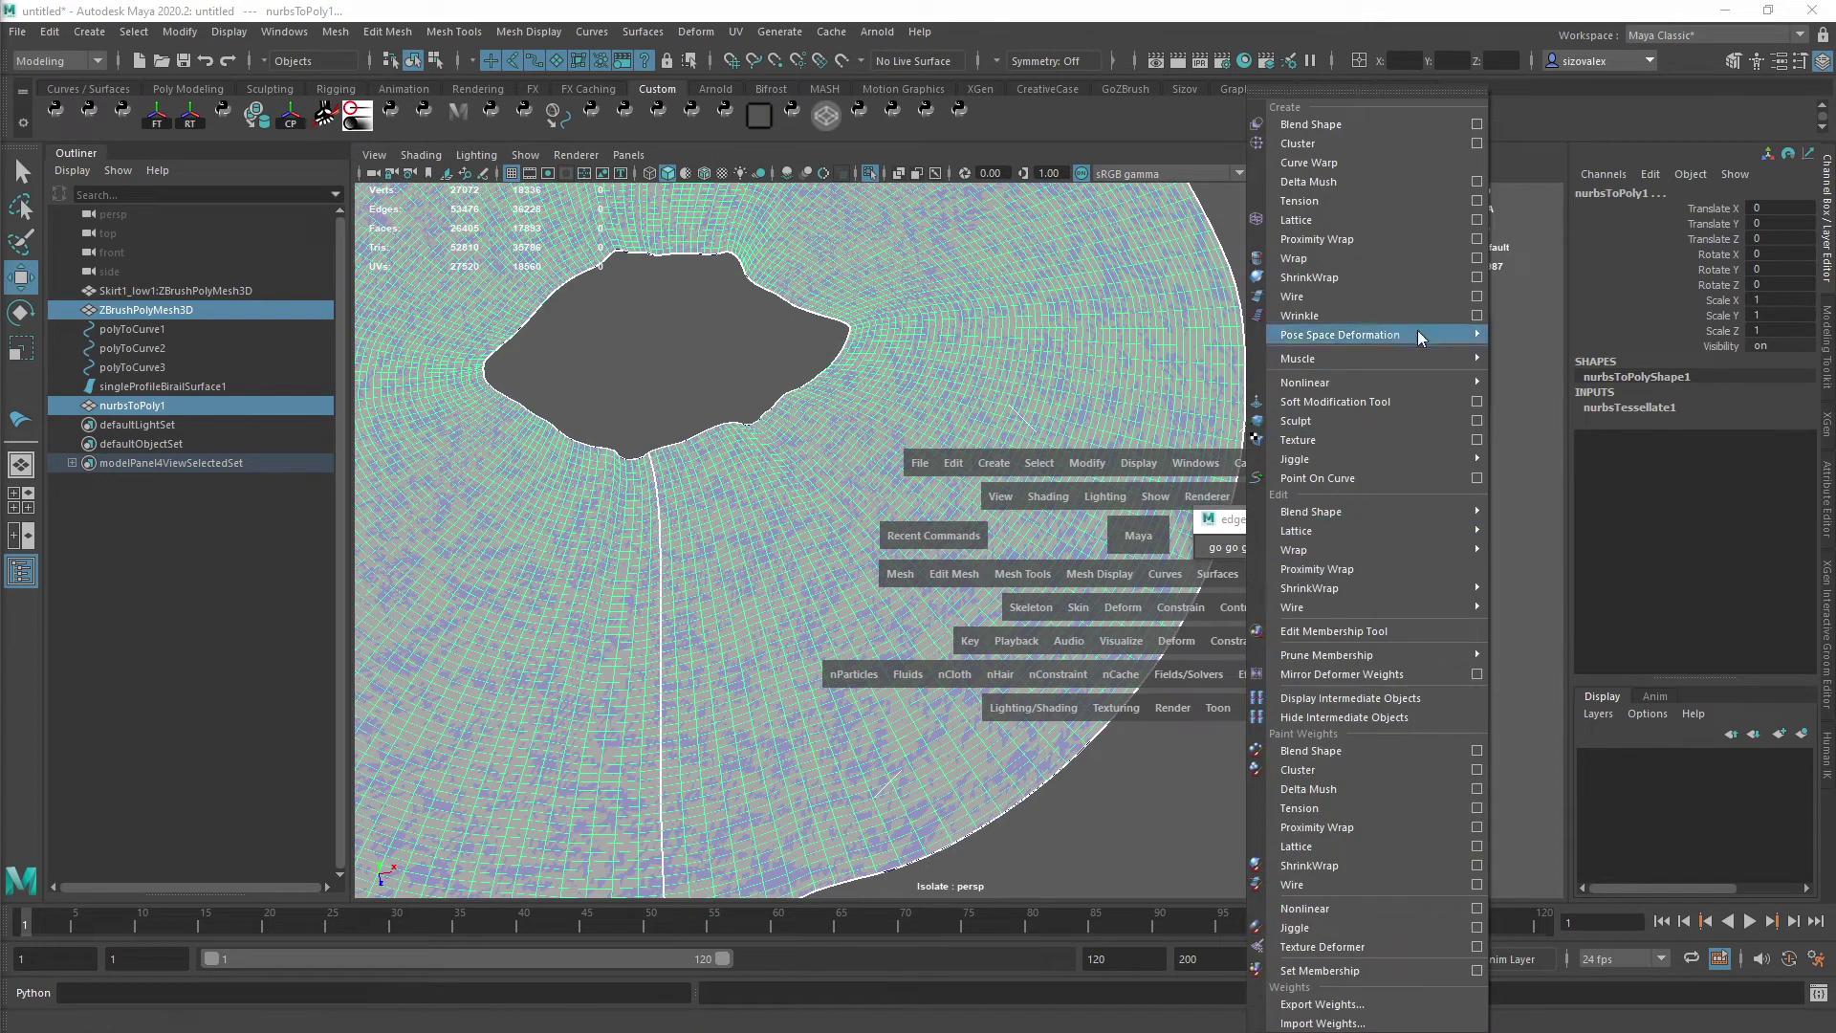
left_click(1417, 266)
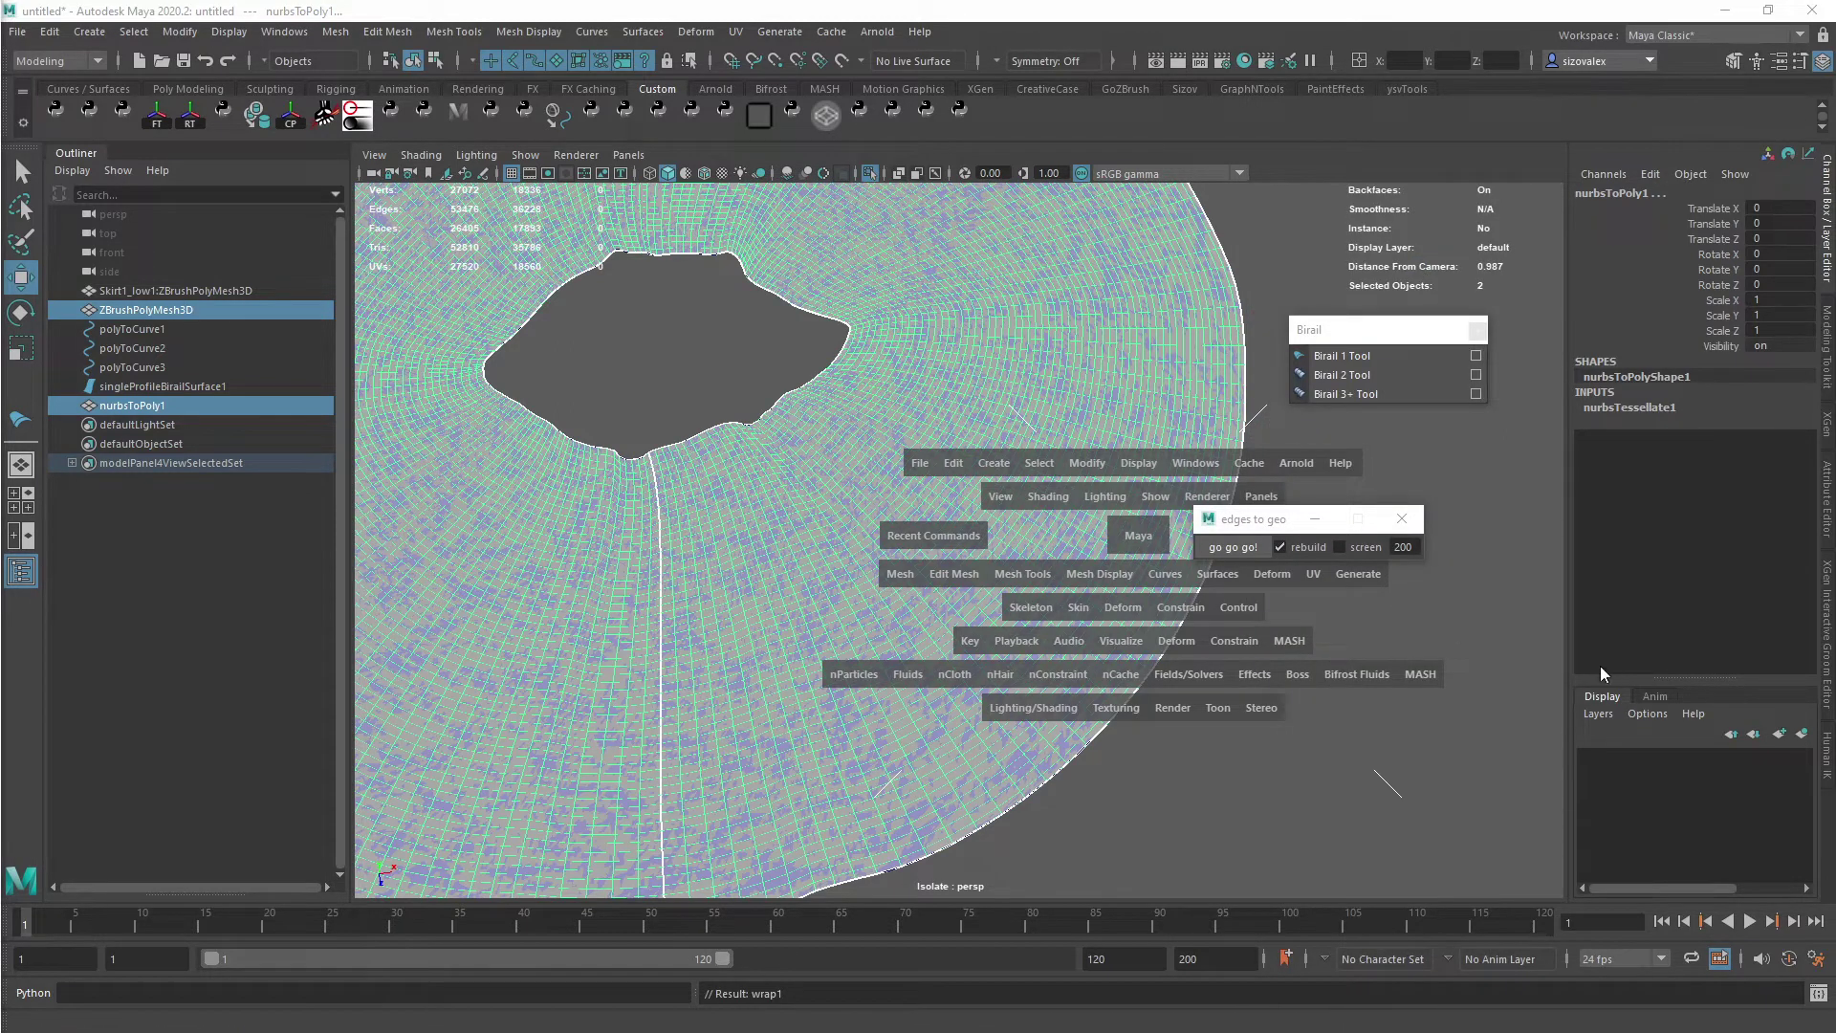
key("space")
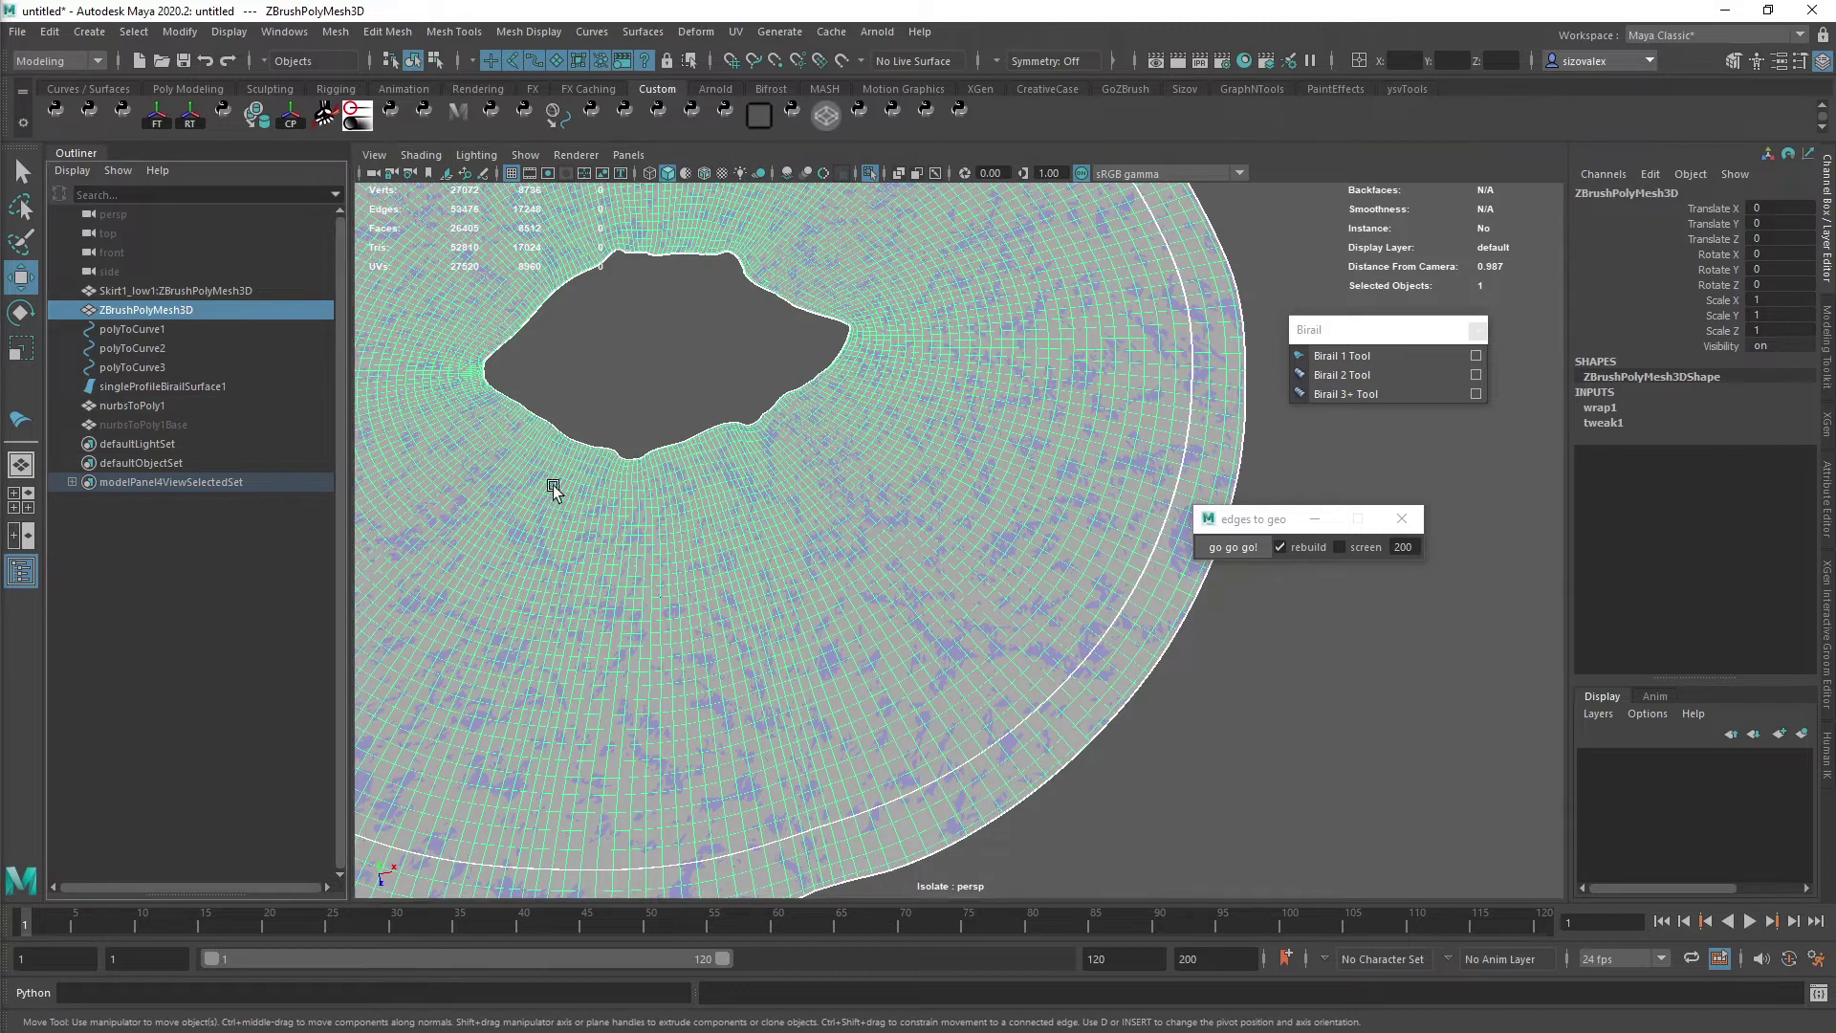
middle_click_drag(554, 489, 455, 379, "alt")
key("ctrl+F9")
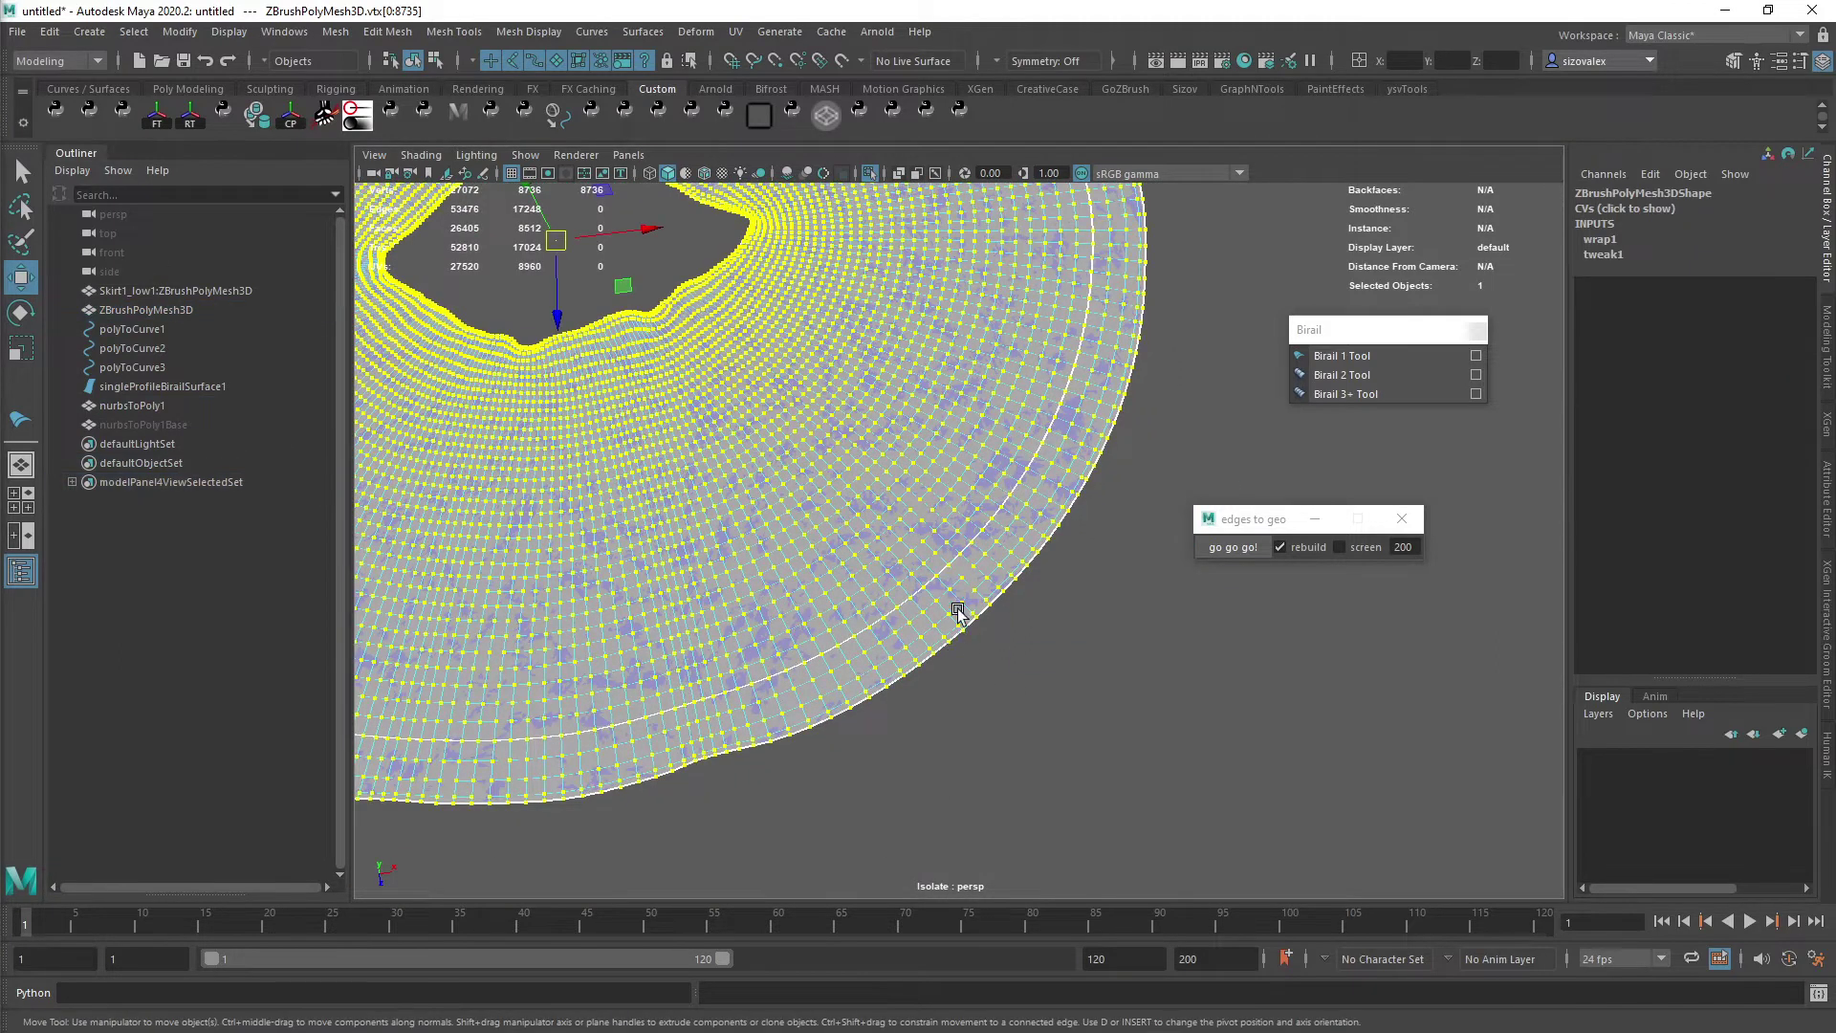
- Pick the vertices at one spot on the outer edge of ZBrushPolyMesh3D and enable soft selection with a reduced falloff
left_click(969, 624)
key("b")
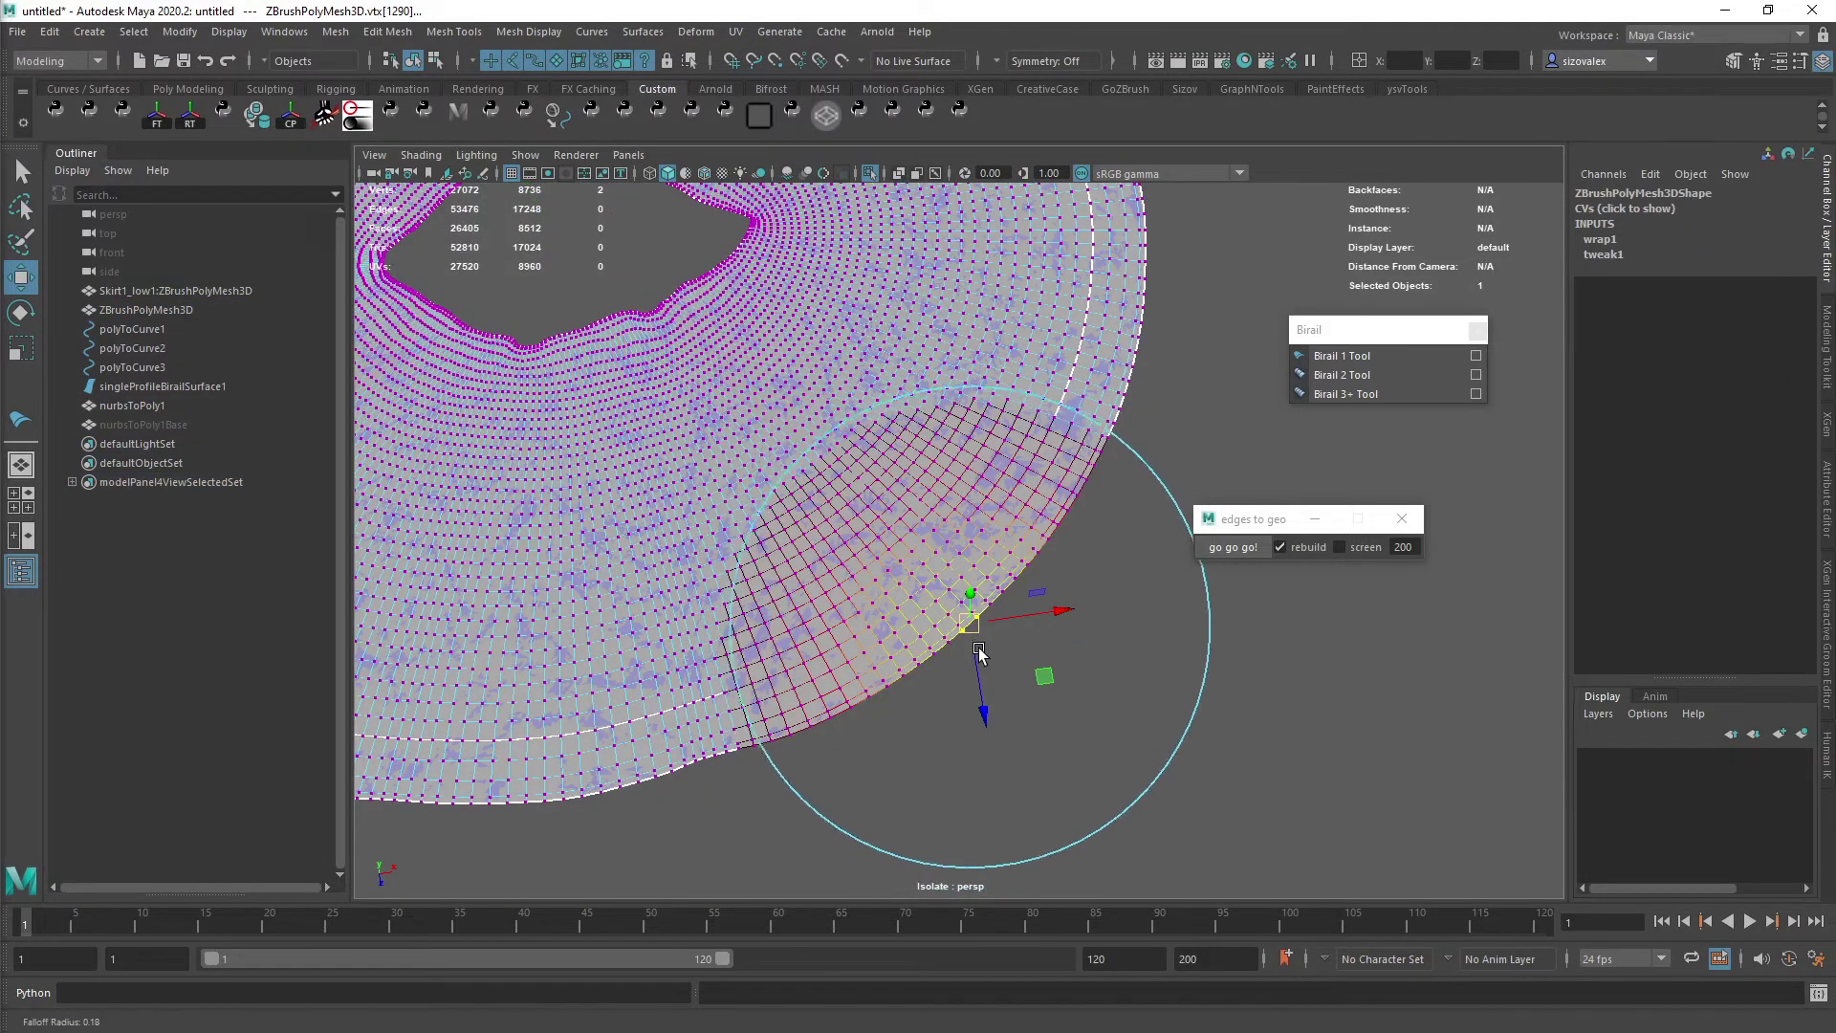
left_click_drag(1037, 660, 1016, 637, "alt")
key("b")
key("b")
key("b")
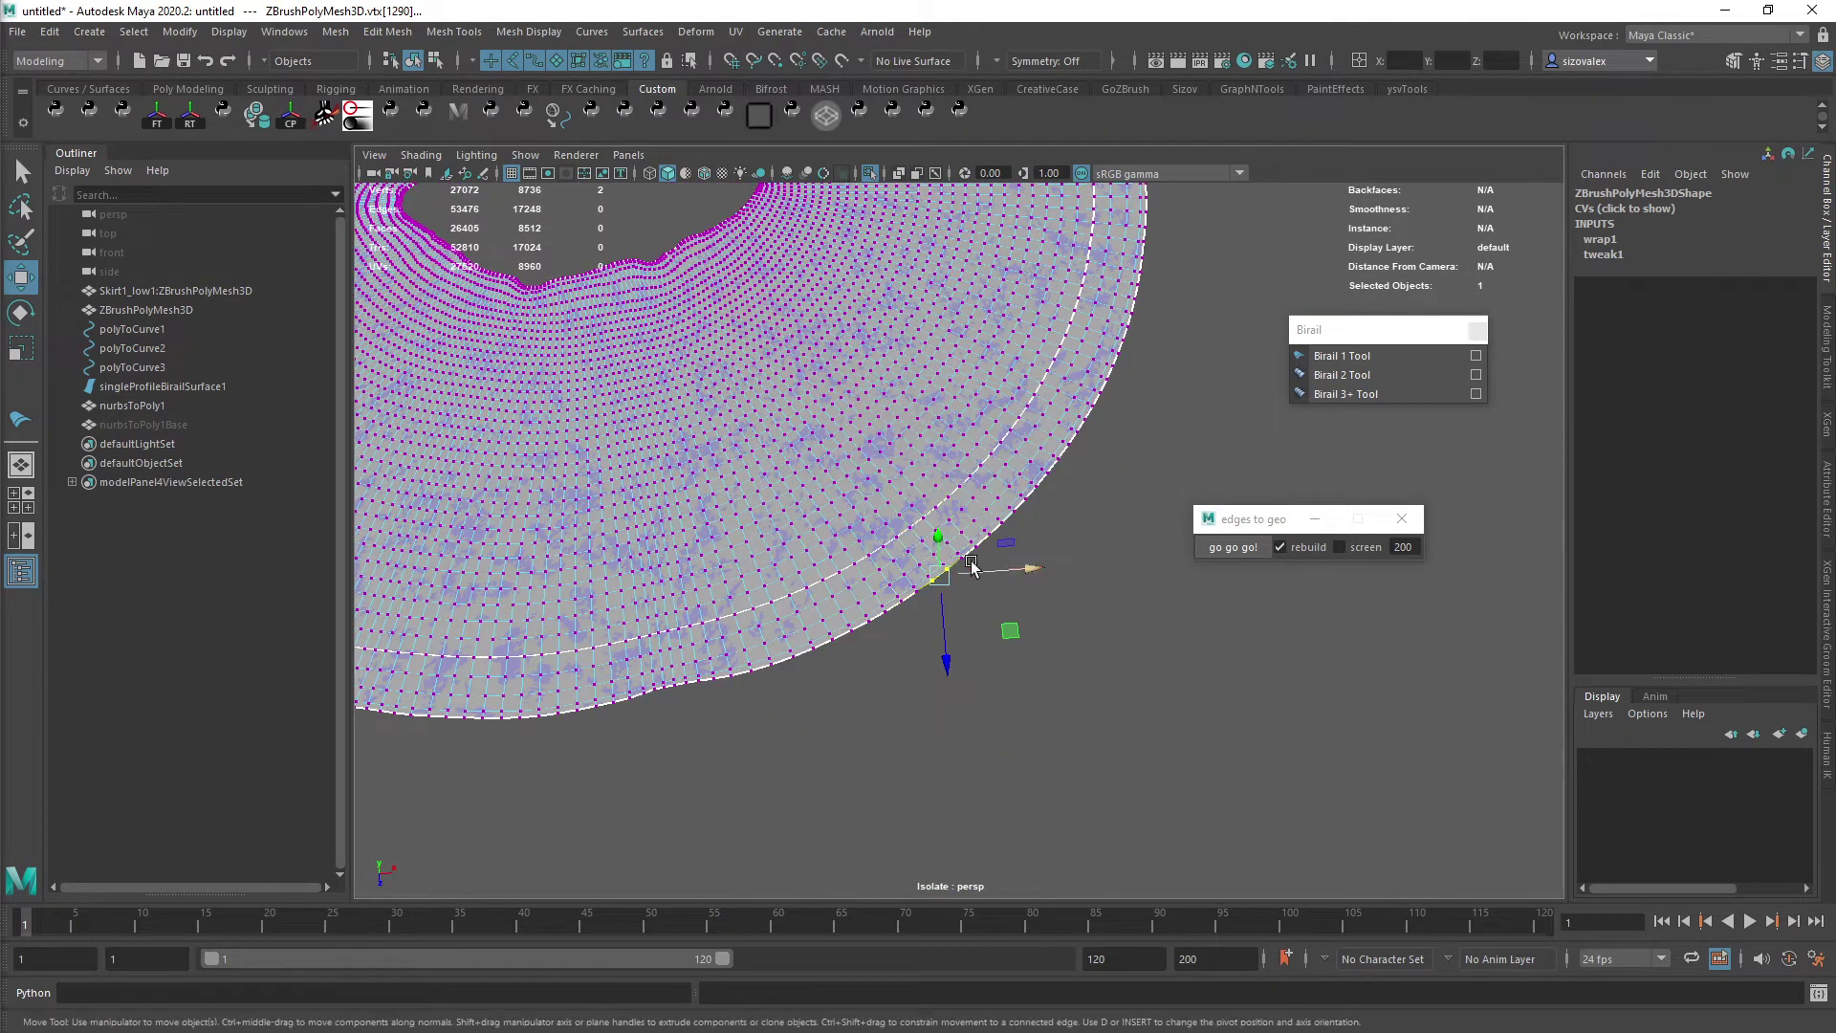
left_click_drag(942, 564, 900, 485, "alt")
scroll(901, 486, "up", 3)
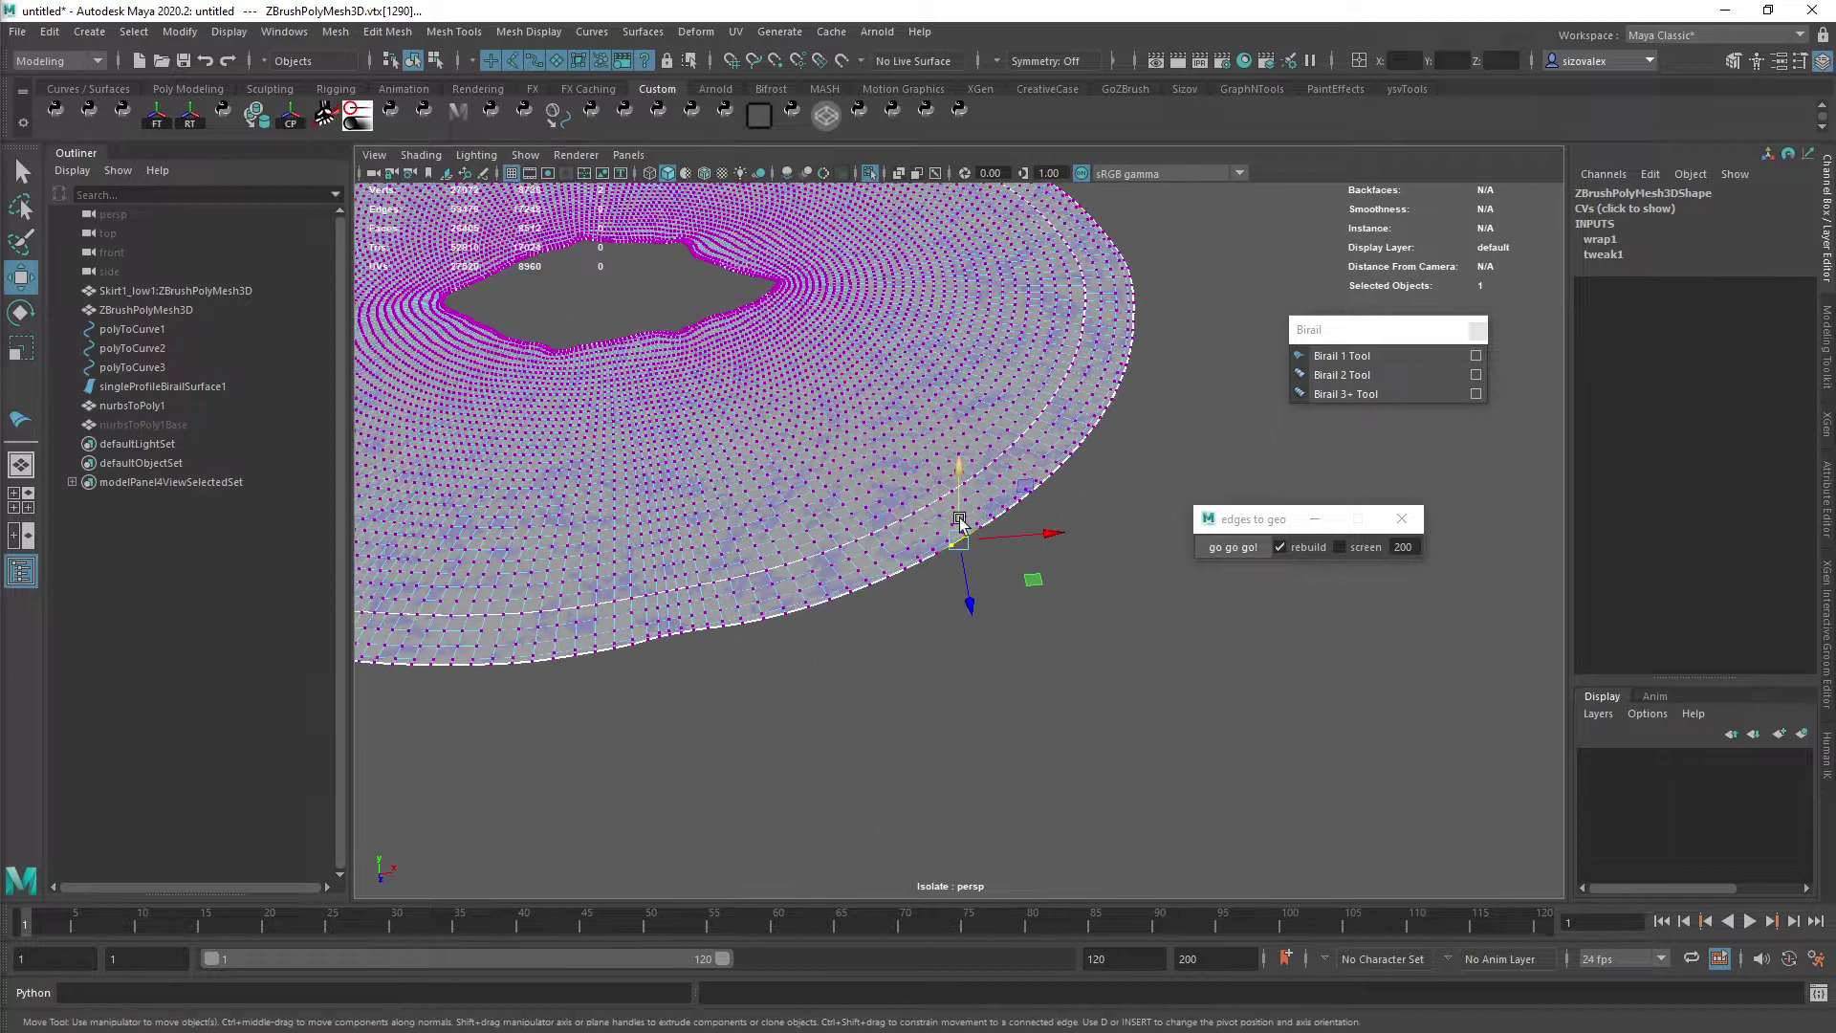
key("b")
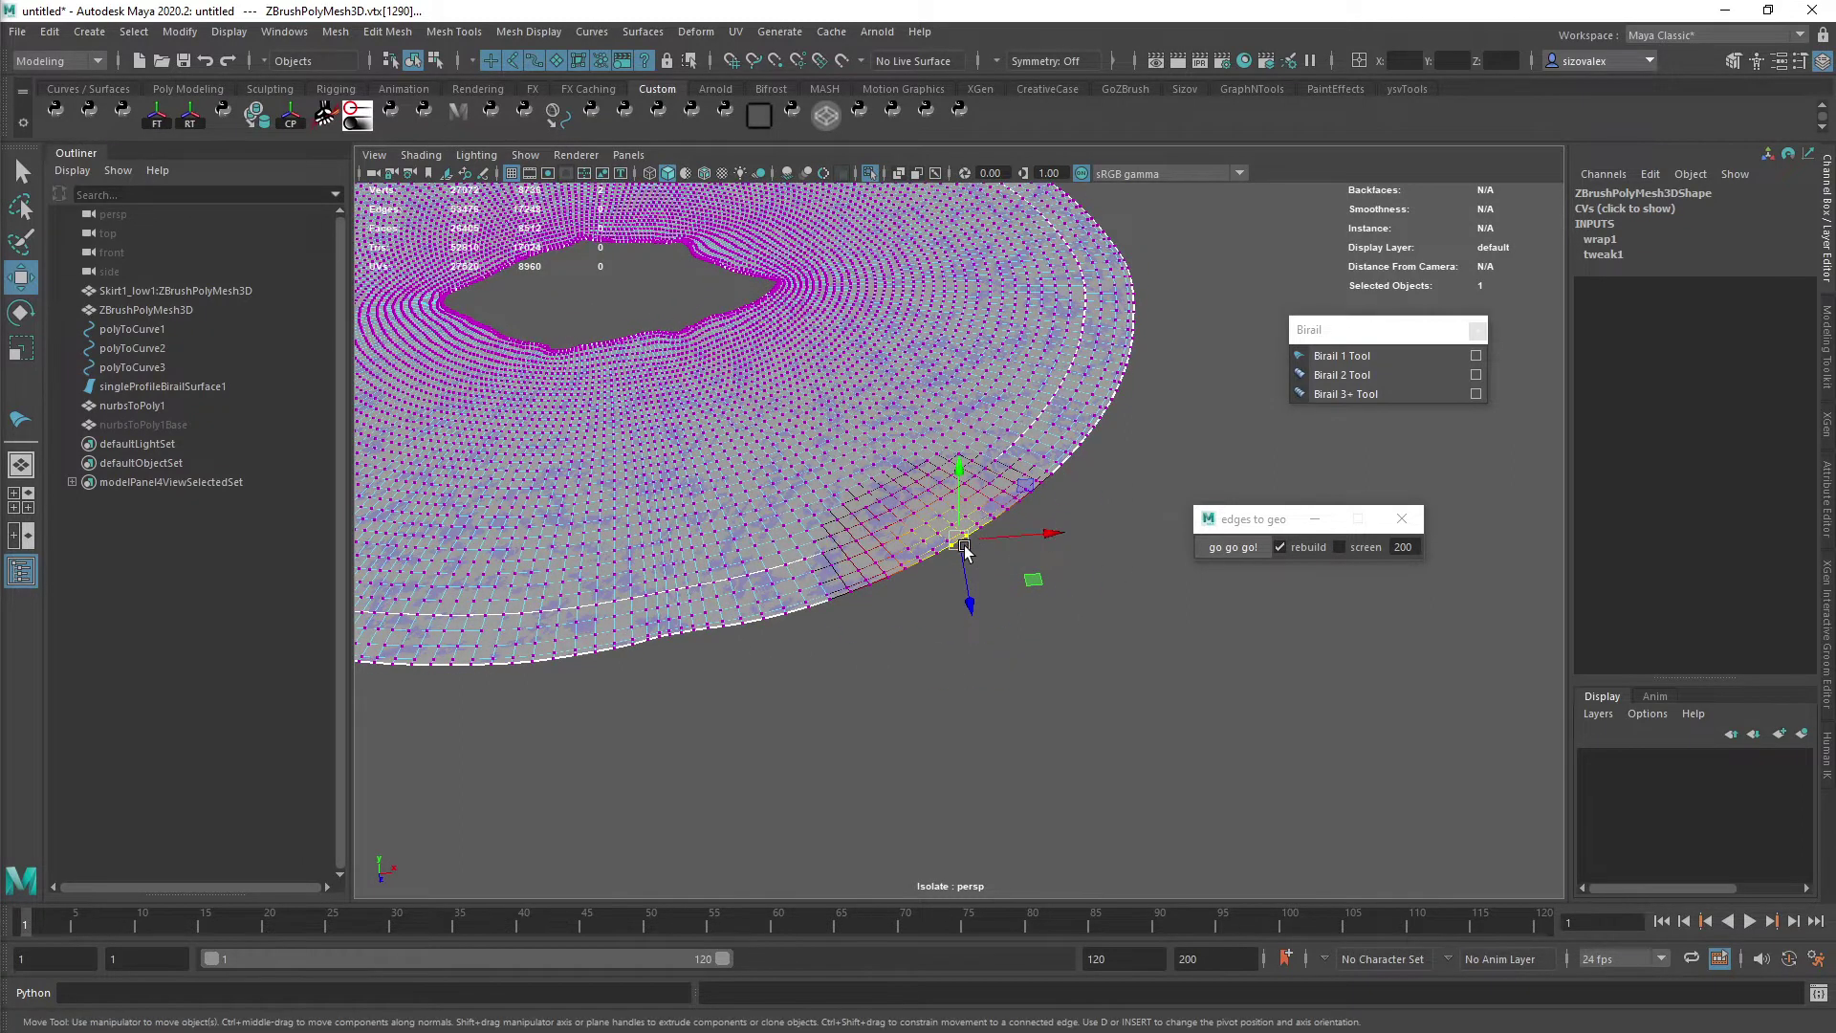
- Try to lift the soft-selected patch on the outer edge and shift it inward
key("d")
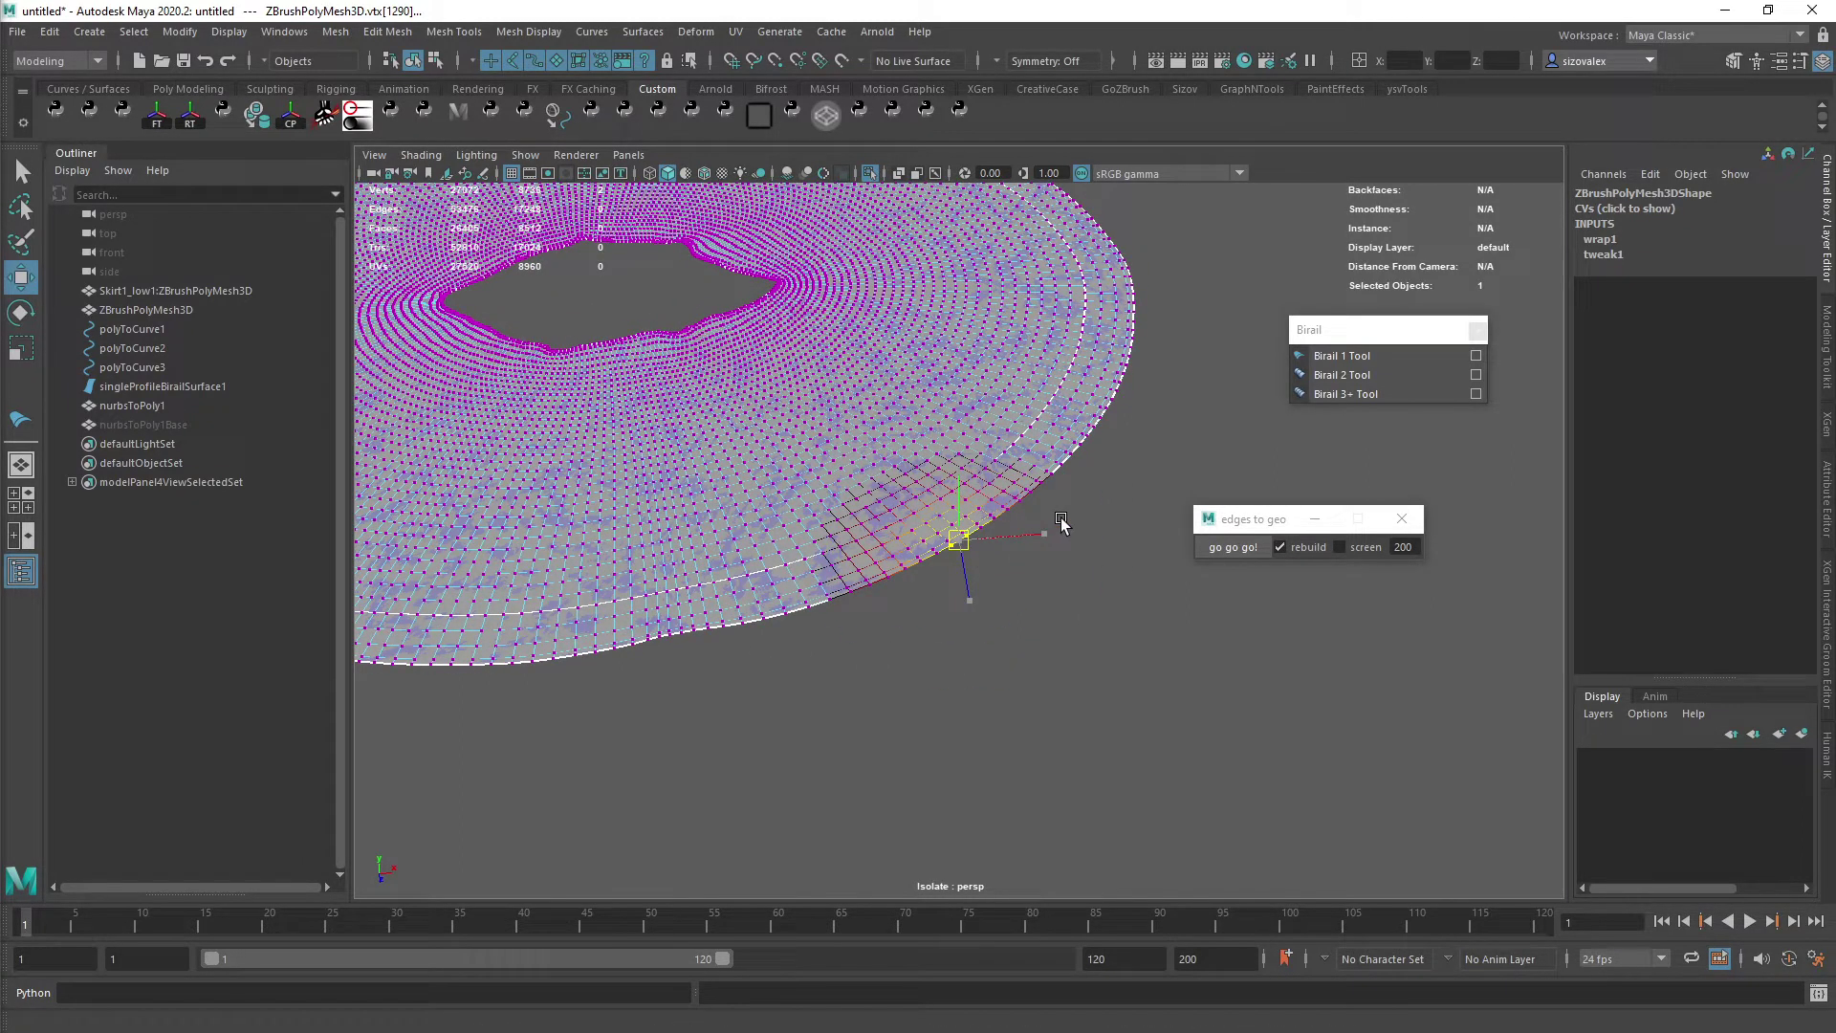
left_click_drag(961, 503, 971, 495)
middle_click_drag(1060, 612, 1047, 590)
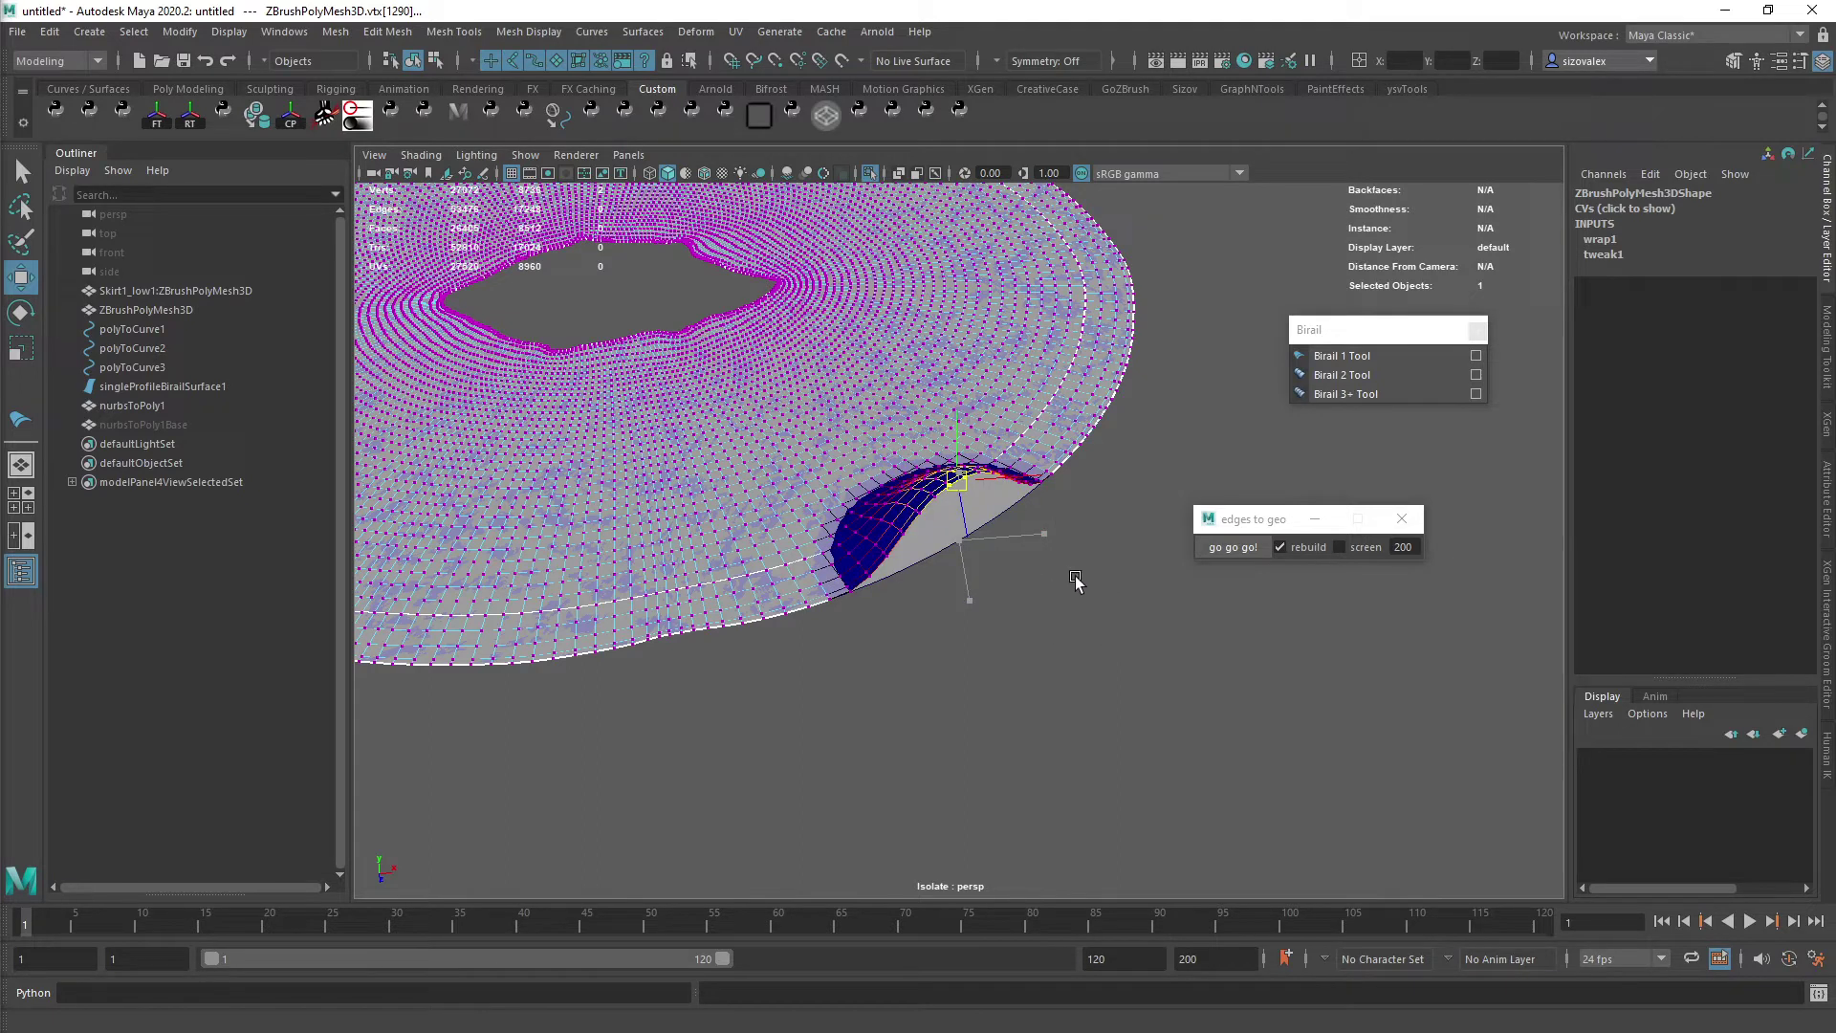
left_click_drag(1074, 578, 1077, 593, "alt")
- Undo the moves of the outer-edge patch along with its soft selection changes and vertex pick
key("ctrl+z")
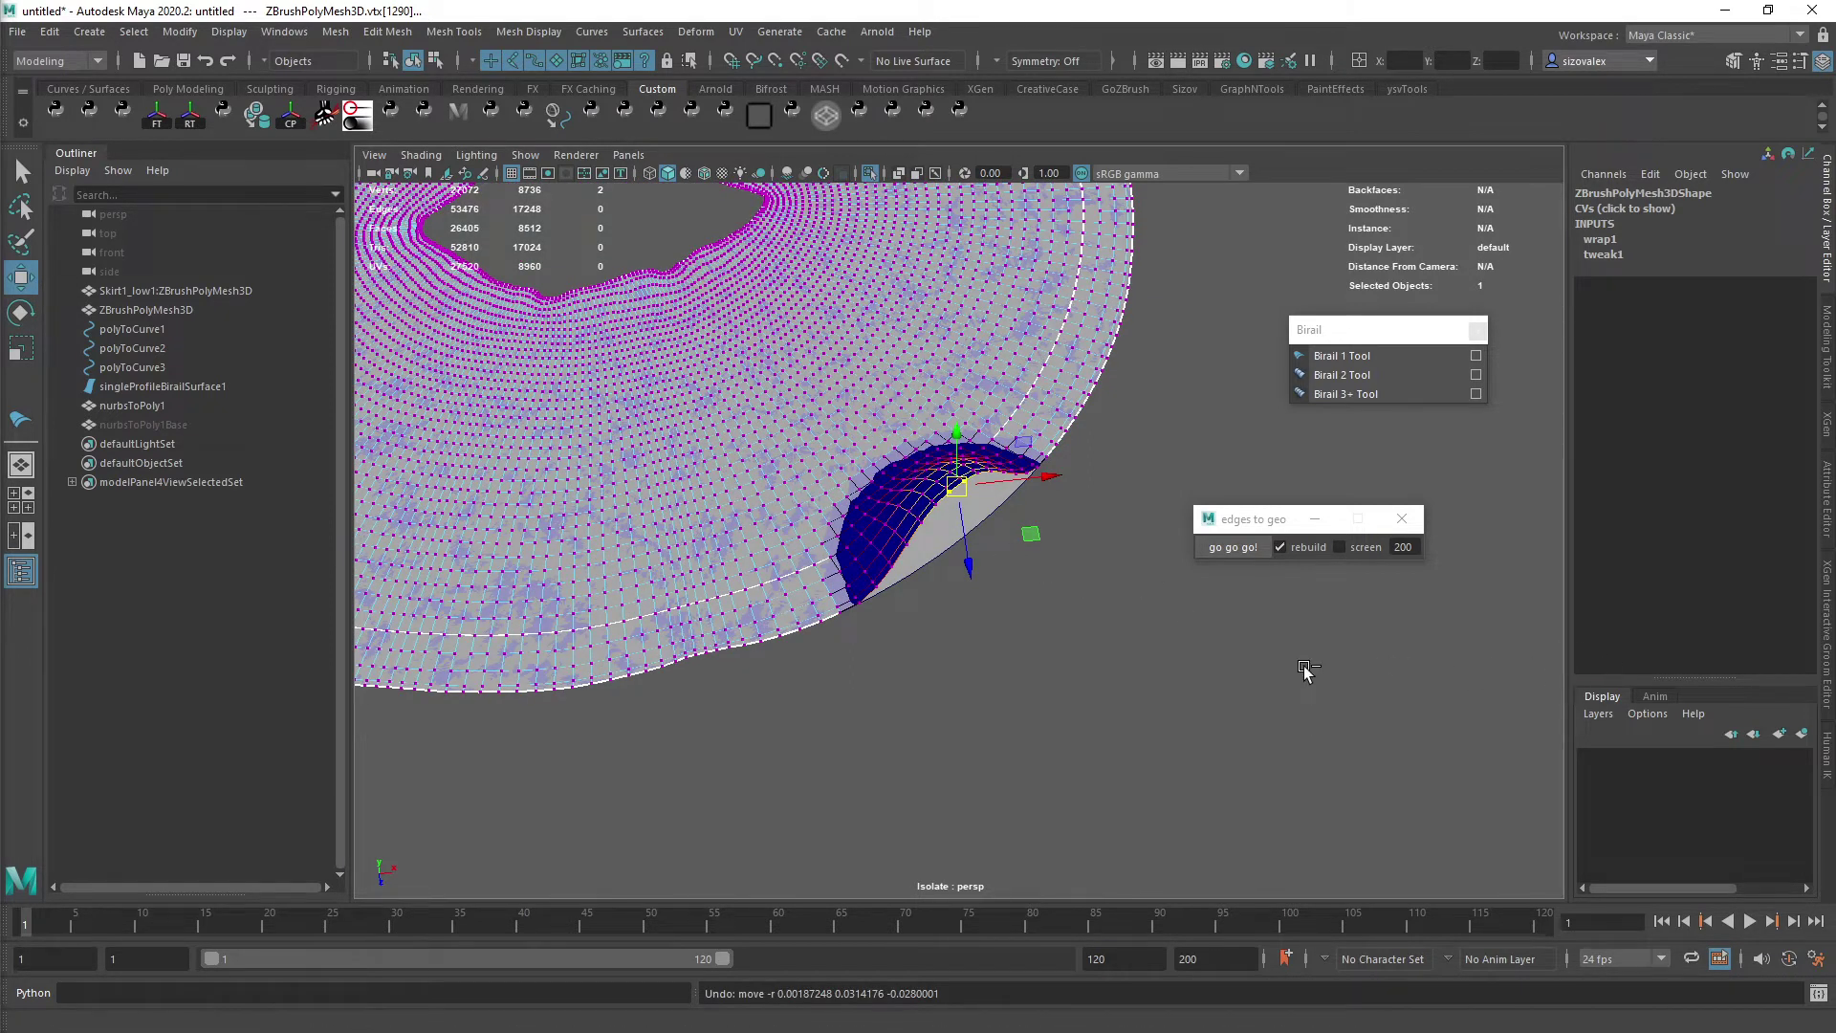
key("ctrl+z")
key("ctrl+z")
key("ctrl+z")
key("ctrl+z")
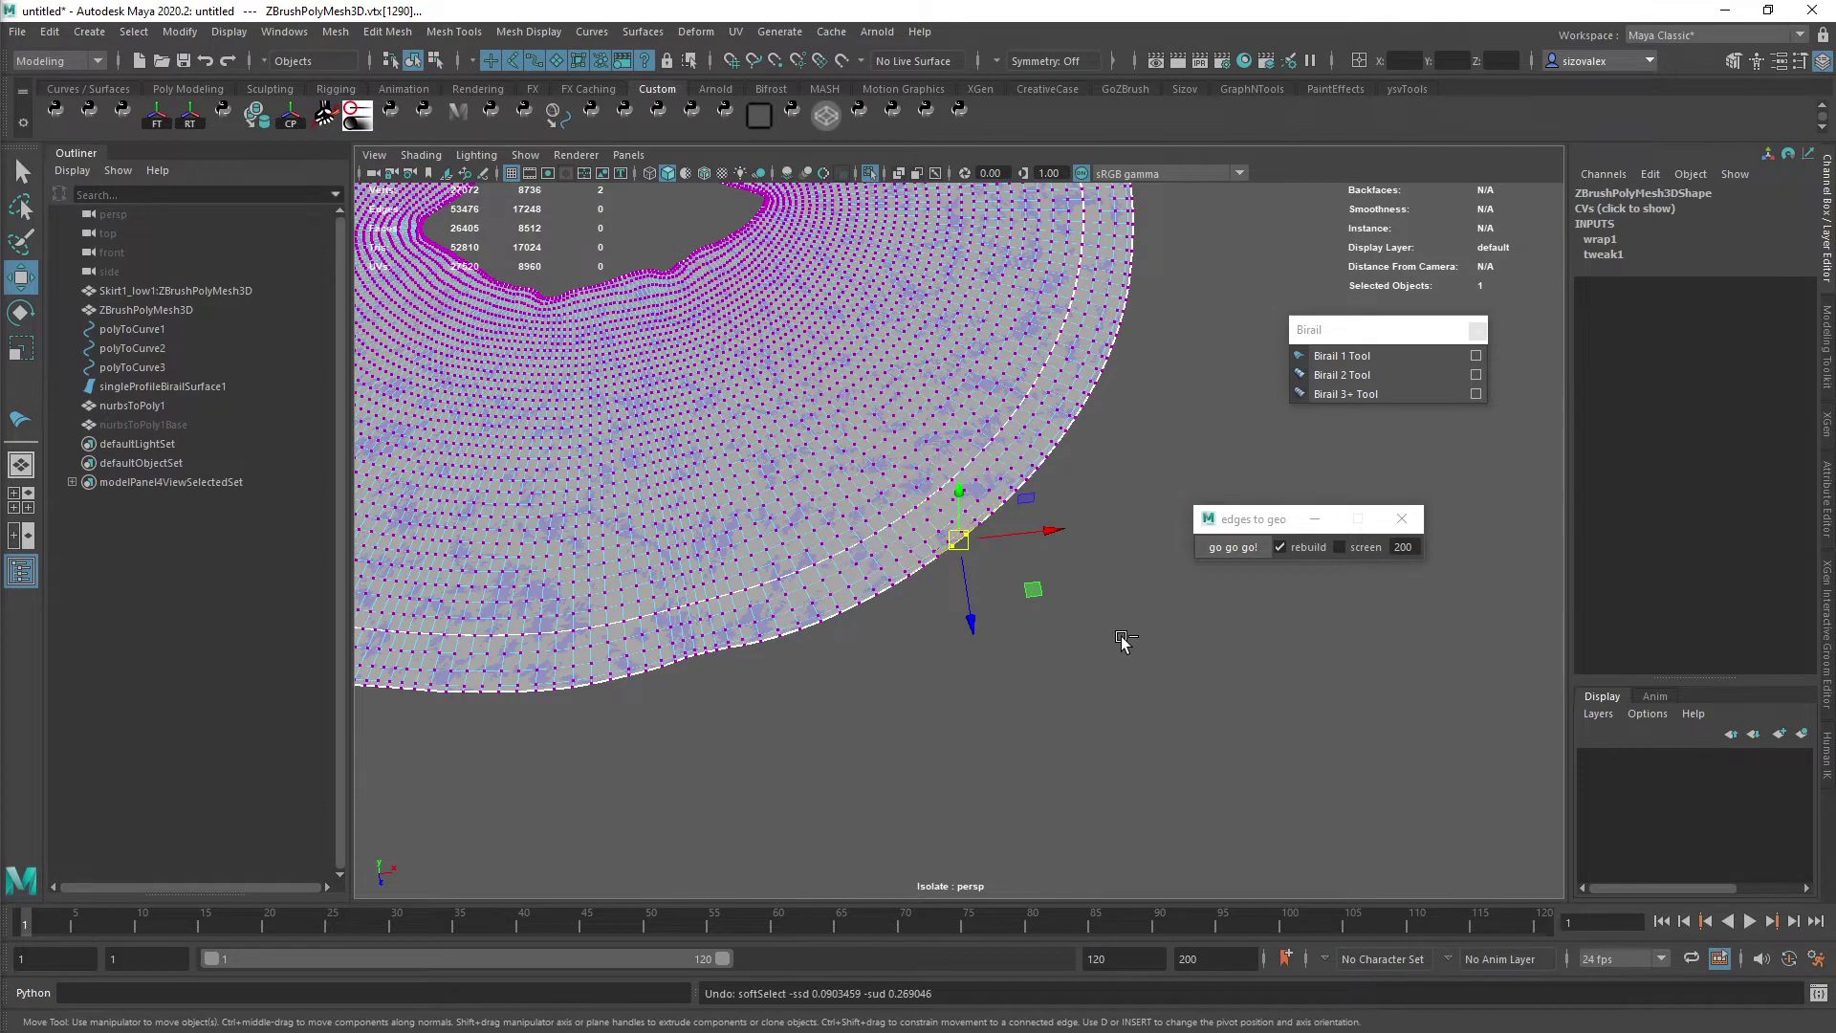
key("ctrl+z")
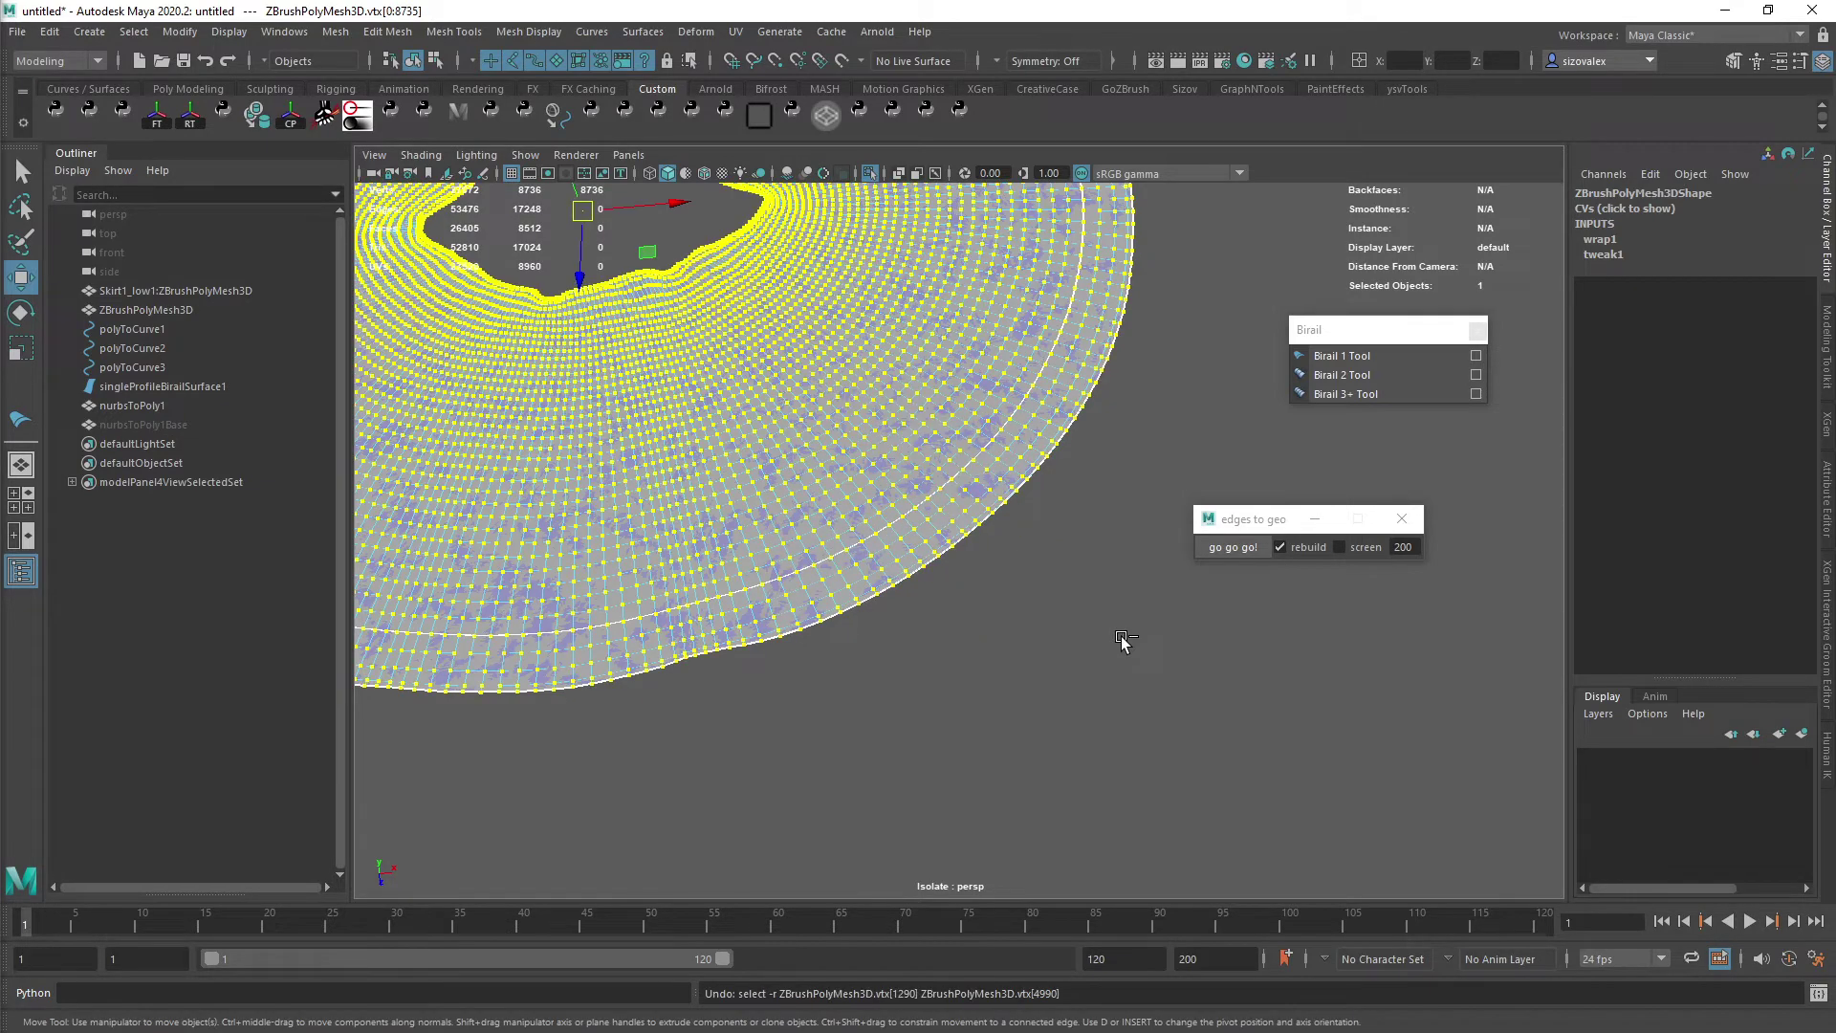
right_click_drag(1124, 641, 979, 572, "alt")
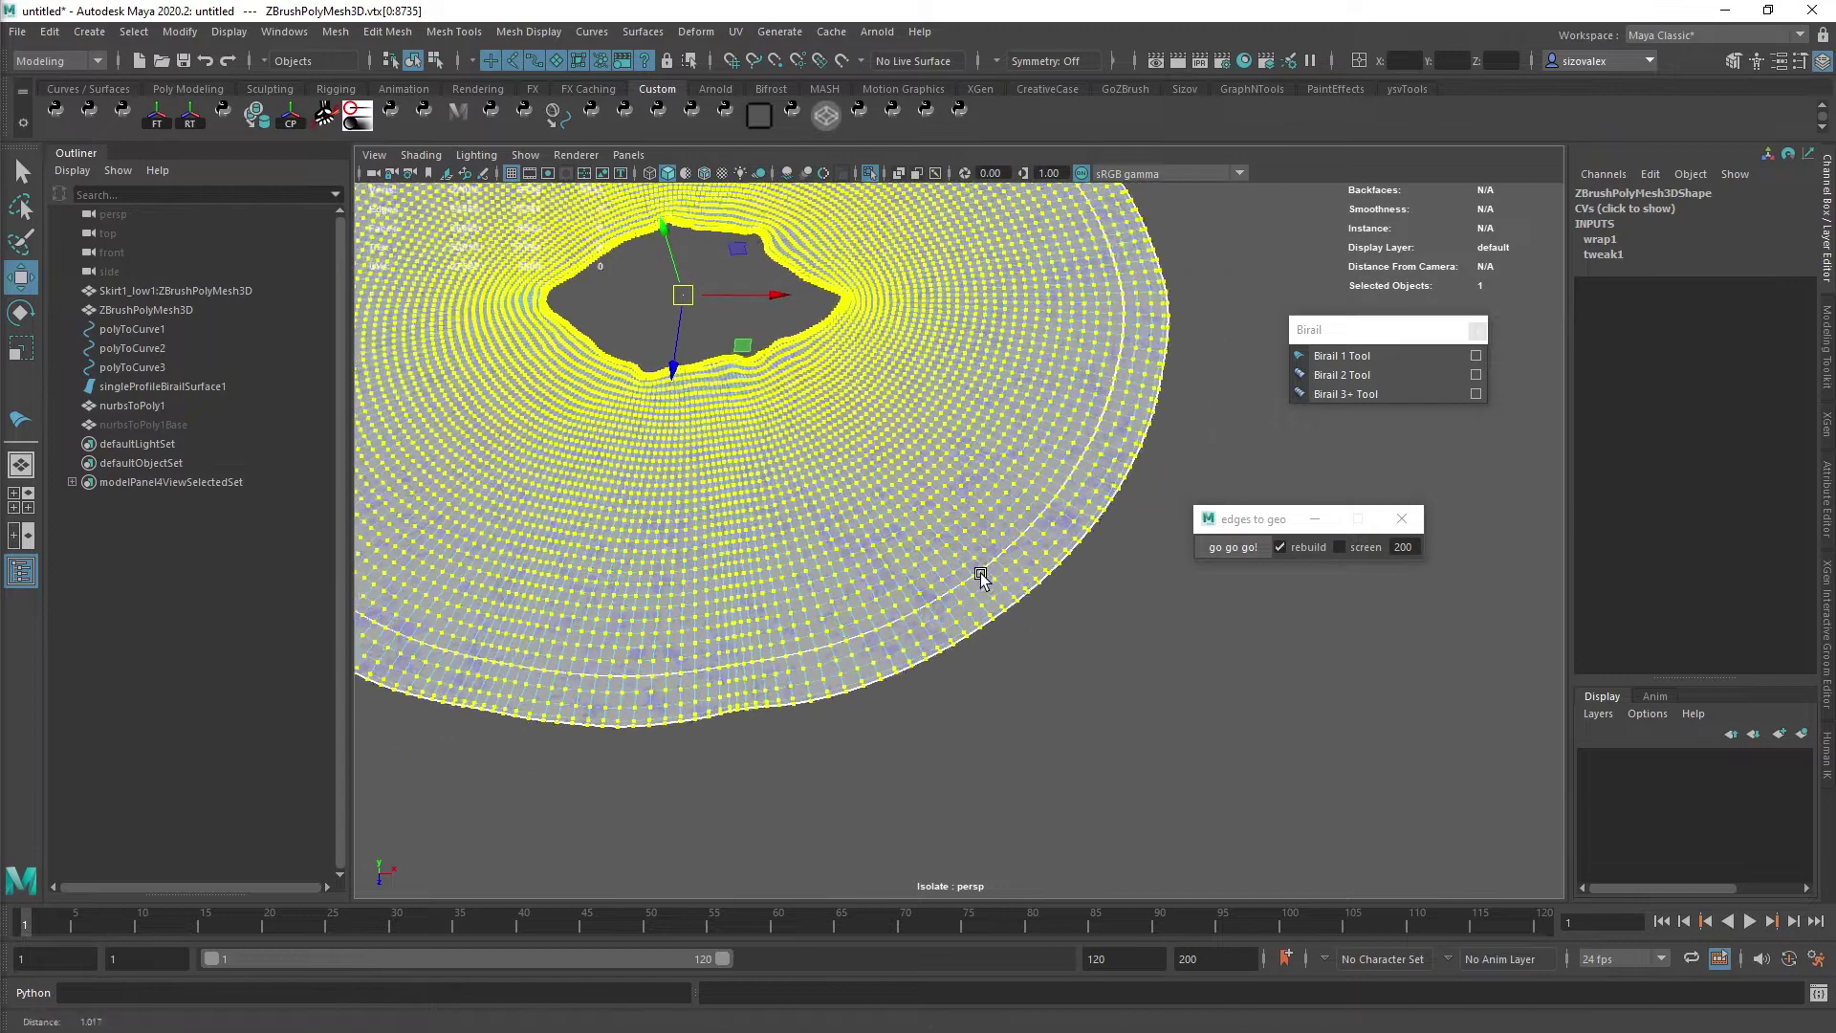
- Undo the Wrap deformer on ZBrushPolyMesh3D together with its vertex selection
middle_click_drag(979, 572, 977, 622, "alt")
left_click_drag(995, 624, 1016, 657, "alt")
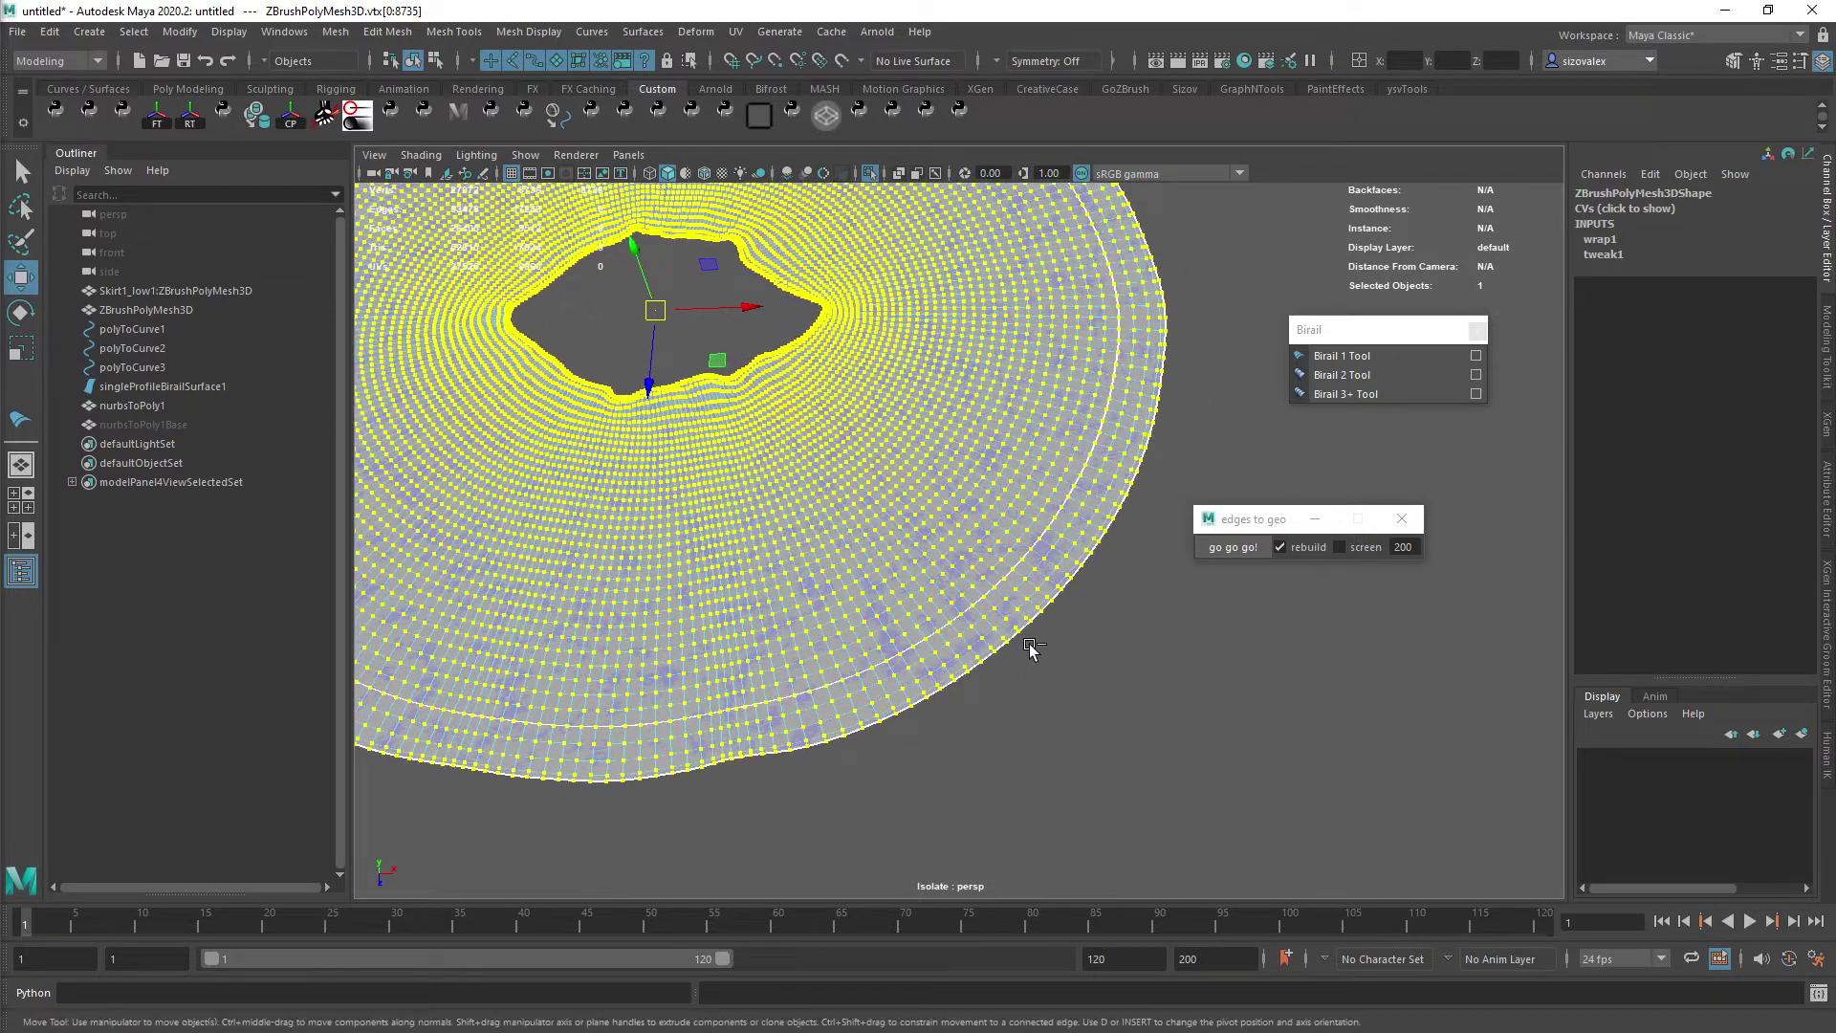
key("ctrl+z")
key("ctrl+z")
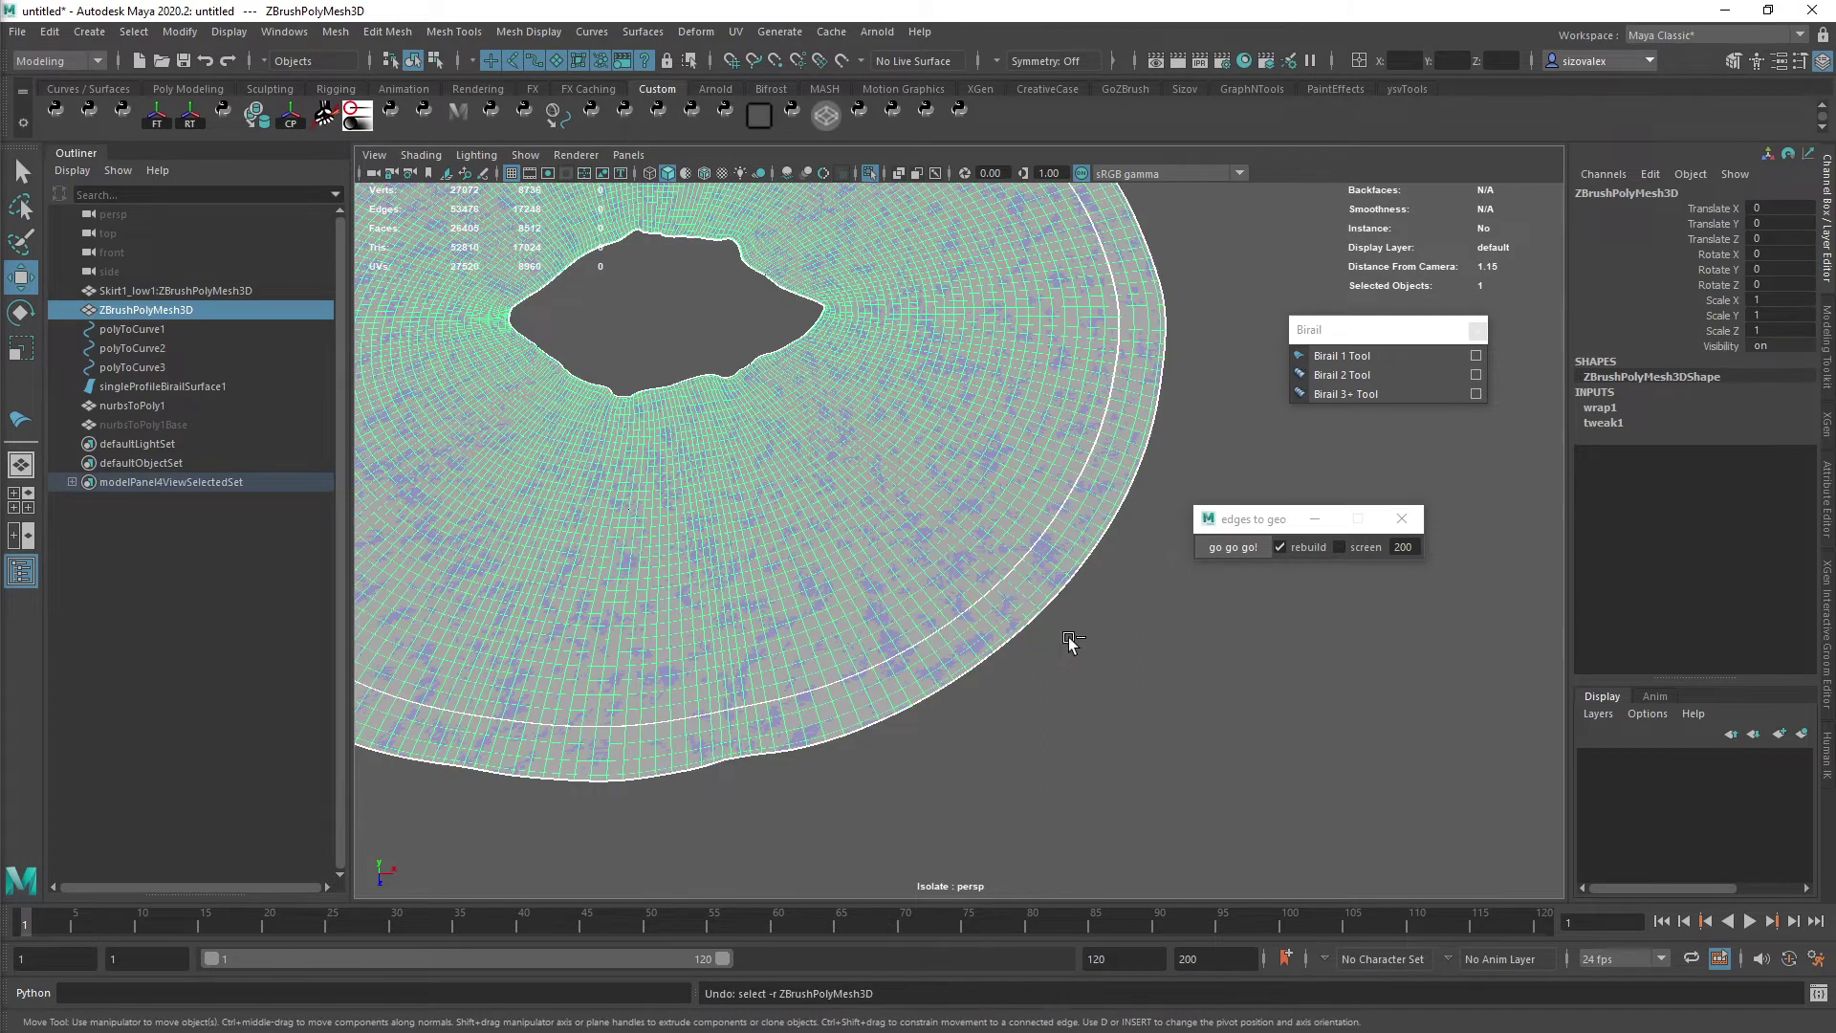
key("ctrl+z")
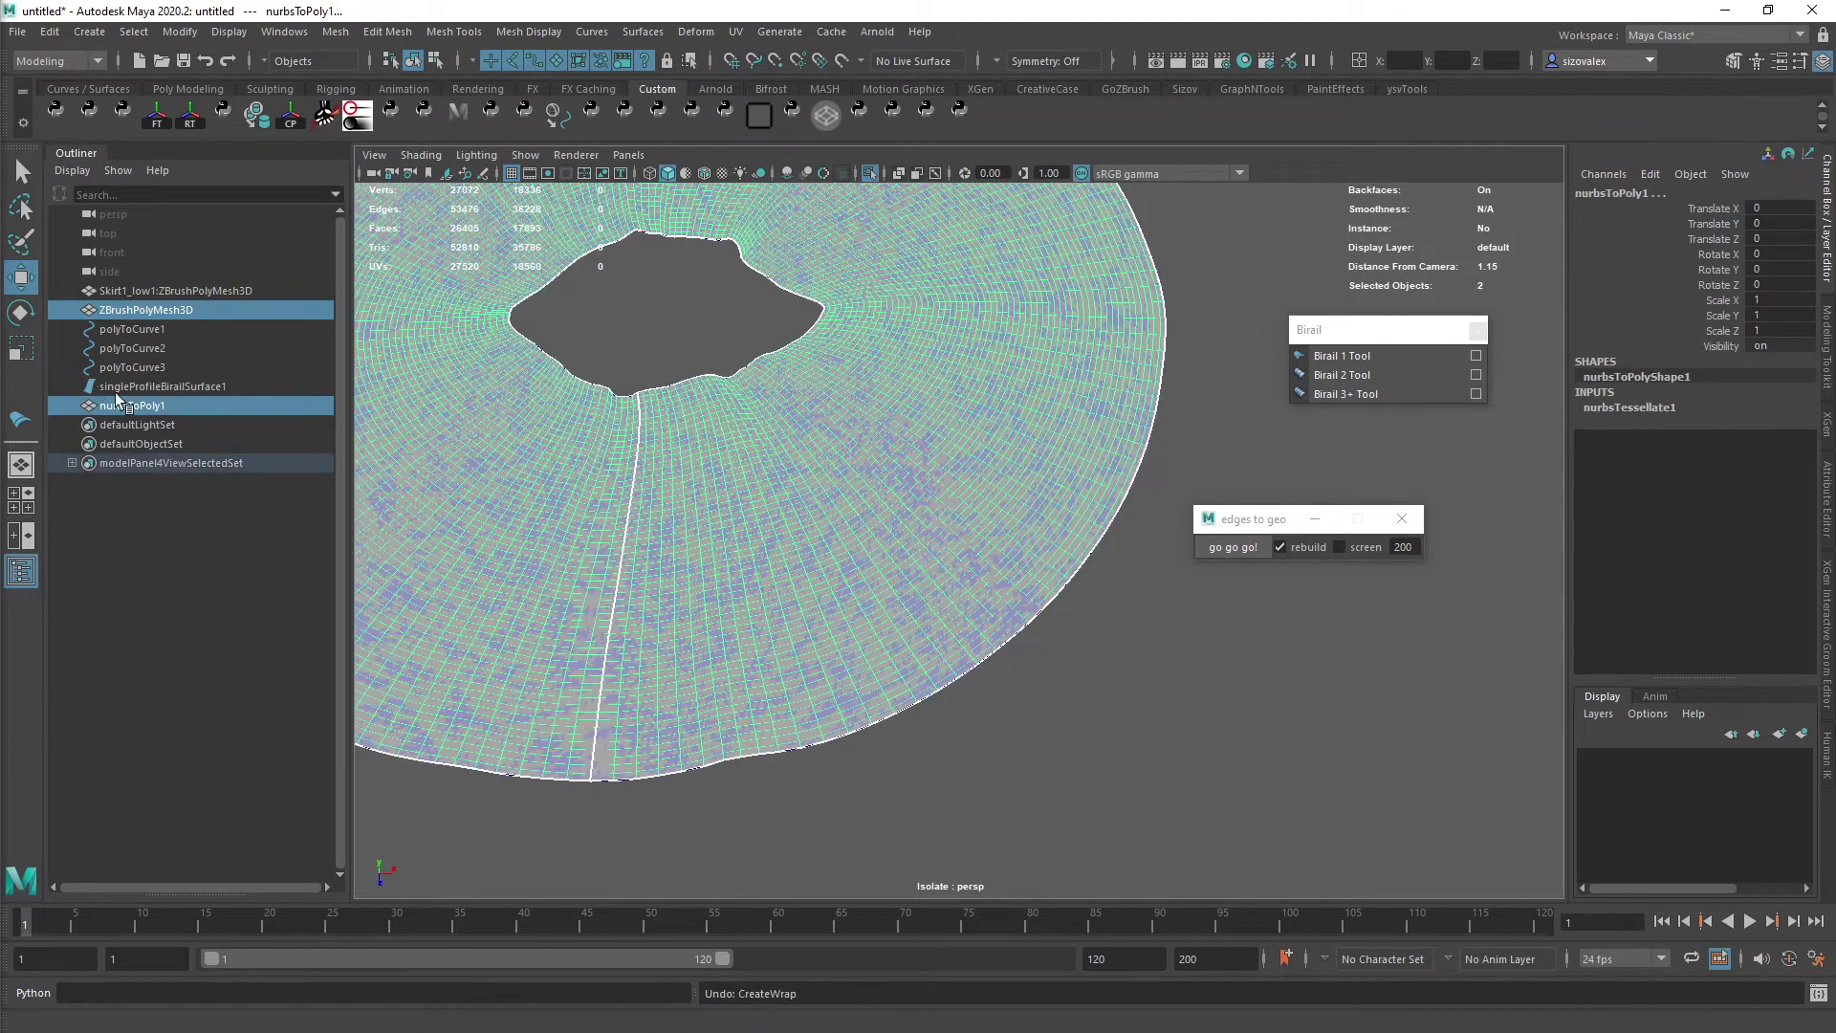
- Delete the construction history of singleProfileBirailSurface1
left_click(150, 390)
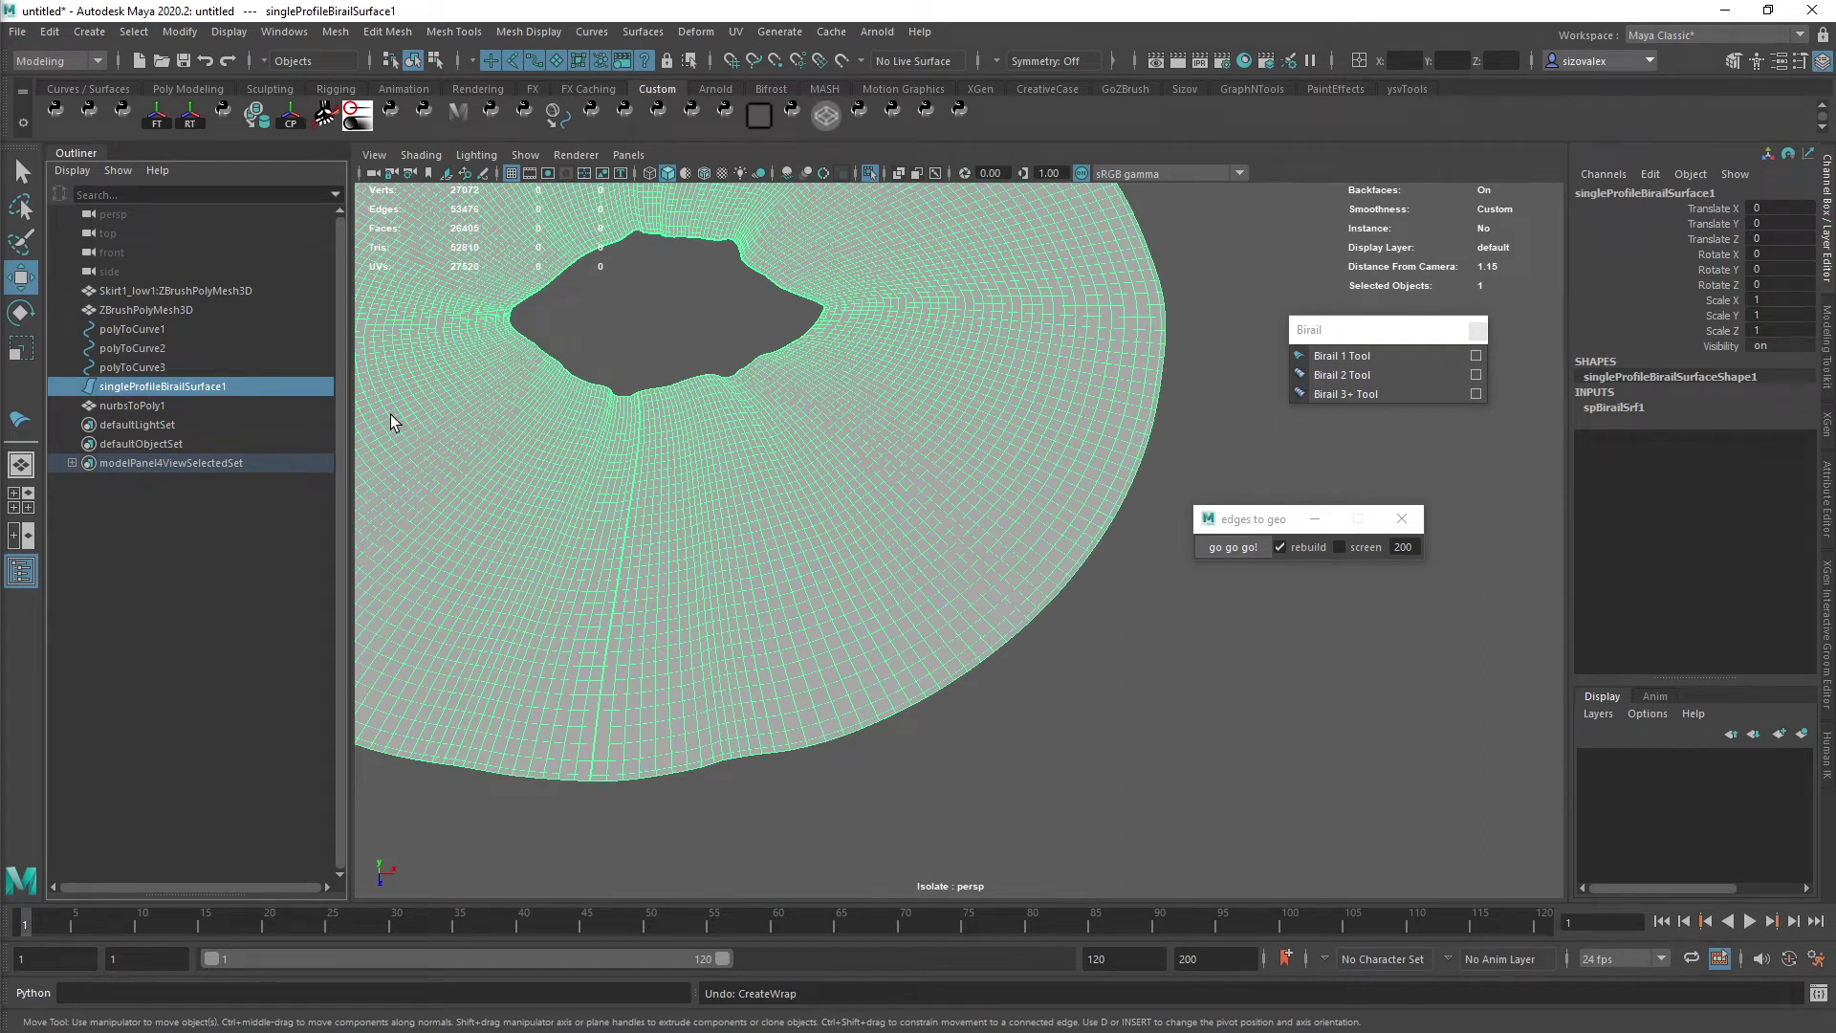
key("alt+shift+d")
middle_click_drag(679, 469, 853, 453, "alt")
right_click_drag(853, 454, 934, 566, "alt")
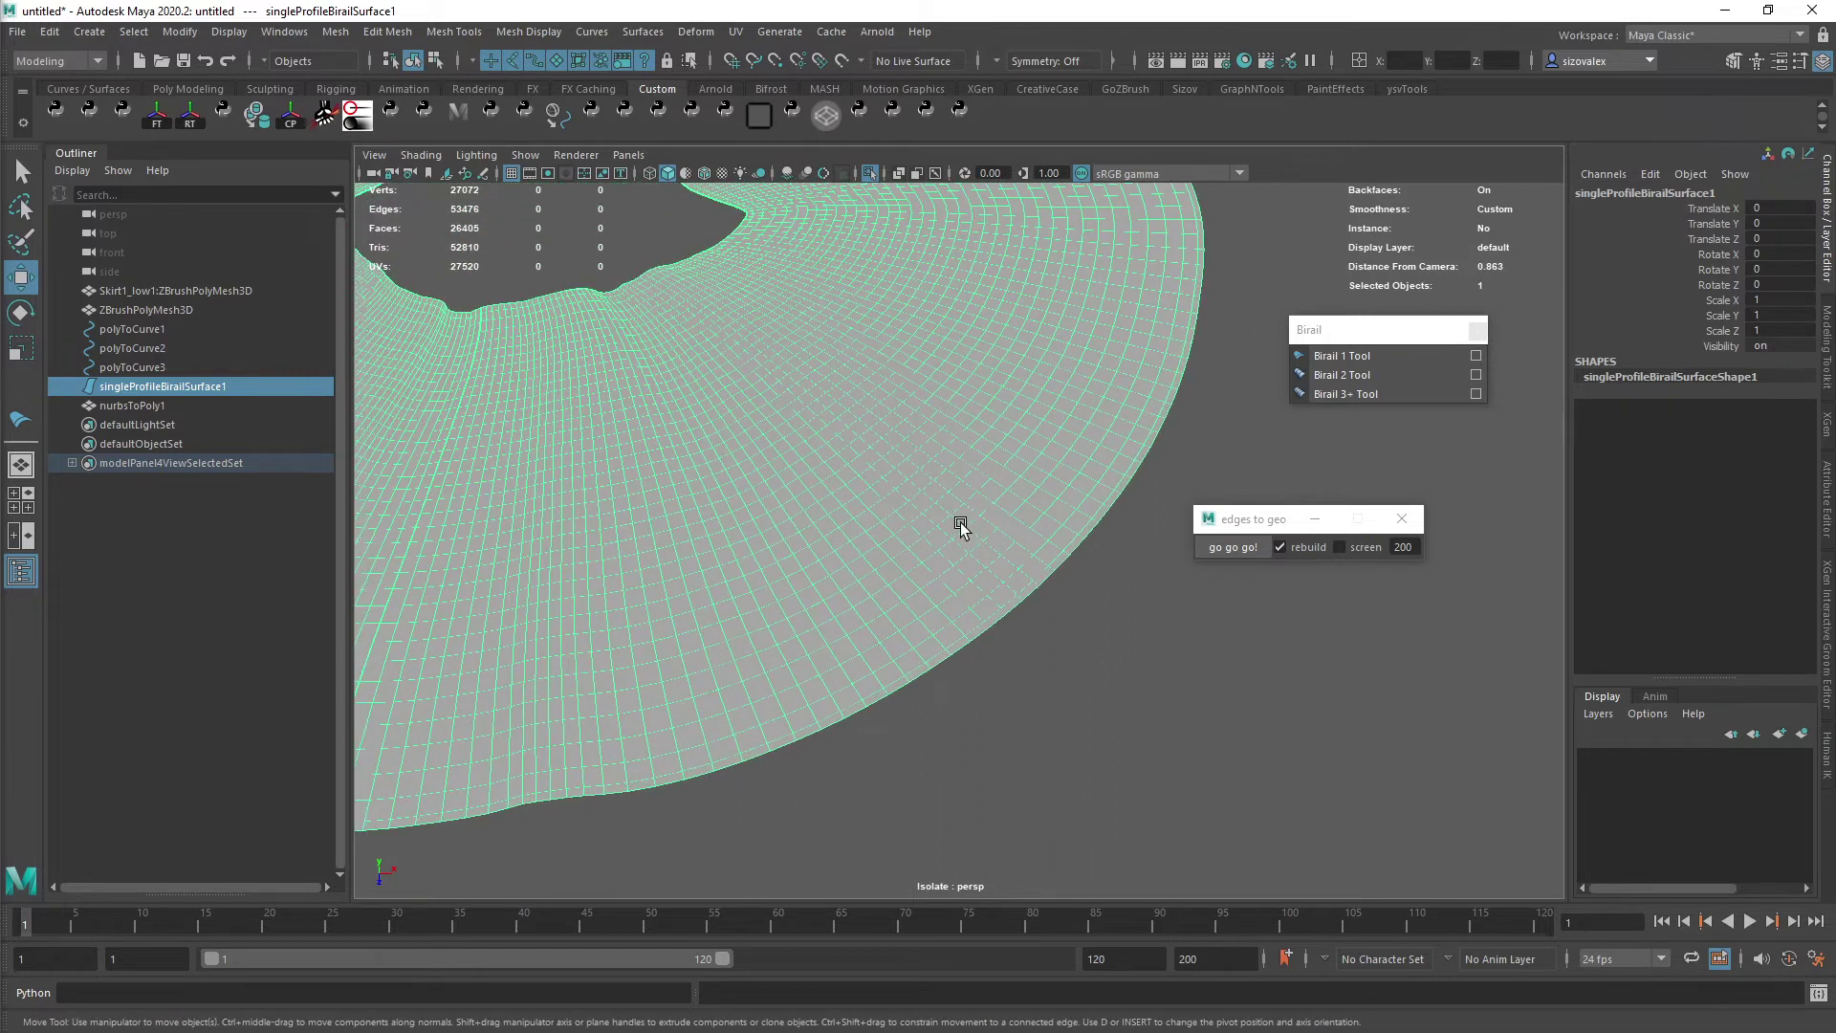
left_click_drag(888, 493, 887, 483, "alt")
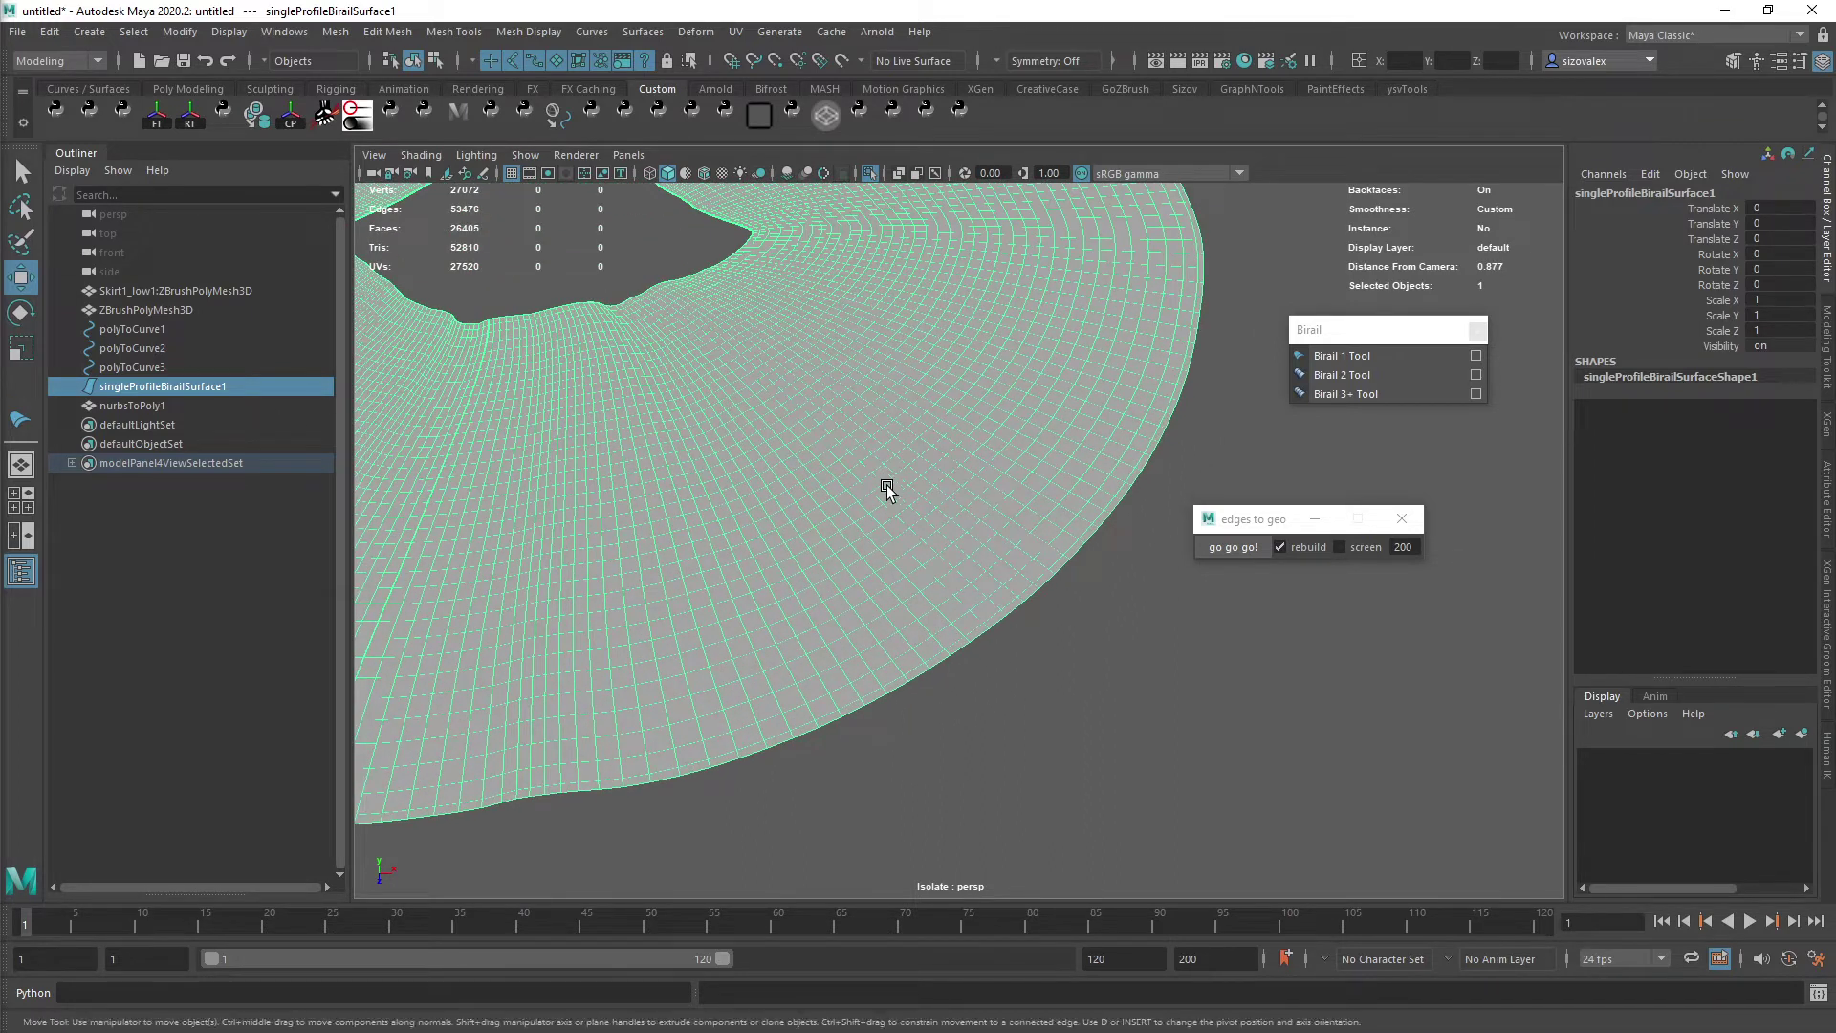
- Apply a Wrap deformer to nurbsToPoly1 with ZBrushPolyMesh3D as the influence
left_click(157, 404)
left_click(182, 307, "ctrl")
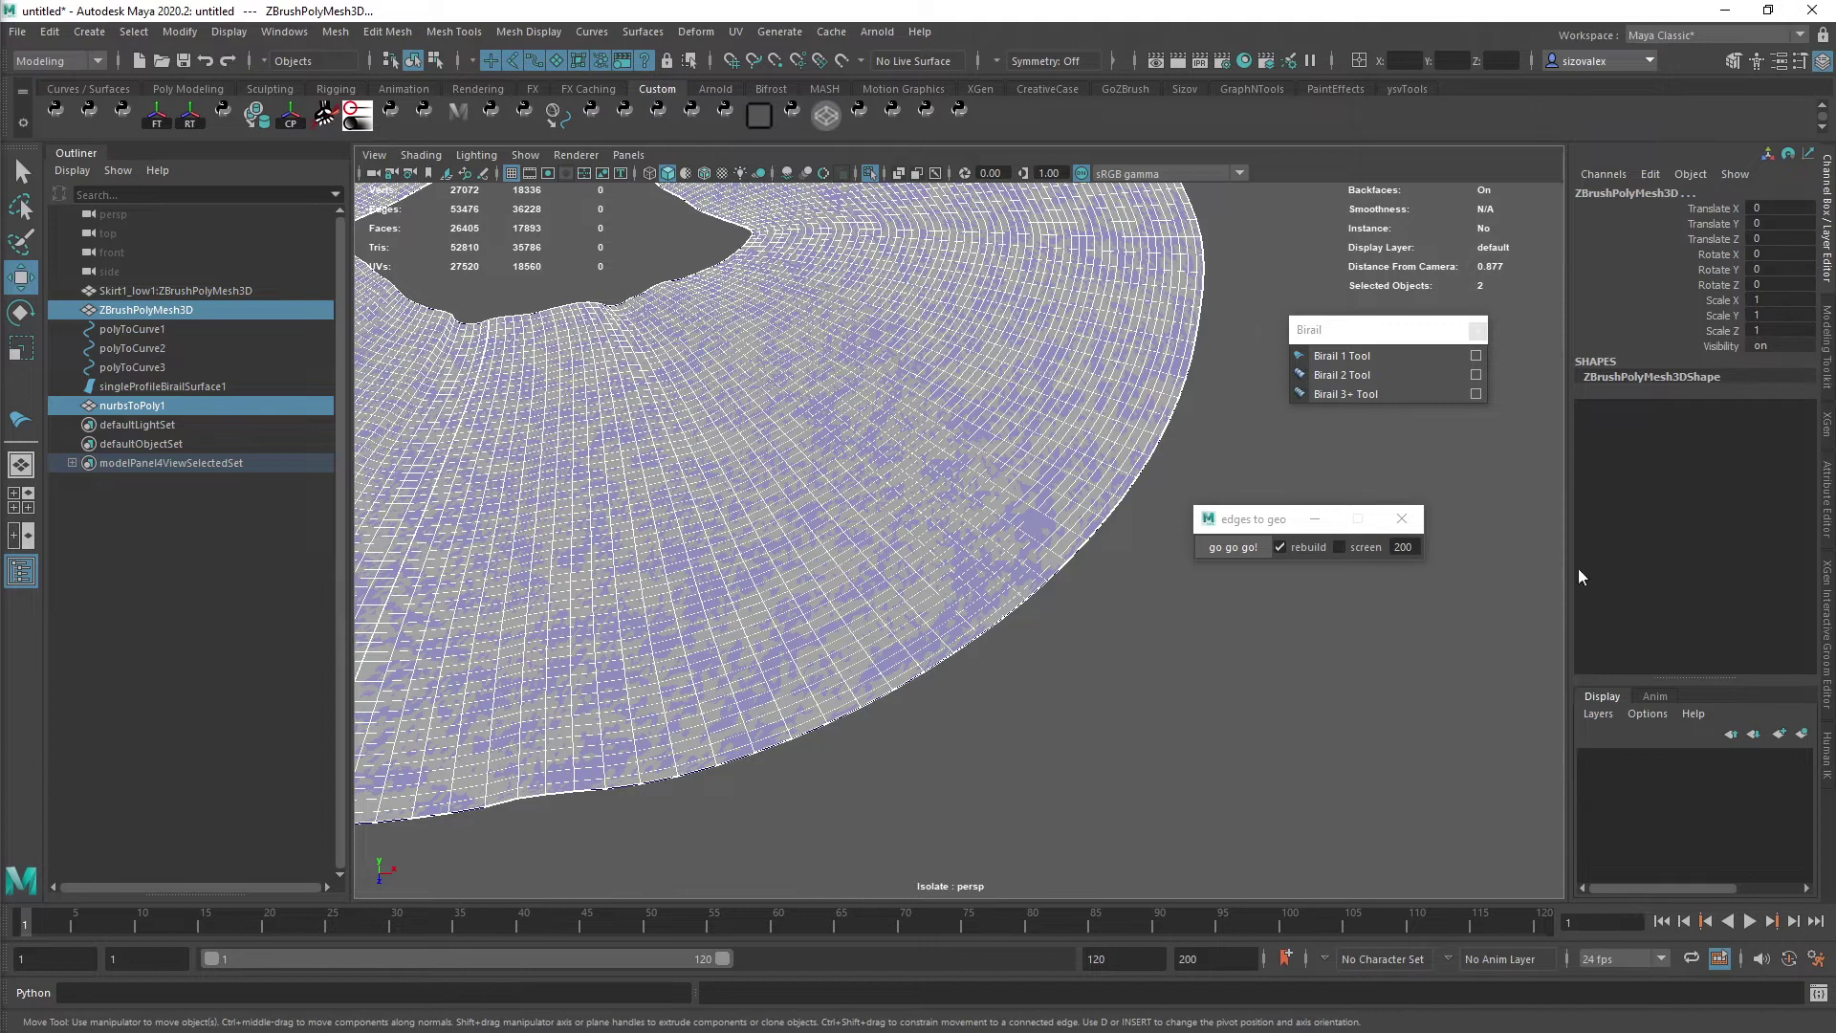
scroll(1192, 667, "up", 1)
key("space")
left_click(1084, 627)
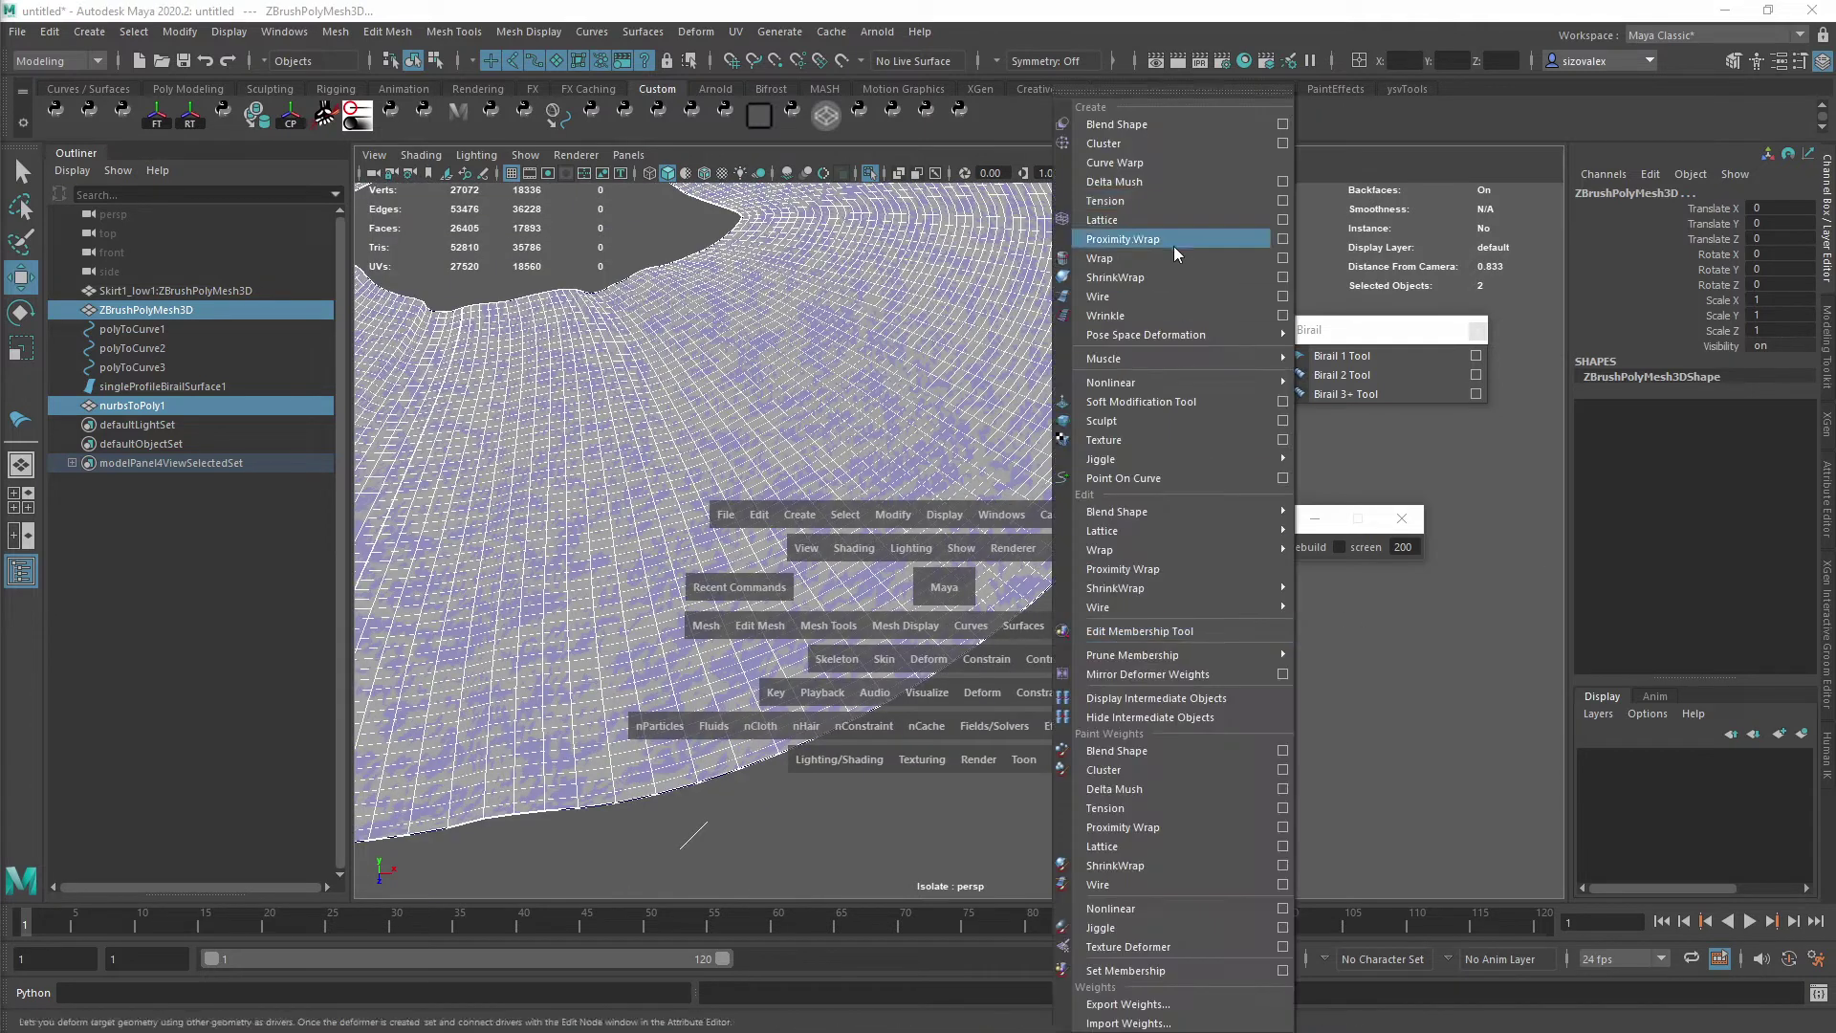
left_click(1162, 252)
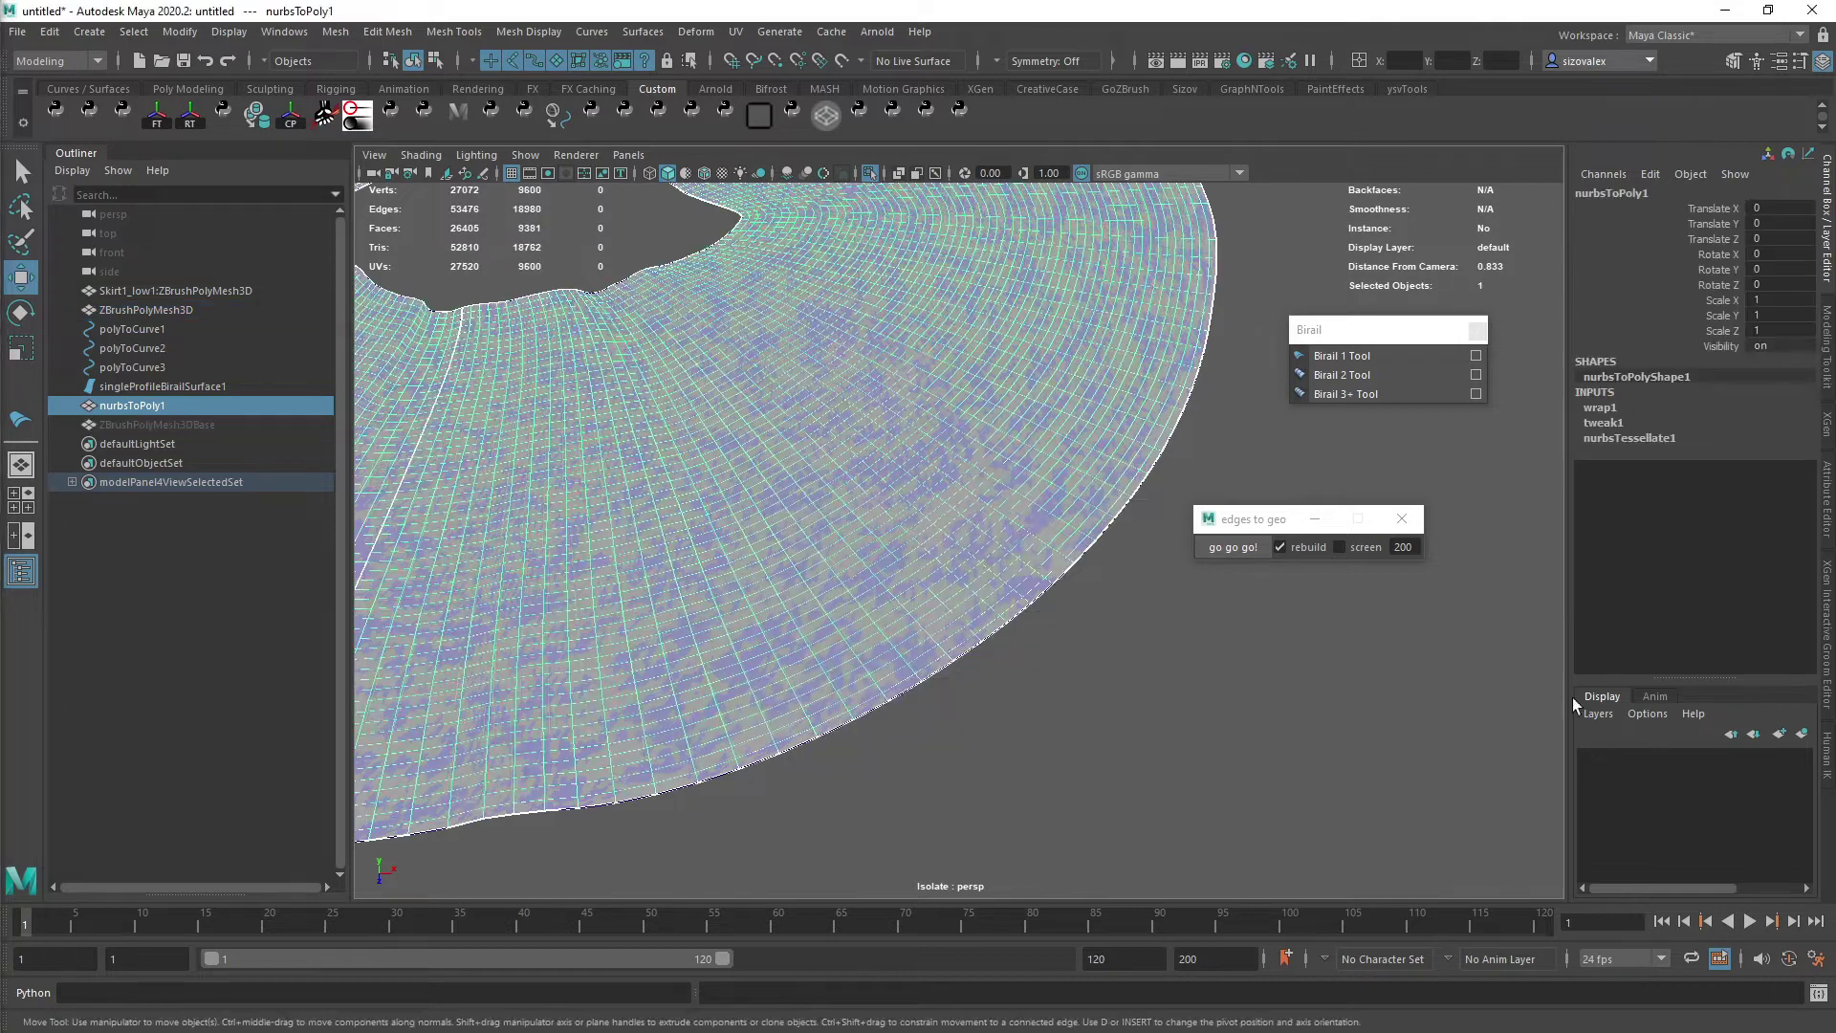
- Convert ZBrushPolyMesh3D to vertices, pick a few on its outer edge and enable soft selection
scroll(1078, 644, "up", 12)
scroll(880, 588, "down", 9)
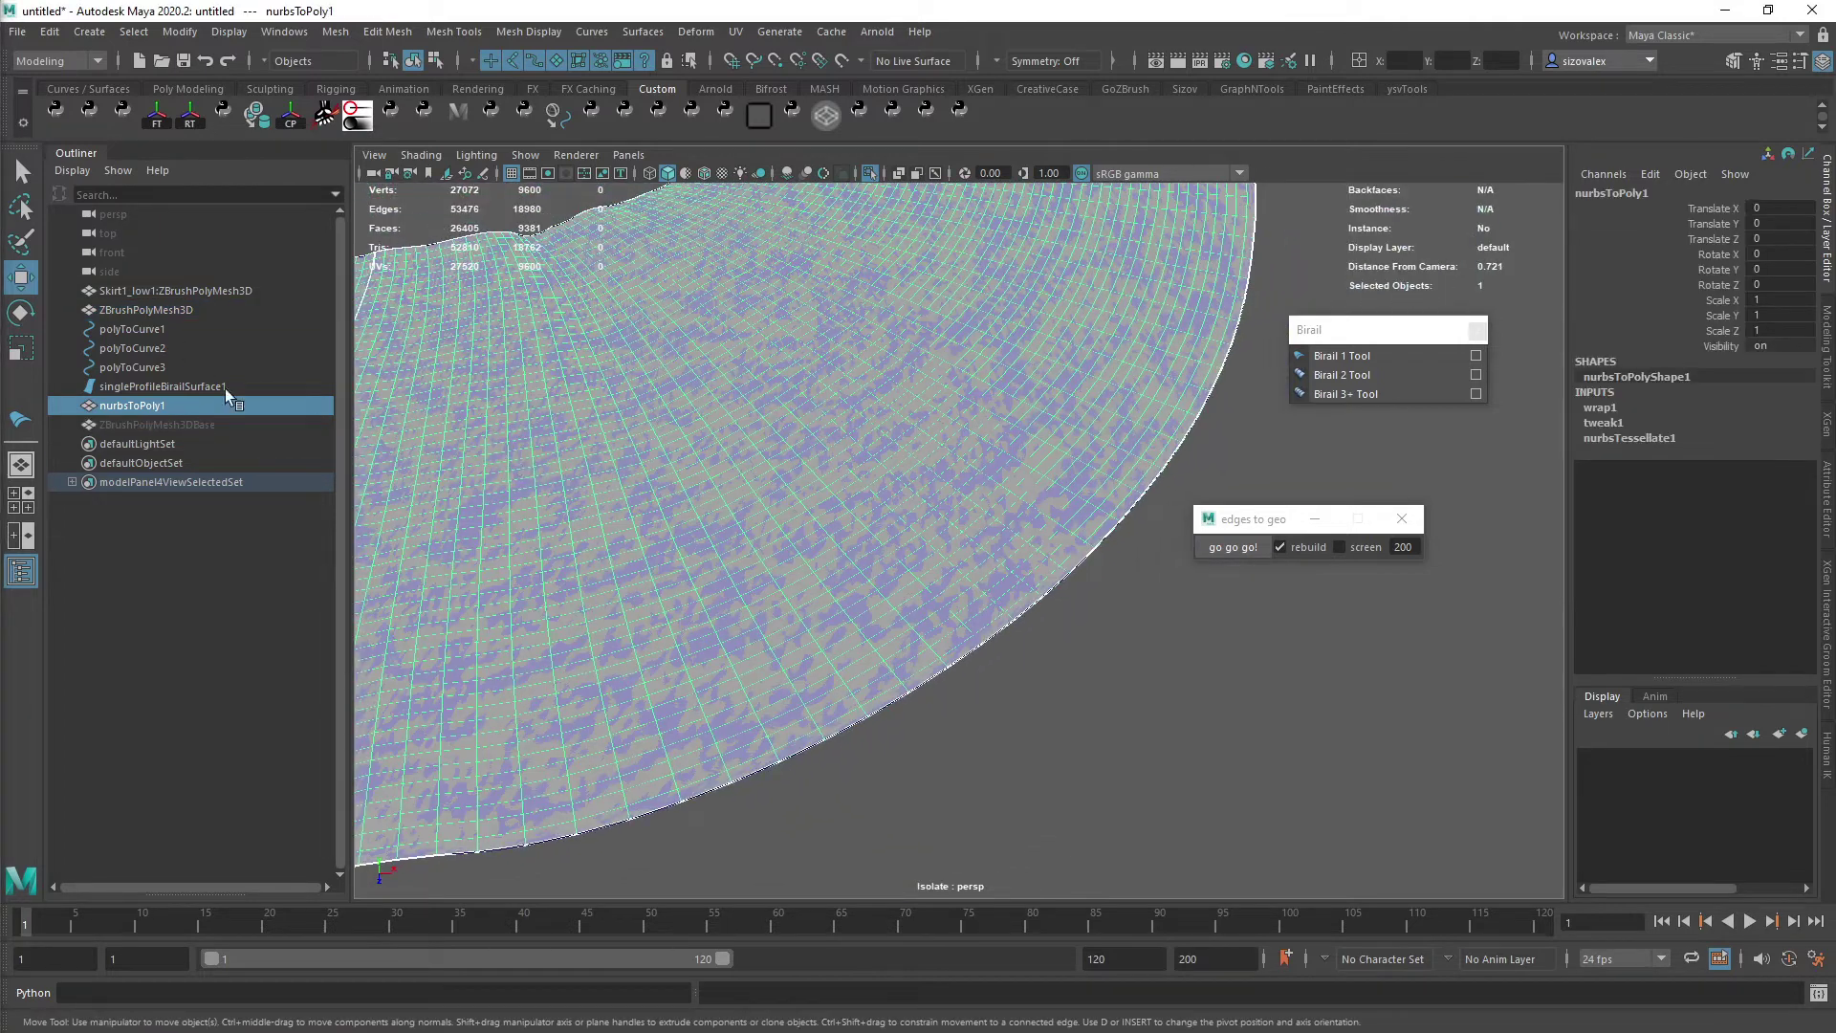
scroll(1203, 741, "up", 5)
left_click(122, 311)
scroll(873, 508, "down", 10)
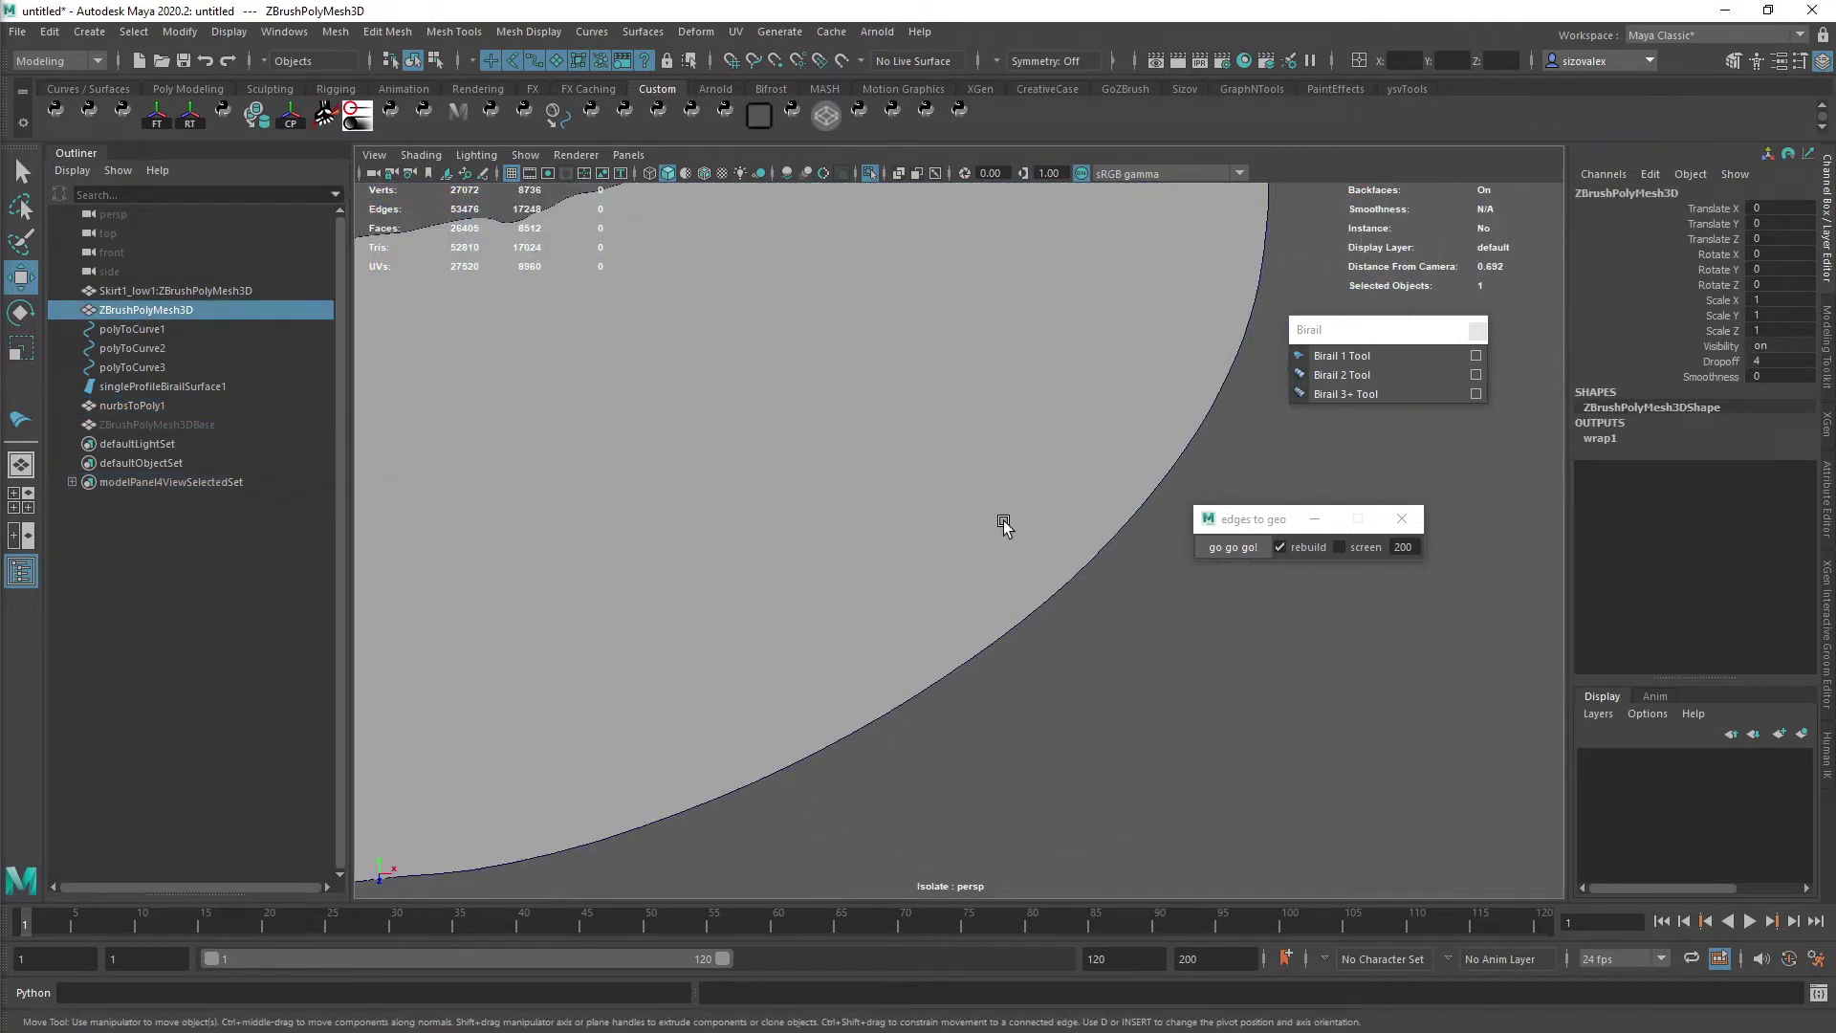
key("ctrl+F9")
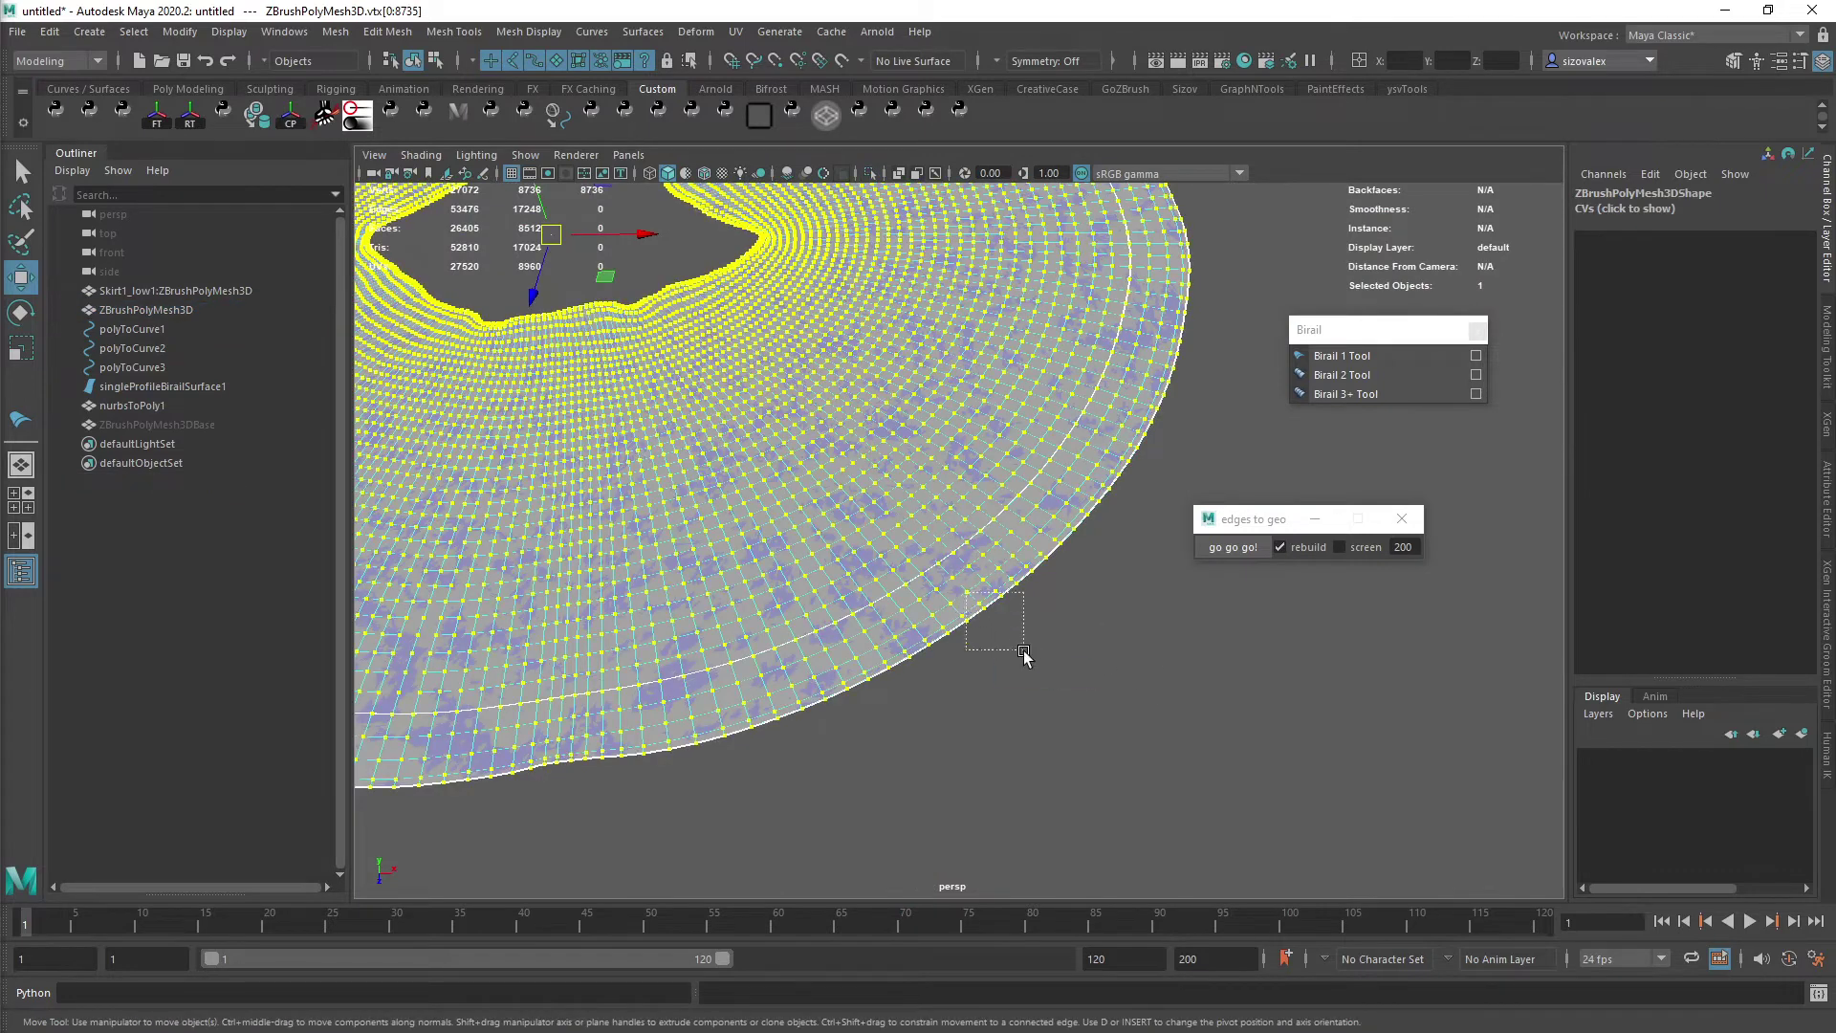
left_click(990, 620)
left_click_drag(995, 623, 1043, 724)
key("ctrl+z")
key("b")
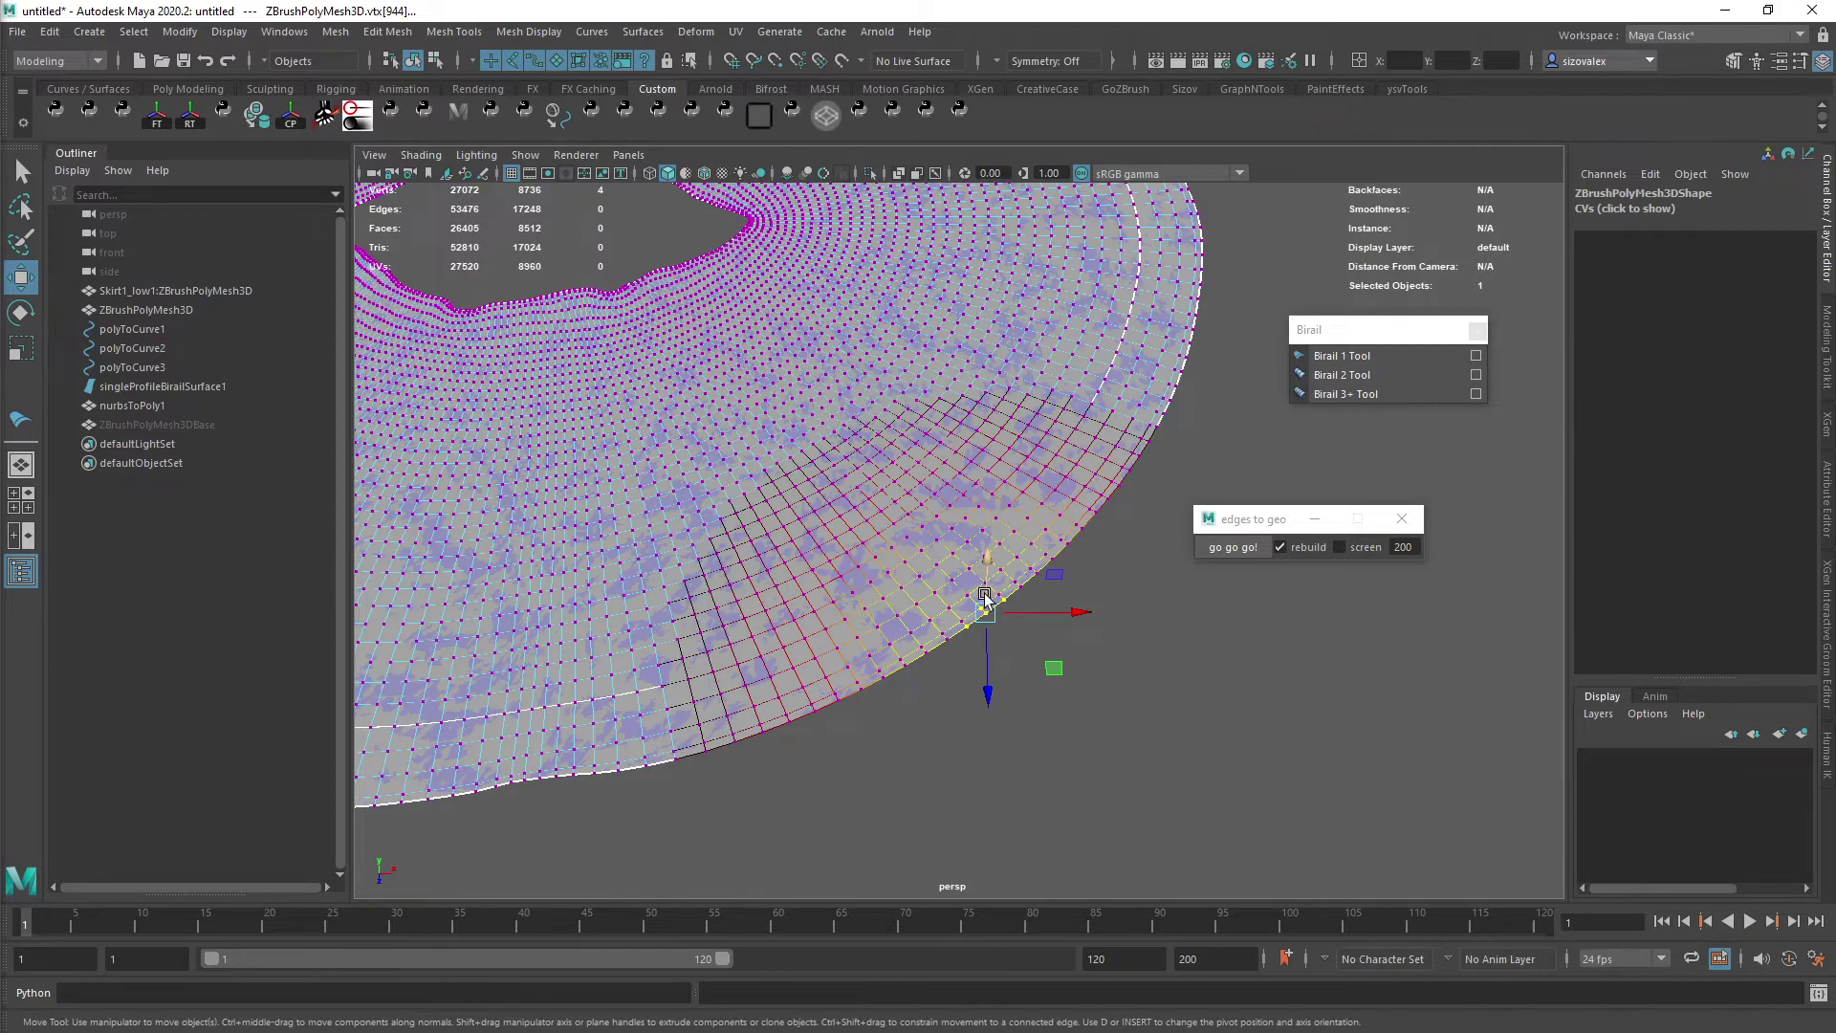
- Try pulling soft-selected patches of ZBrushPolyMesh3D away from the flat shape to test the wrap, and undo the moves
left_click_drag(985, 598, 1057, 828)
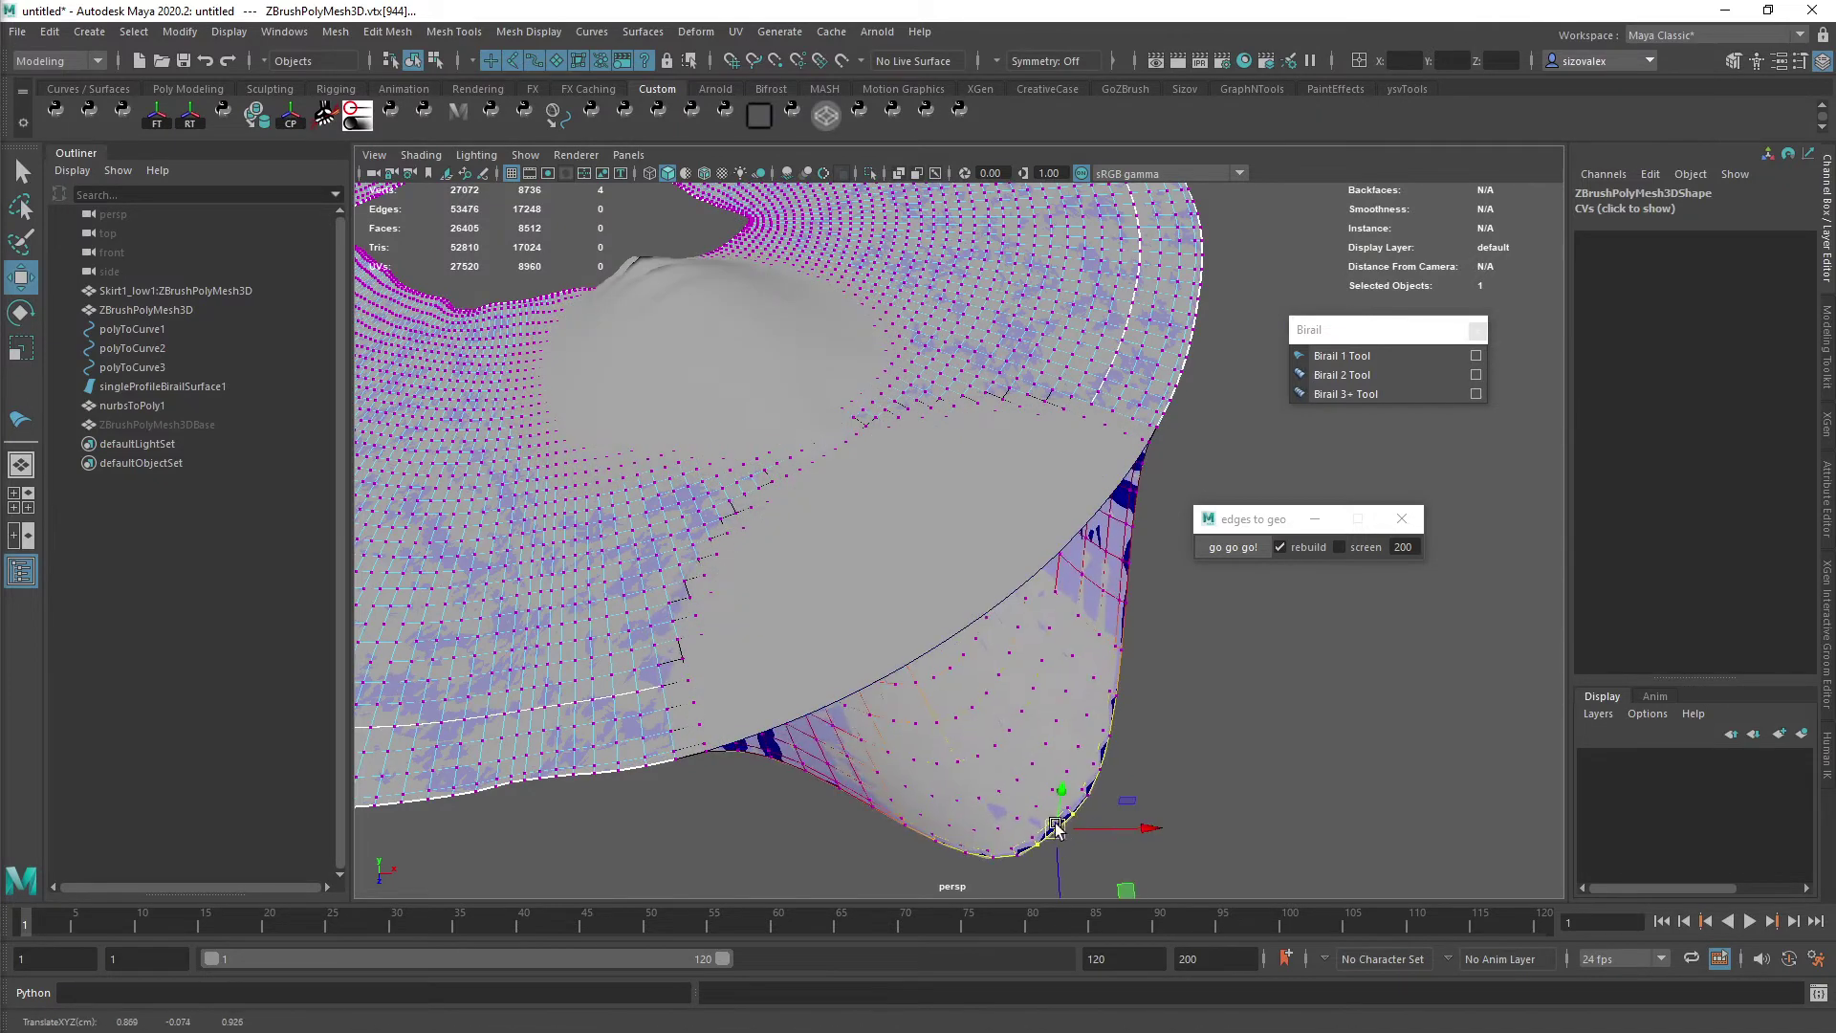
key("ctrl+z")
left_click_drag(1028, 666, 914, 435, "alt")
double_click(945, 690)
left_click_drag(879, 480, 920, 478, "alt")
left_click(714, 627)
left_click(932, 468)
key("ctrl+z")
key("ctrl+z")
key("ctrl+z")
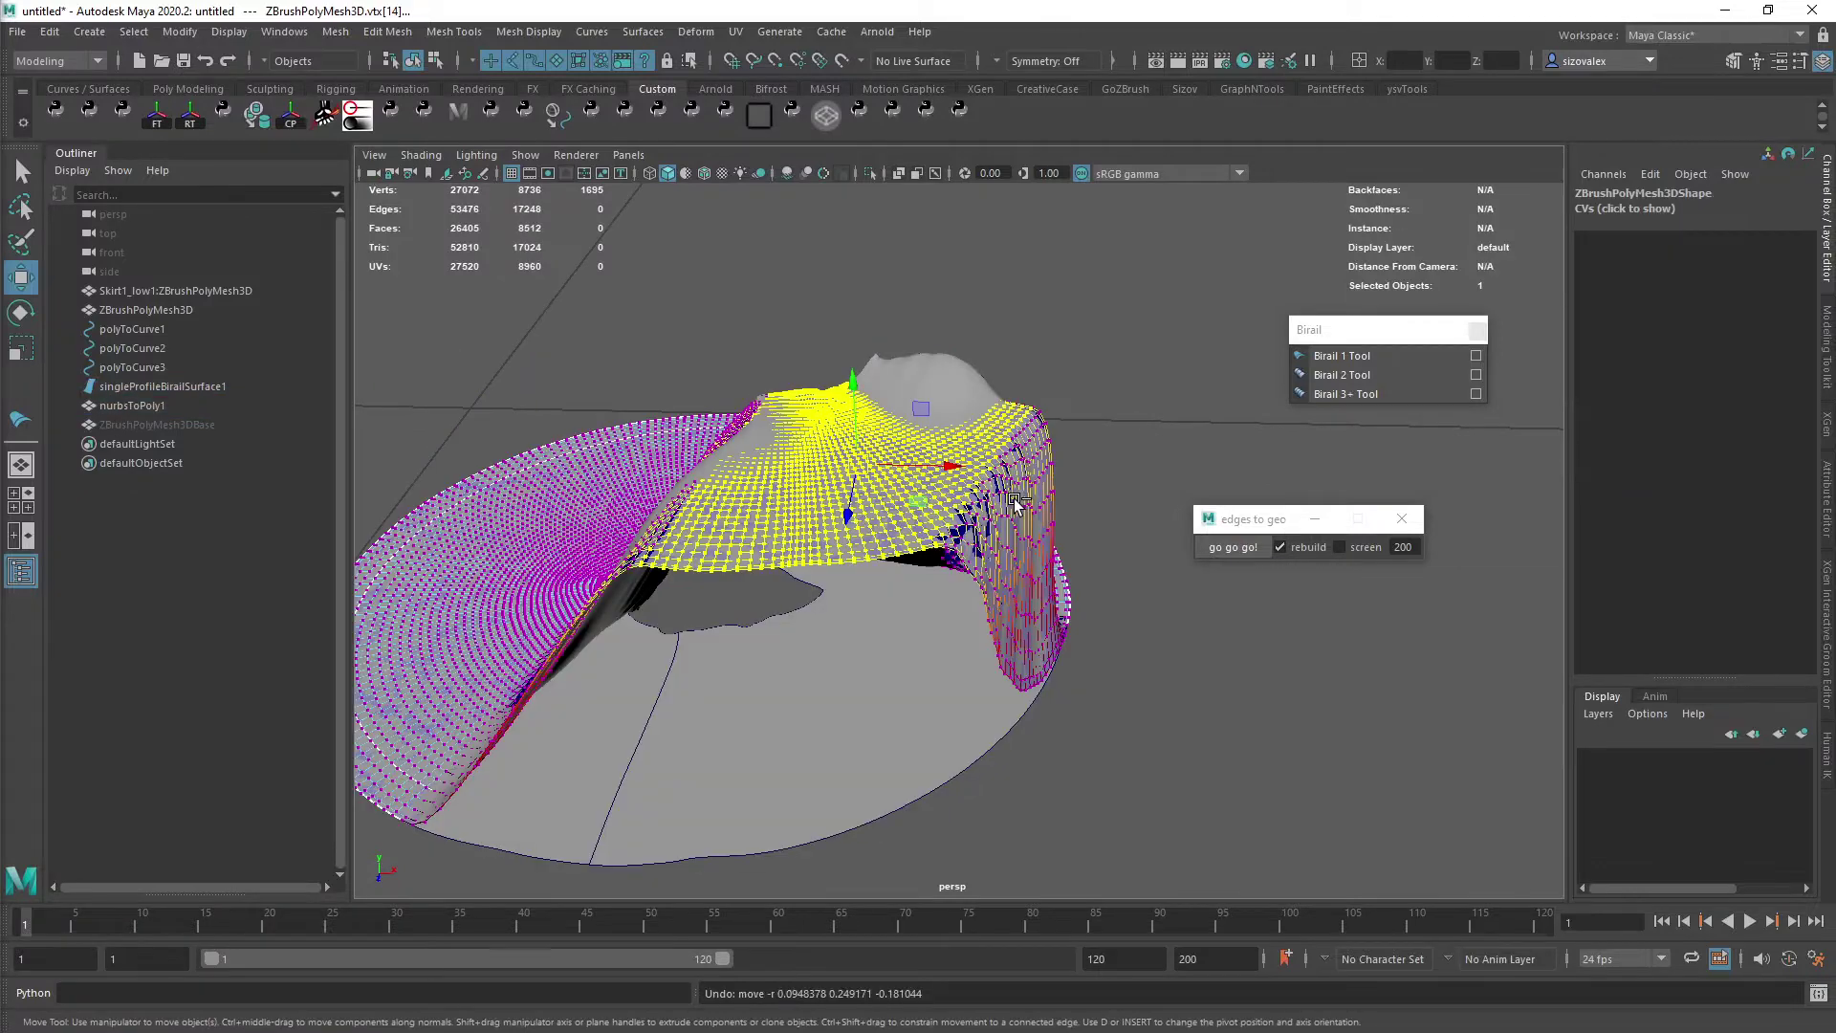
- Hide singleProfileBirailSurface1 and frame nurbsToPoly1 in the view
left_click(233, 386)
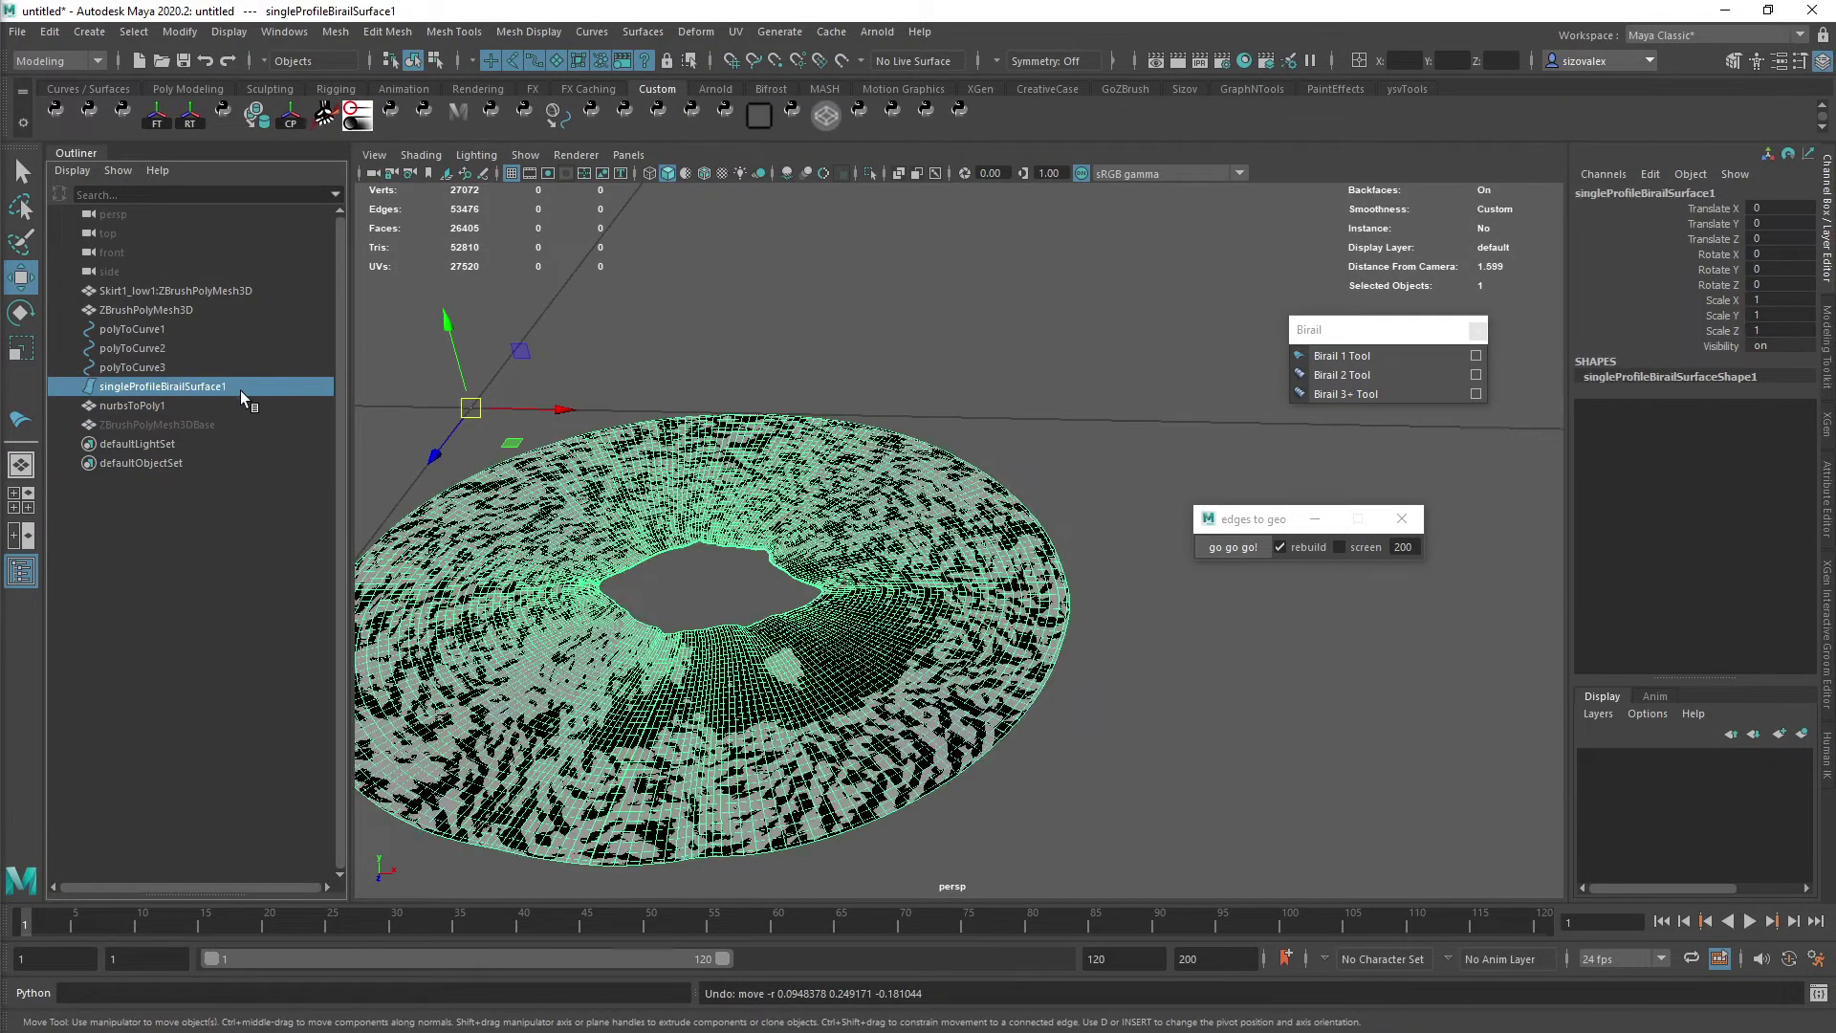
key("ctrl+h")
left_click_drag(907, 664, 254, 417, "alt")
left_click(134, 406)
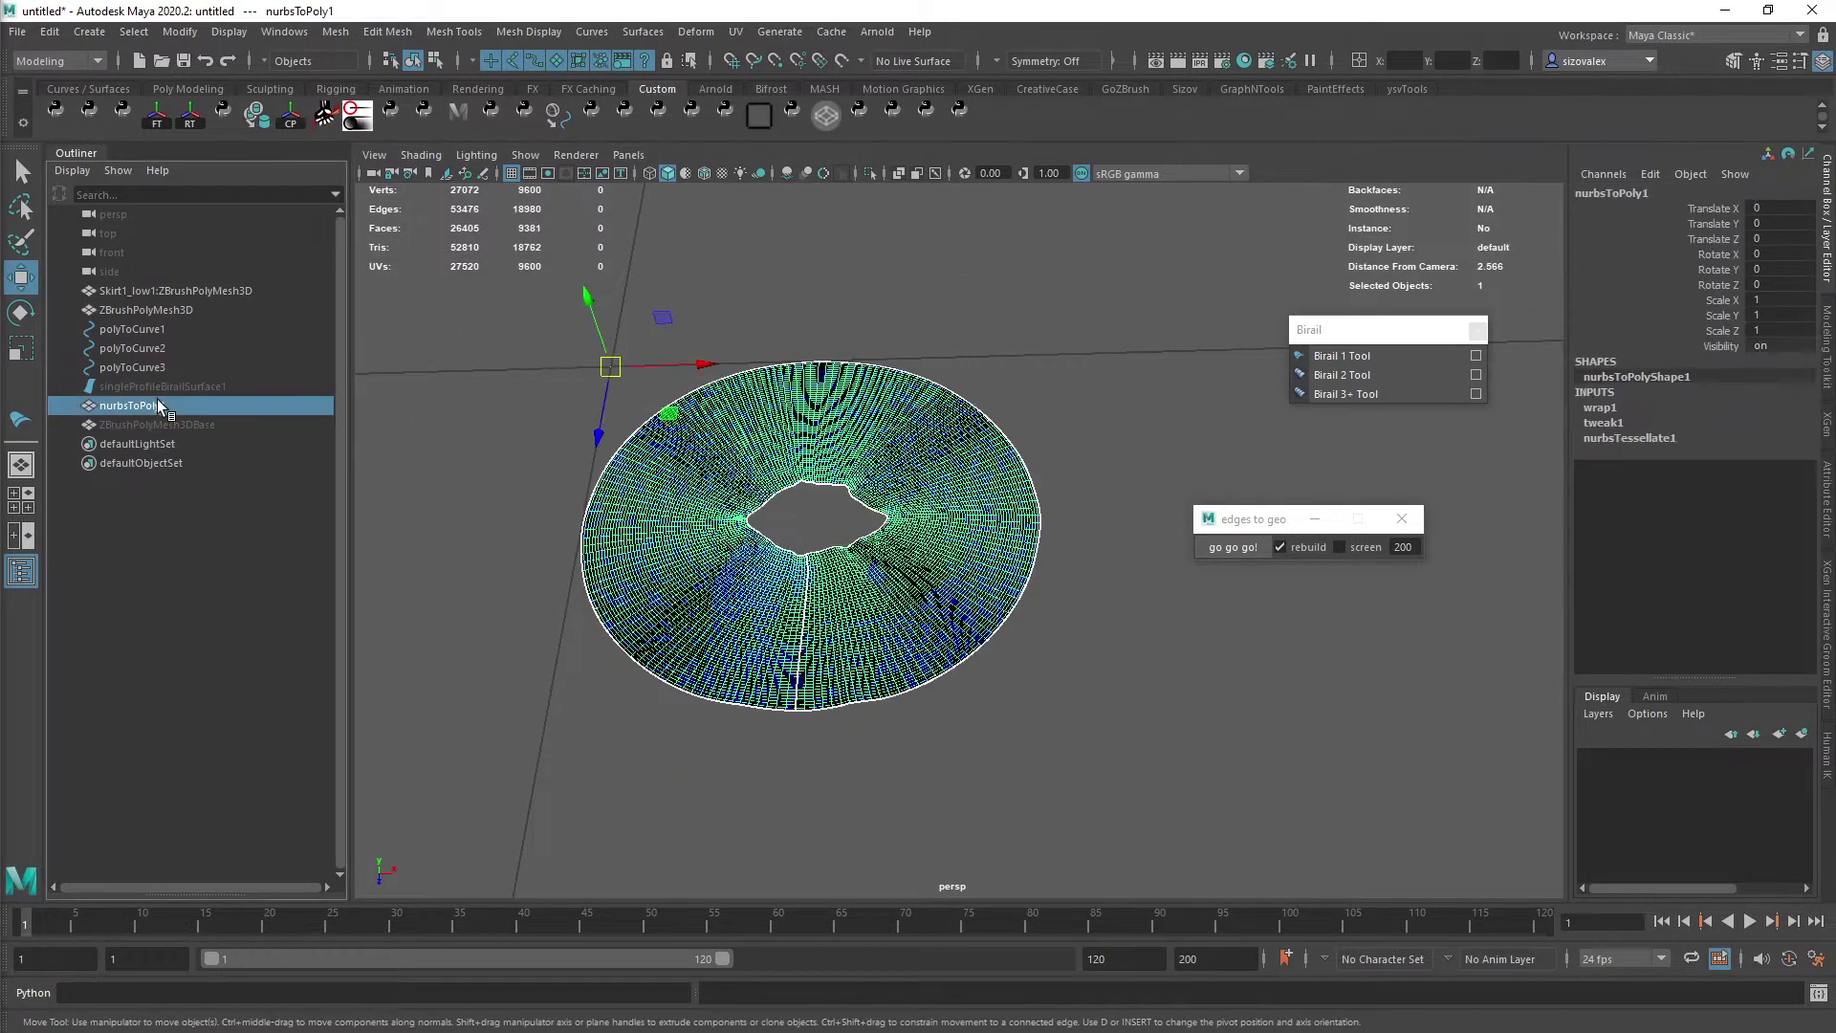
key("f")
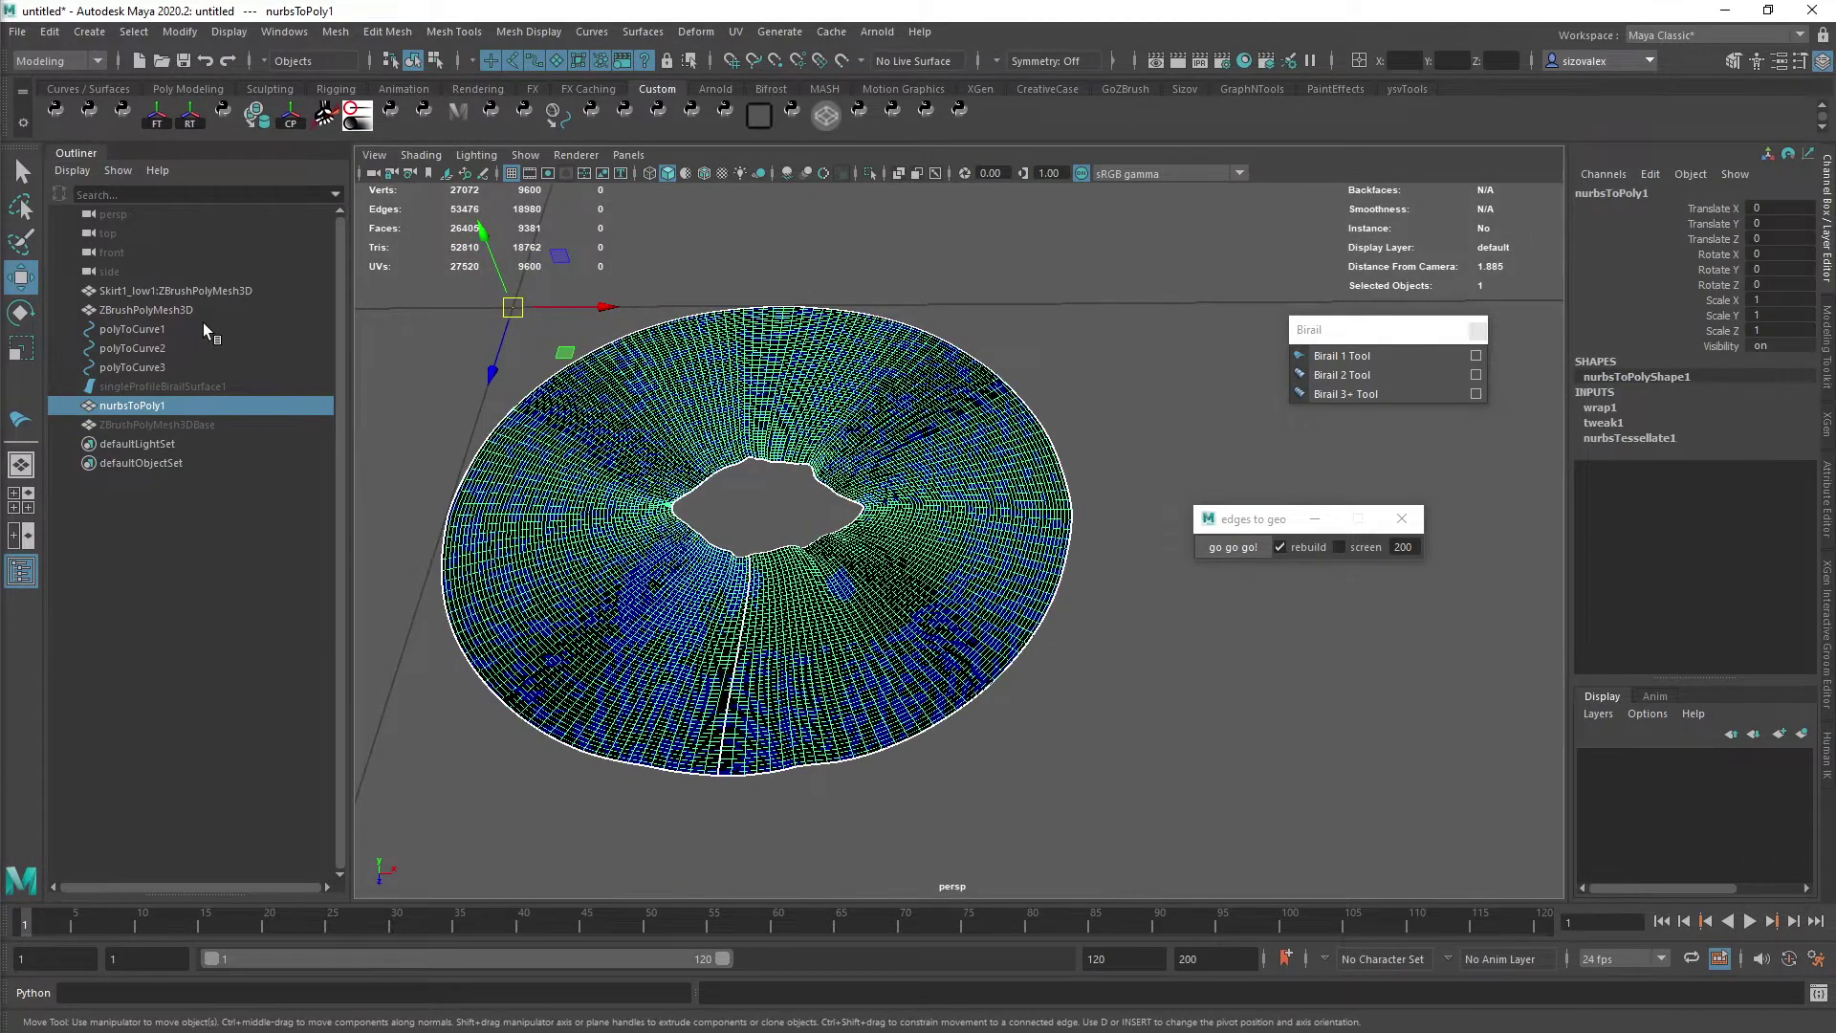
- Create a blend shape on Skirt1_low1:ZBrushPolyMesh3D with the flat ZBrushPolyMesh3D as its target
left_click(188, 312)
key("f")
left_click_drag(689, 423, 857, 545, "alt")
middle_click_drag(856, 545, 889, 499, "alt")
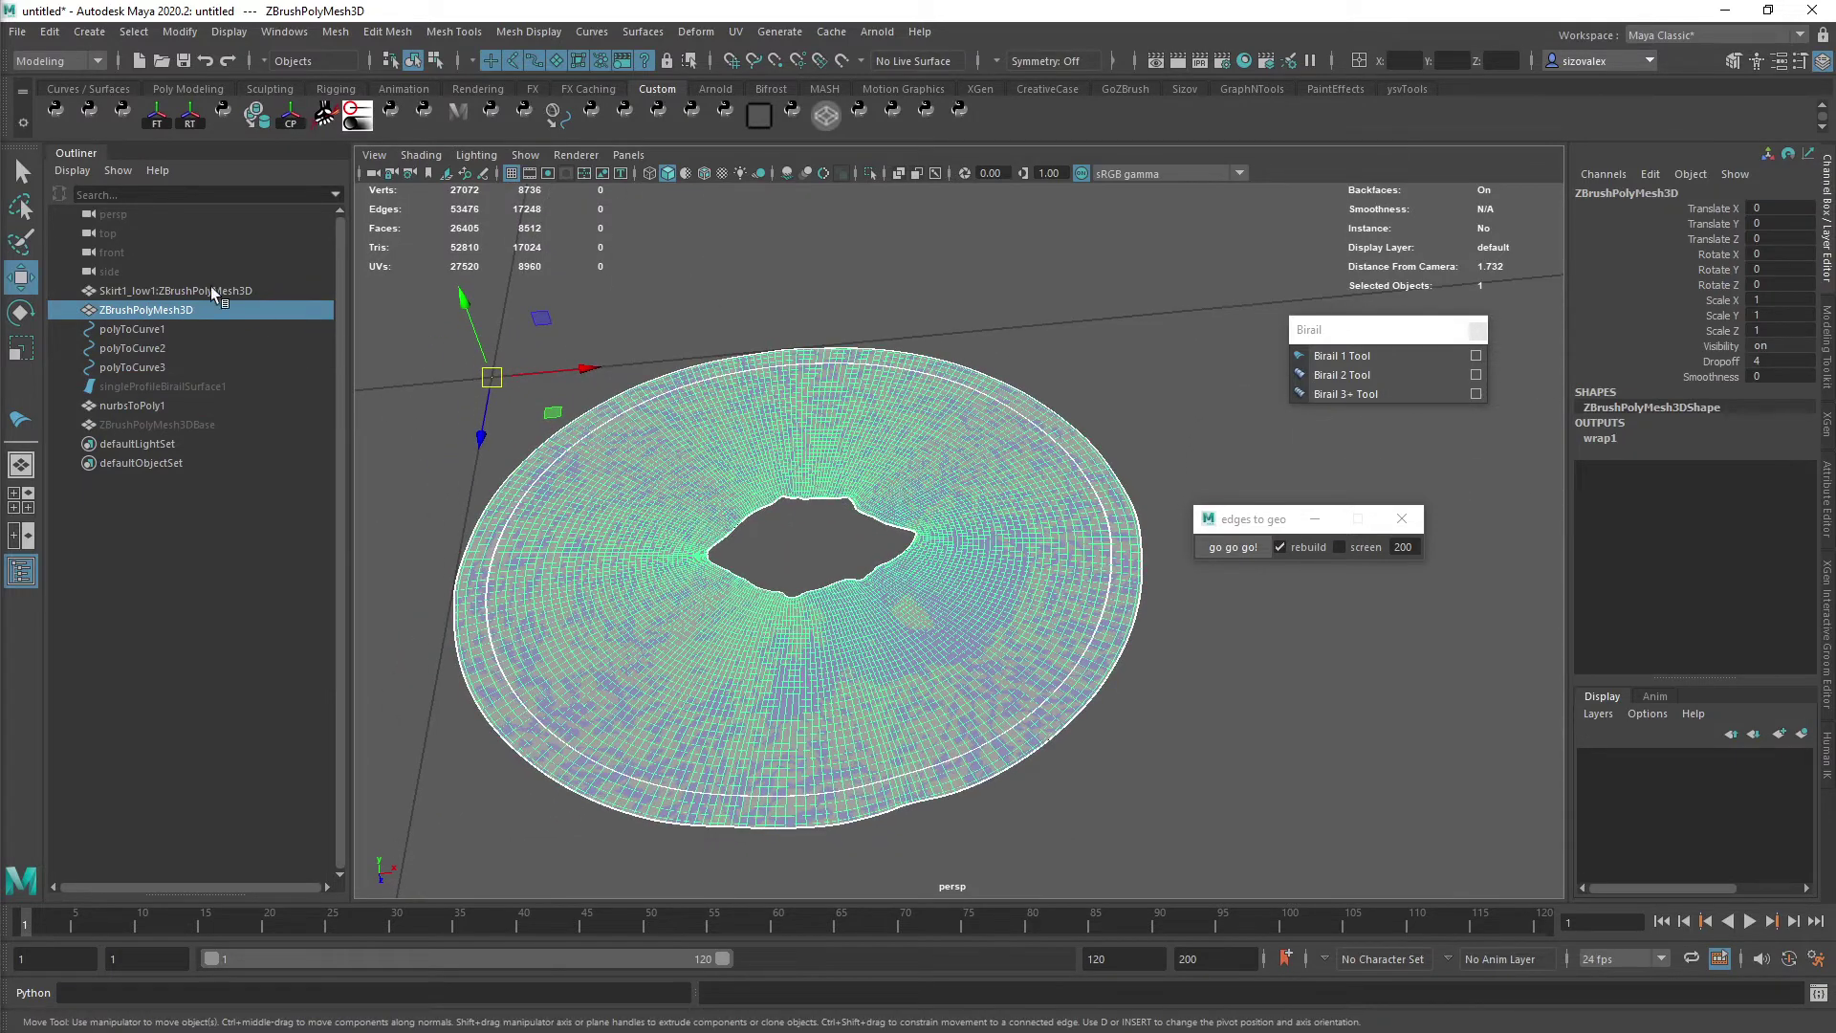
scroll(805, 505, "down", 1)
right_click_drag(918, 454, 536, 407, "alt")
middle_click_drag(832, 383, 787, 613, "alt")
right_click_drag(927, 479, 681, 435, "alt")
middle_click_drag(862, 354, 805, 557, "alt")
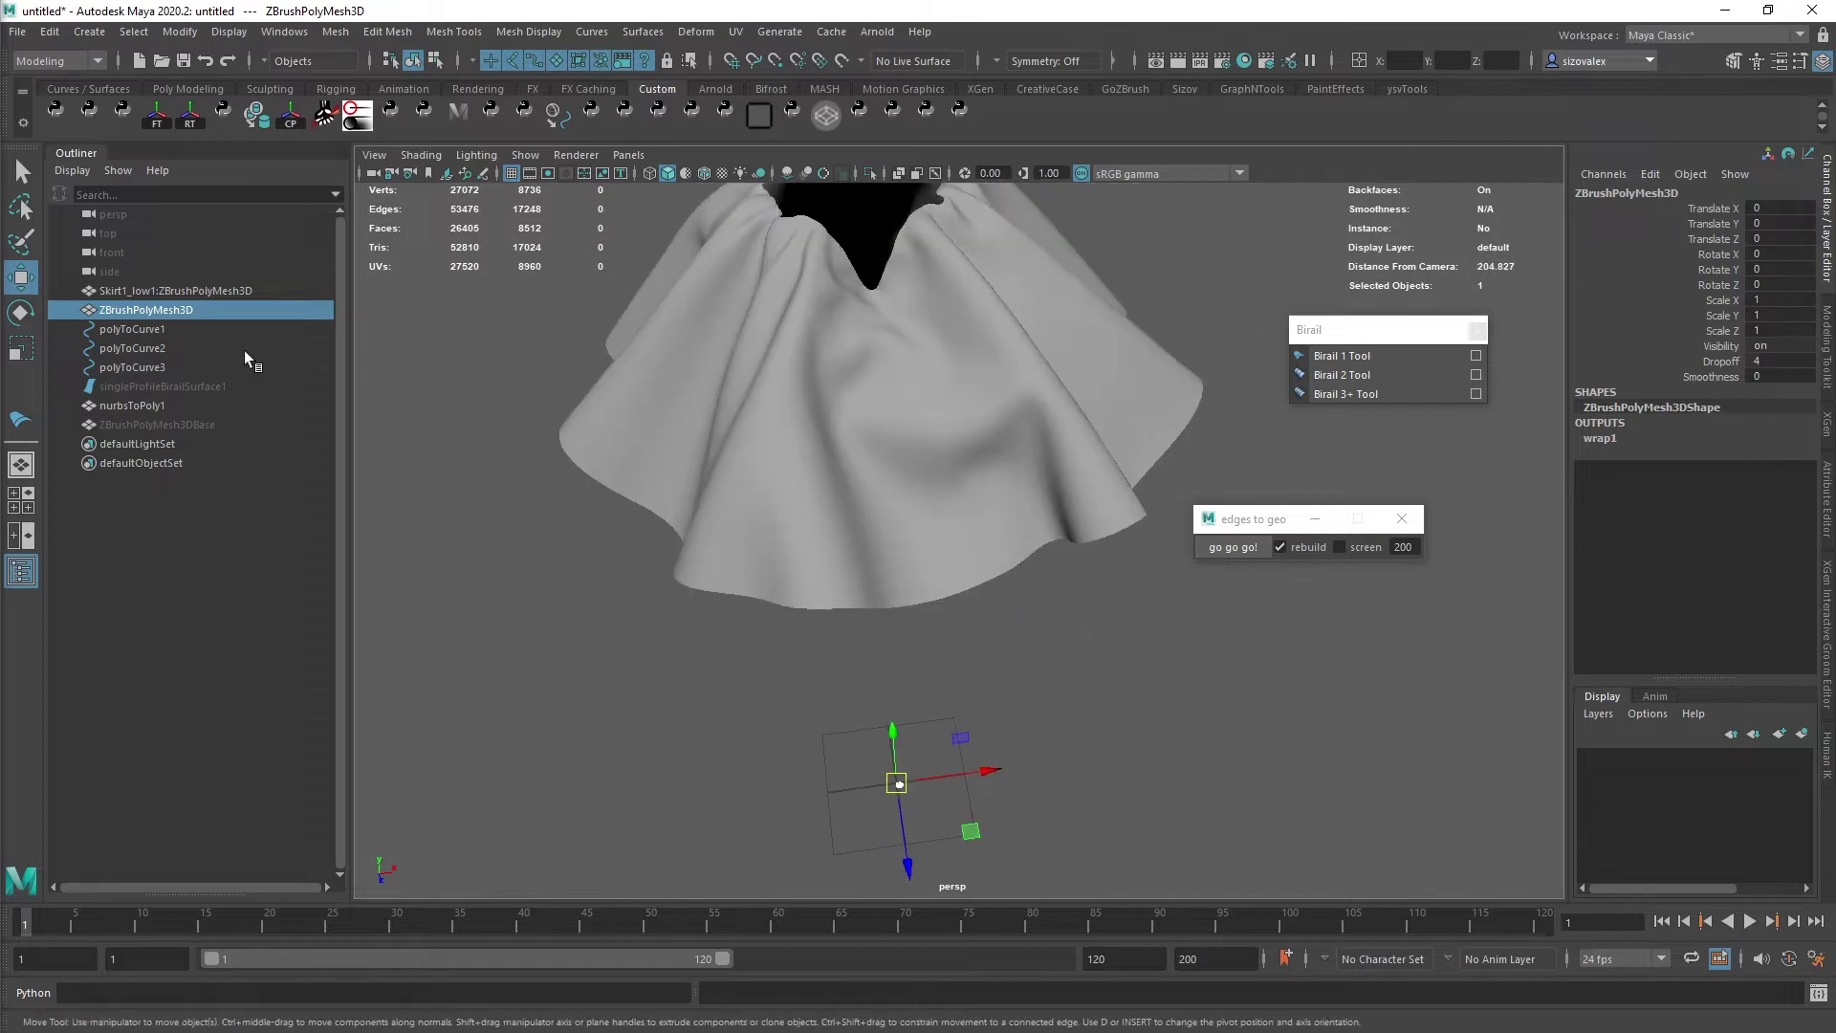
left_click(260, 290, "ctrl")
key("space")
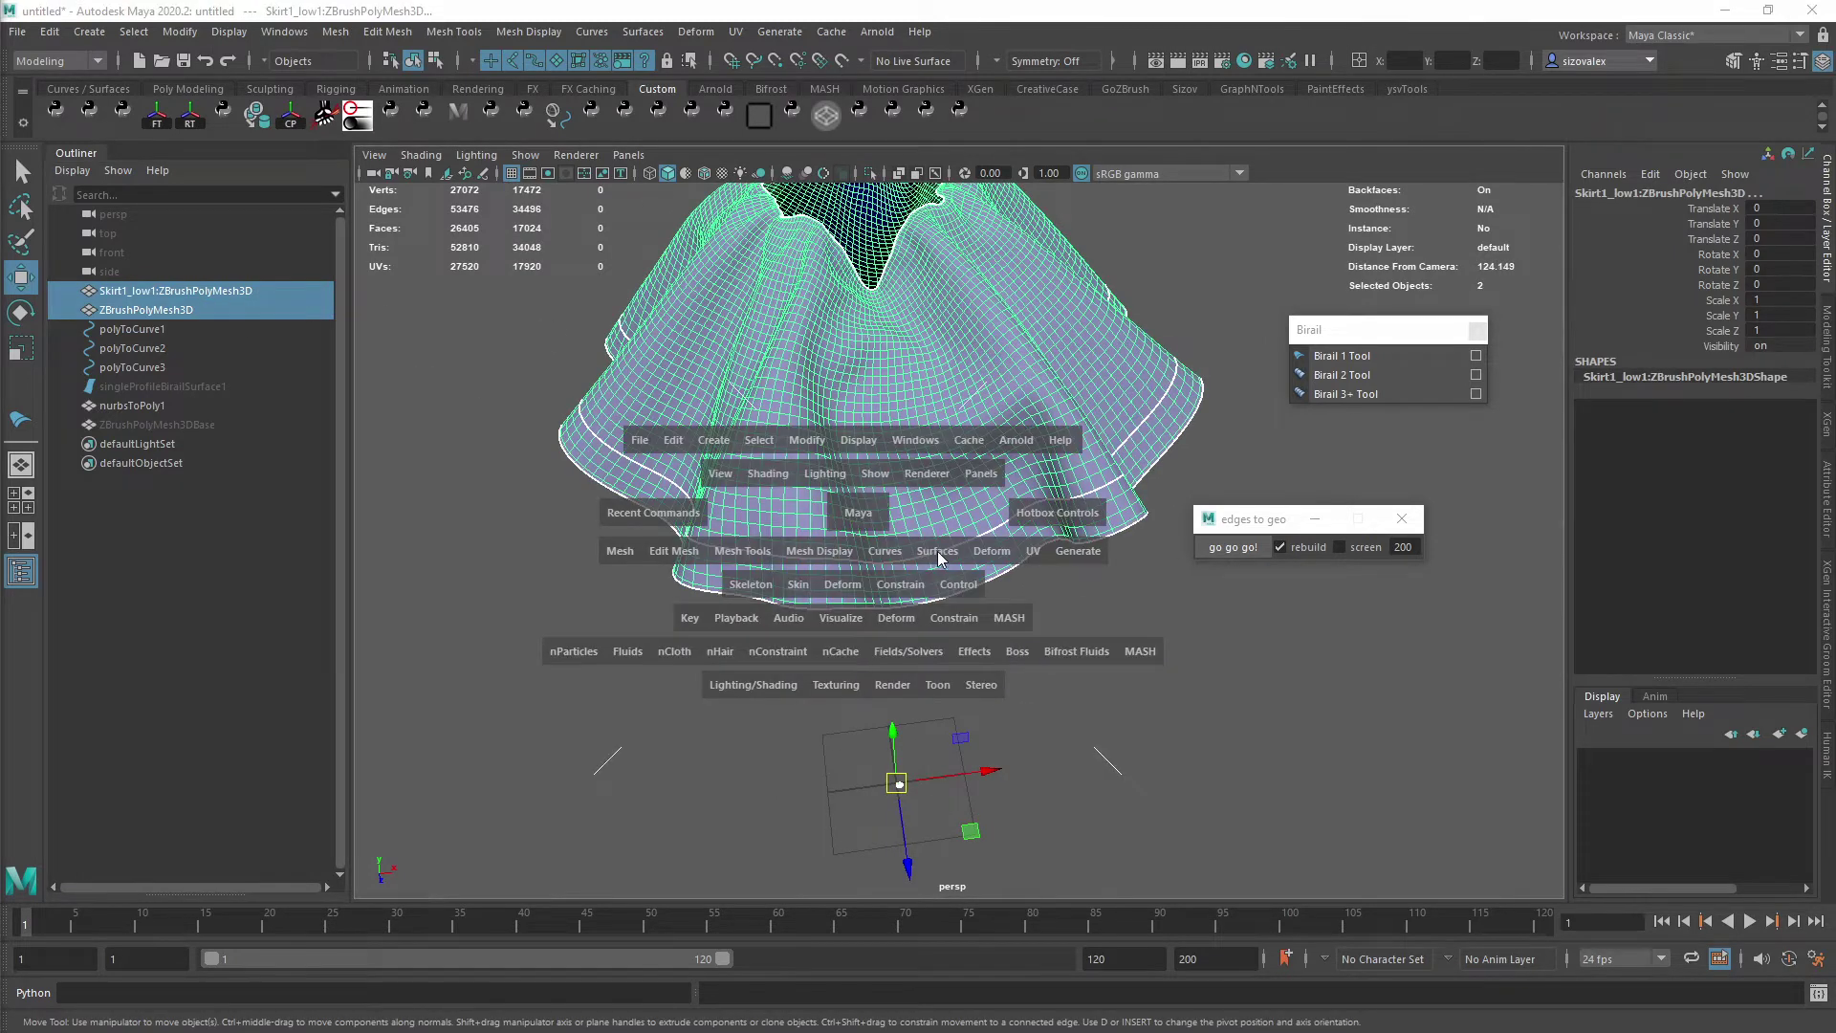
left_click(991, 551)
left_click(1054, 177)
- Vary the ZBrushPolyMesh3D weight of blendShape1 to test the morph of the draped skirt
middle_click_drag(956, 646, 966, 572, "alt")
left_click(1652, 408)
left_click(1683, 438)
middle_click_drag(1045, 512, 1029, 525)
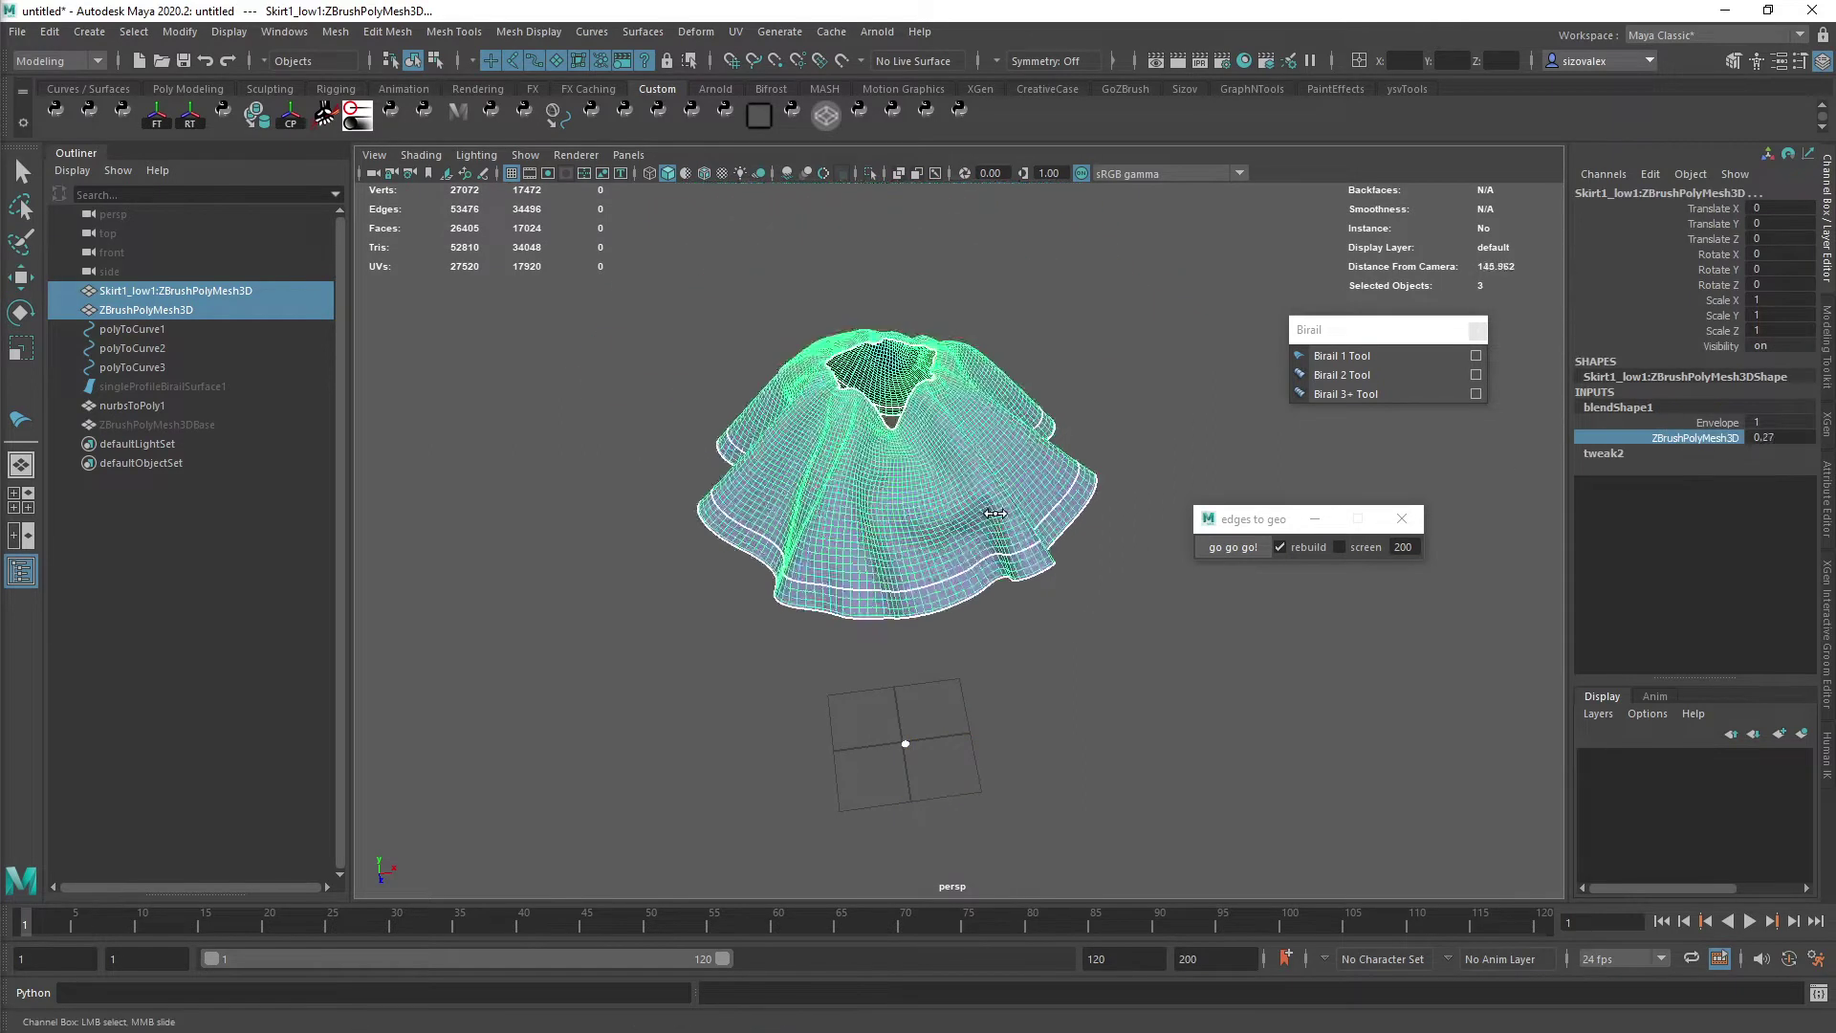
- Undo the blend weight changes, the blend shape on the draped skirt and the selections made for it
key("ctrl+z")
key("ctrl+z")
key("ctrl+z")
key("ctrl+z")
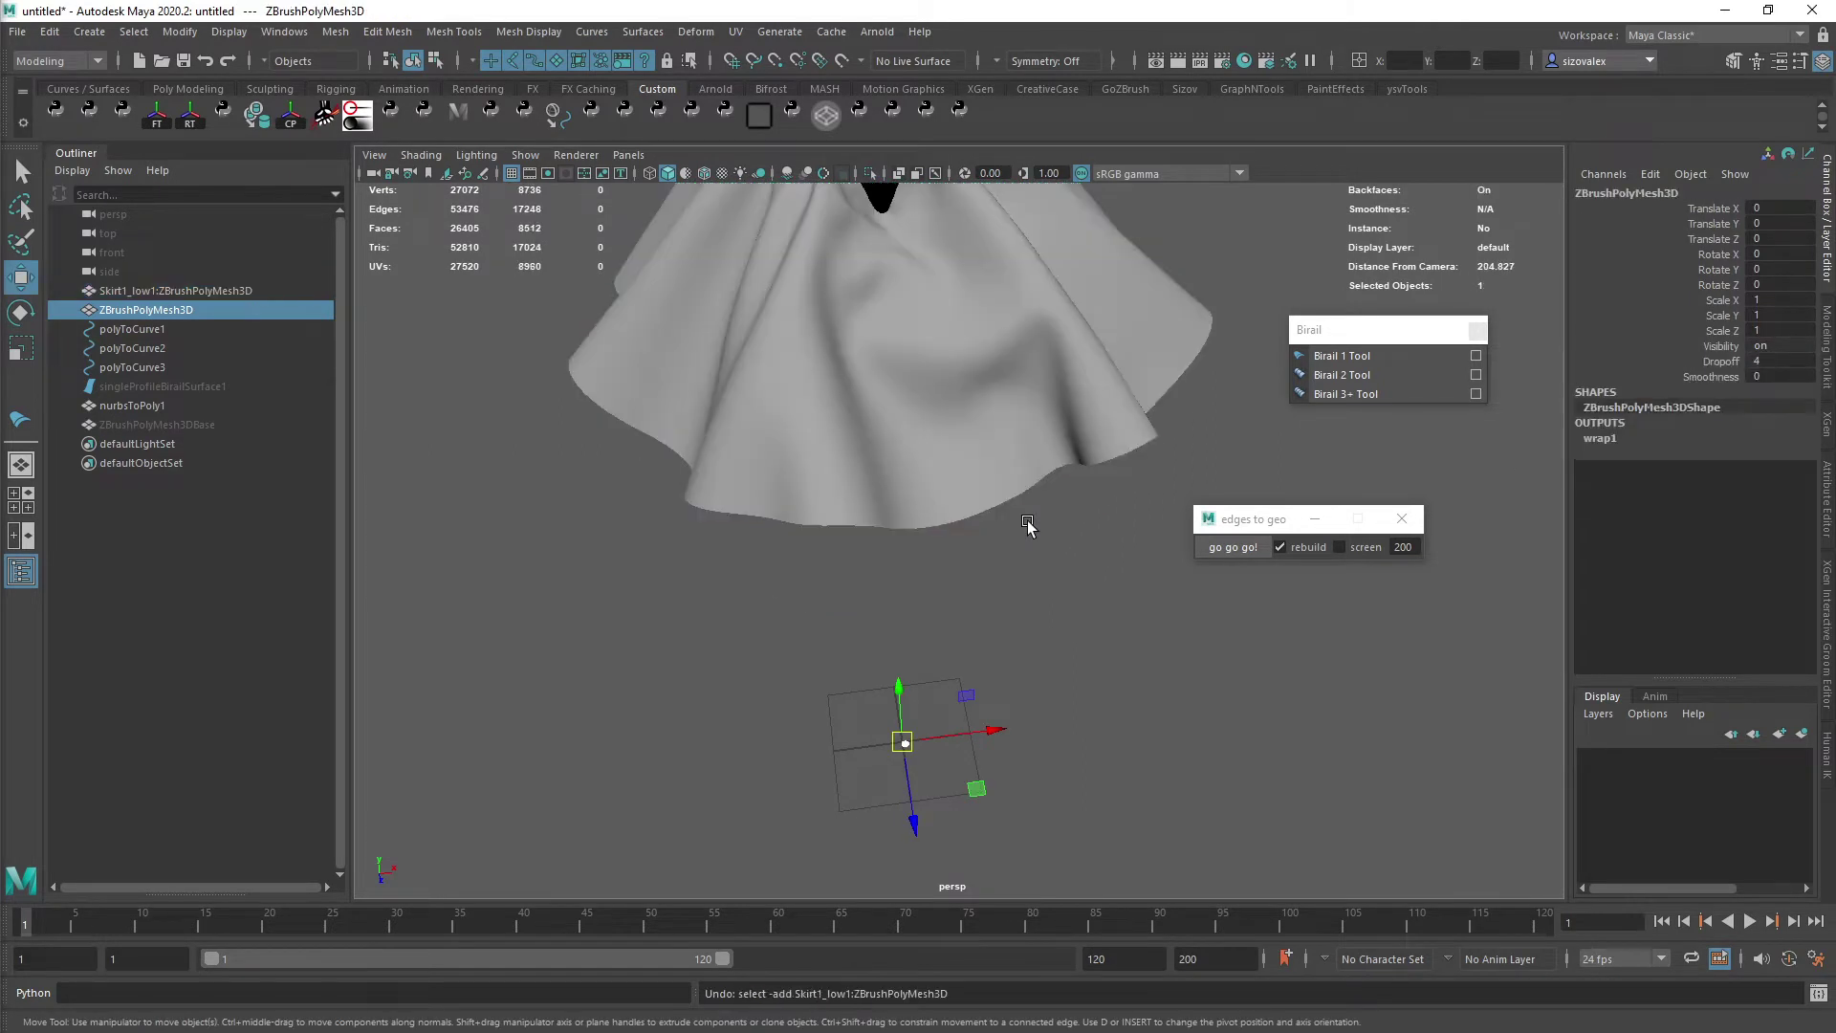
key("ctrl+z")
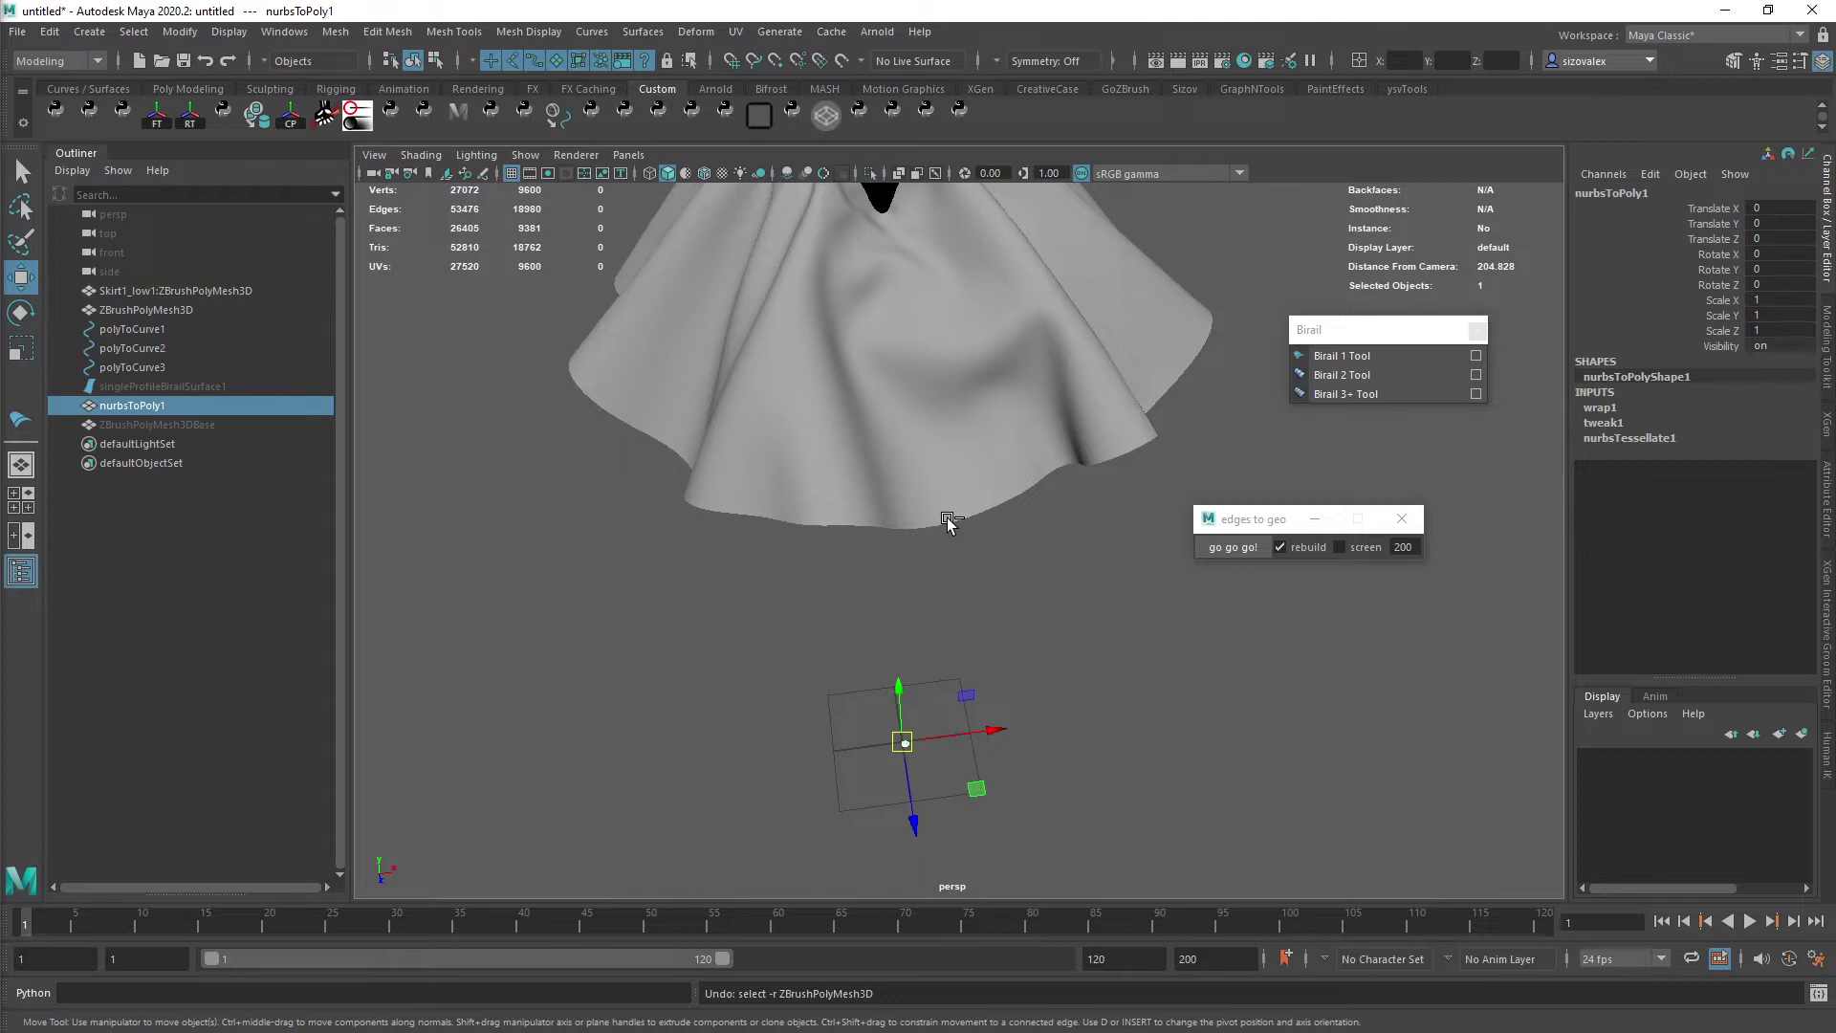
- Create a blend shape on the flat ZBrushPolyMesh3D with Skirt1_low1:ZBrushPolyMesh3D as its target
left_click(174, 291)
left_click(181, 304, "ctrl")
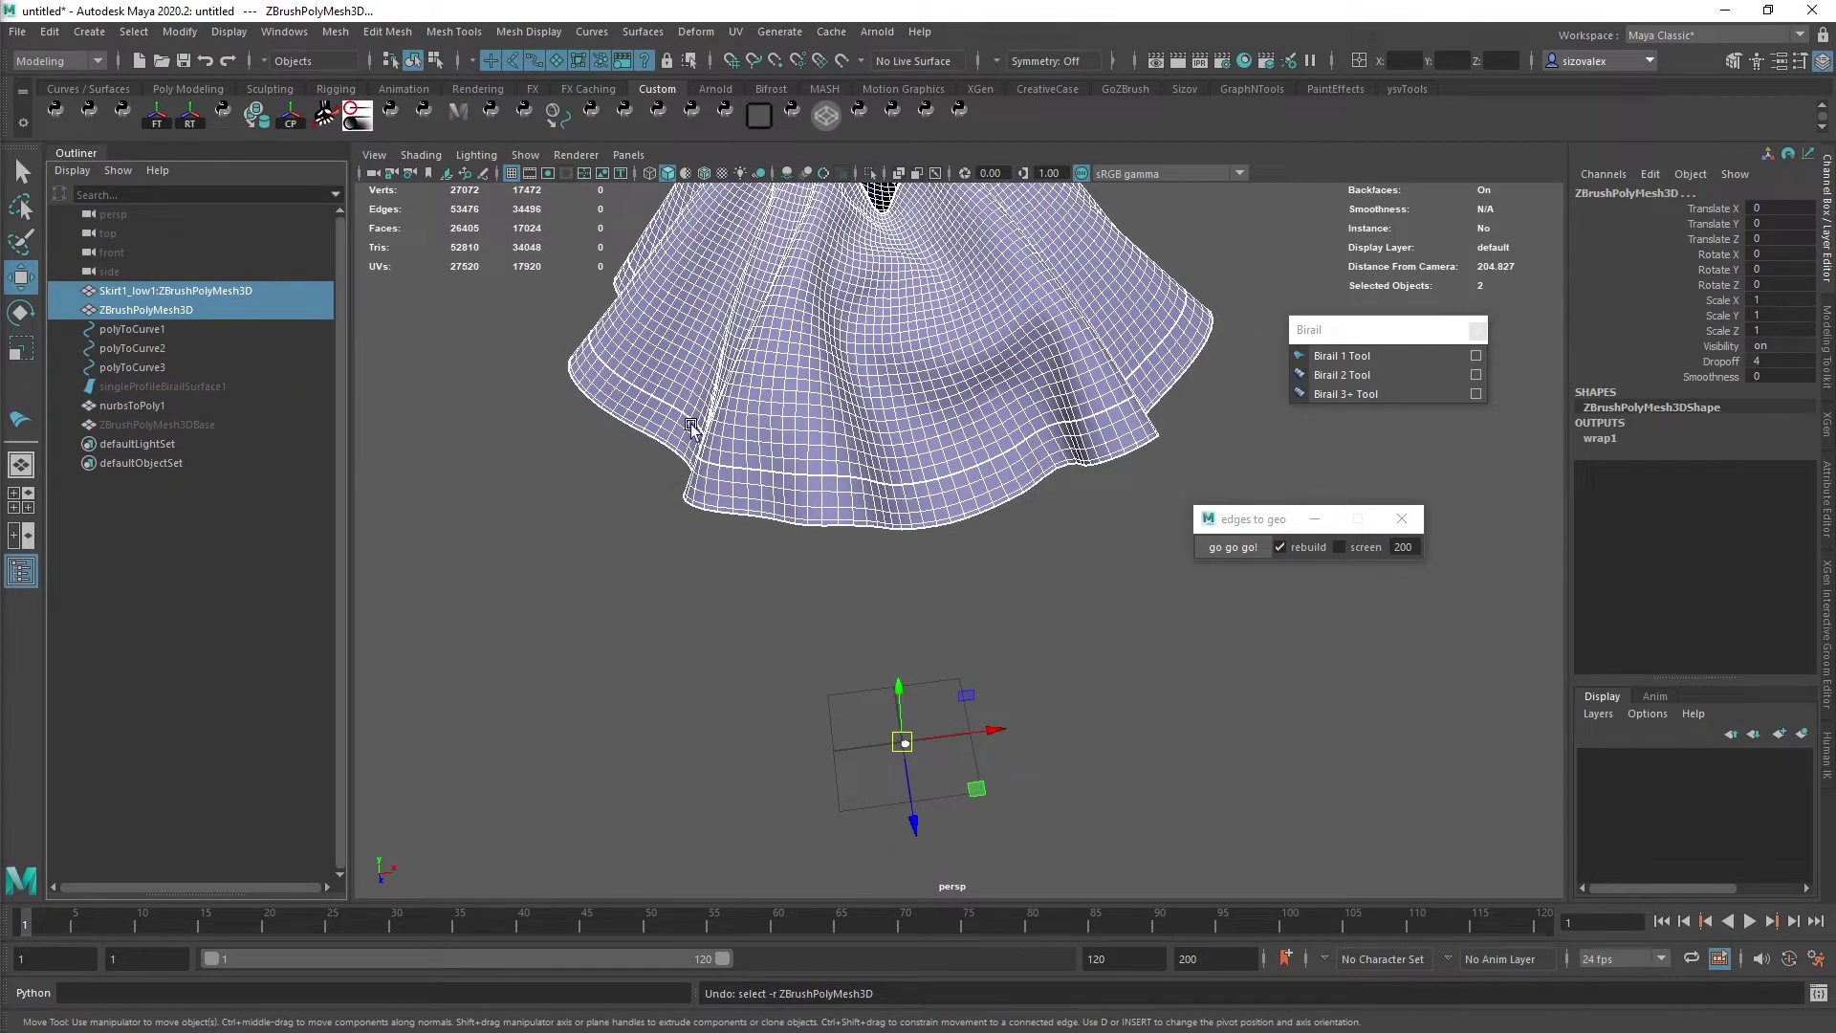
key("space")
left_click(1115, 579)
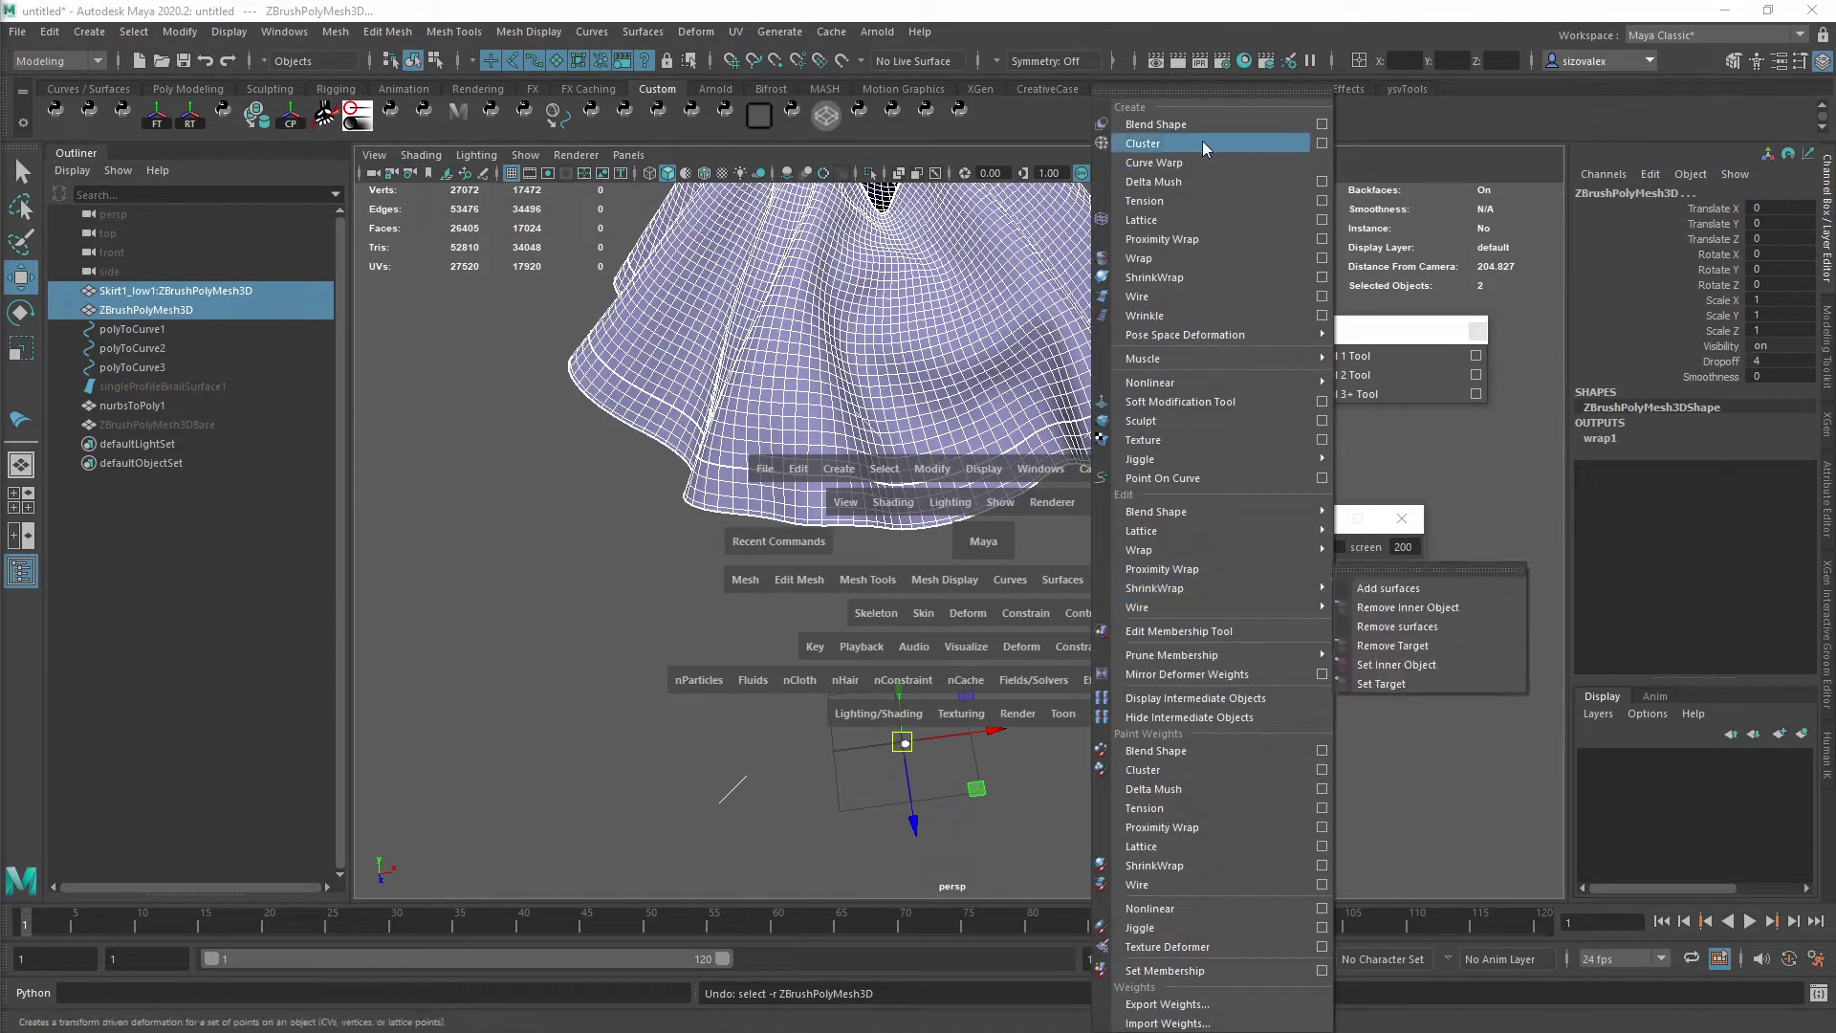
left_click(1191, 112)
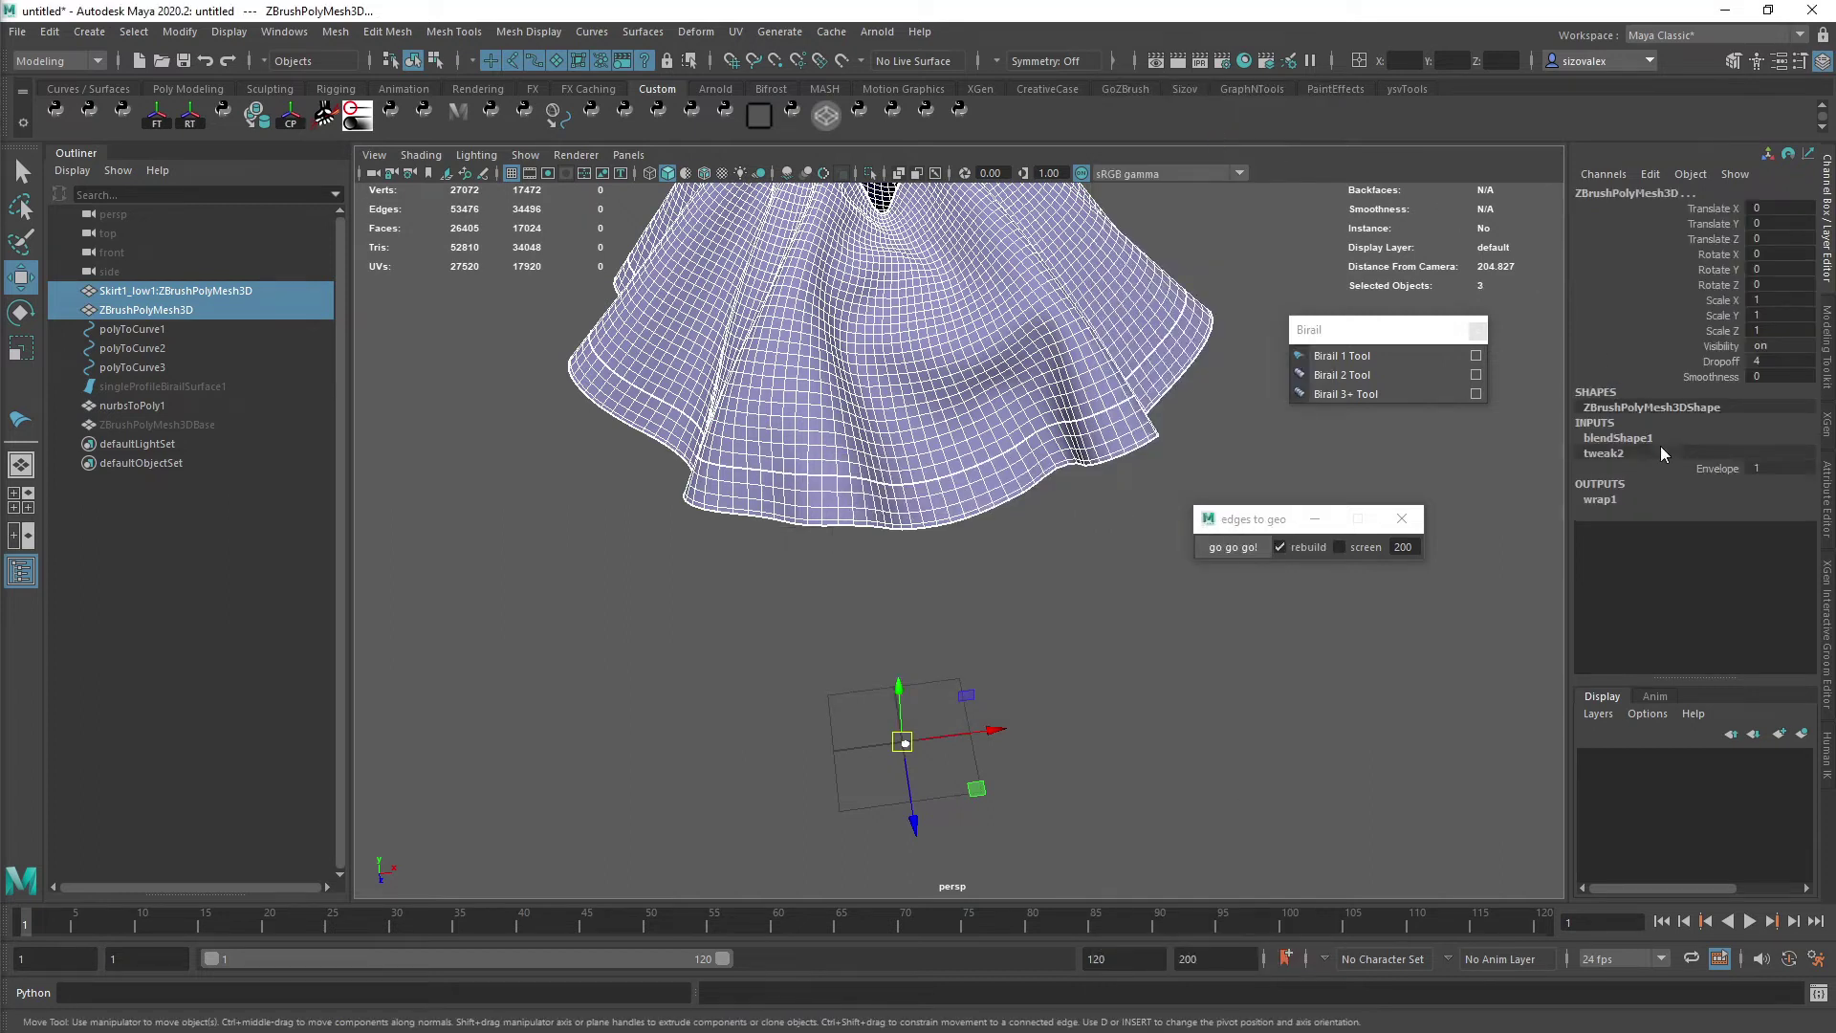
- Raise the blendShape1 target weight to 1 so the flat mesh takes the draped skirt's shape
left_click(1654, 438)
left_click(1708, 468)
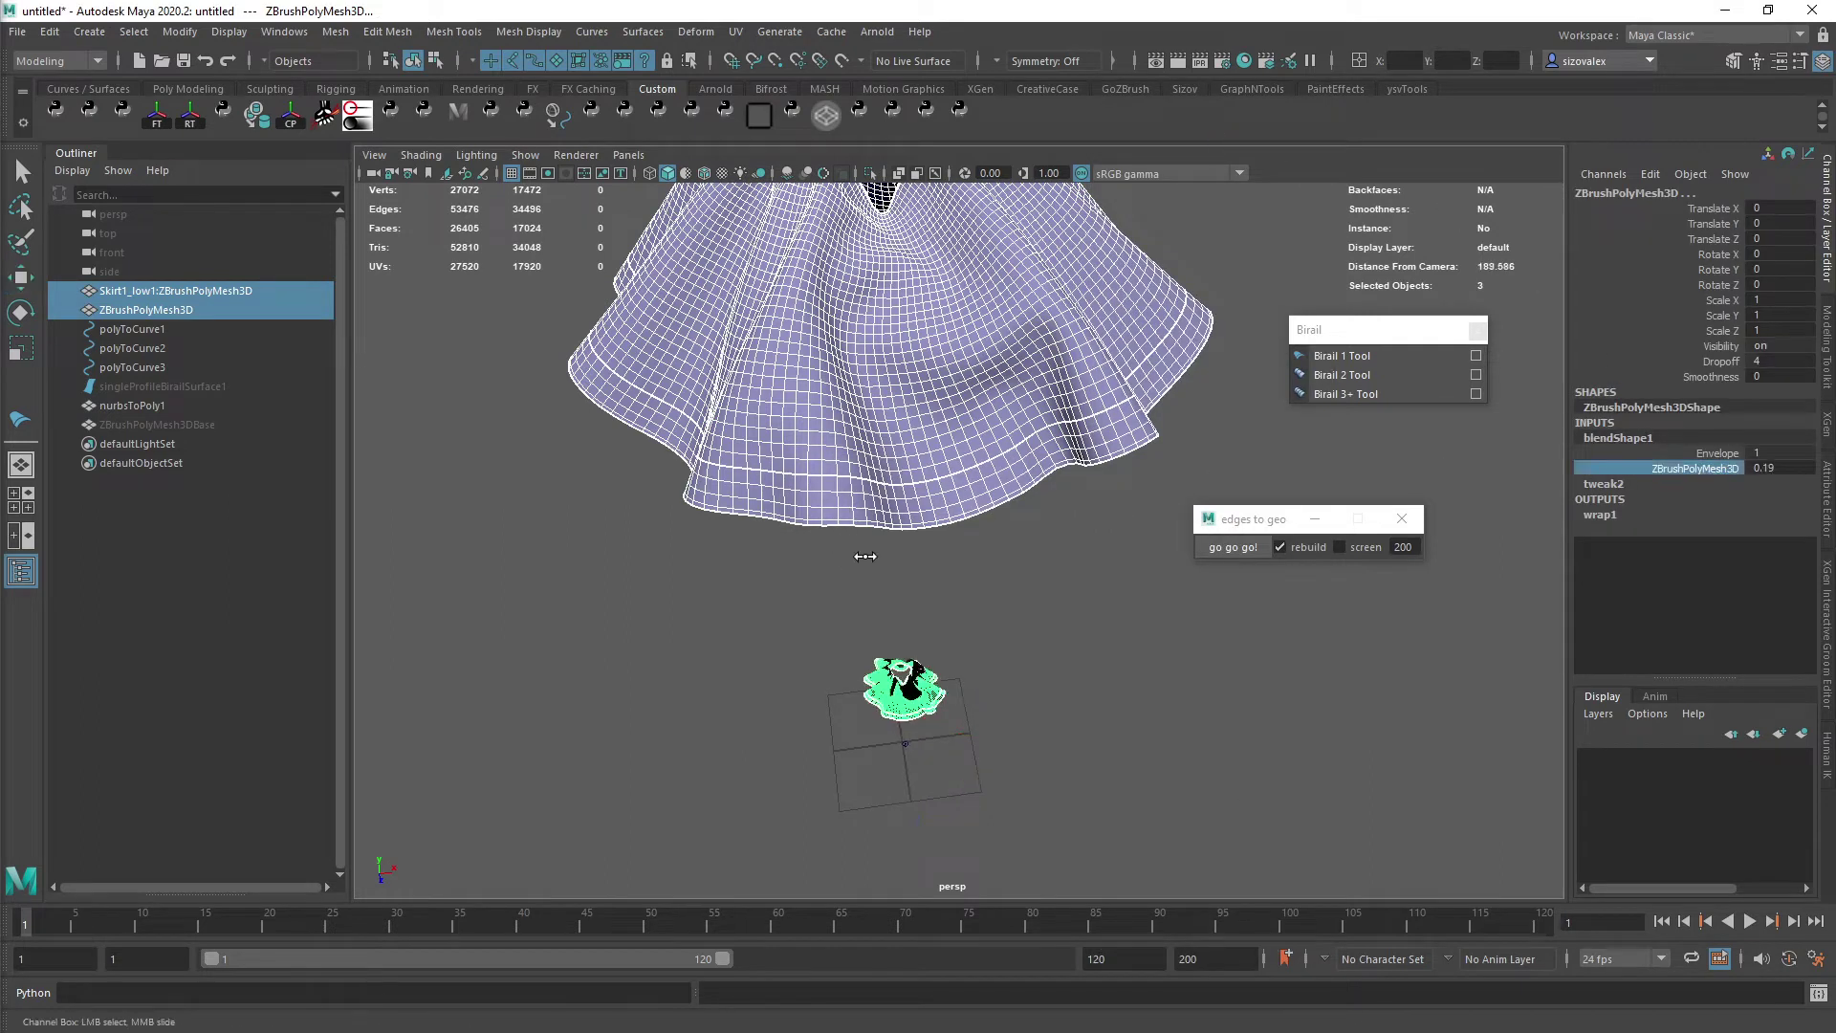
middle_click_drag(893, 565, 975, 569)
right_click_drag(1076, 553, 786, 511, "alt")
left_click_drag(786, 512, 771, 577, "alt")
right_click_drag(771, 578, 828, 612, "alt")
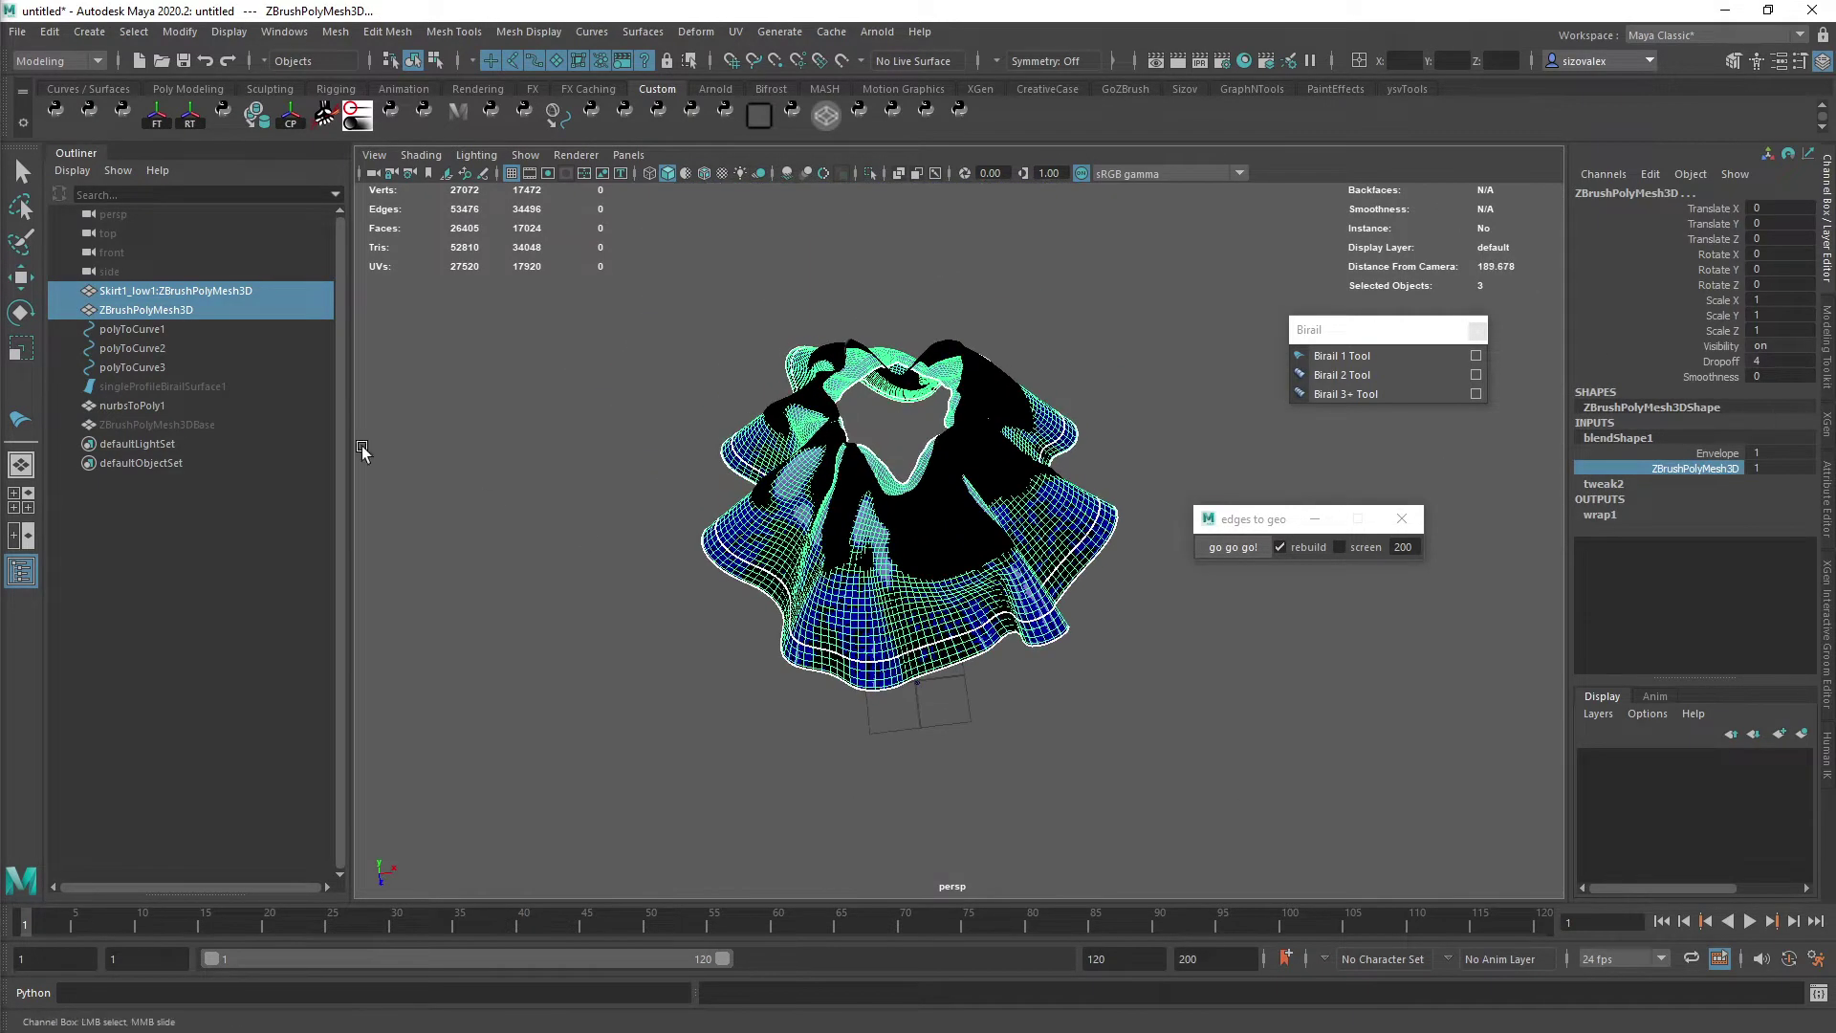
- Move ZBrushPolyMesh3D about 95 units along X, away from the original draped skirt
left_click(172, 309)
key("w")
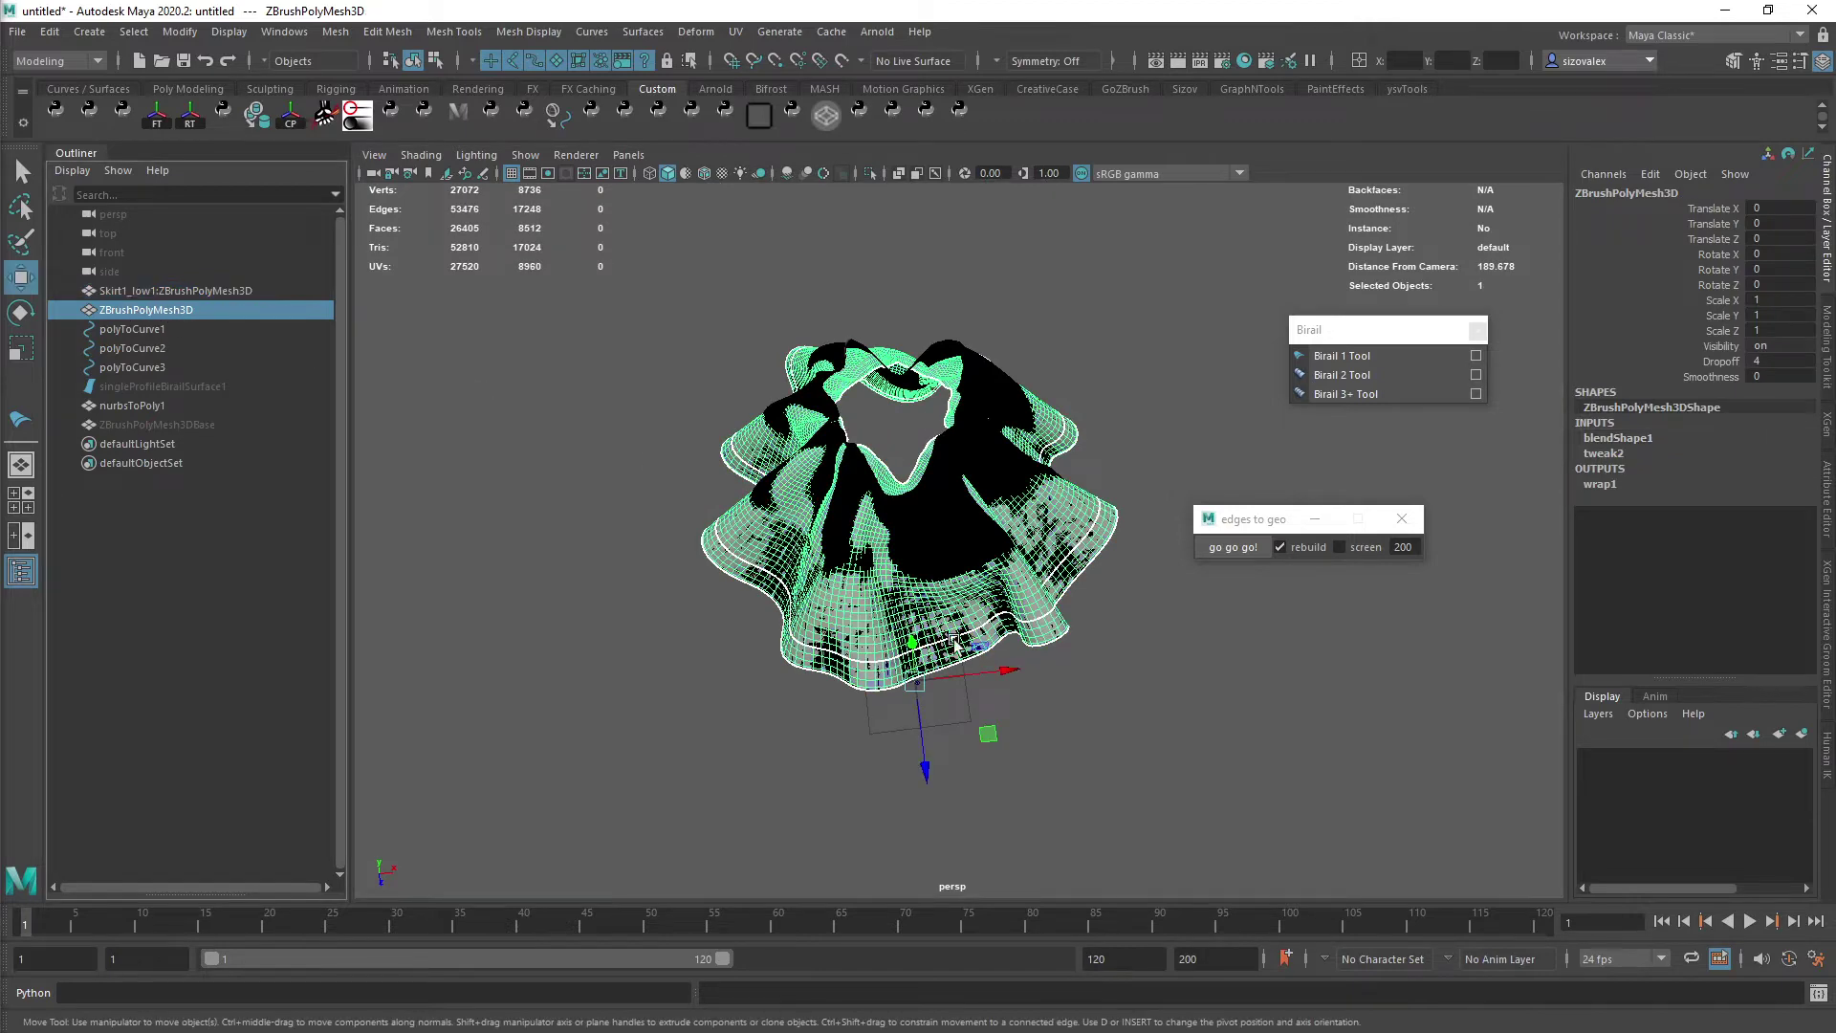
left_click_drag(999, 671, 1492, 701)
middle_click_drag(1348, 717, 944, 682, "alt")
left_click_drag(945, 682, 1050, 554, "alt")
middle_click_drag(1050, 555, 832, 771, "alt")
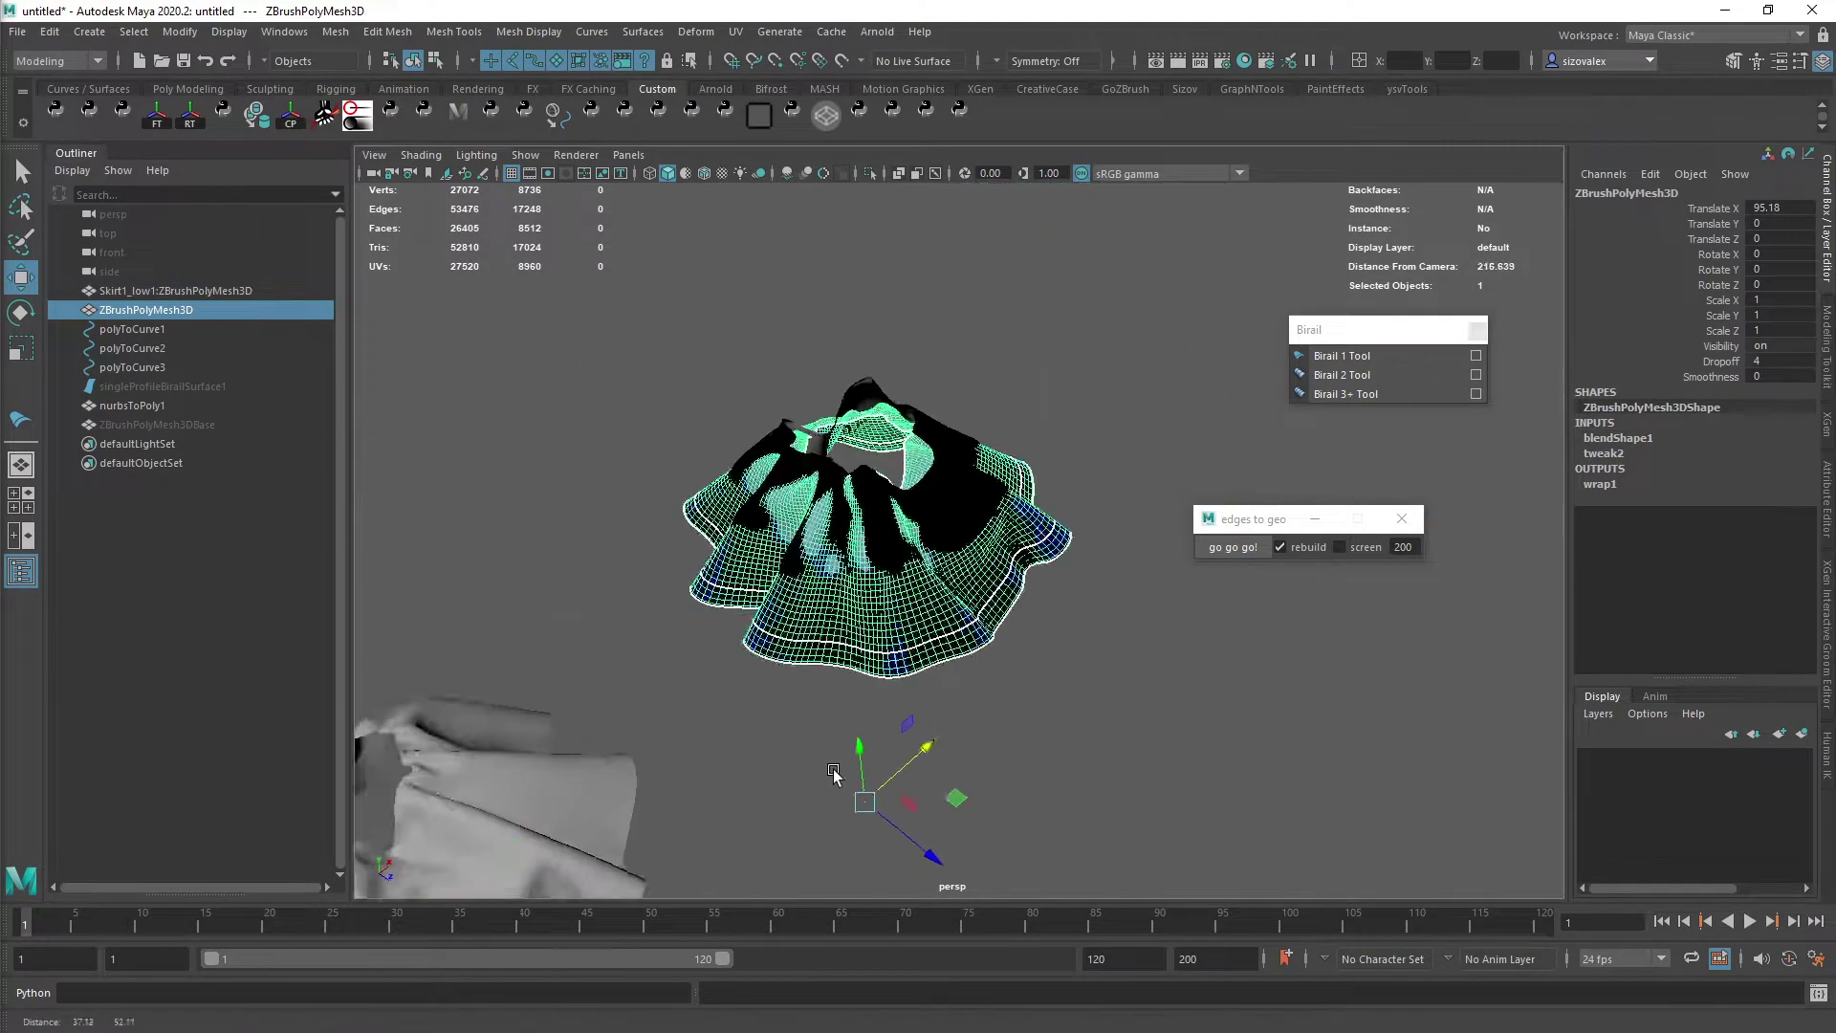
- Turn on Exclusive Bind in the wrap1 deformer of nurbsToPoly1
right_click_drag(832, 768, 1005, 700, "alt")
left_click(893, 459)
left_click_drag(893, 478, 866, 421, "alt")
right_click_drag(866, 517, 985, 565, "alt")
left_click_drag(985, 564, 985, 651, "alt")
left_click(1616, 409)
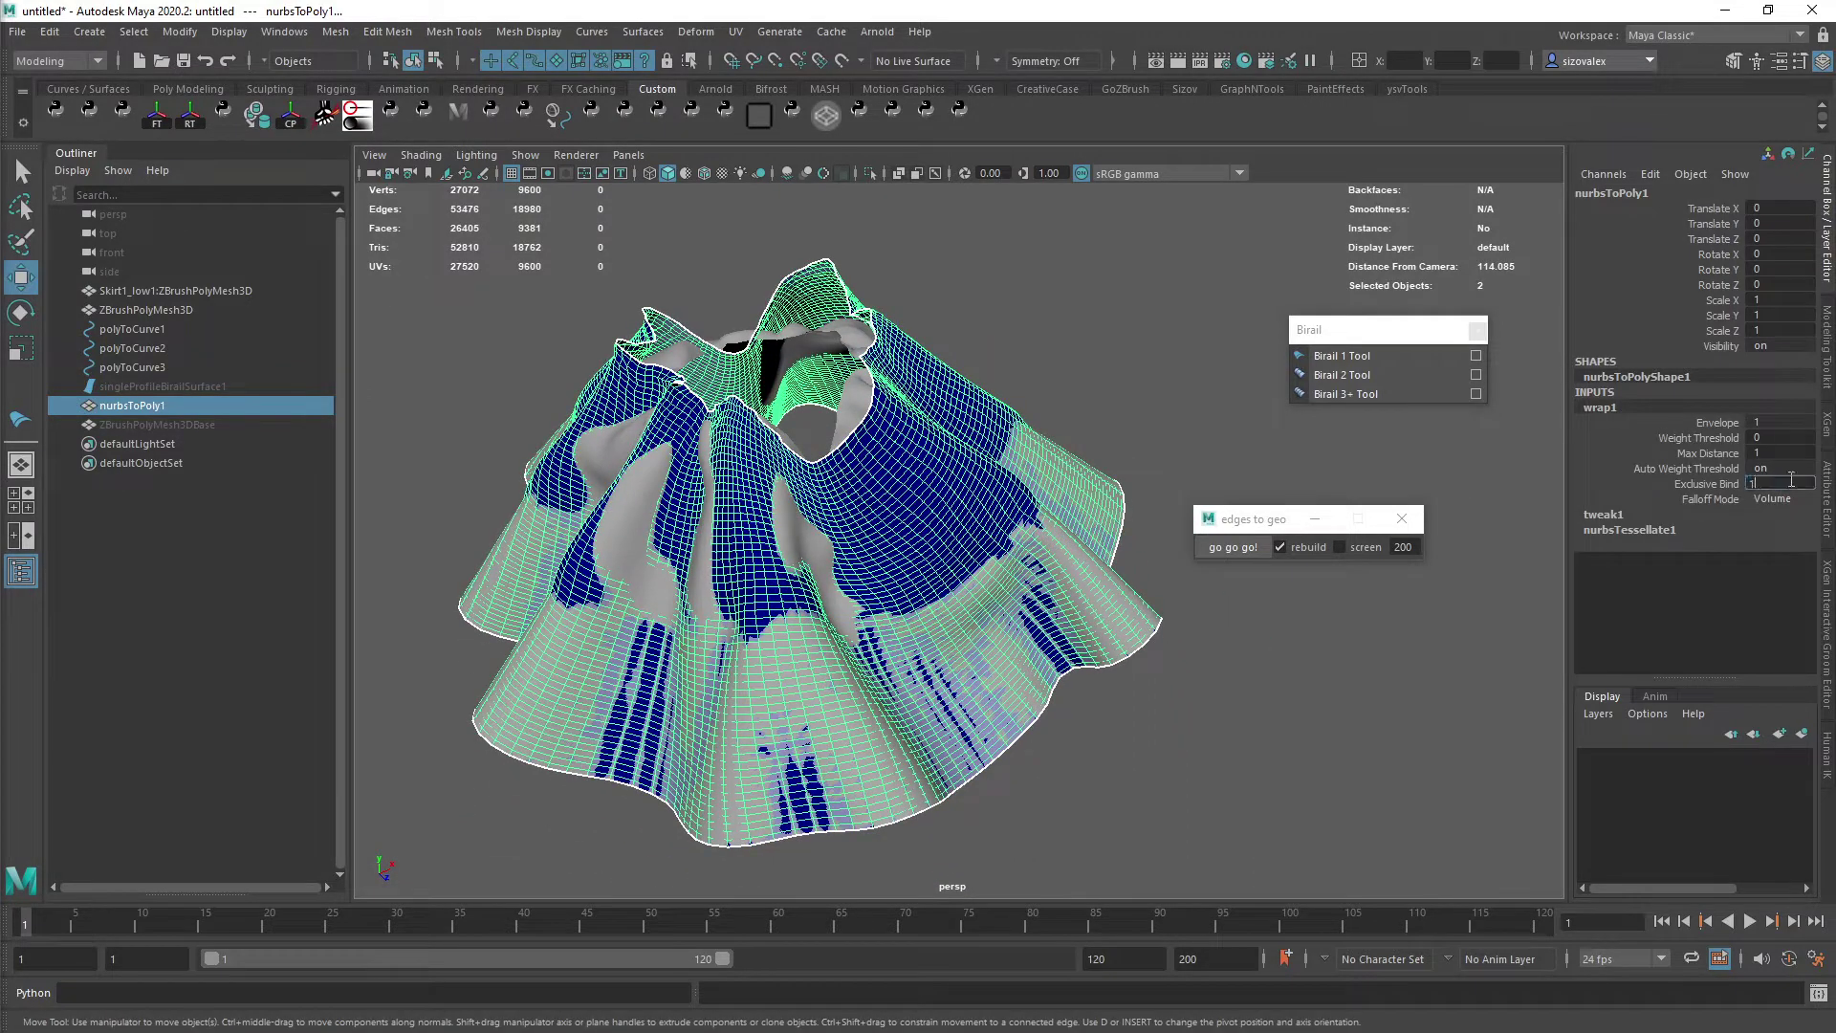
key("Return")
mouse_move(928, 623)
left_mouse_down("alt")
mouse_move(926, 540)
mouse_move(942, 602)
left_mouse_up("alt")
right_click_drag(942, 602, 1088, 652, "alt")
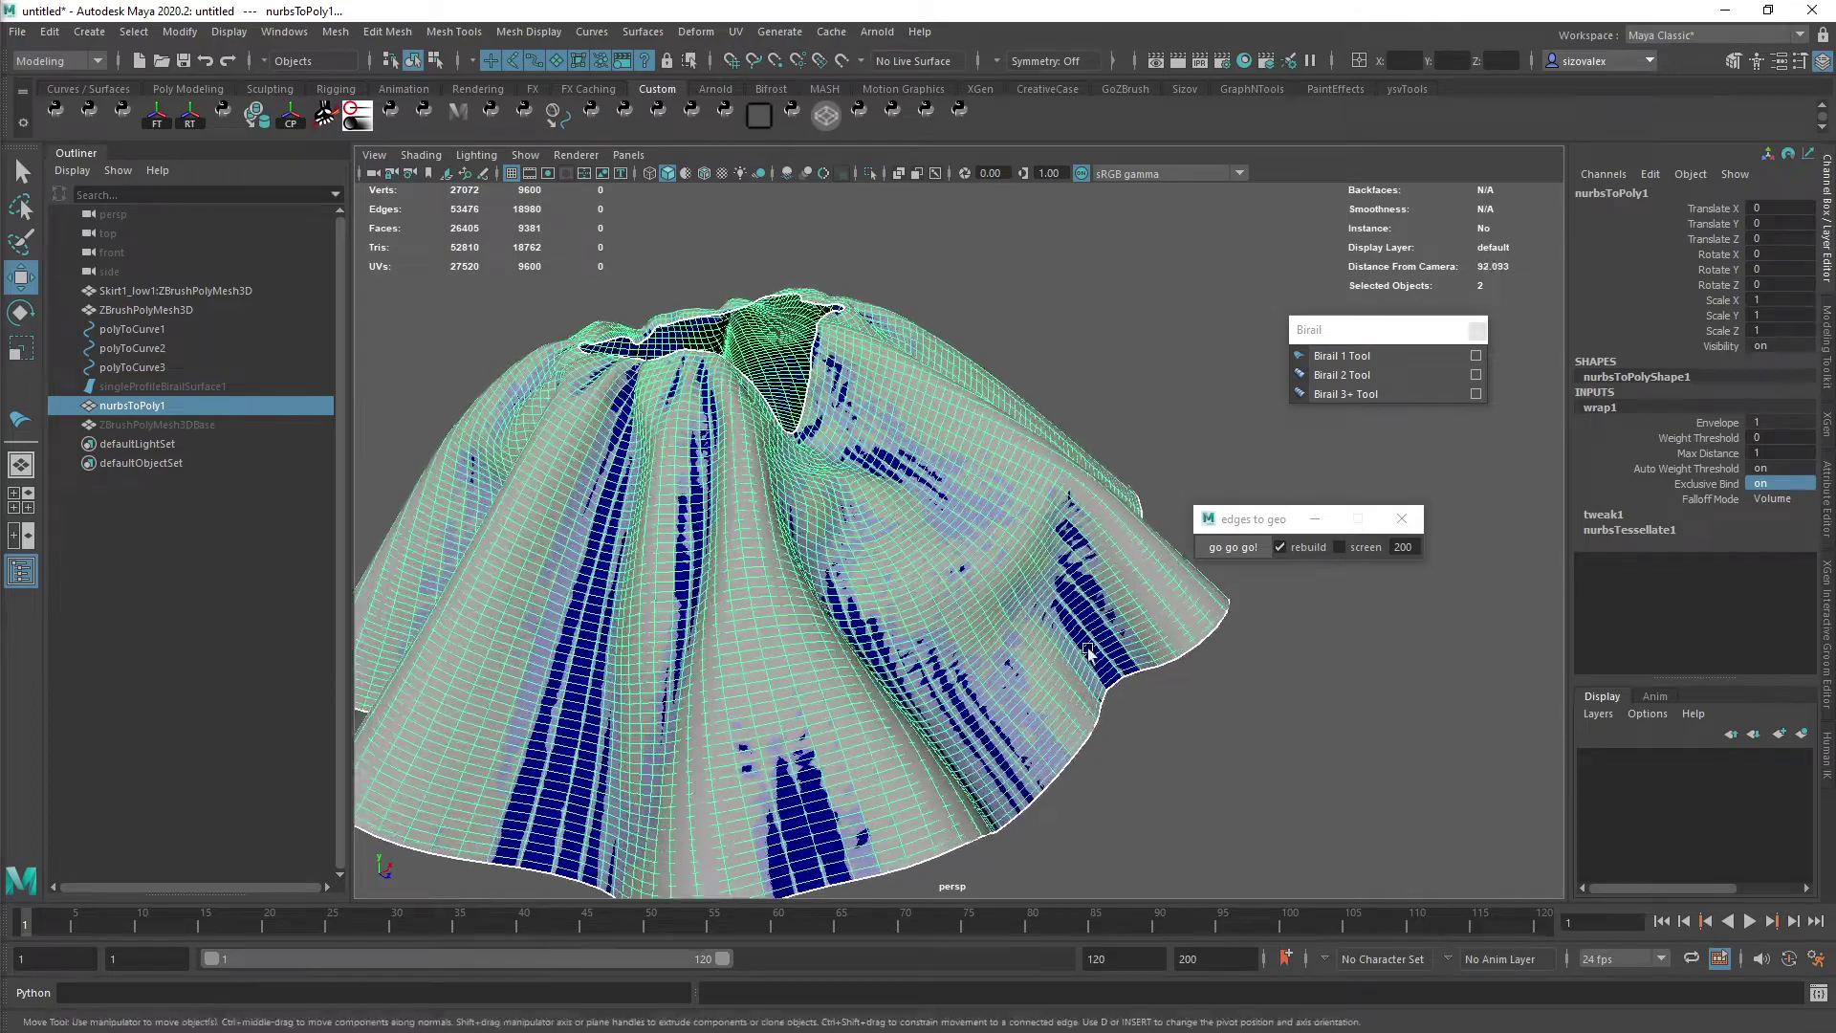
- Show the nurbsTessellate1 settings of nurbsToPoly1, isolate the draped mesh and examine it from several angles
left_click(1652, 529)
left_click_drag(918, 660, 679, 254, "alt")
key("ctrl+1")
left_click_drag(926, 516, 919, 560, "alt")
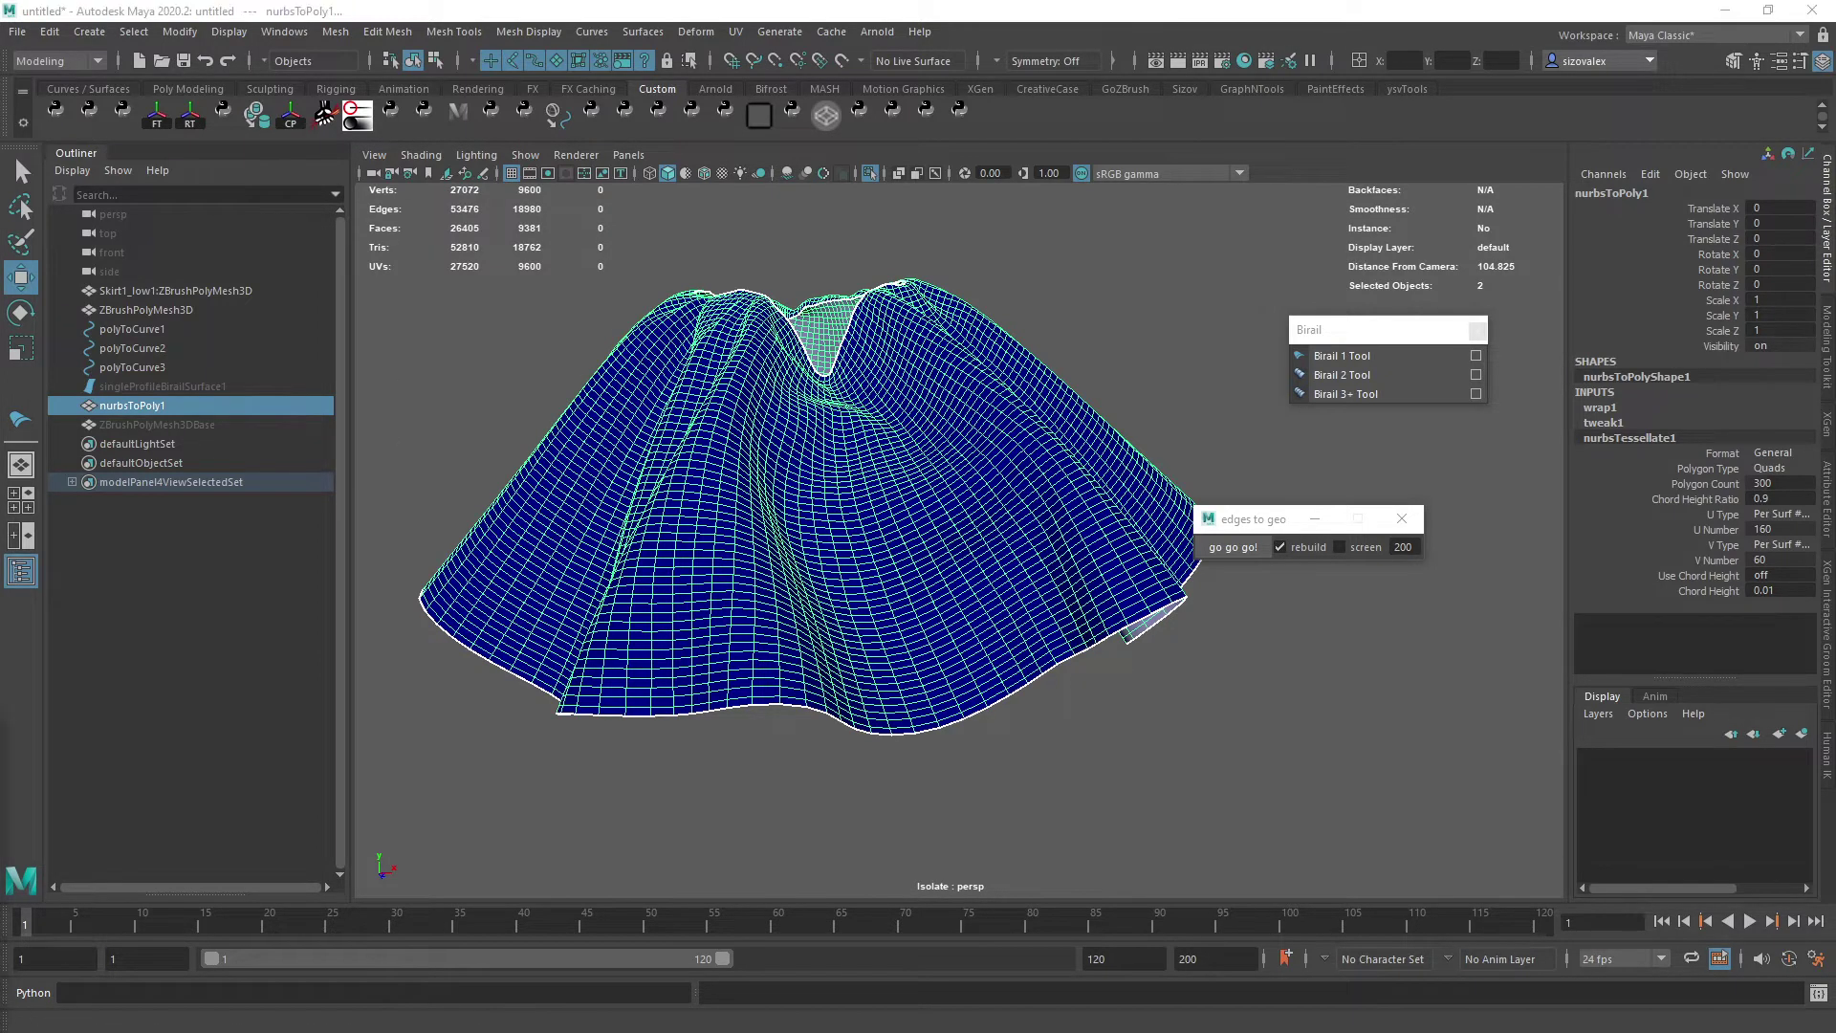
left_click(717, 620)
mouse_move(865, 667)
left_mouse_down("alt")
mouse_move(848, 549)
mouse_move(854, 656)
left_mouse_up("alt")
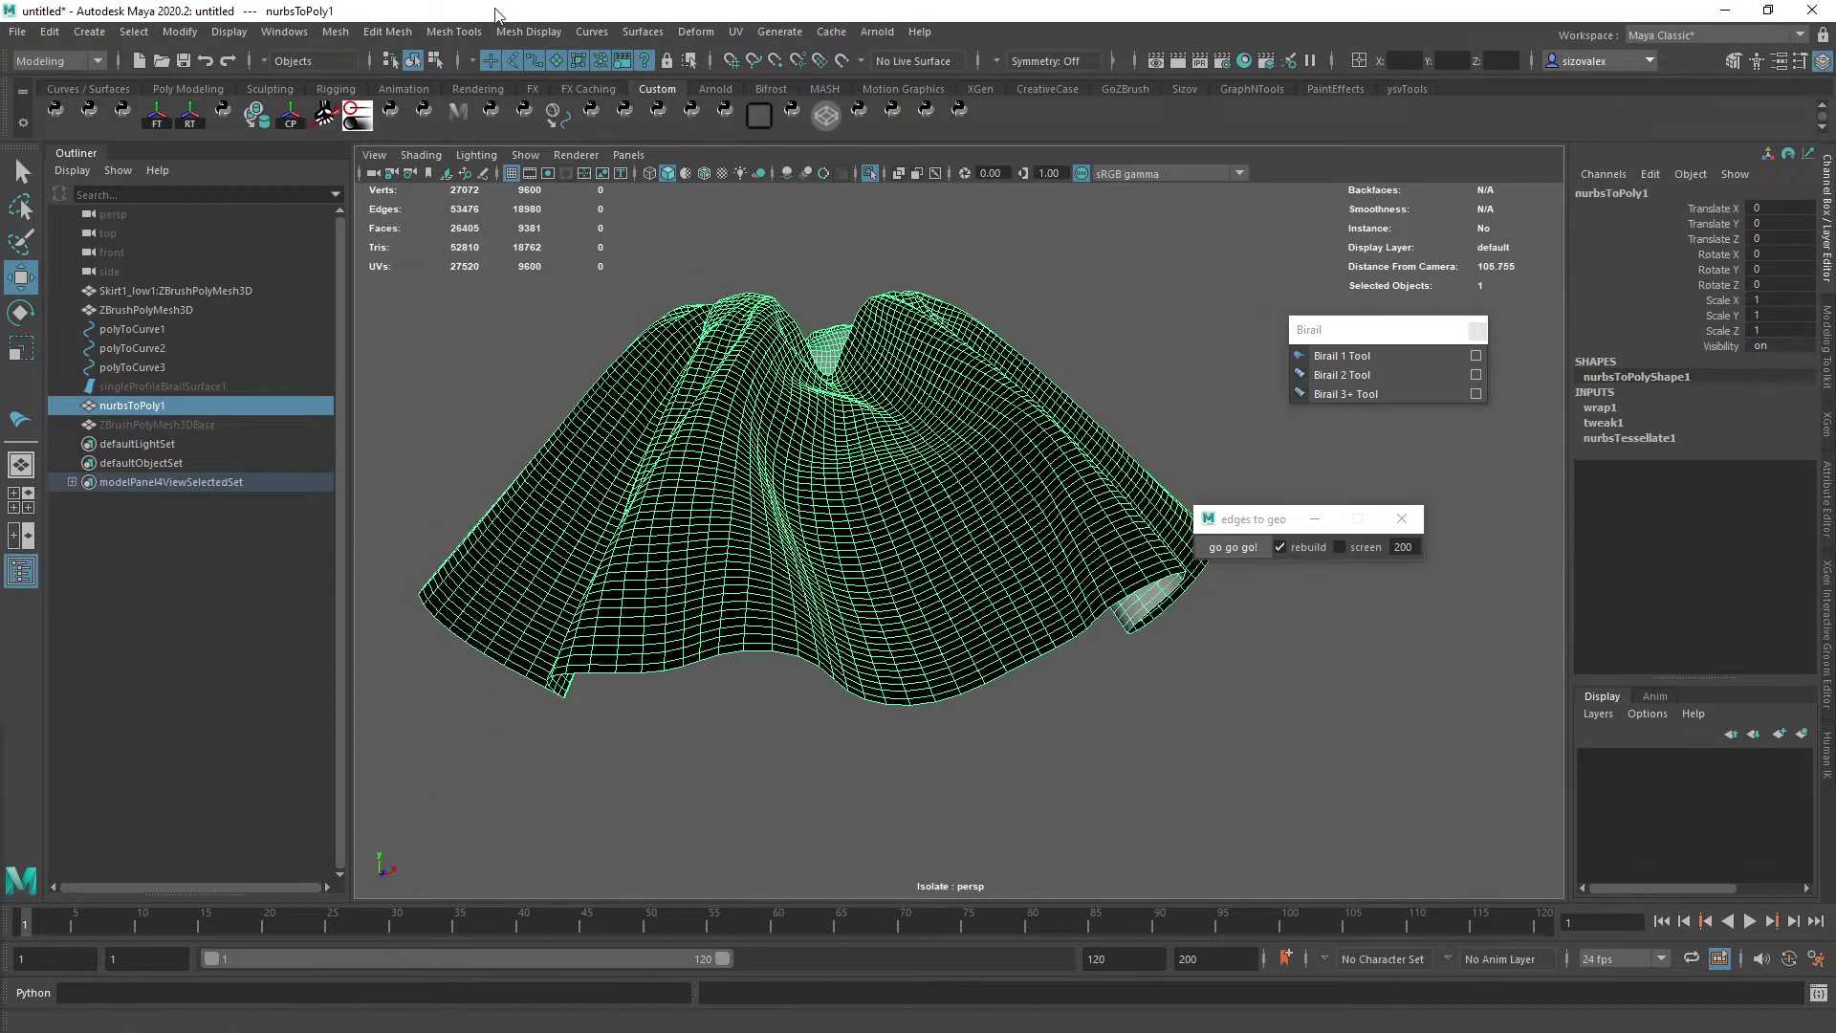
- Reverse the face normals of nurbsToPoly1
left_click(333, 38)
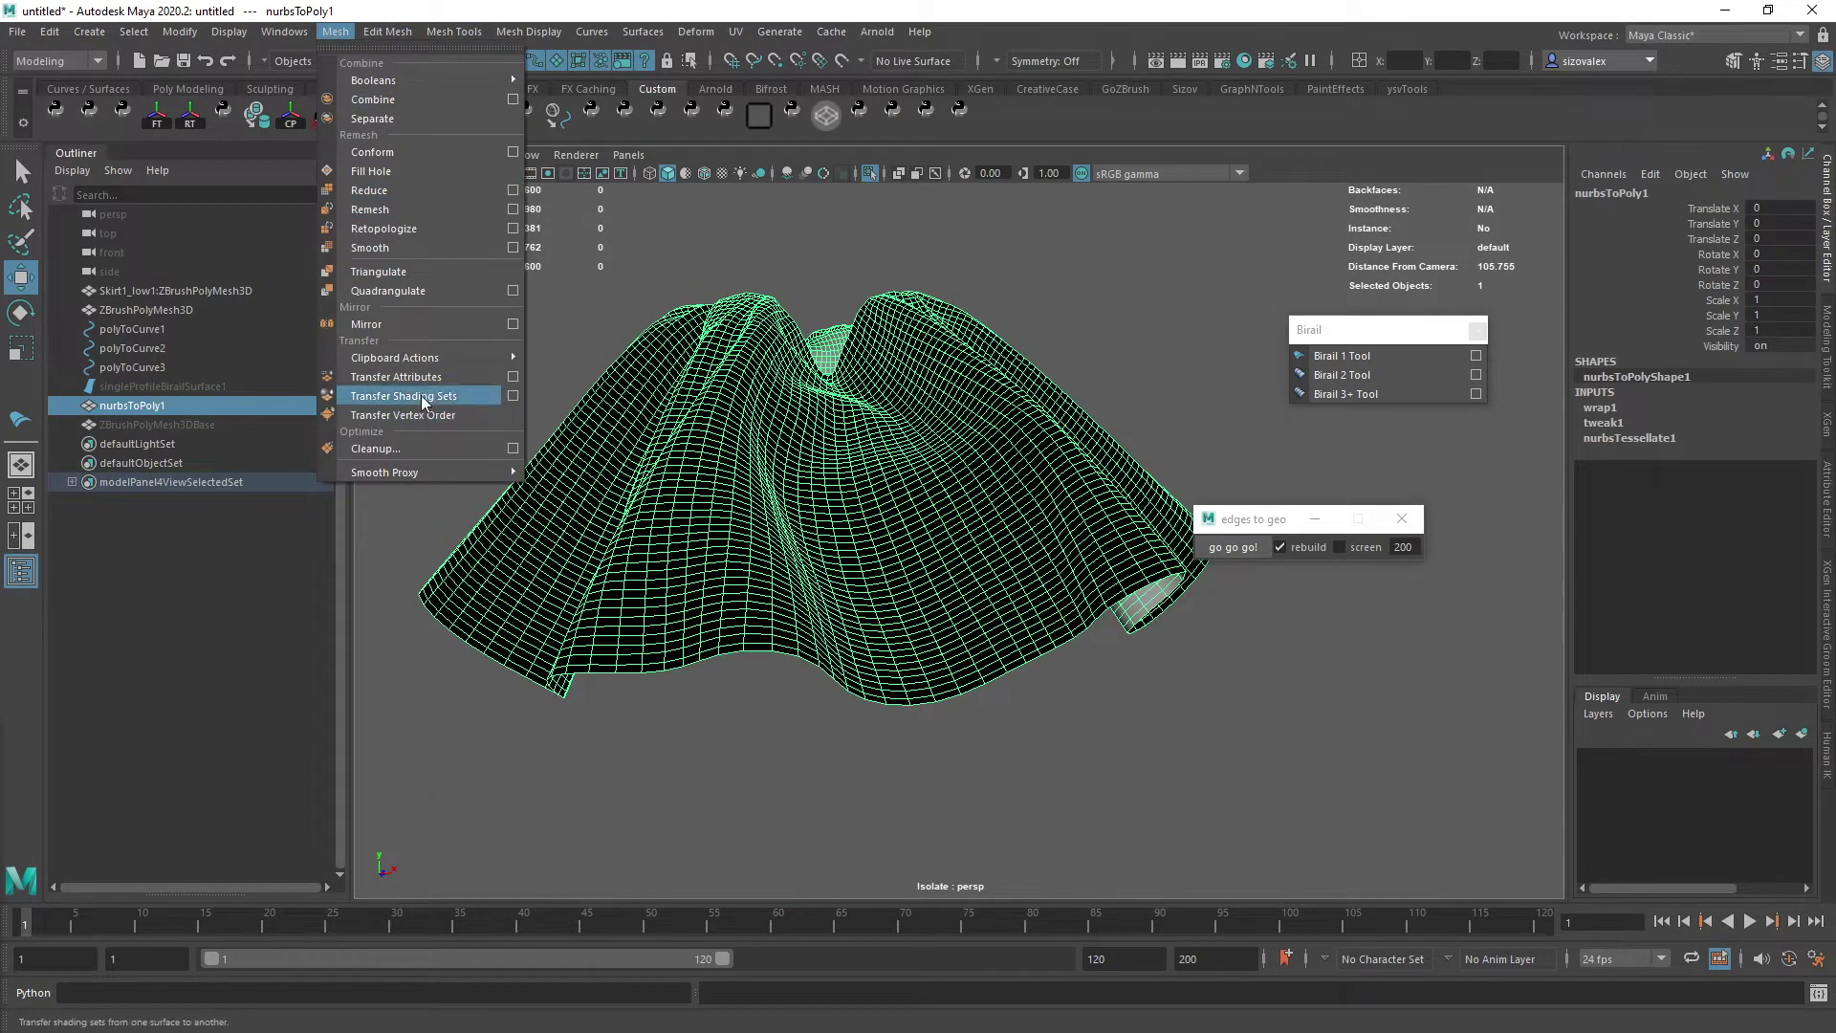
left_click(550, 31)
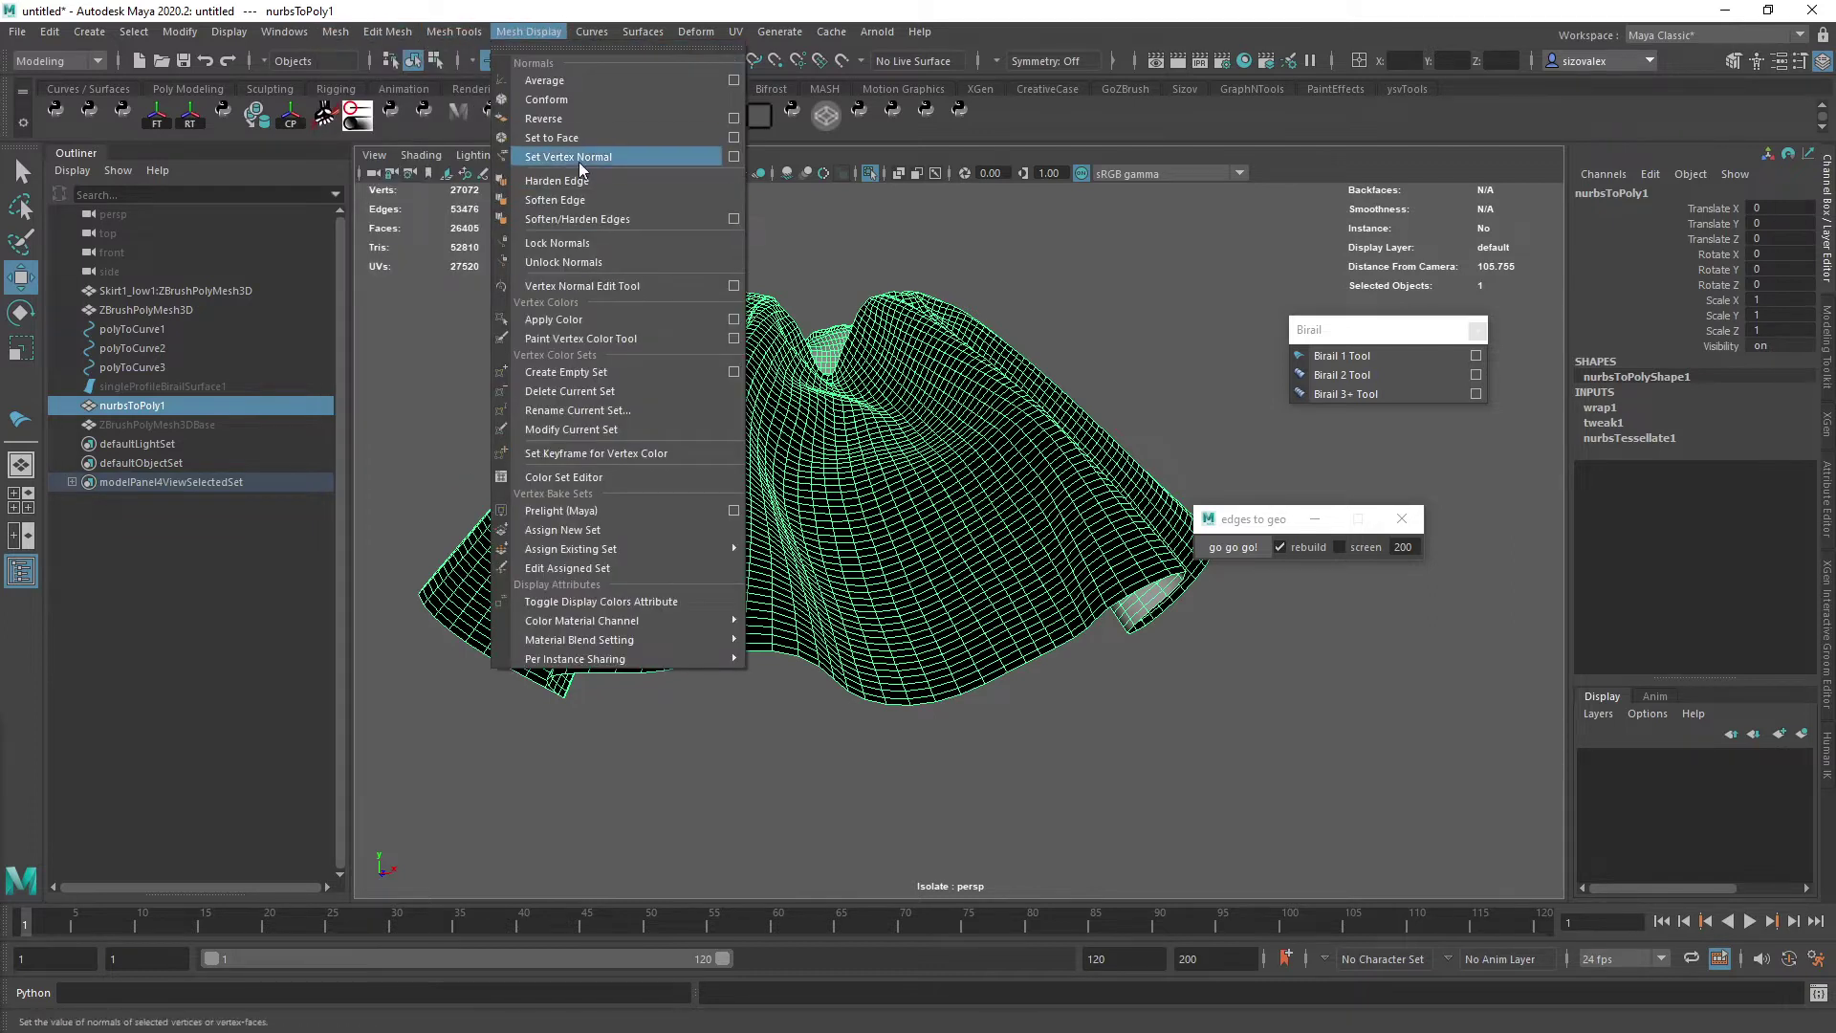
left_click(543, 119)
left_click_drag(926, 521, 980, 703, "alt")
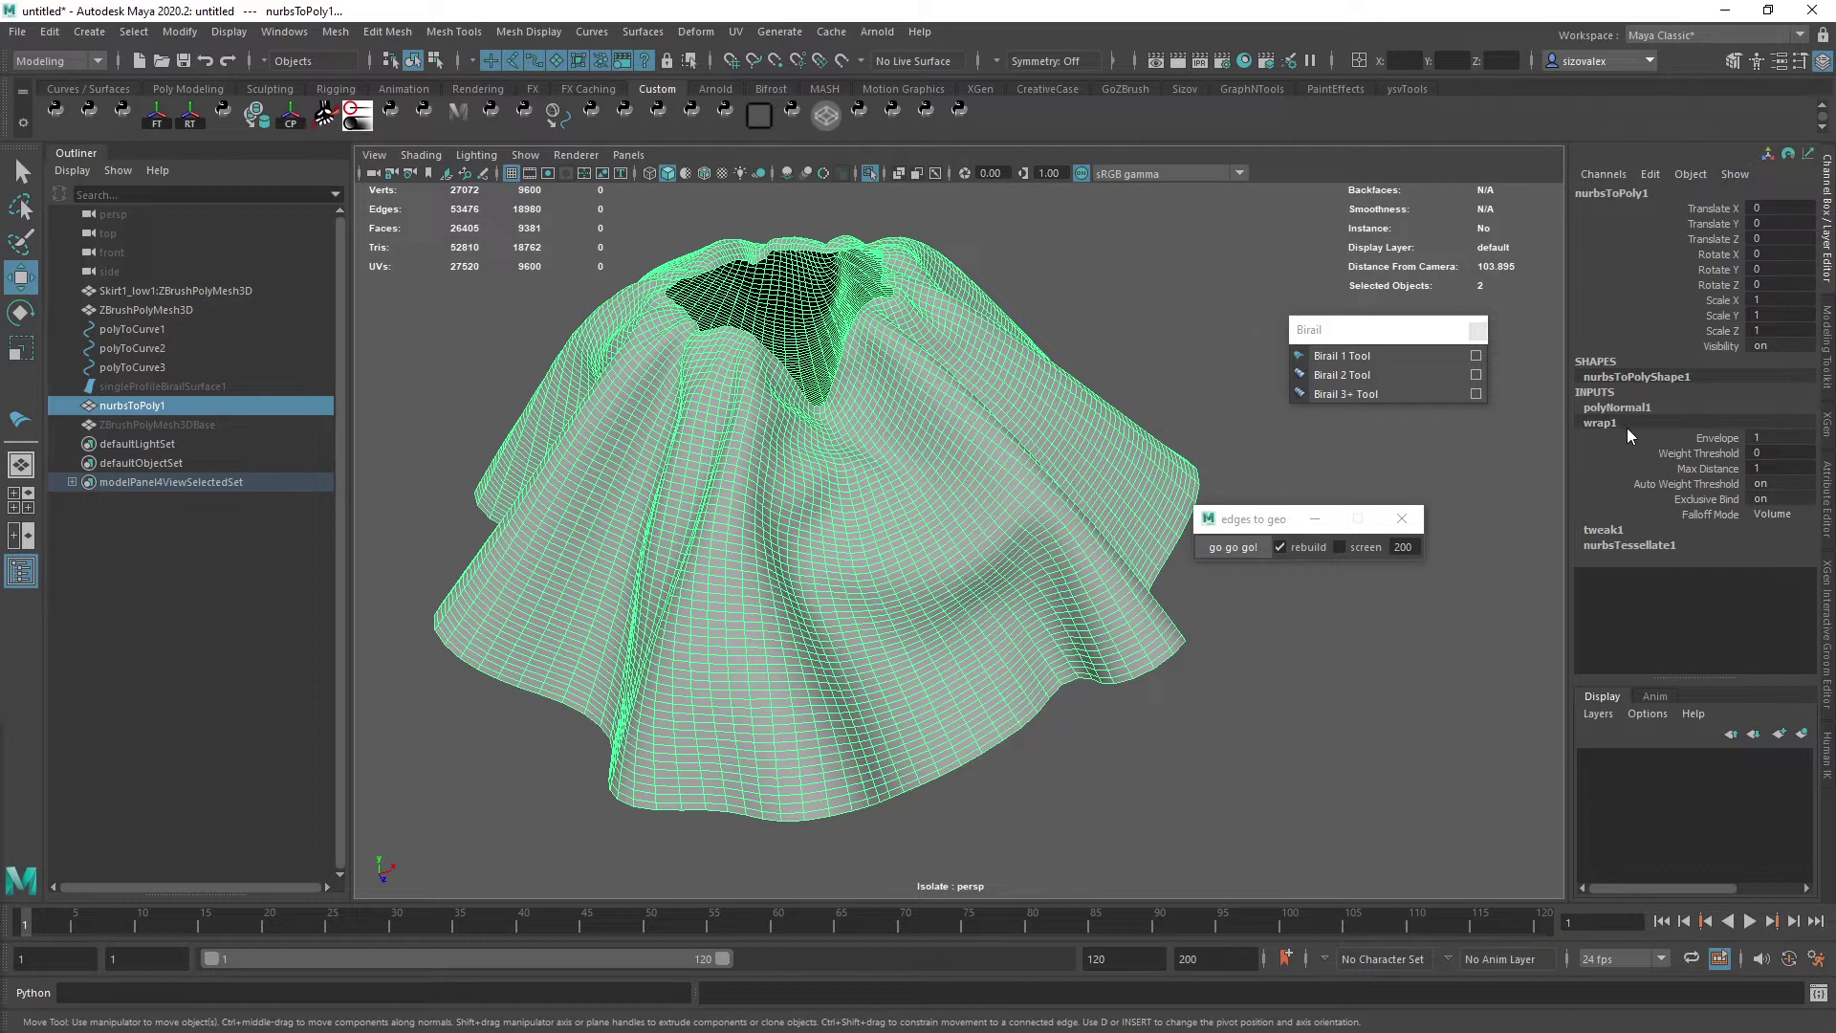
- Try coarser U divisions in the nurbsTessellate1 settings of nurbsToPoly1, first 32, then a U Number of 88
left_click(1630, 452)
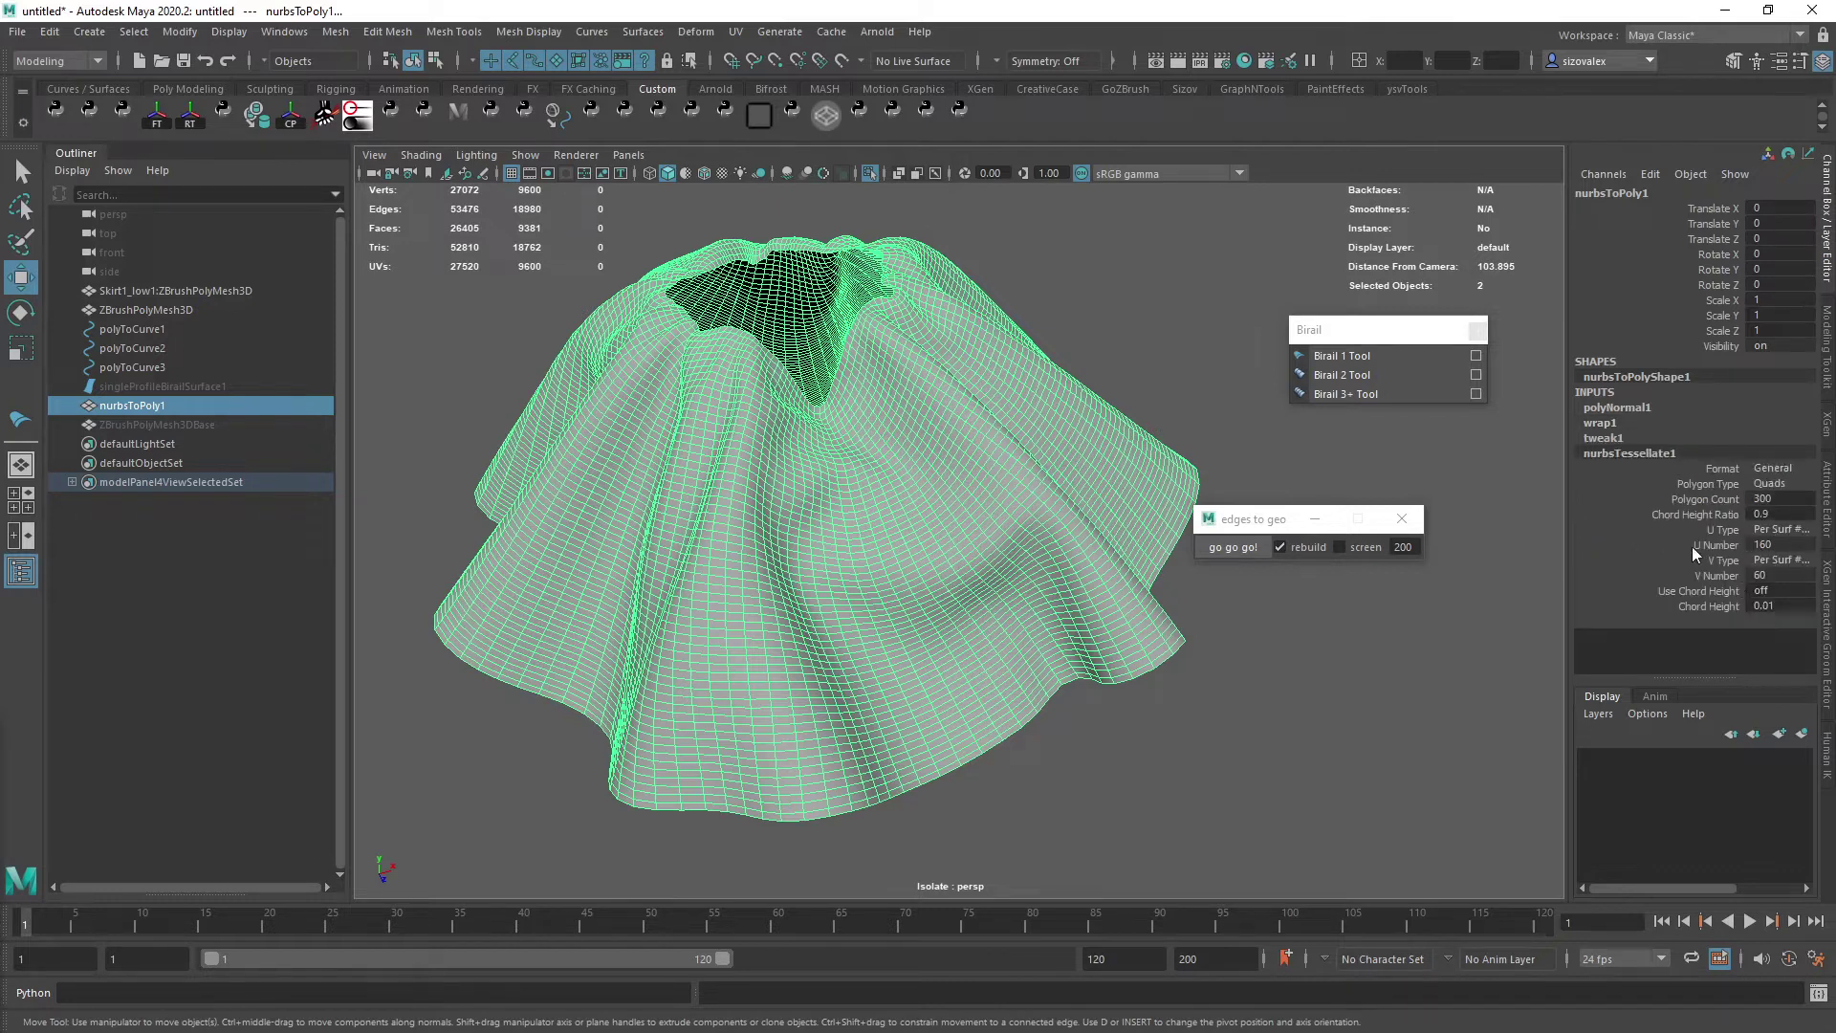
left_click(1739, 545)
middle_click_drag(1366, 648, 1371, 643)
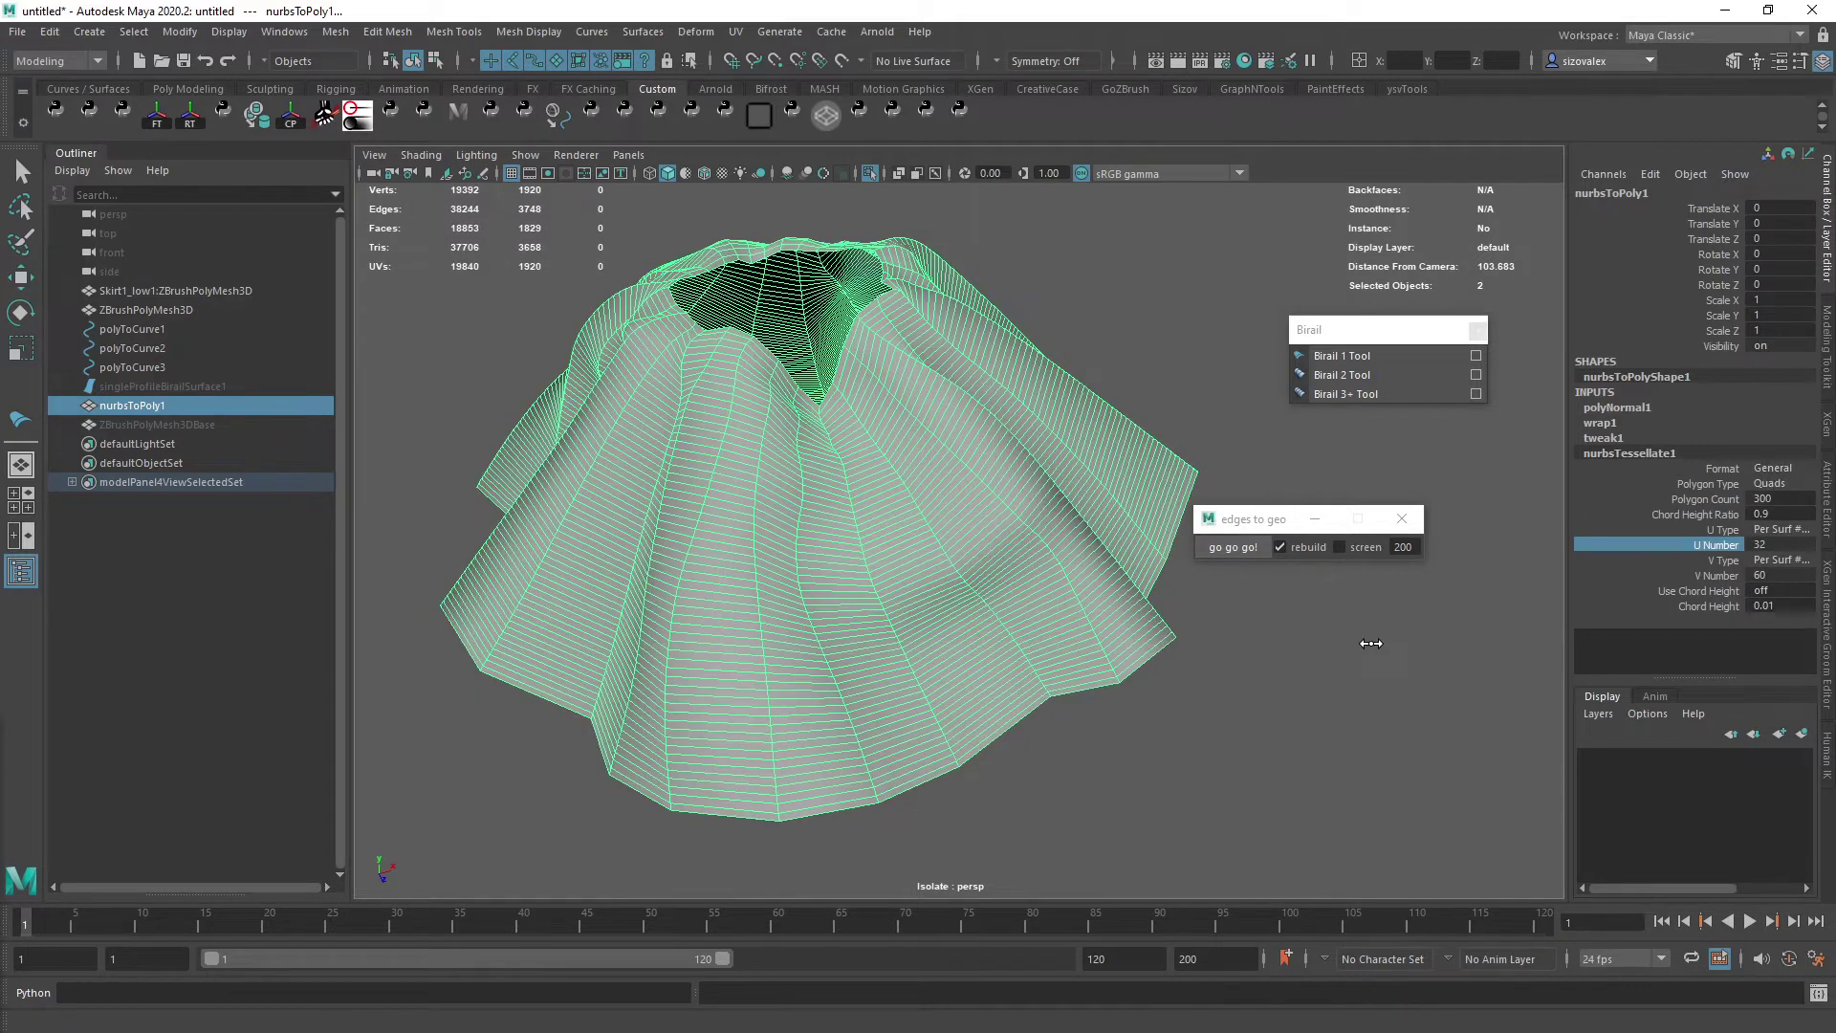
double_click(1795, 545)
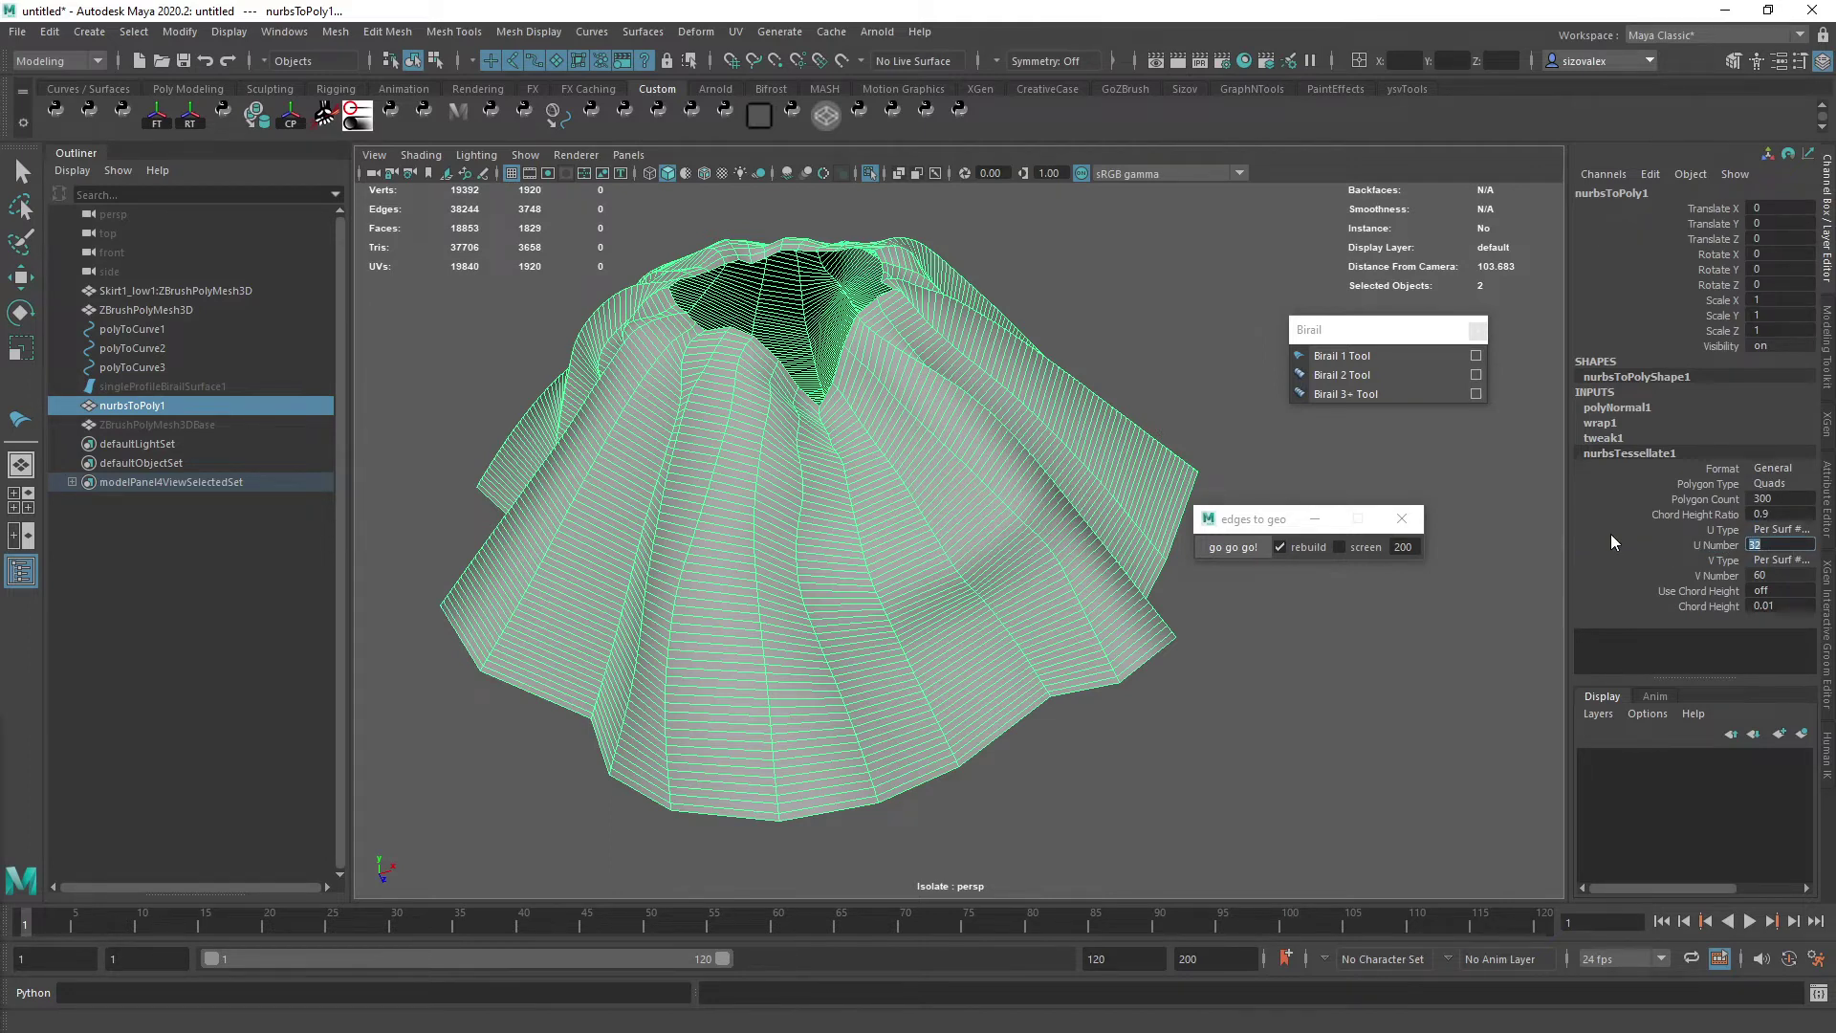
type("88")
key("Return")
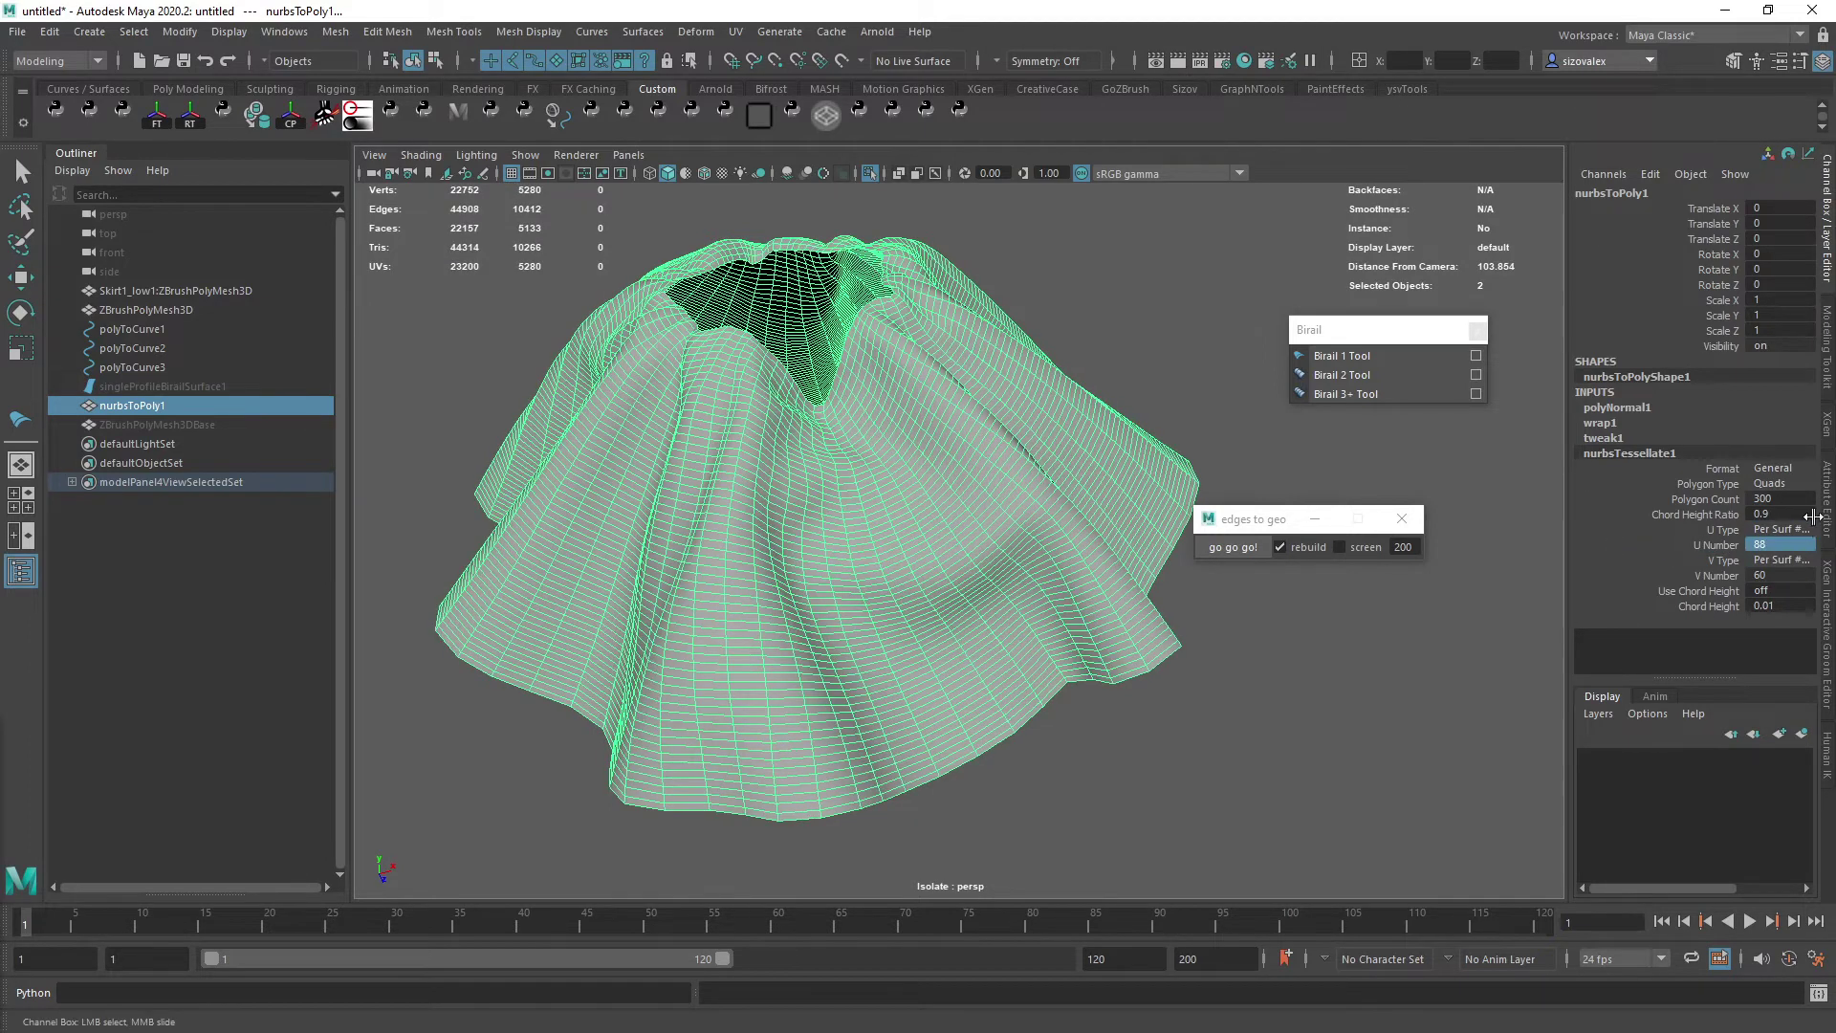
- Set the V Number of nurbsTessellate1 to 32 and its U Number to 180, and check the resulting quads around the skirt
left_click_drag(918, 574, 1100, 564, "alt")
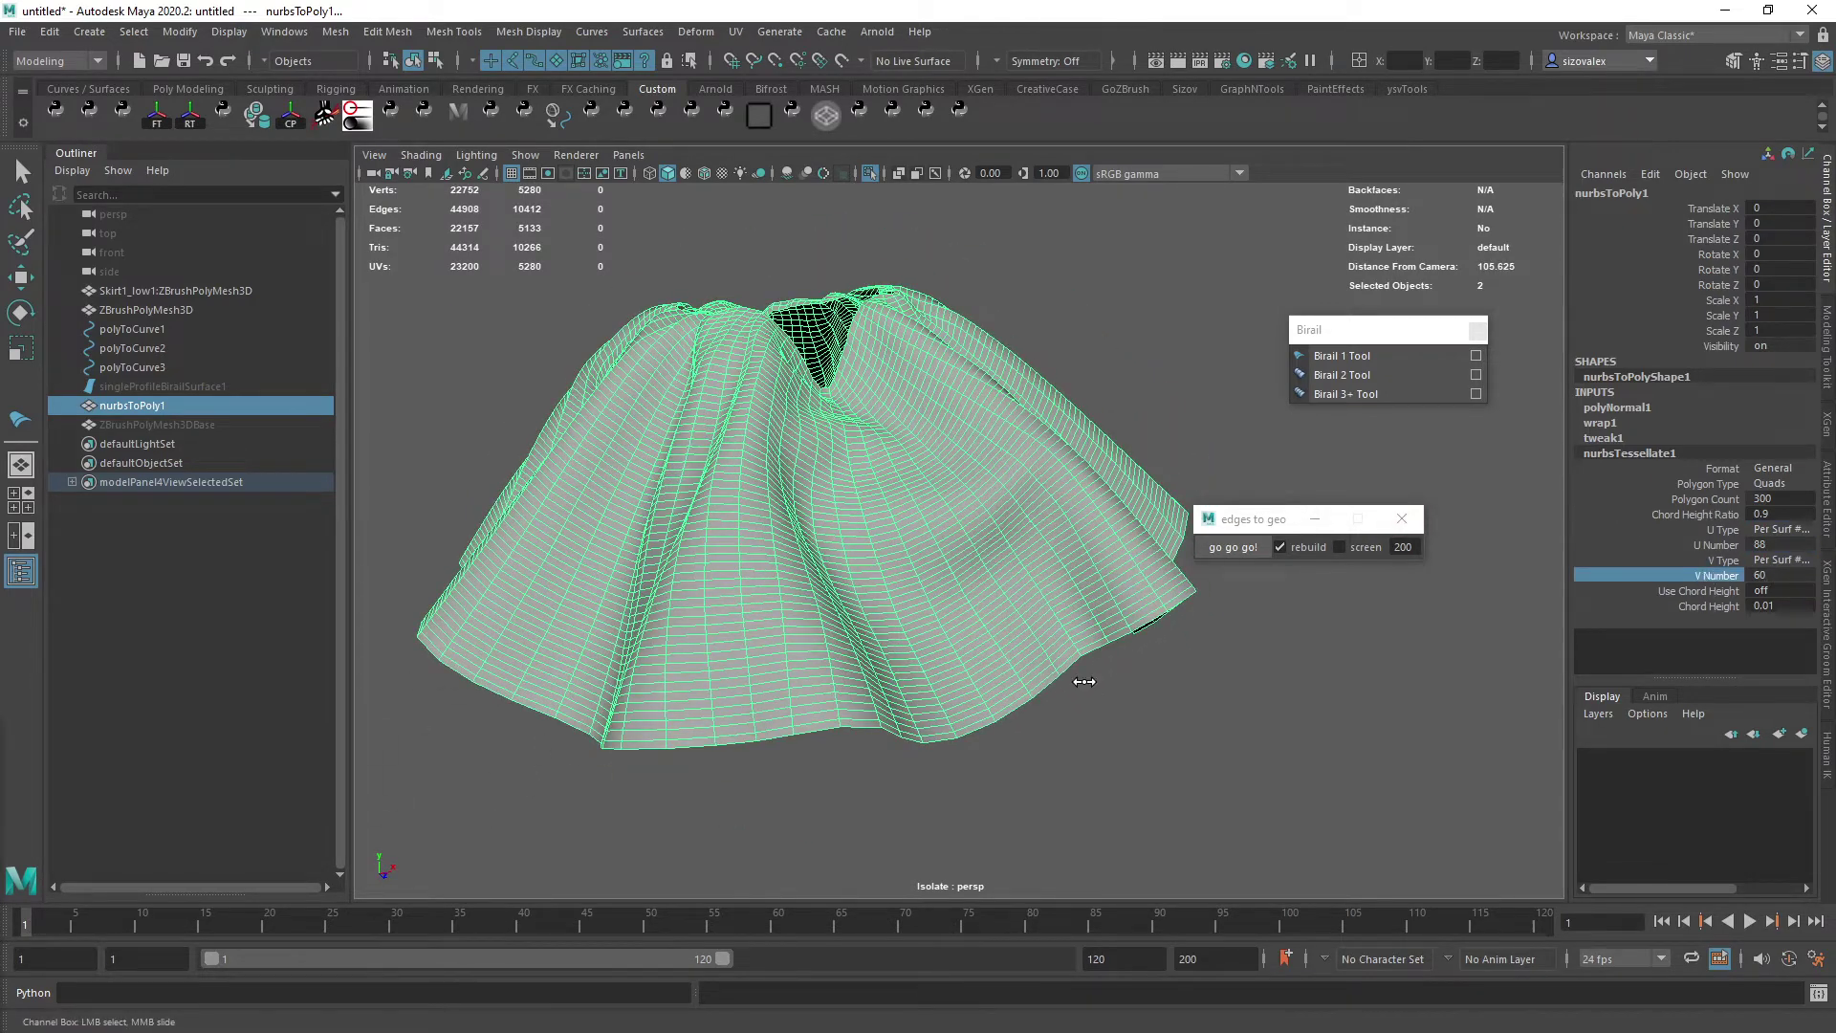
middle_click_drag(1084, 681, 1263, 563)
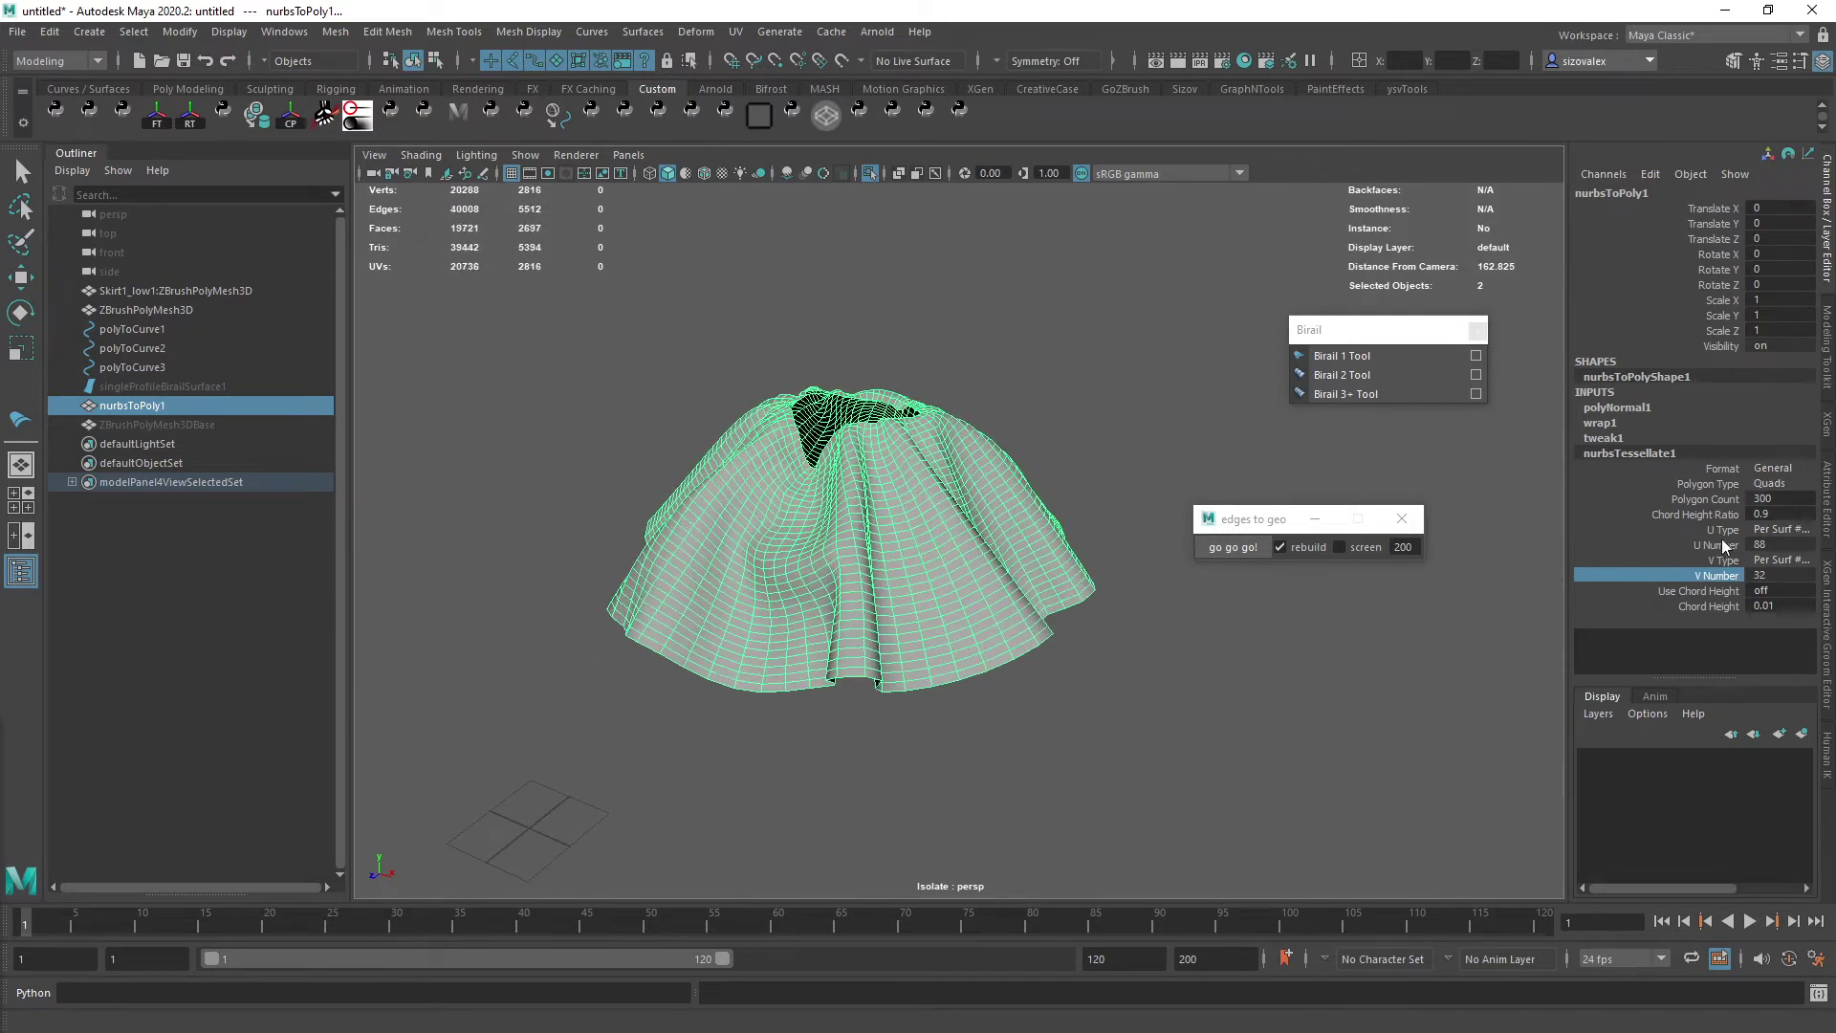
left_click(1791, 543)
type("180")
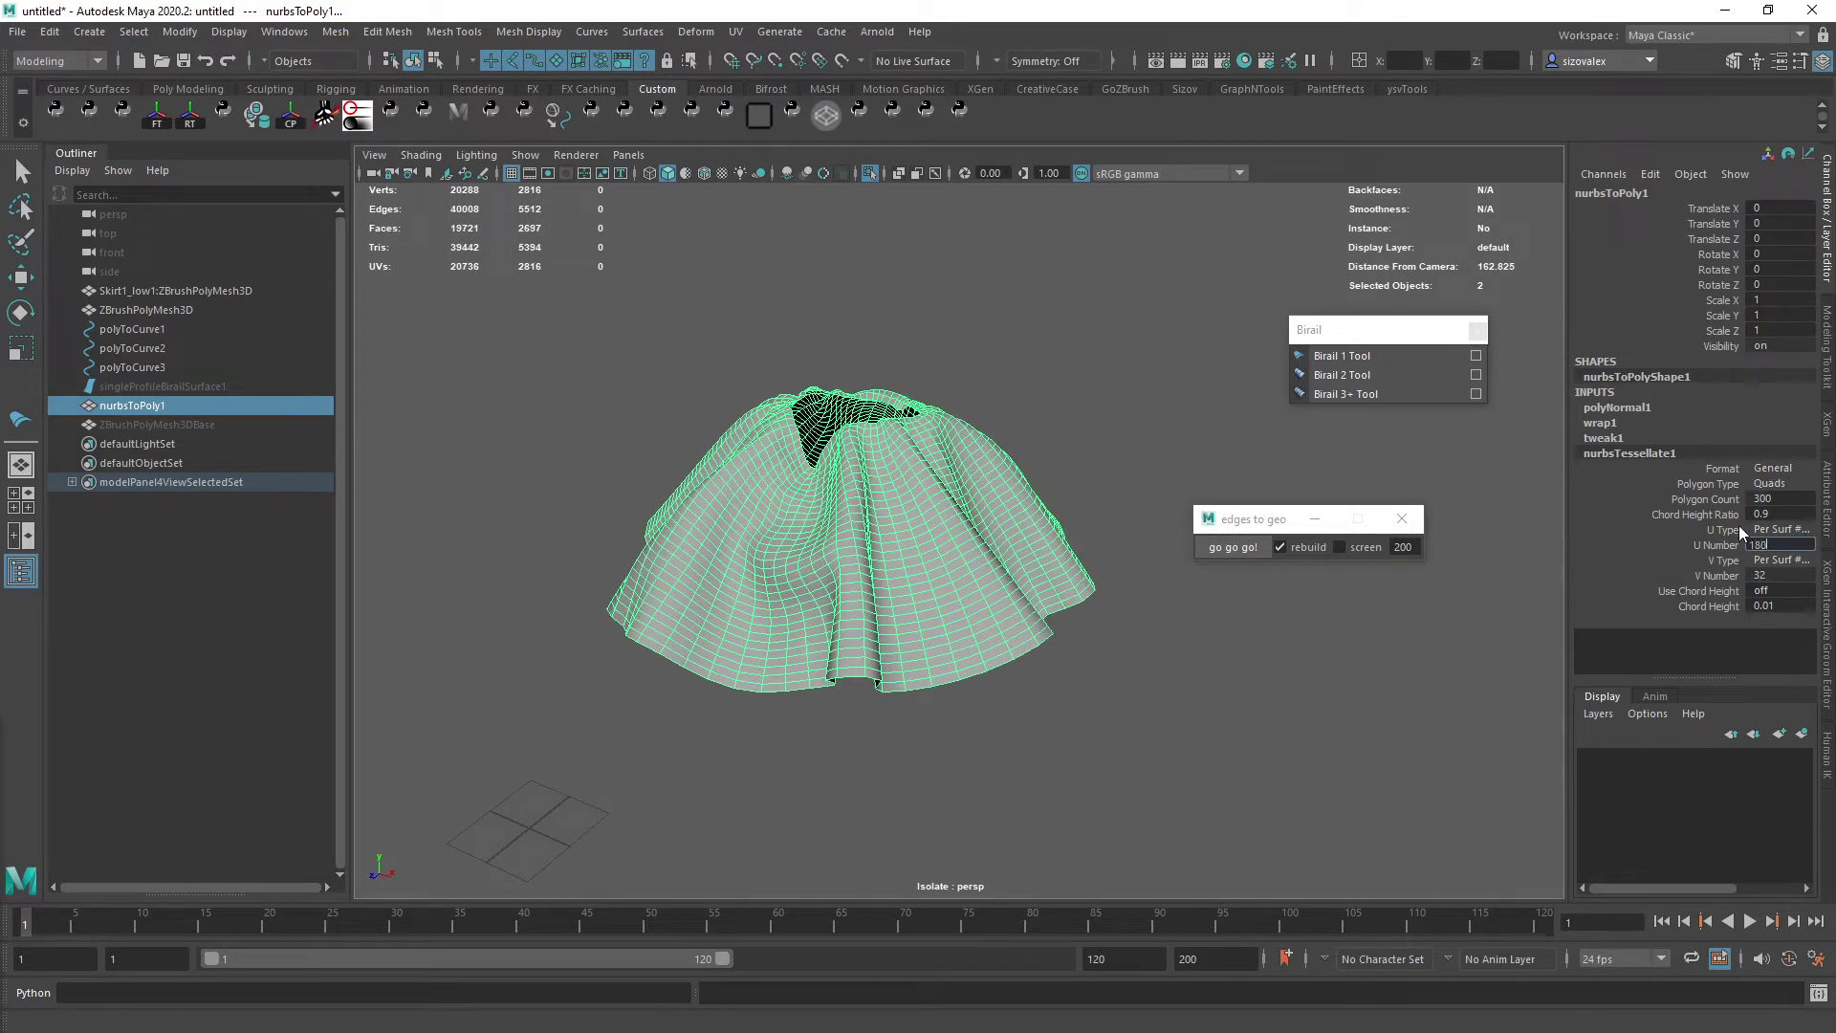
key("Return")
left_click_drag(765, 489, 906, 574, "alt")
right_click_drag(907, 573, 1059, 635, "alt")
left_click_drag(1059, 635, 792, 507, "alt")
right_click_drag(791, 507, 753, 529, "alt")
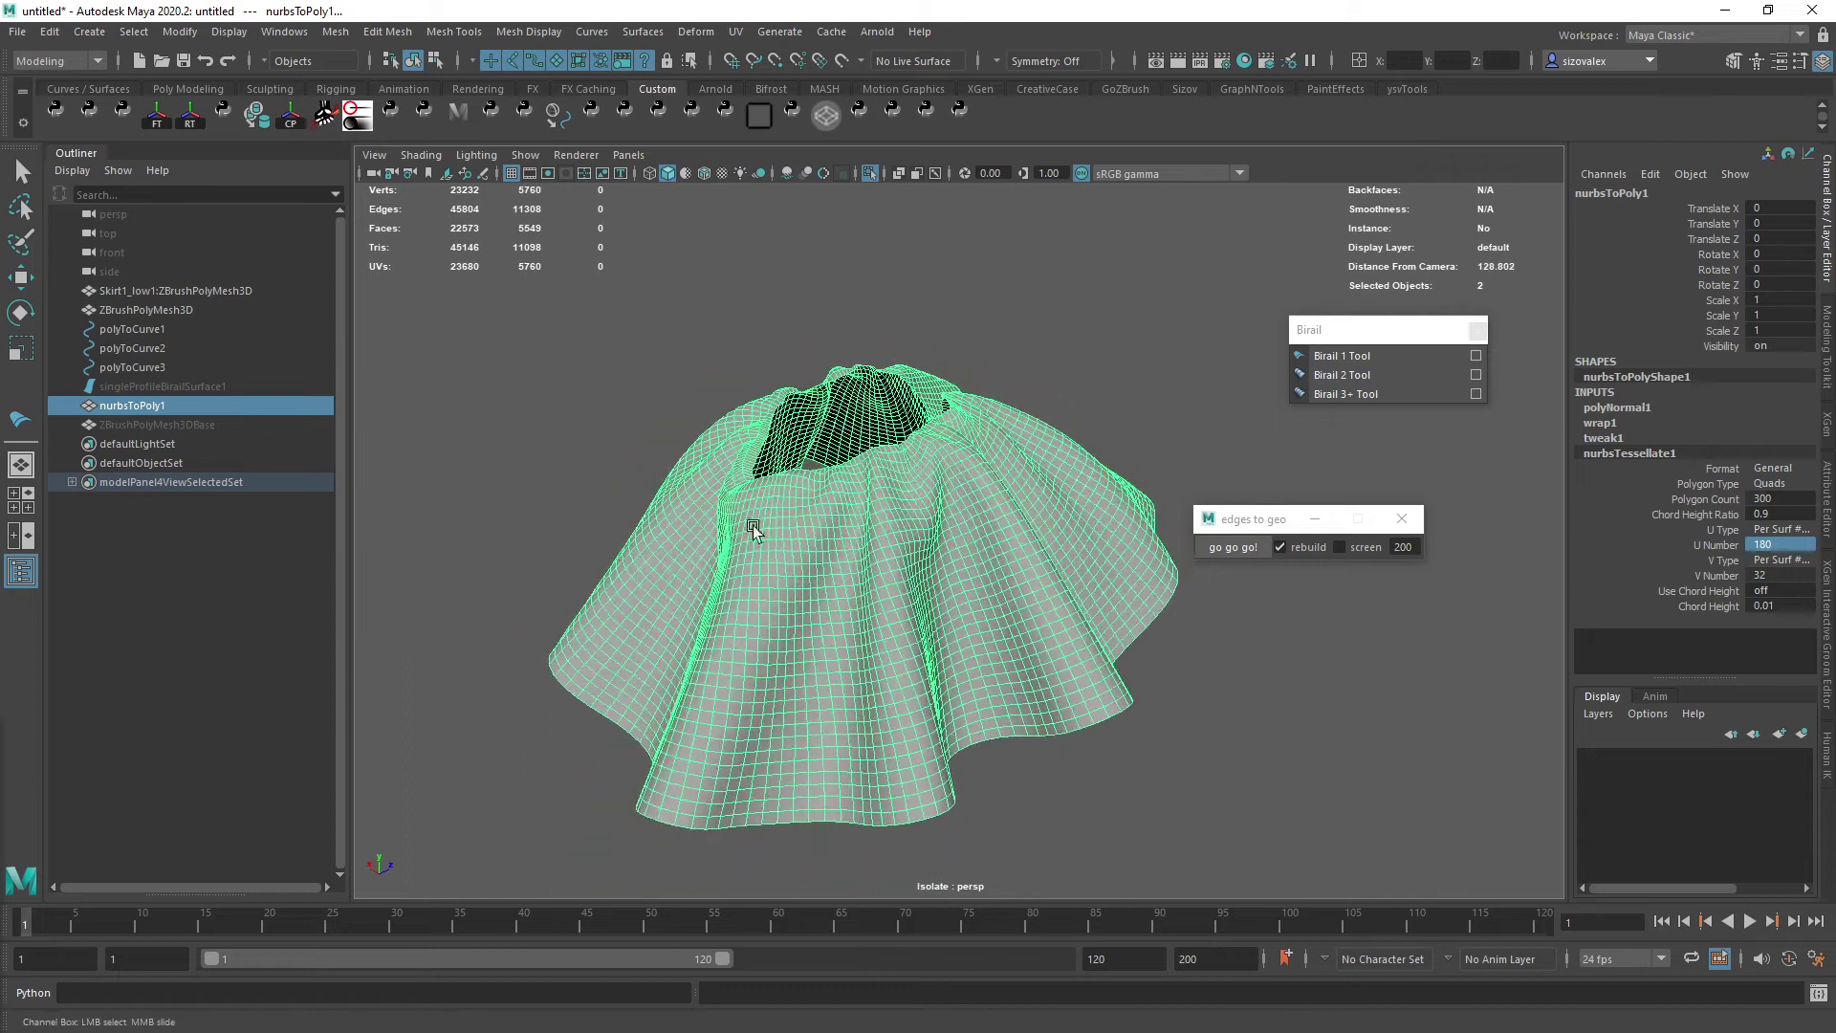
- End the isolated view so the original skirt Skirt1_low1 and the draped copies are shown together, and clear the selection
left_click(77, 289)
key("w")
right_click_drag(717, 373, 616, 428, "alt")
middle_click_drag(616, 429, 766, 426, "alt")
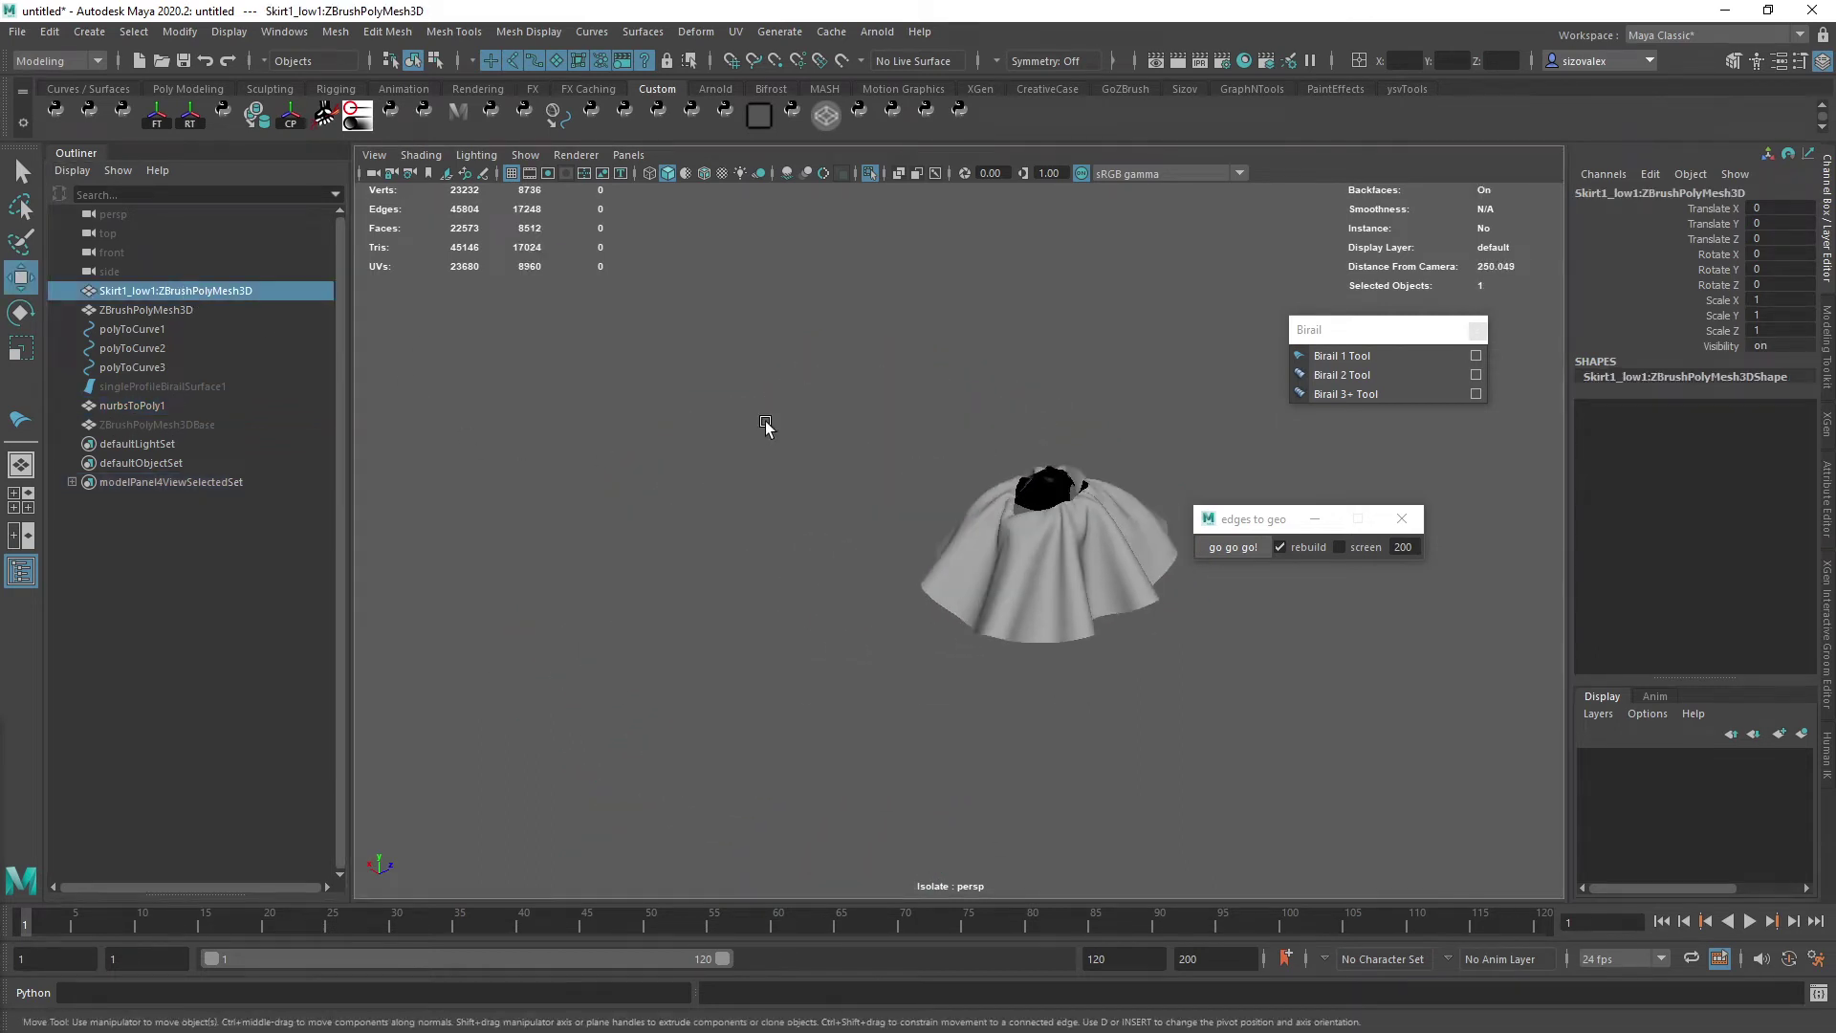
key("ctrl+1")
left_click_drag(1073, 541, 890, 520, "alt")
left_click(907, 524)
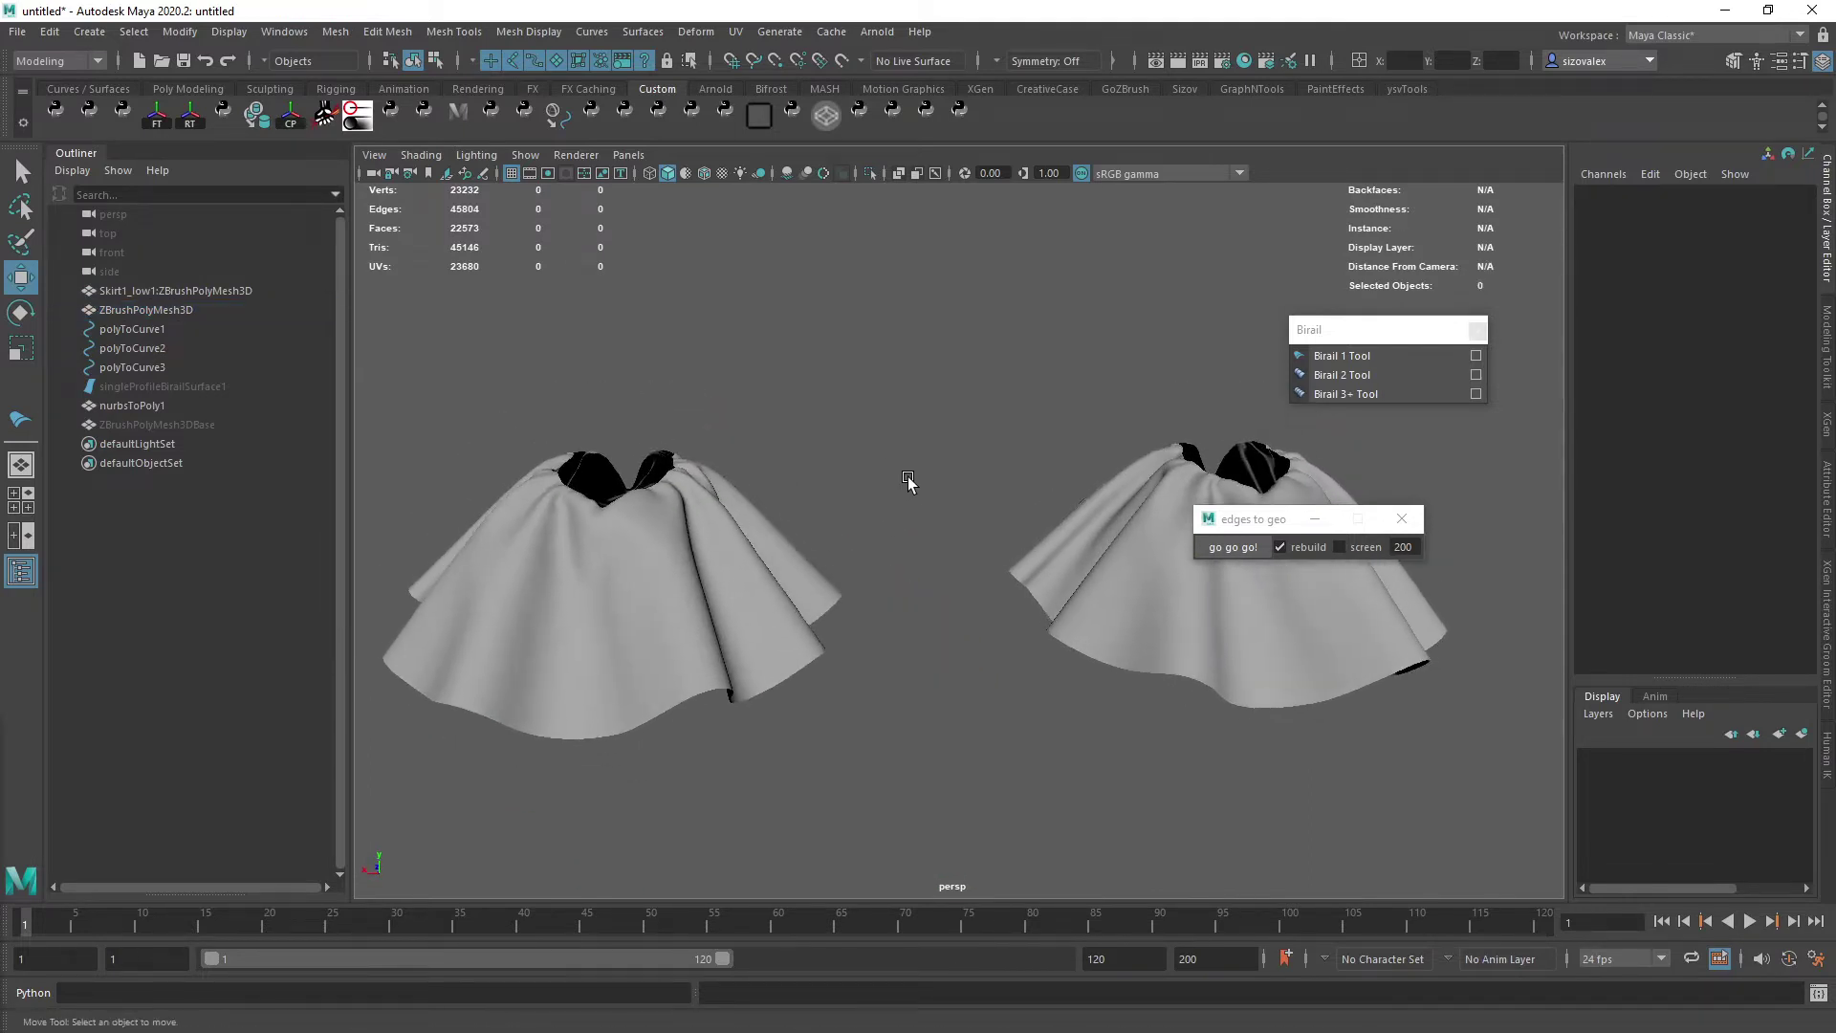
- Hide the wrap driver mesh ZBrushPolyMesh3D that overlaps nurbsToPoly1
left_click_drag(687, 541, 762, 593, "alt")
right_click_drag(762, 594, 865, 540, "alt")
left_click_drag(865, 540, 755, 488, "alt")
left_click(645, 562)
mouse_move(644, 562)
left_mouse_down("alt")
mouse_move(676, 586)
mouse_move(641, 574)
left_mouse_up("alt")
left_click(180, 308)
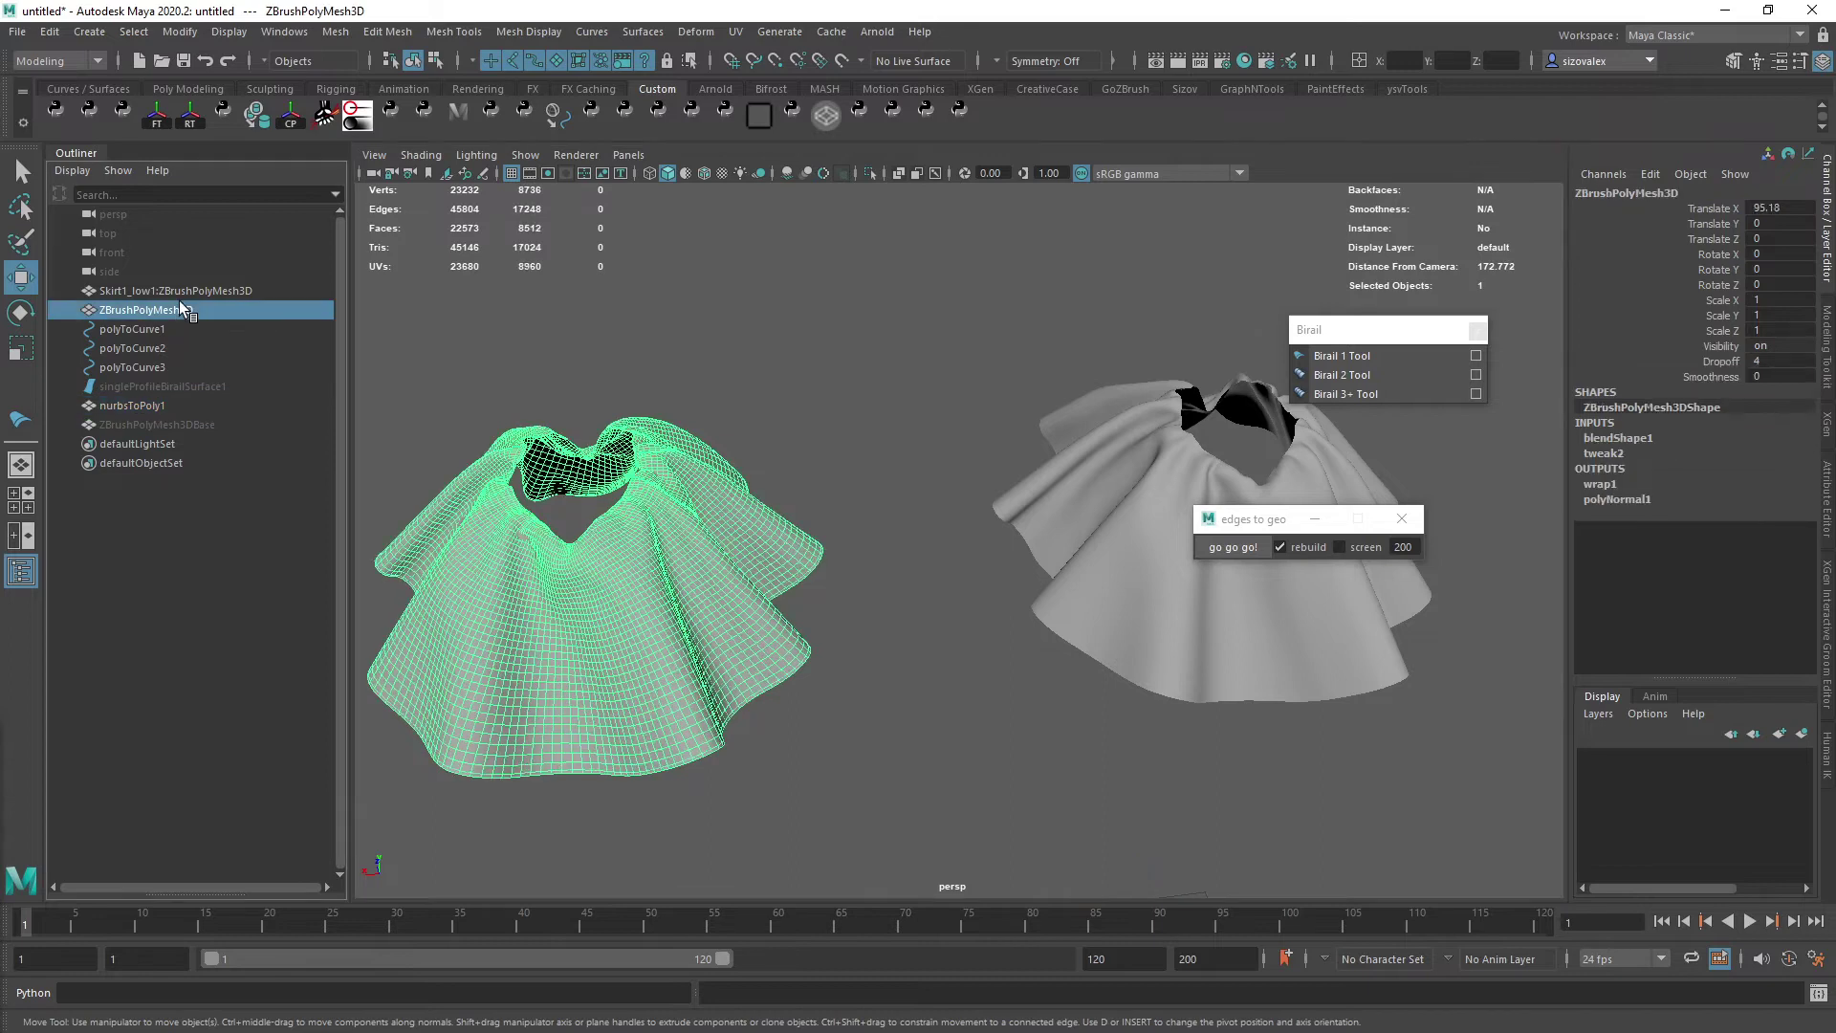
key("ctrl+h")
- Select nurbsToPoly1, examine its draped surface beside the original skirt, and turn off the selection wireframe highlighting
left_click(647, 581)
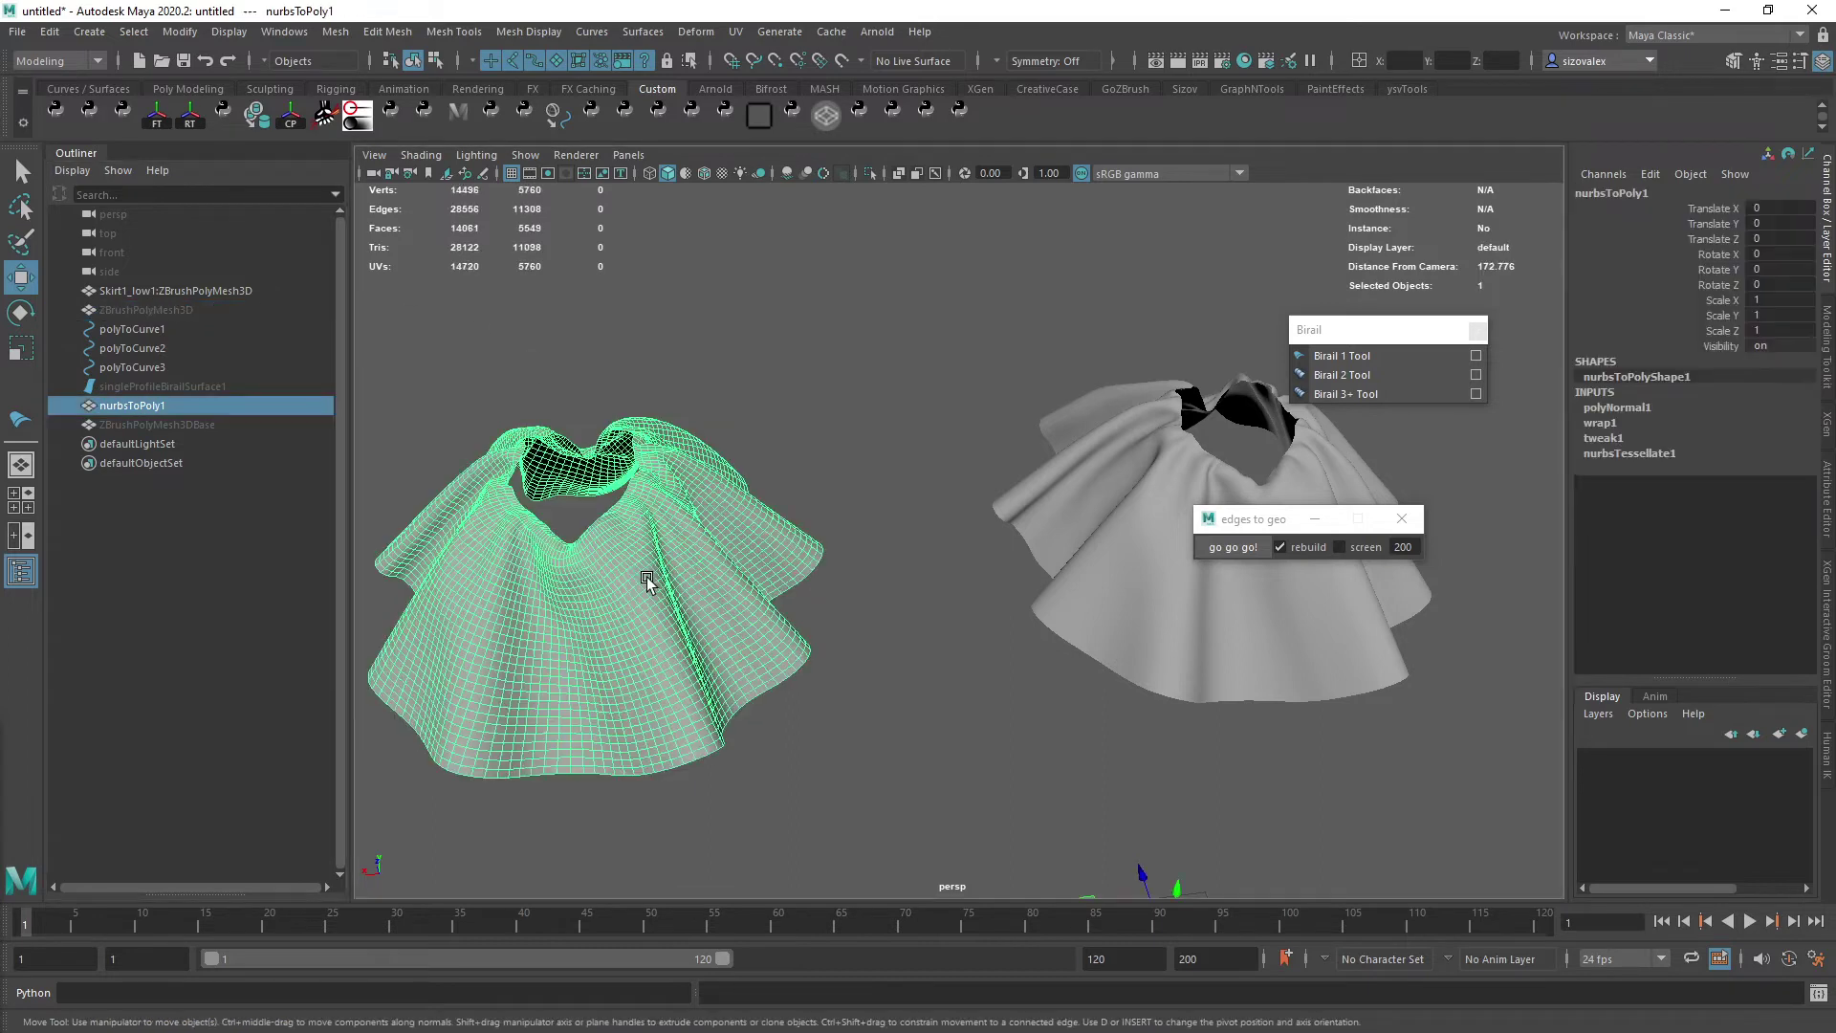
left_click(838, 459)
left_click_drag(544, 558, 709, 475, "alt")
left_click(588, 442)
left_click_drag(588, 441, 723, 471, "alt")
key("alt+s")
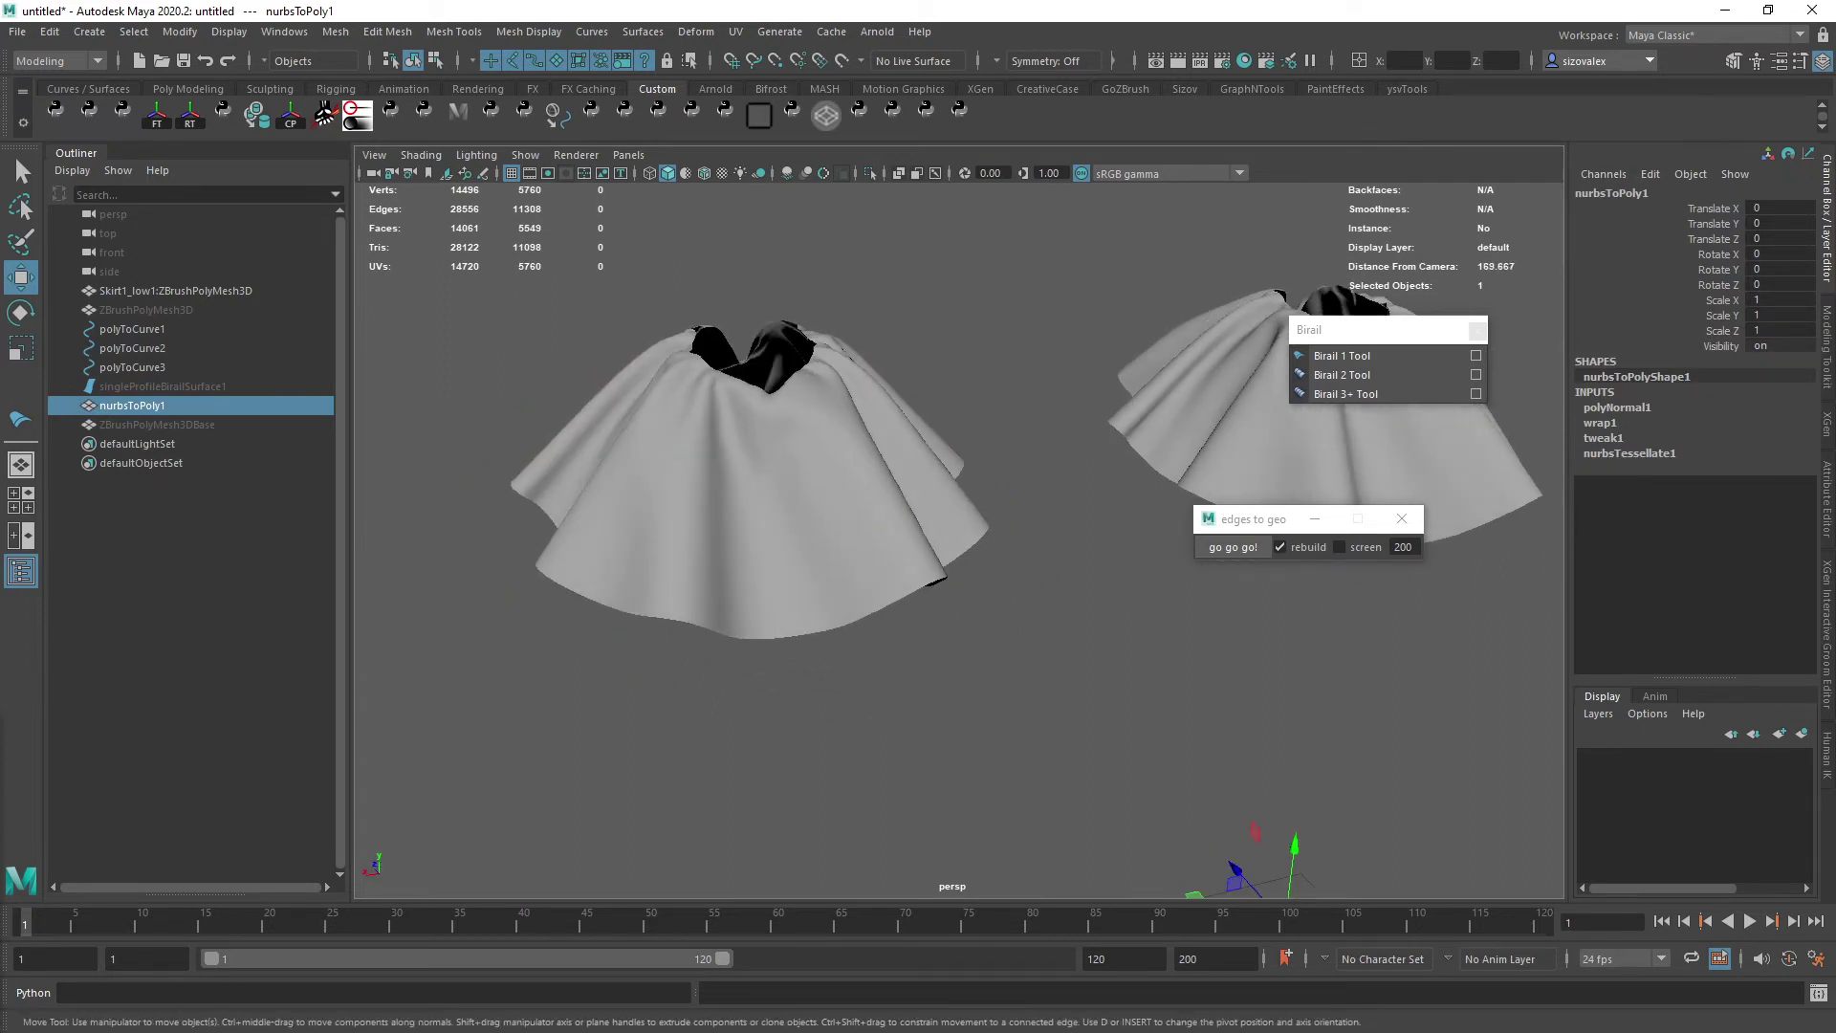